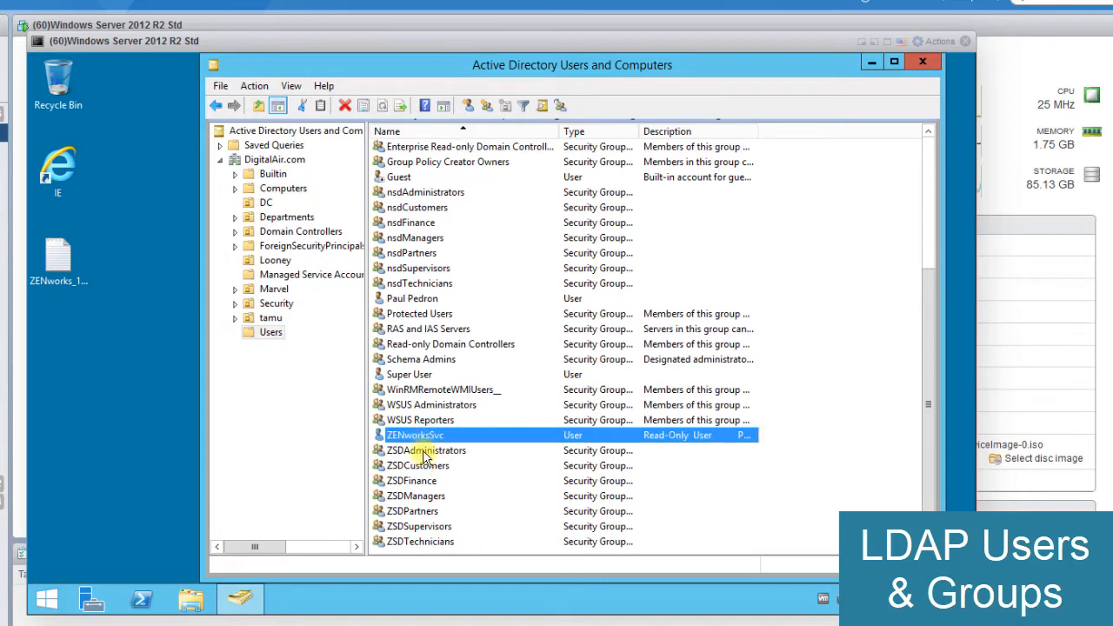
- View the member list of the ZSDAdministrators group and close its properties without changes
double_click(425, 453)
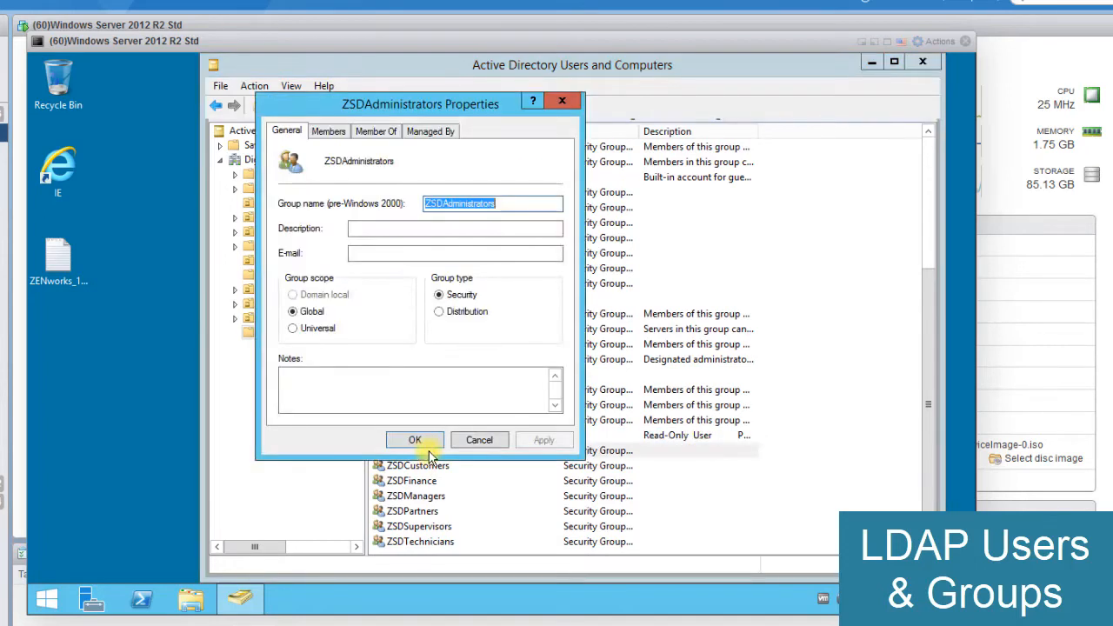
click(328, 130)
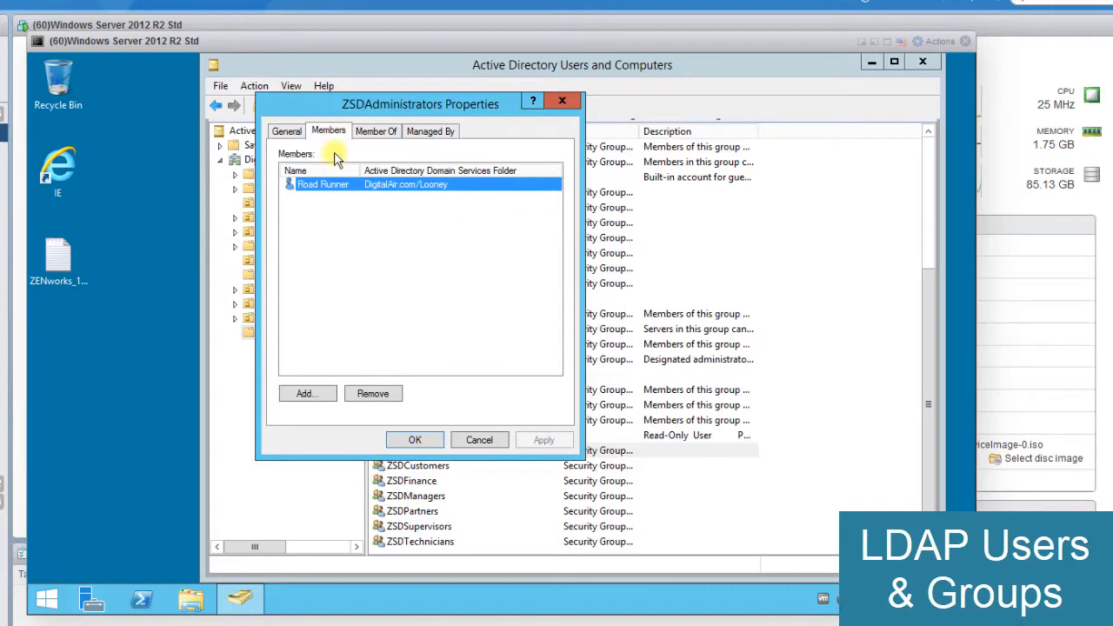
click(478, 441)
- Review the members of the ZSDCustomers group and close its properties without changes
double_click(410, 467)
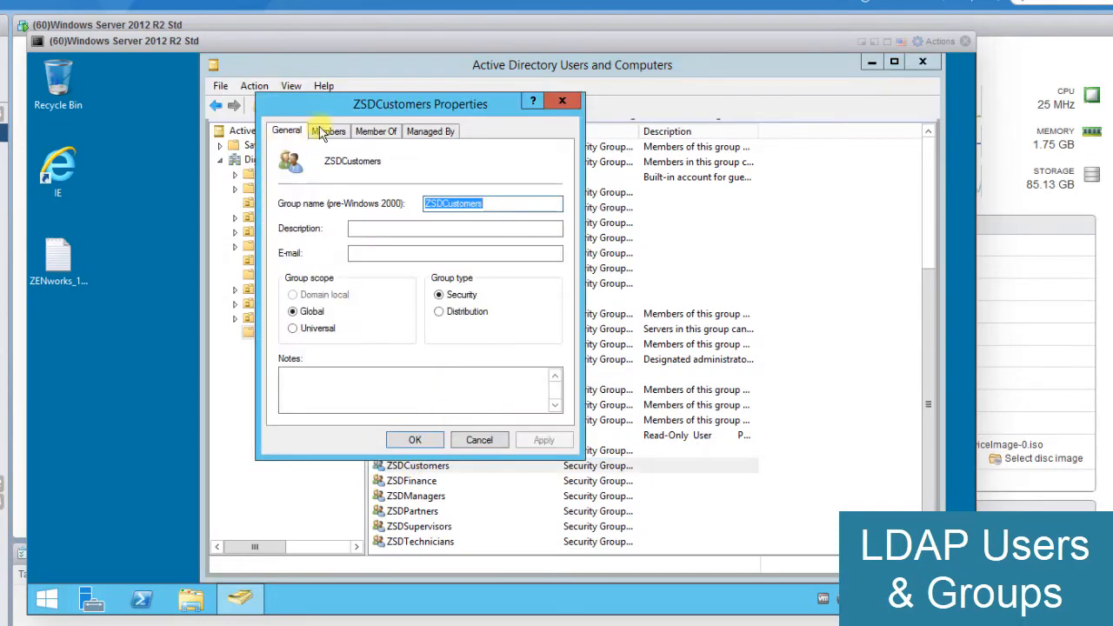
click(328, 132)
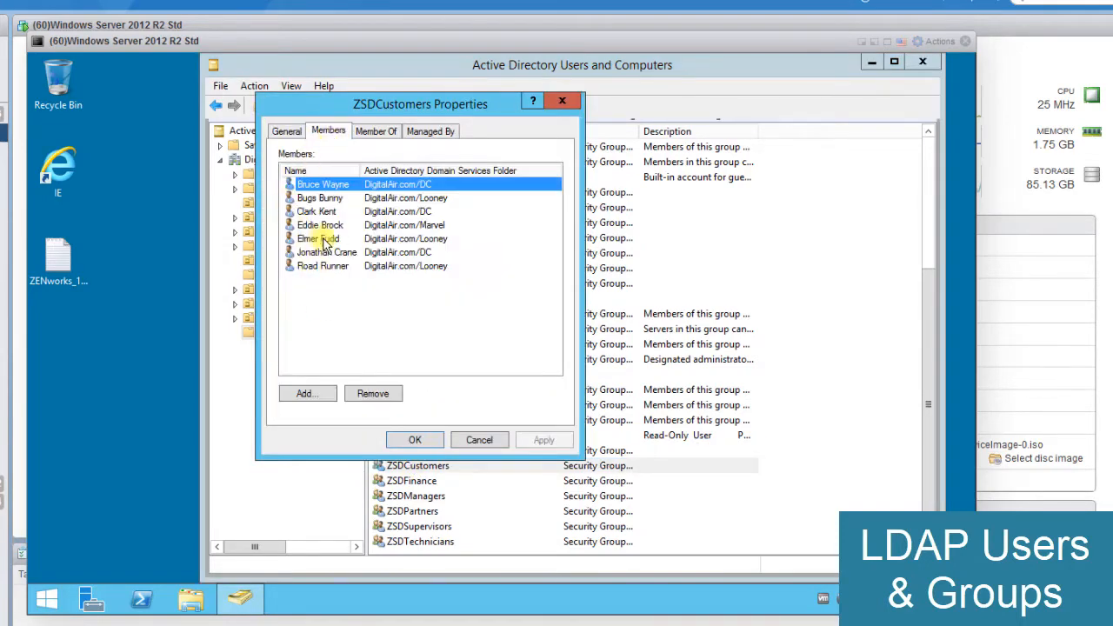
click(325, 268)
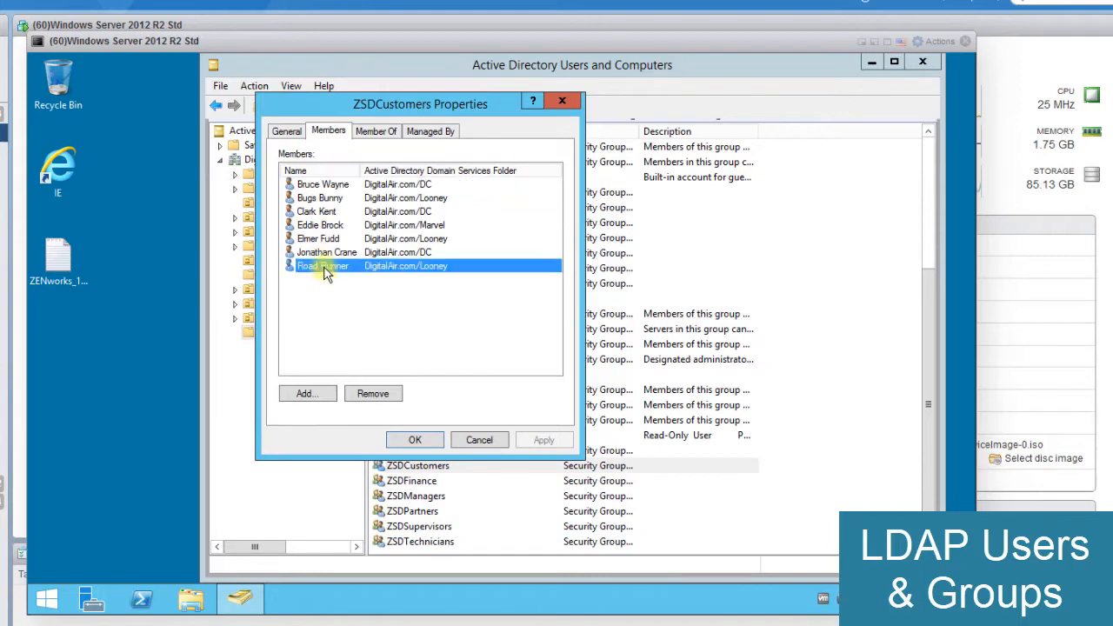
click(321, 213)
click(475, 441)
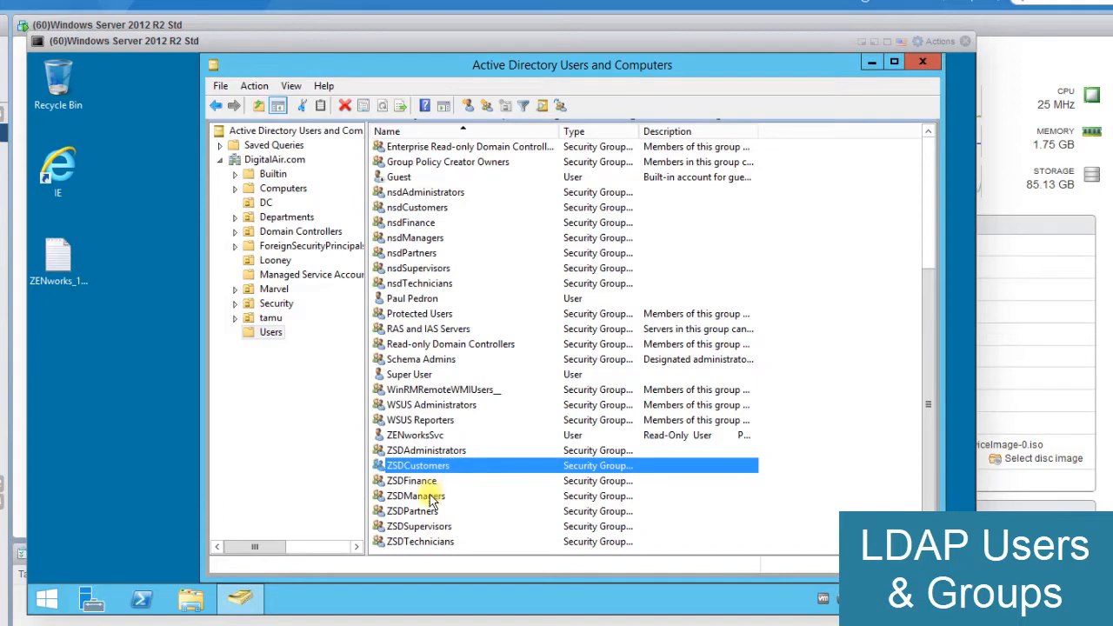
- View the member list of the ZSDSupervisors group and close its properties without changes
double_click(420, 528)
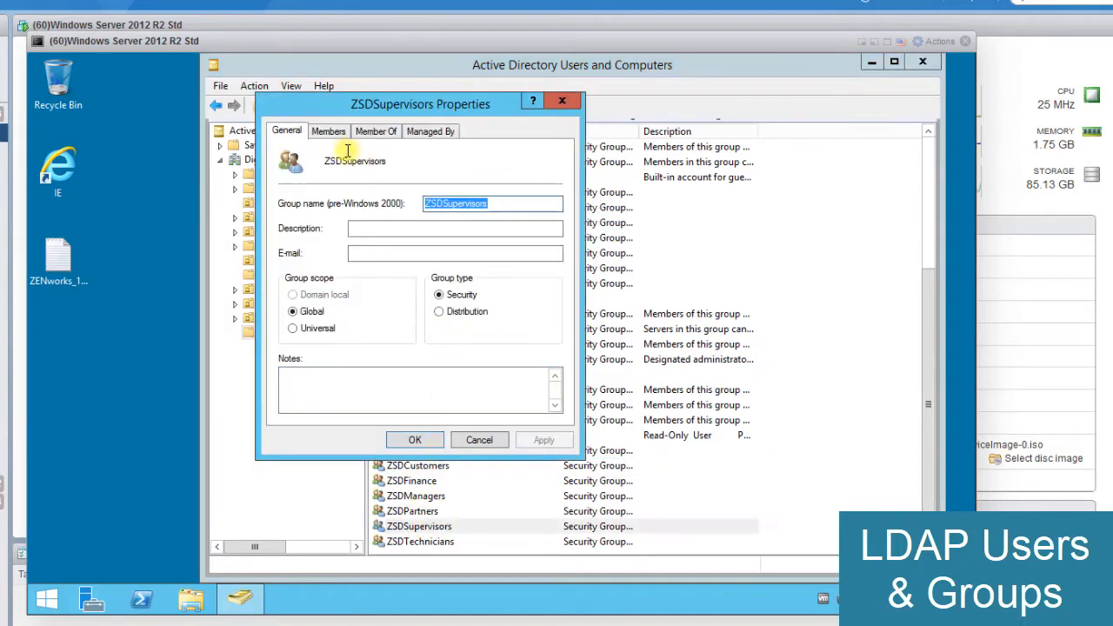
click(327, 132)
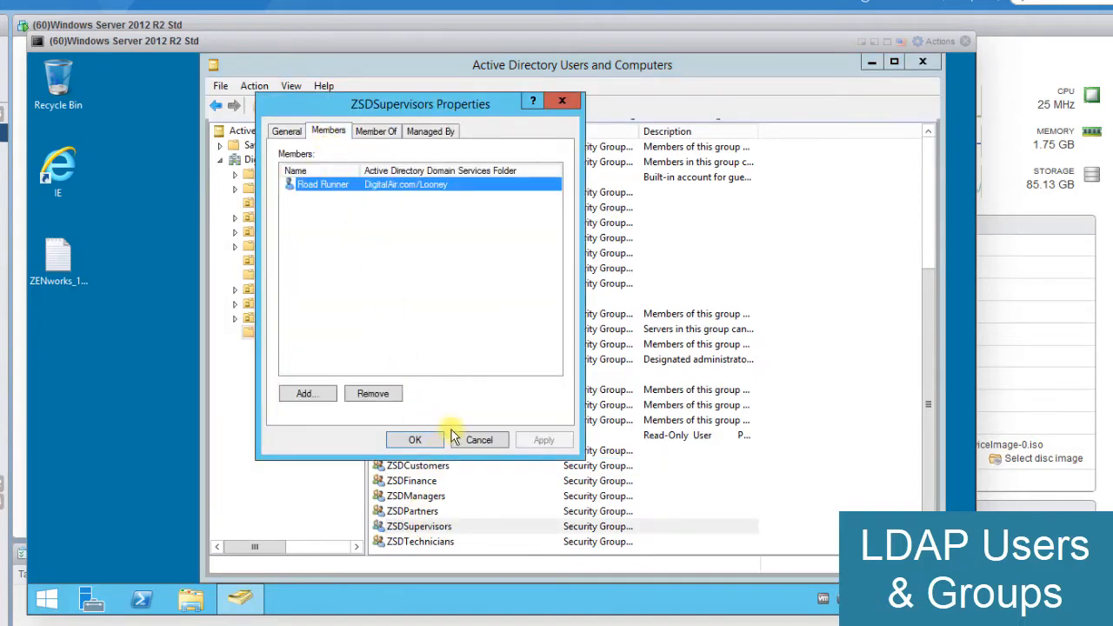
click(480, 440)
- Inspect the ZSDTechnicians group's member, checking that user's e-mail and manager, and close both properties dialogs without changes
double_click(417, 542)
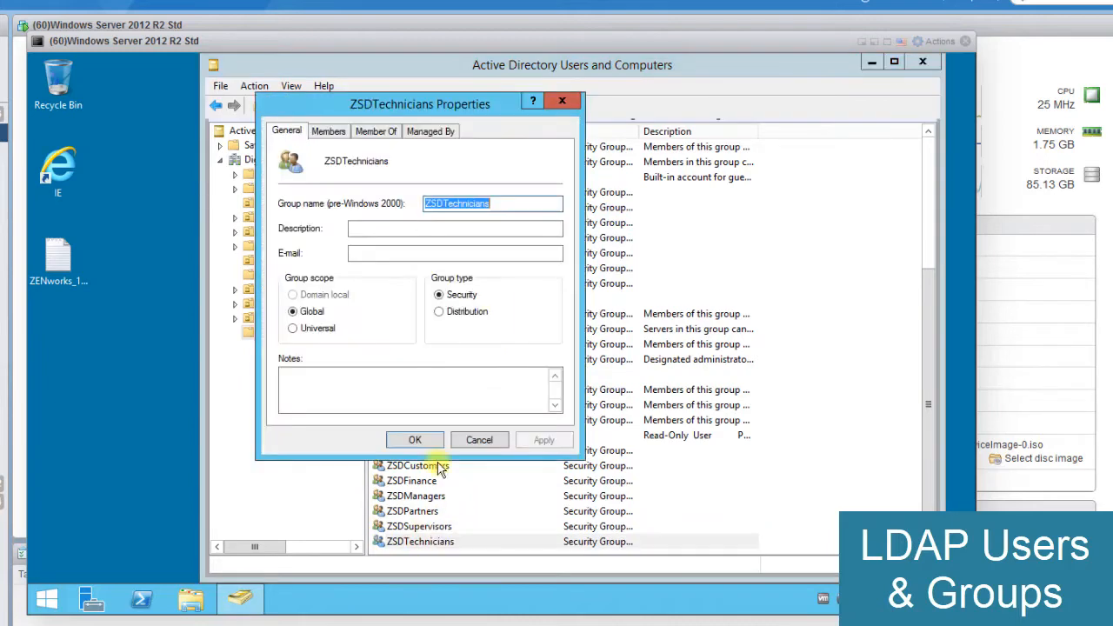
click(327, 132)
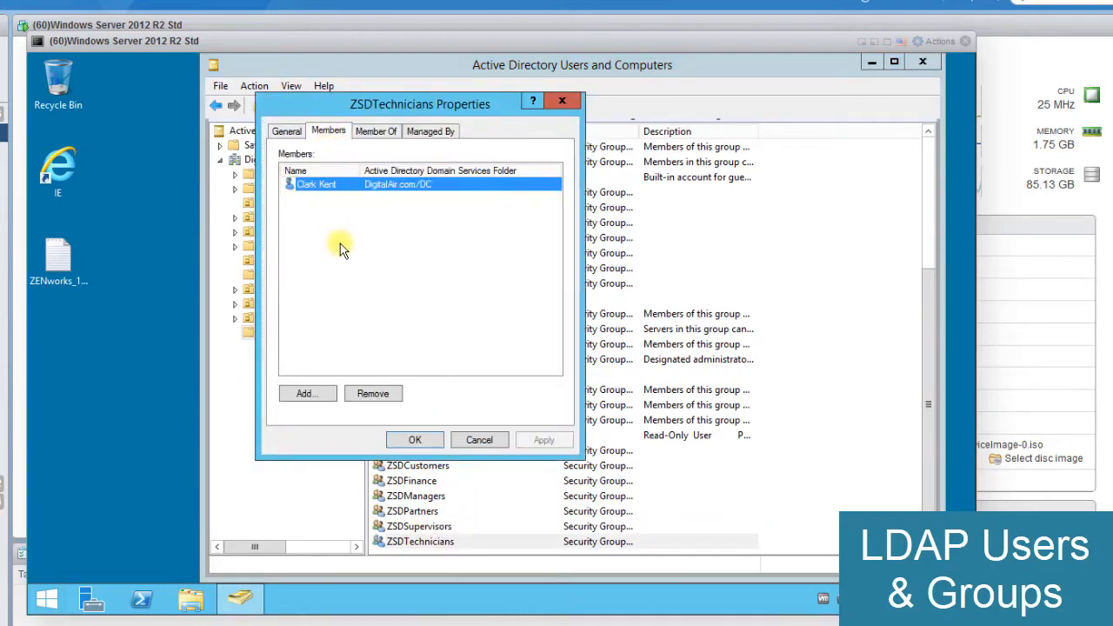
double_click(317, 186)
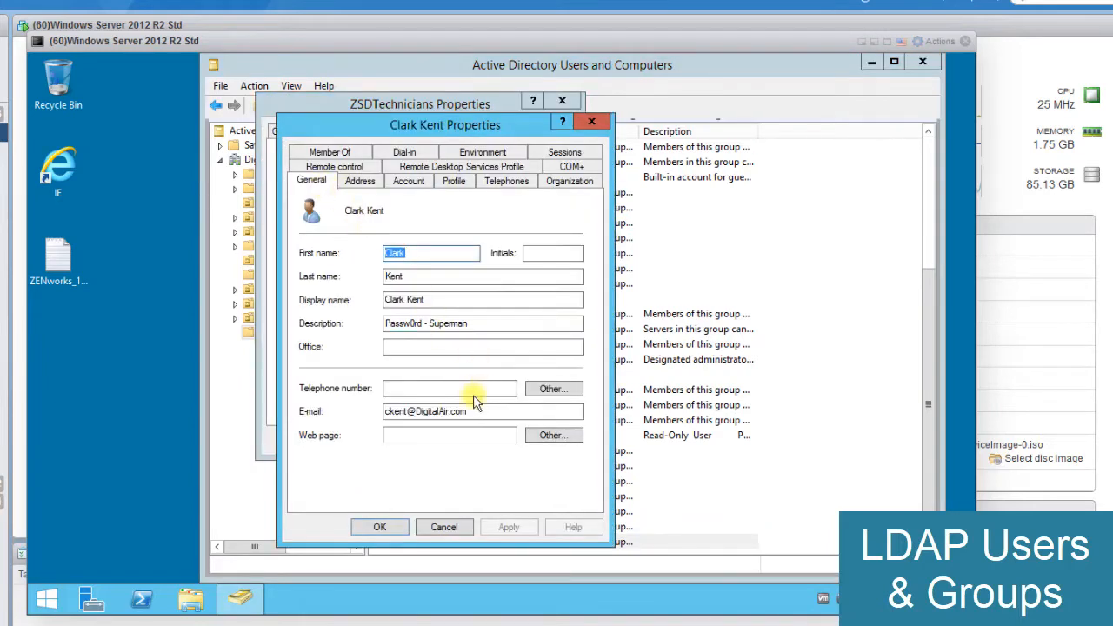
drag(465, 413, 360, 422)
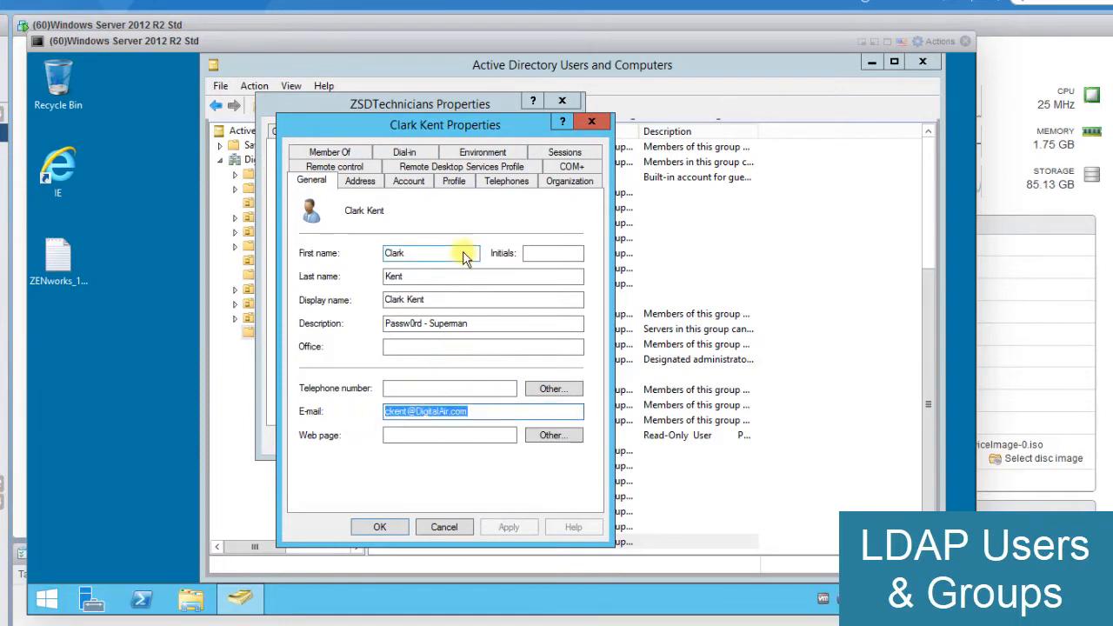
click(556, 182)
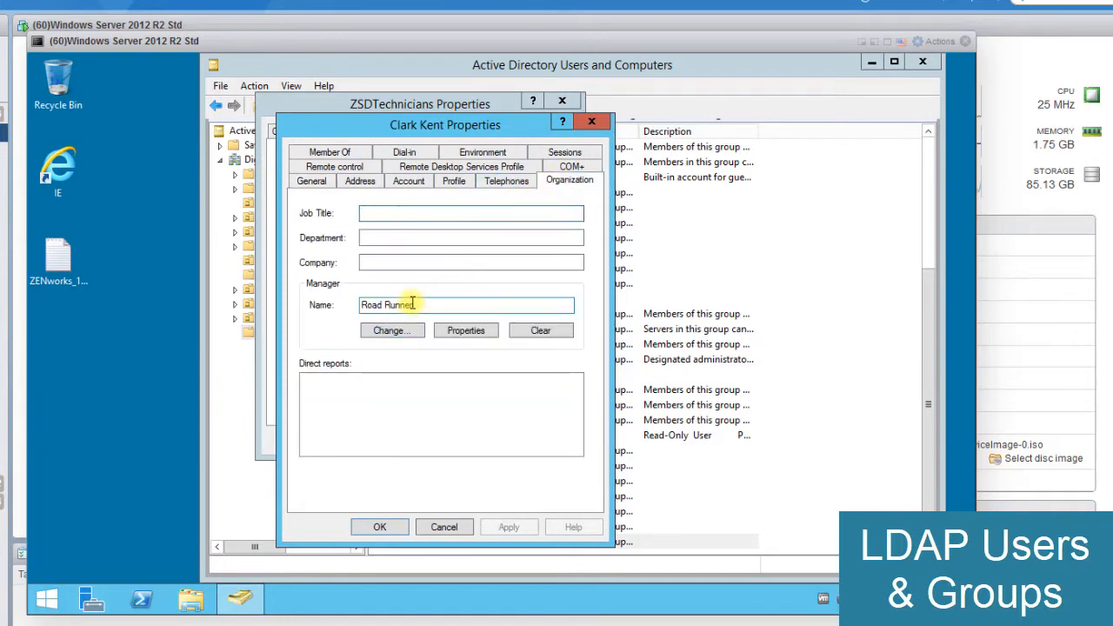
drag(410, 304, 357, 307)
click(442, 528)
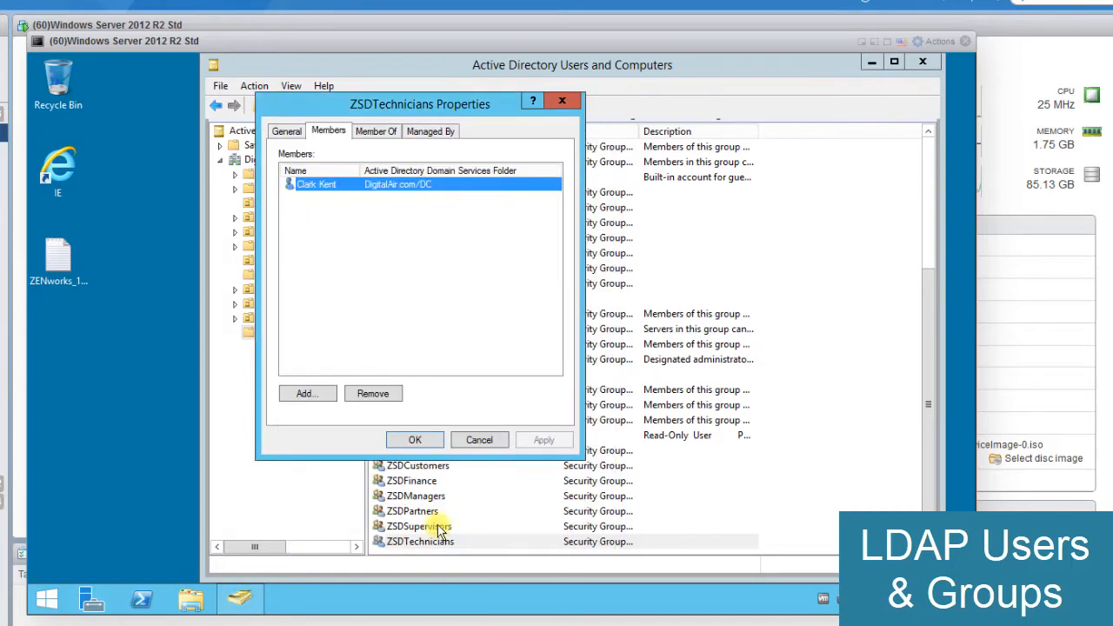
click(474, 442)
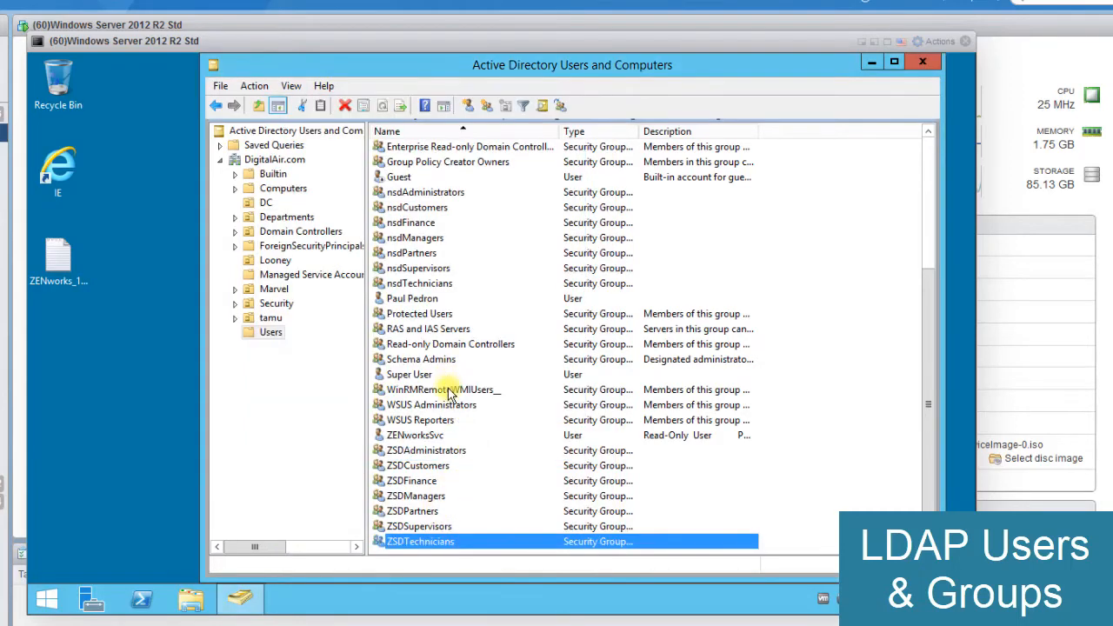
- View the member list of the ZSDManagers group and close its properties without changes
click(427, 497)
double_click(427, 500)
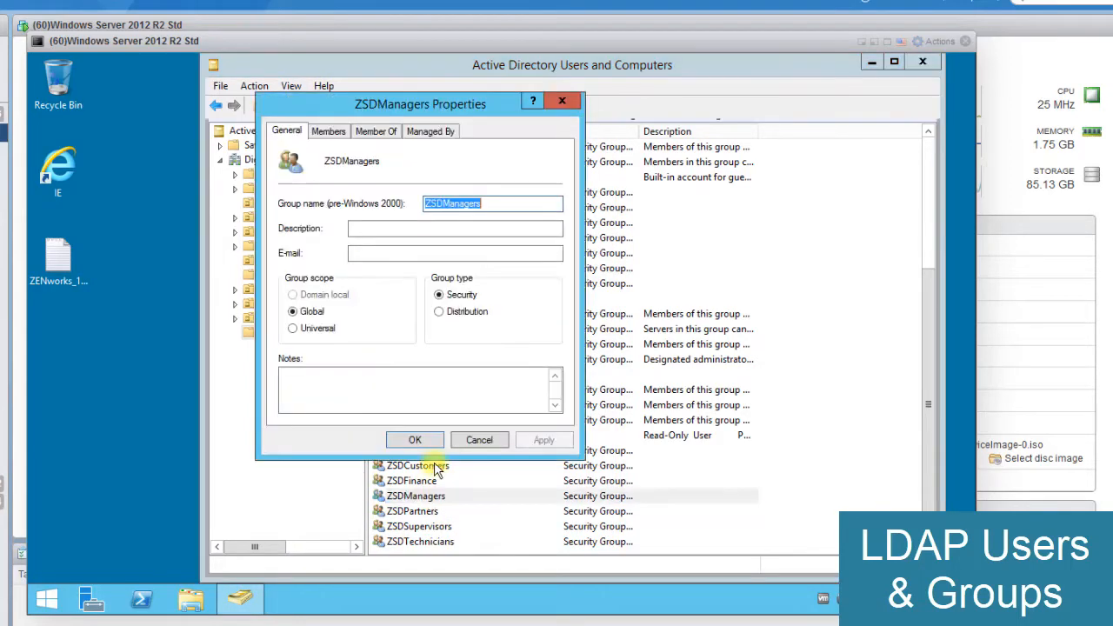
click(334, 132)
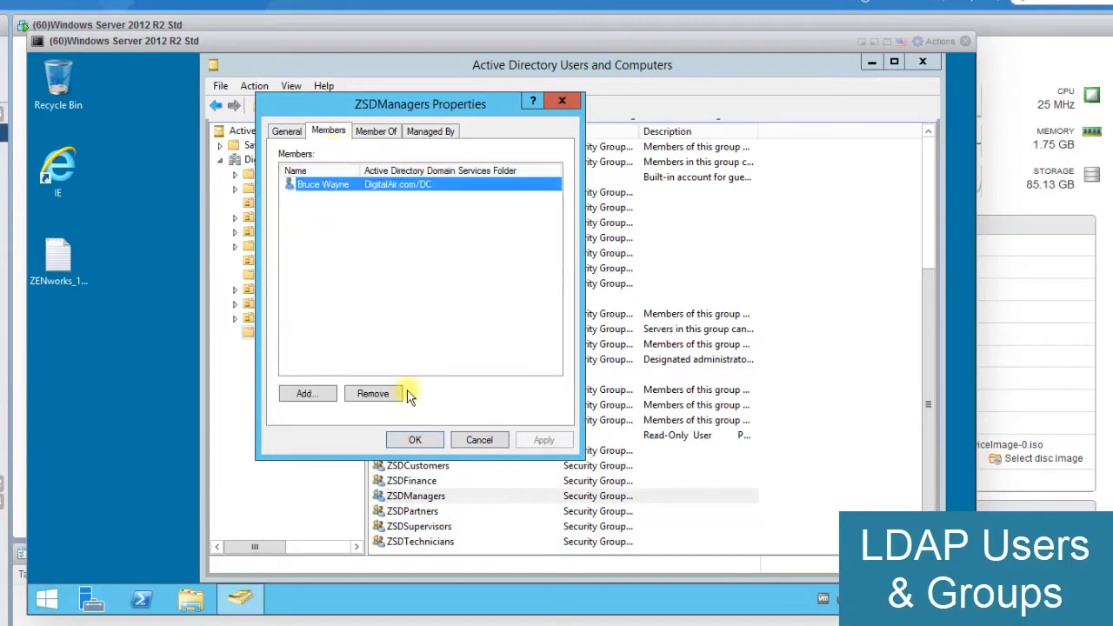
click(485, 442)
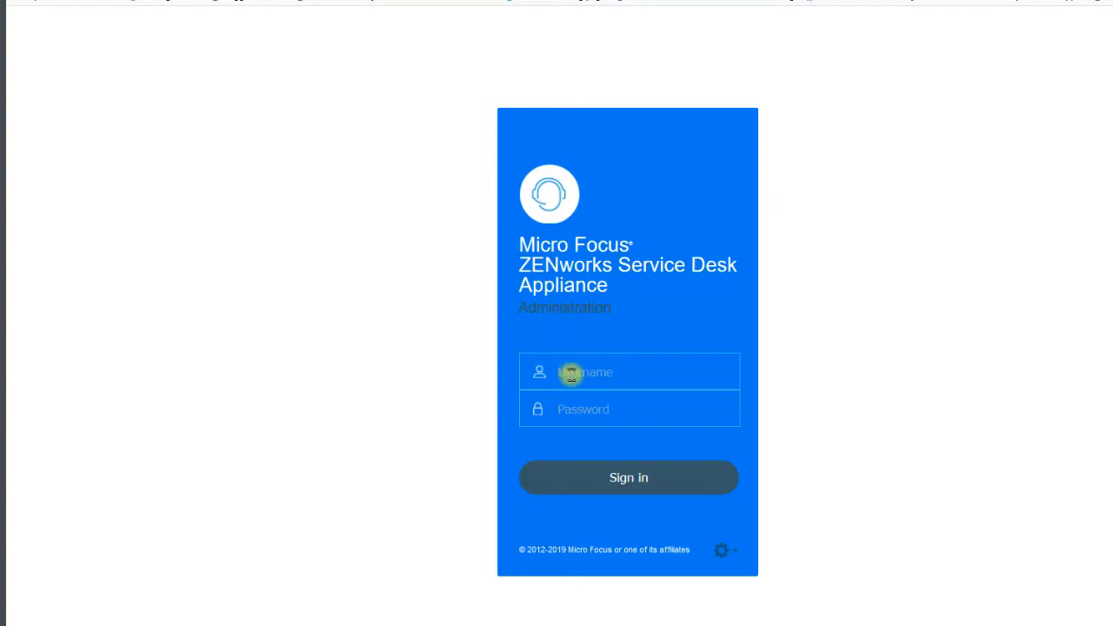
- Sign in to the ZENworks Service Desk Appliance administration page using the saved sdadmin username and password
click(557, 374)
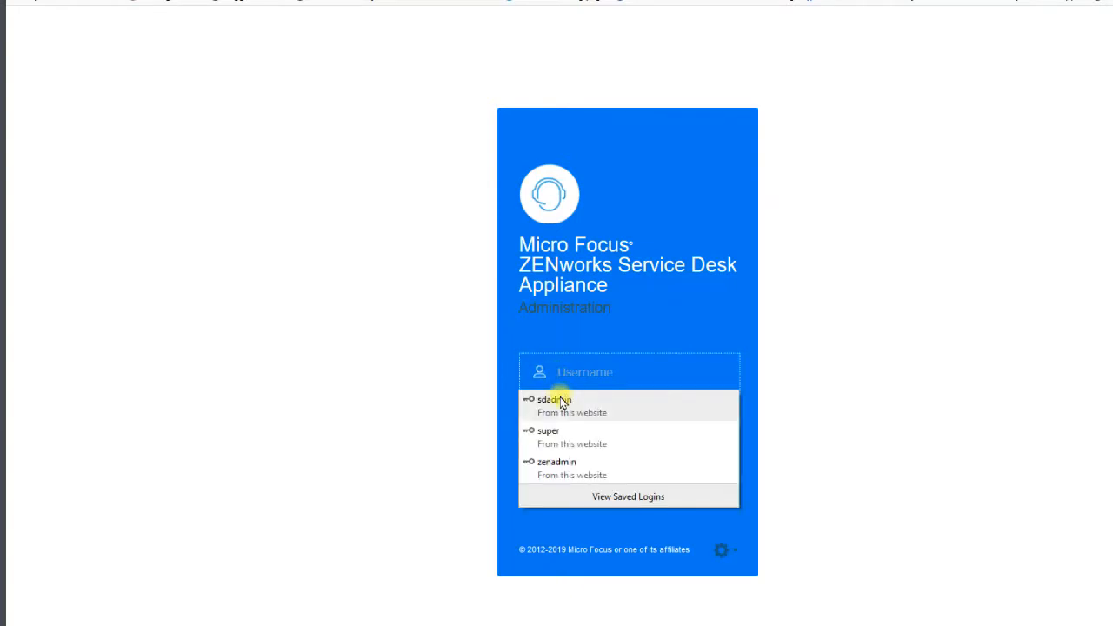
click(561, 403)
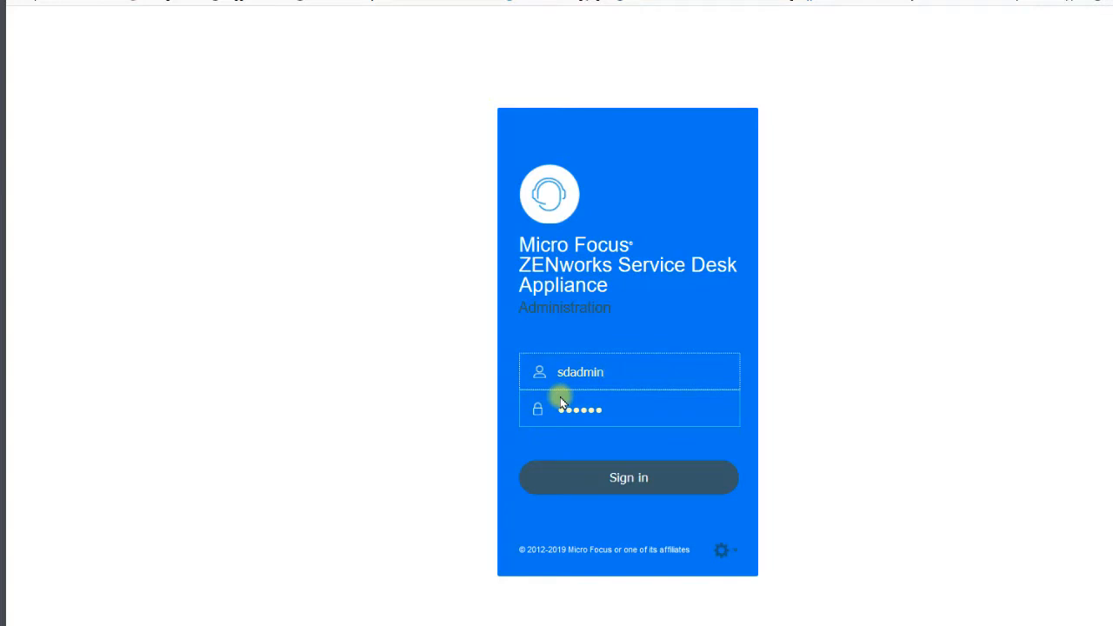
click(594, 480)
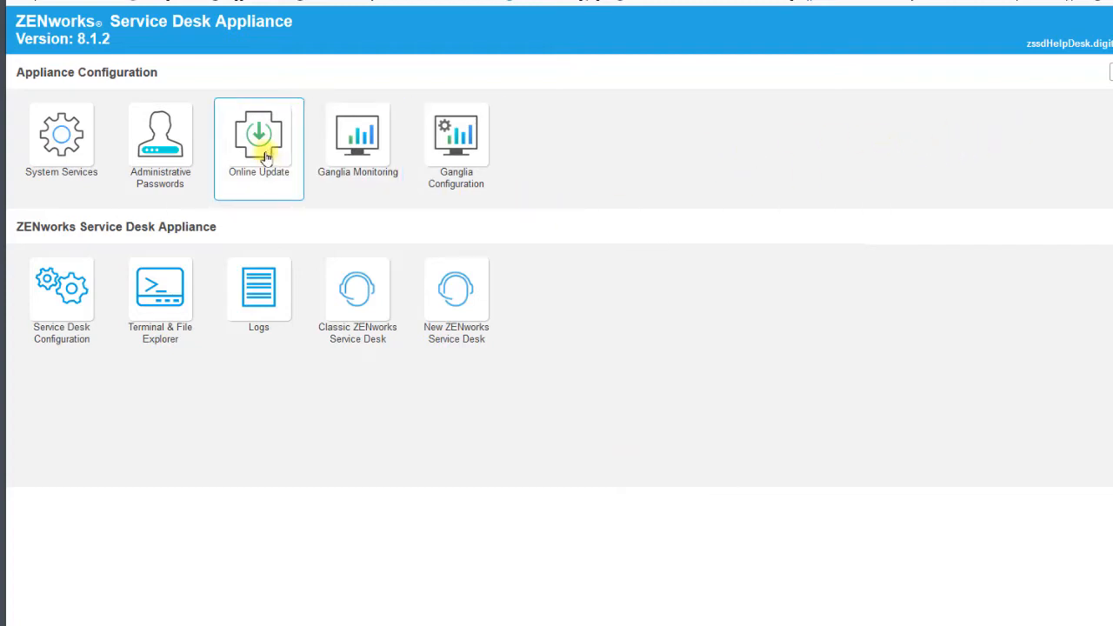
- Check the appliance's Online Update registration status and subscription, and return to the appliance home page
click(266, 155)
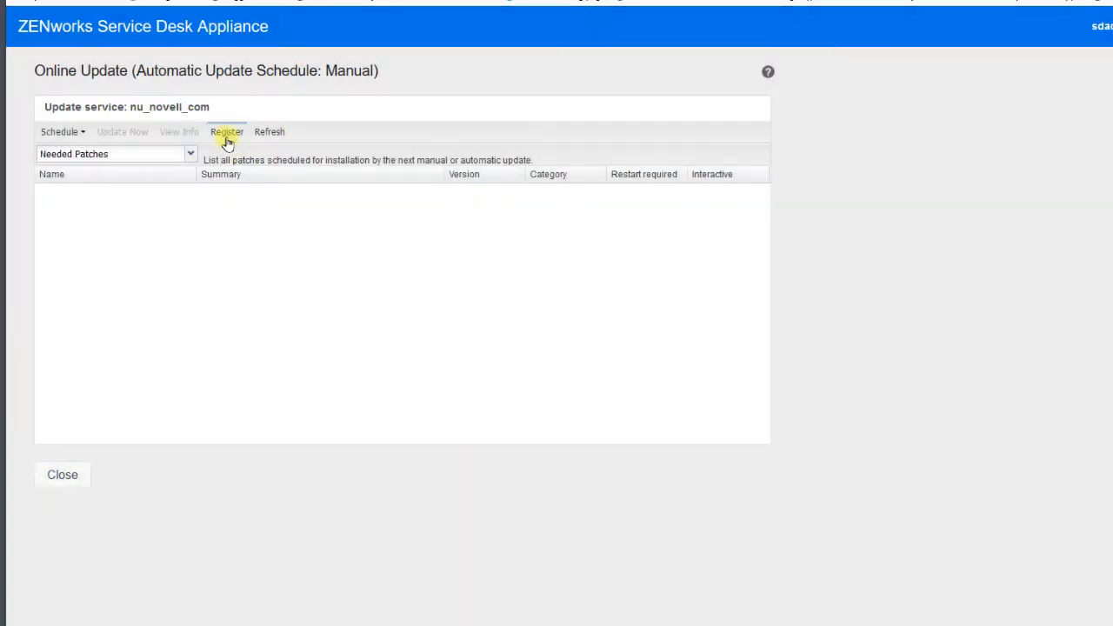
click(228, 135)
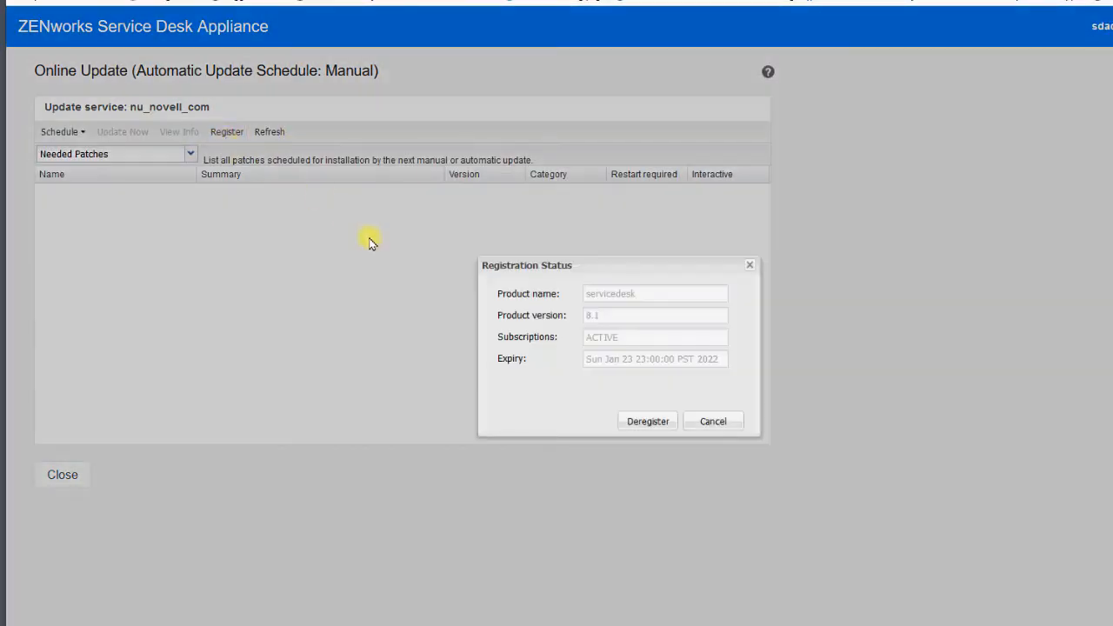
double_click(593, 338)
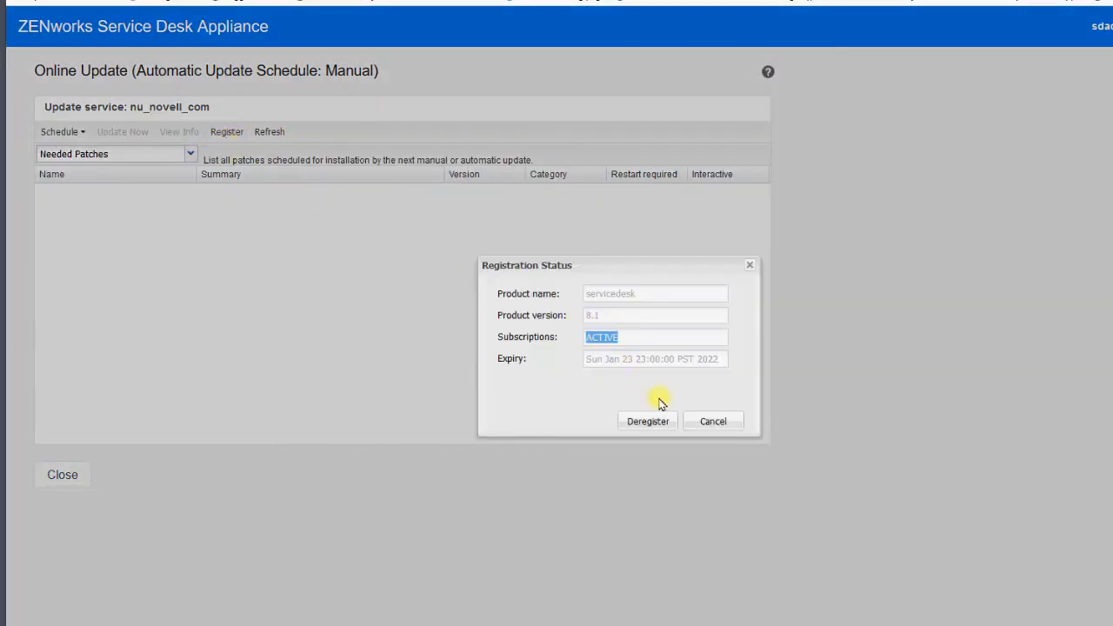
click(713, 421)
click(55, 474)
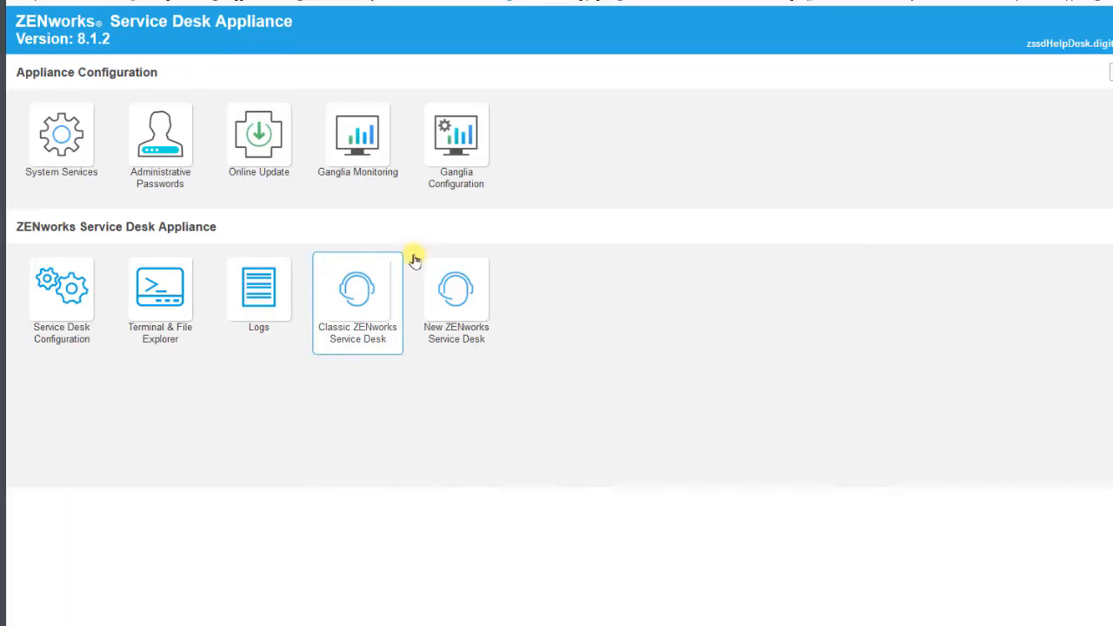
- Open Classic ZENworks Service Desk and log in with the saved admin username and password
click(365, 293)
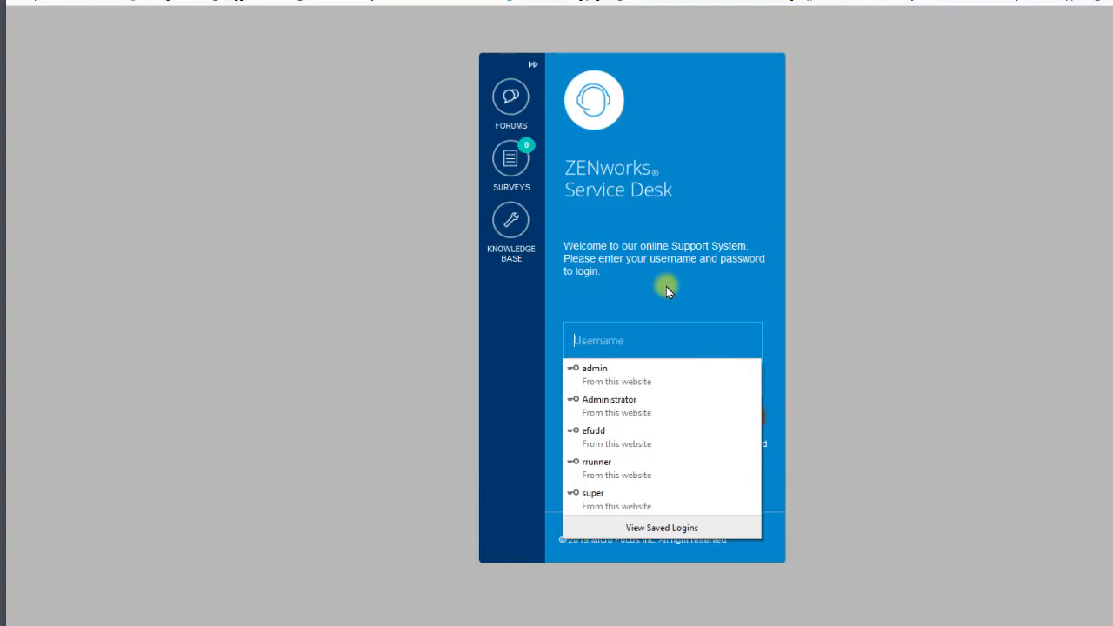
key(Escape)
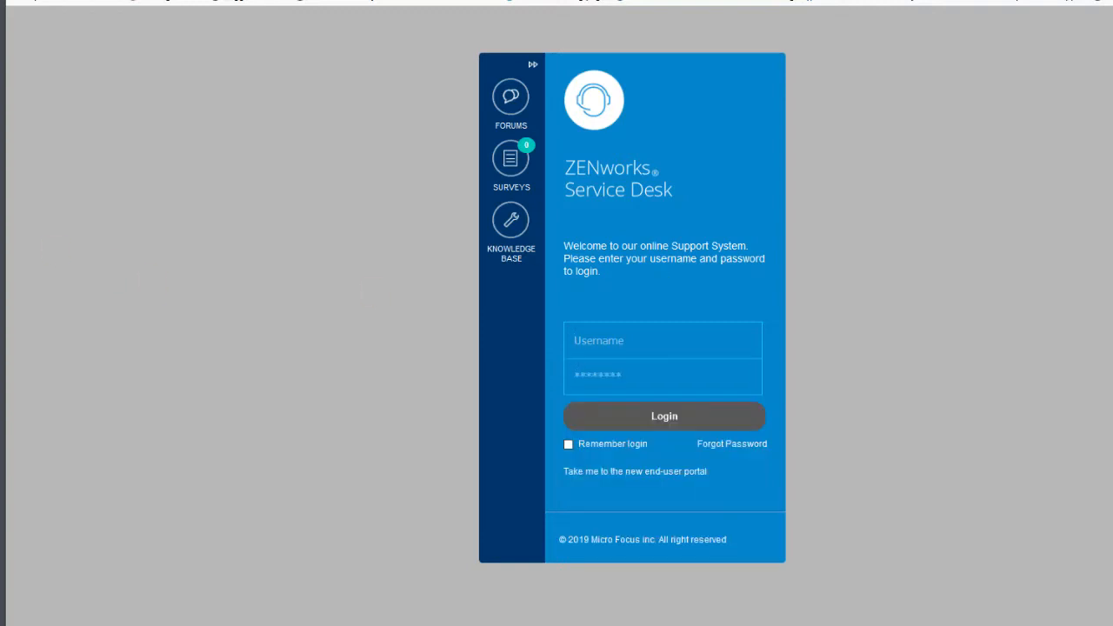
click(625, 342)
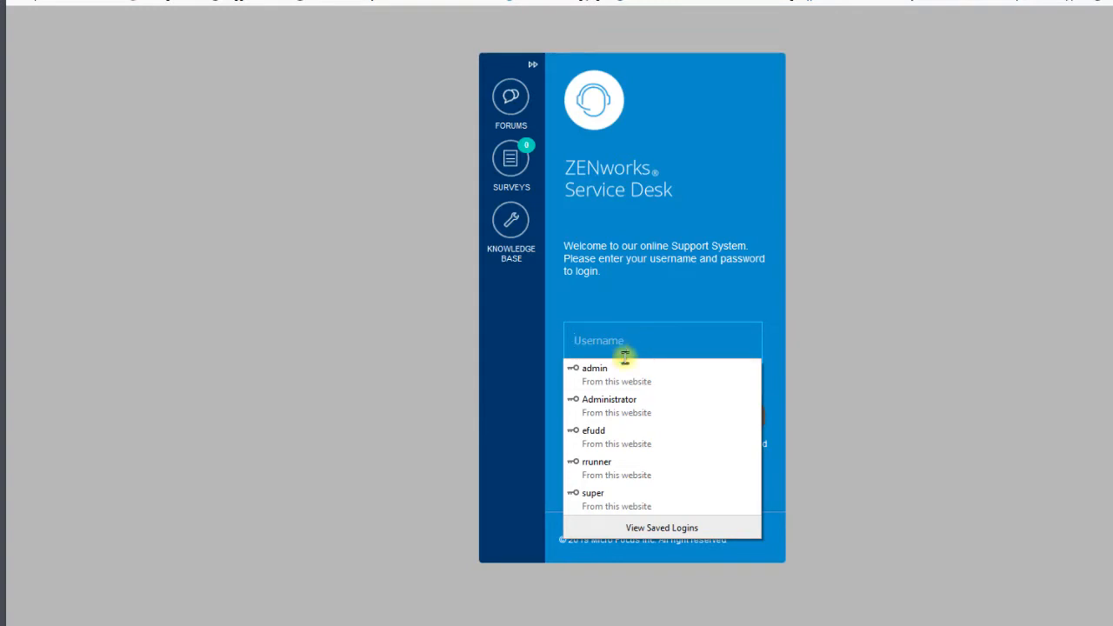
click(622, 370)
click(639, 414)
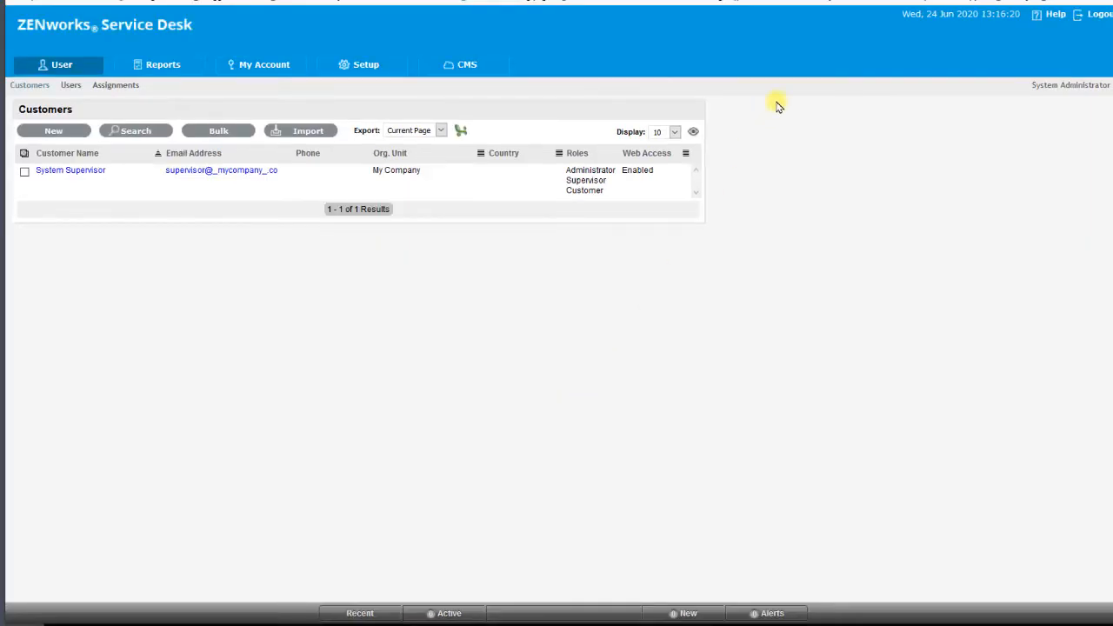
- Check the role of the logged-in account and view the Email page in Setup
drag(1028, 92, 1092, 84)
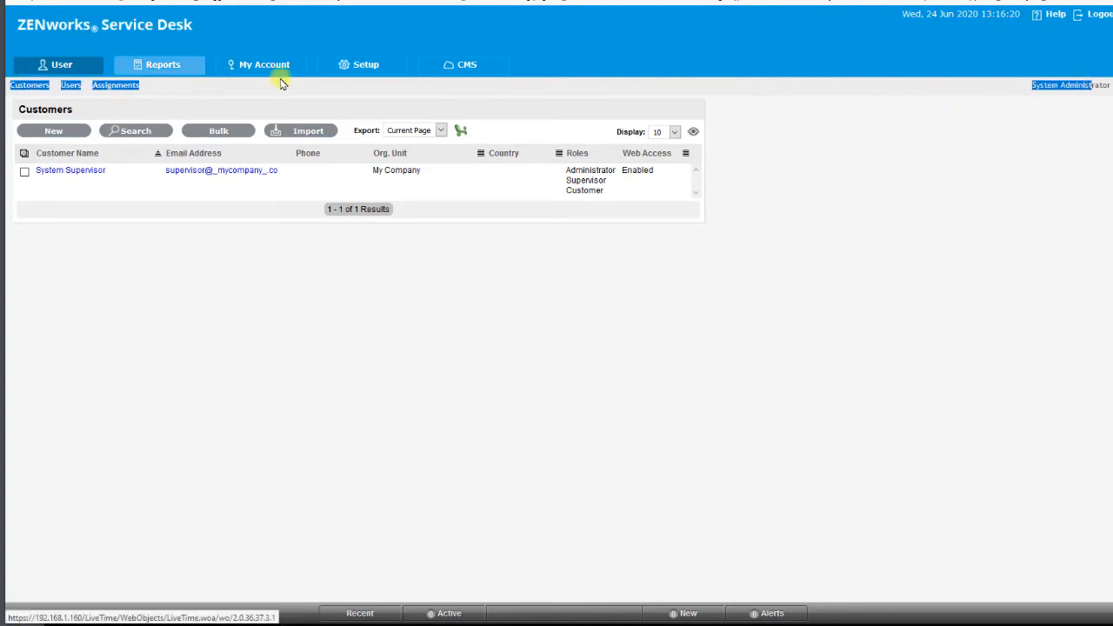
click(359, 70)
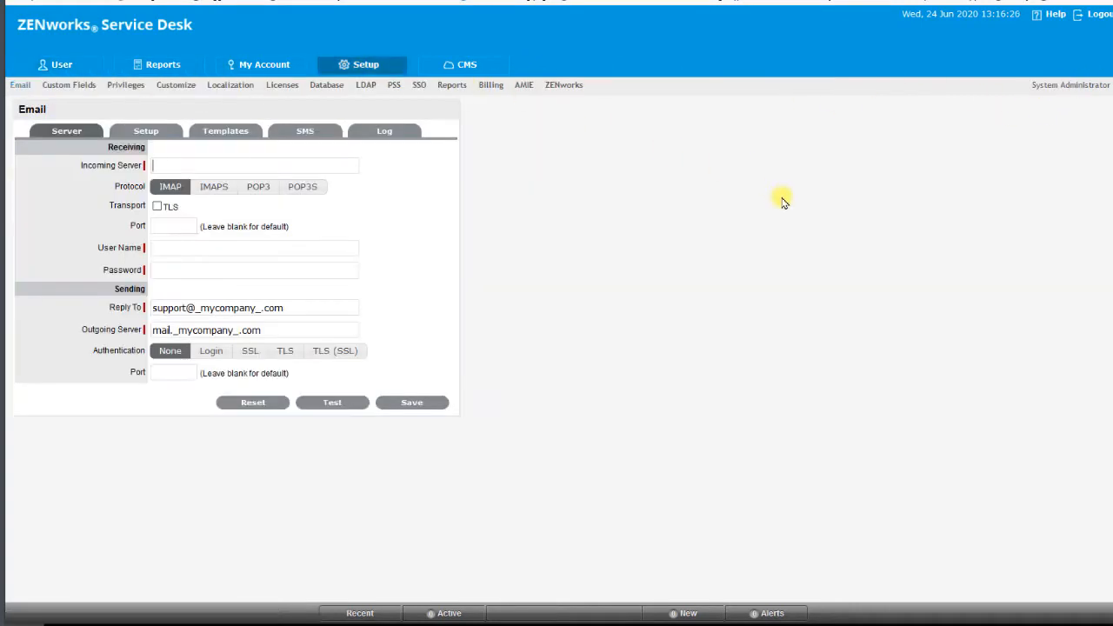
- Log out of the admin session and log back in with the saved super username and password
click(1094, 14)
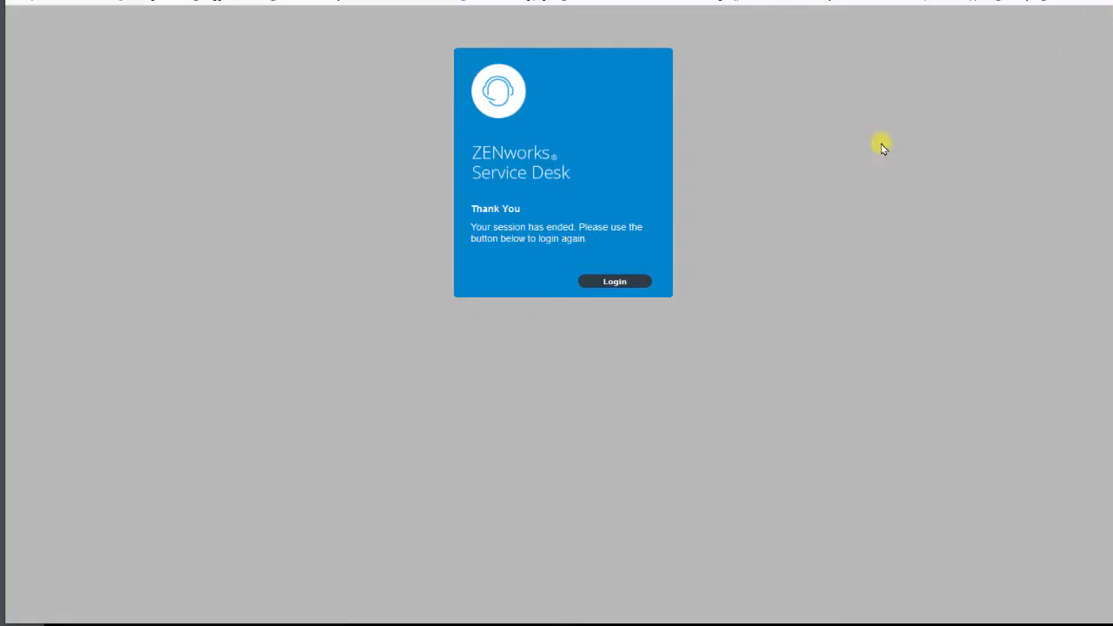
click(635, 276)
click(592, 309)
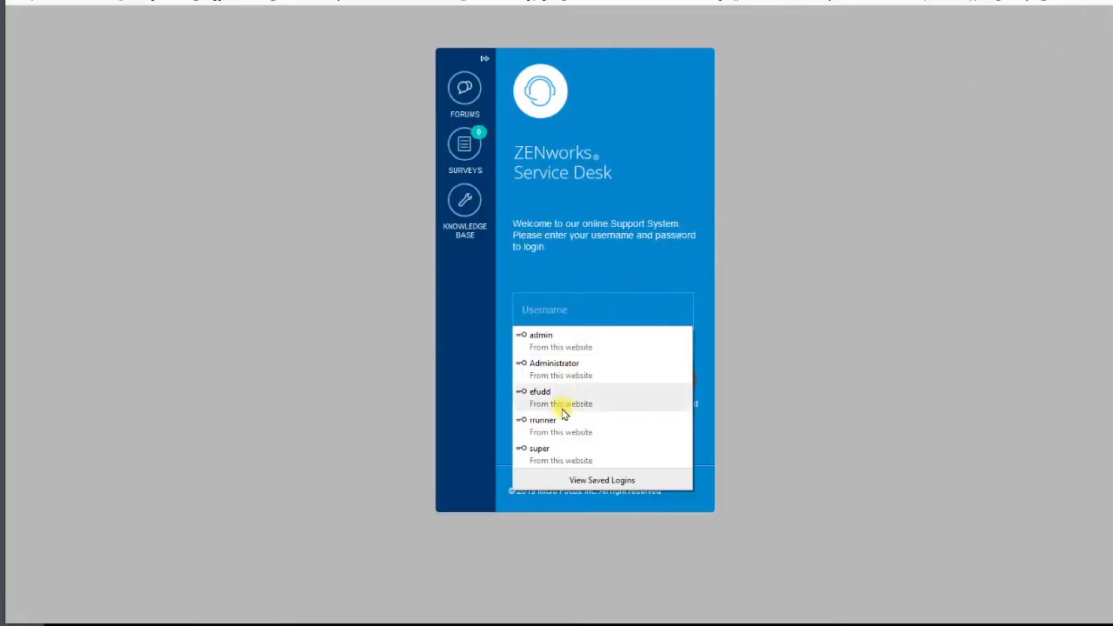
click(559, 449)
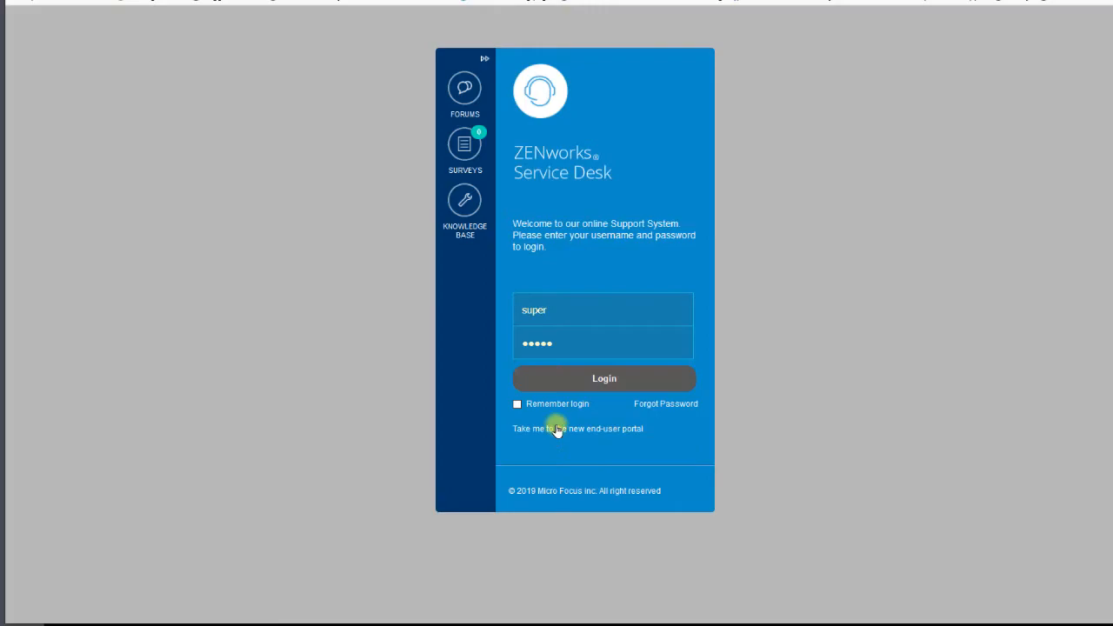
click(590, 383)
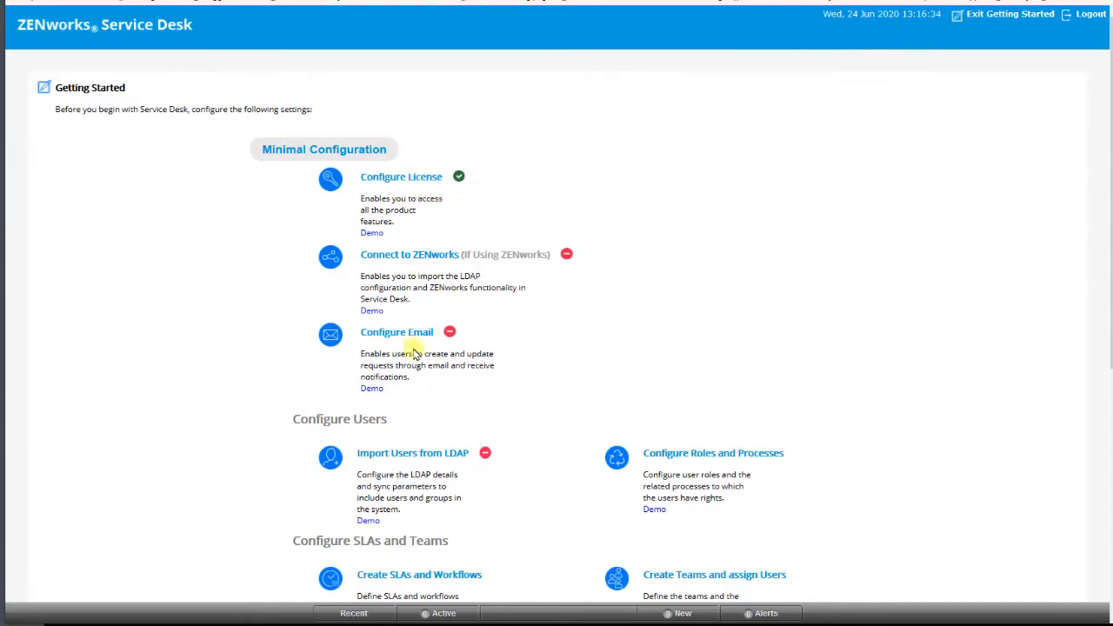
- Review the Getting Started tasks and examine the Licensing details, license installation fields and licensed users
scroll(553, 495, down, 3)
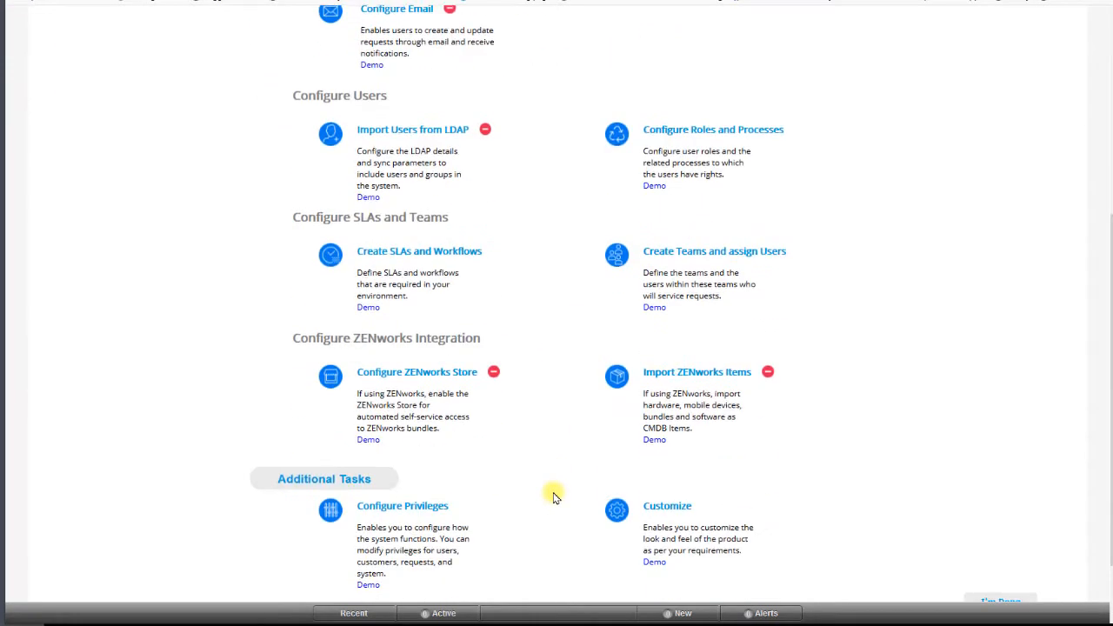
scroll(553, 496, up, 3)
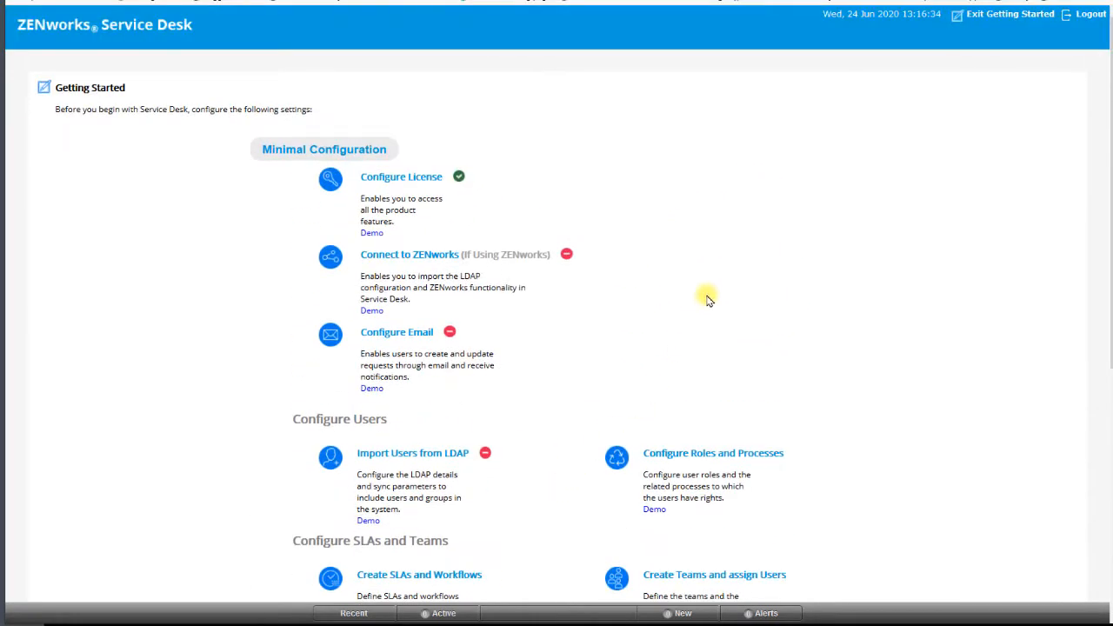
click(399, 177)
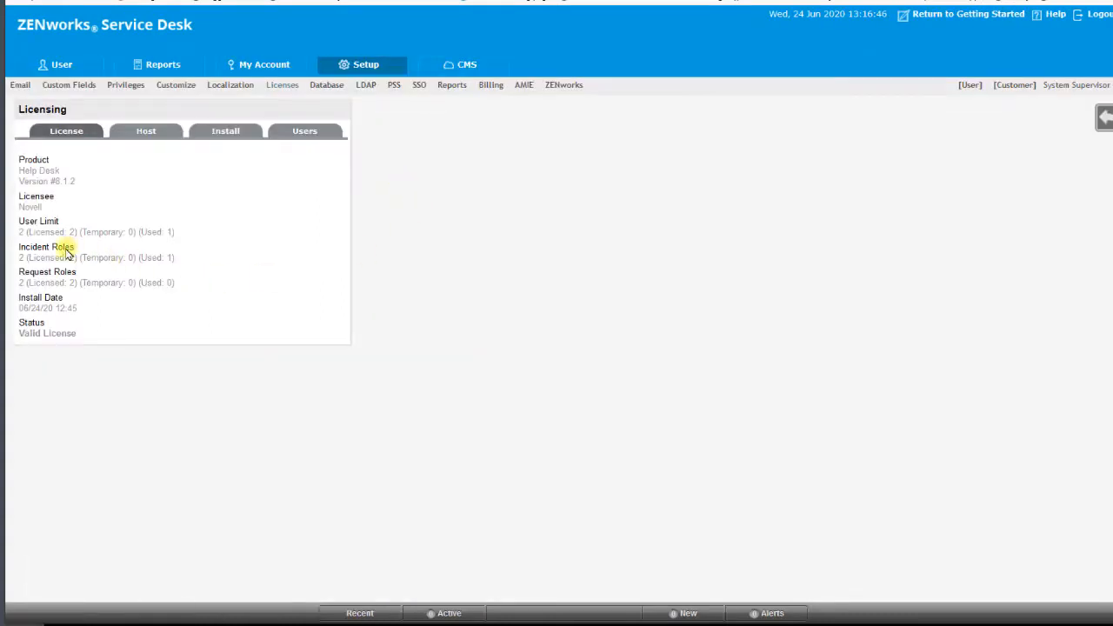
drag(62, 232, 80, 233)
click(221, 134)
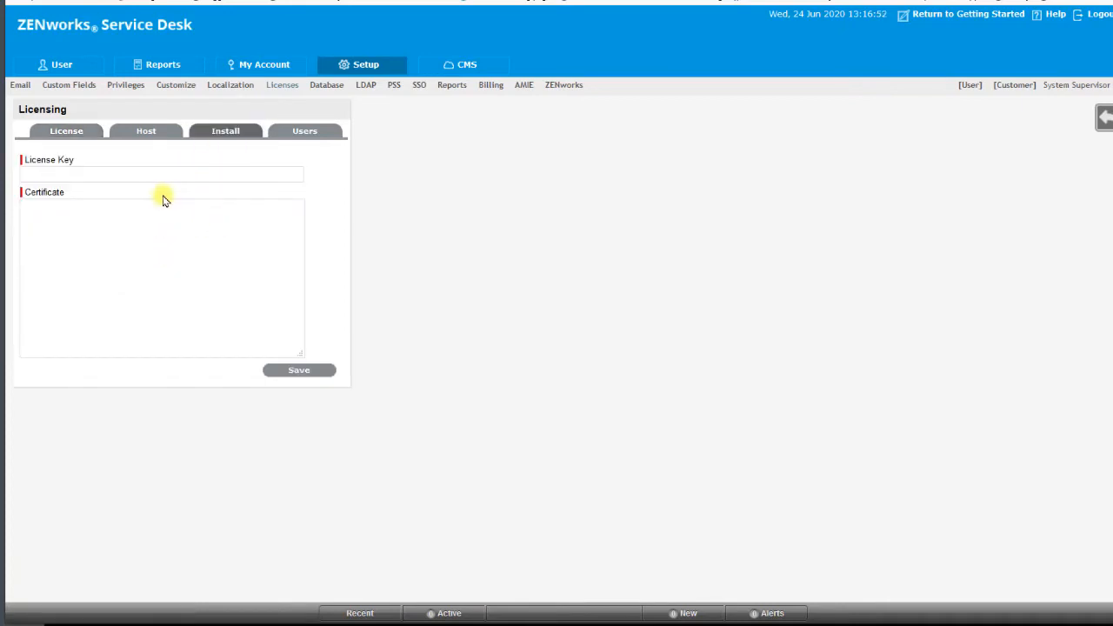
click(187, 176)
click(318, 135)
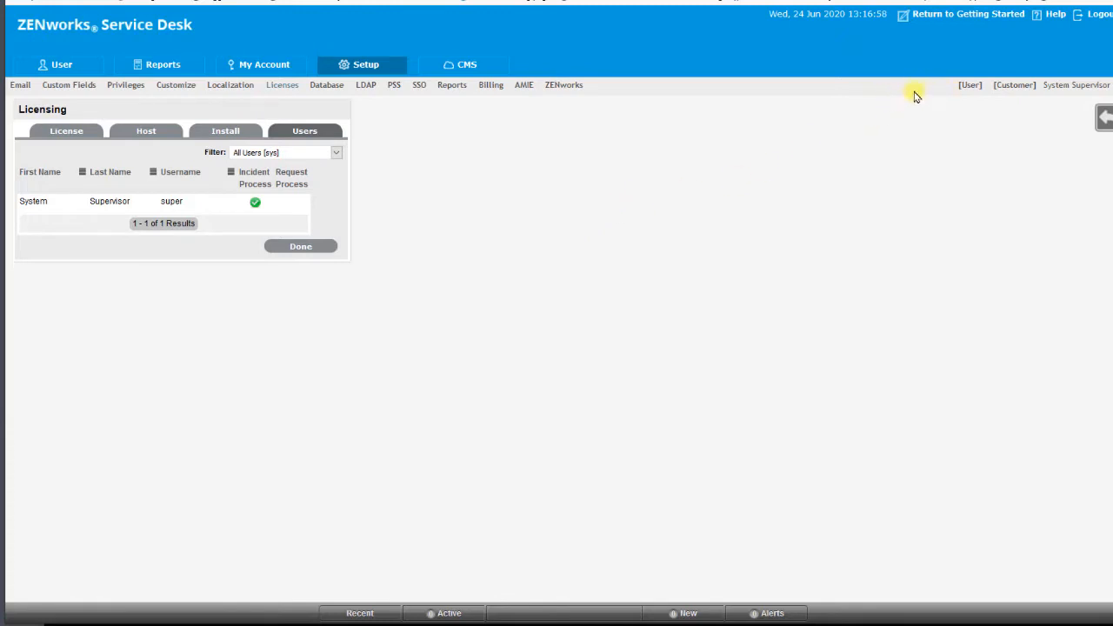
- Switch the supervisor session from the setup view to the User view and enlarge the page display
click(966, 88)
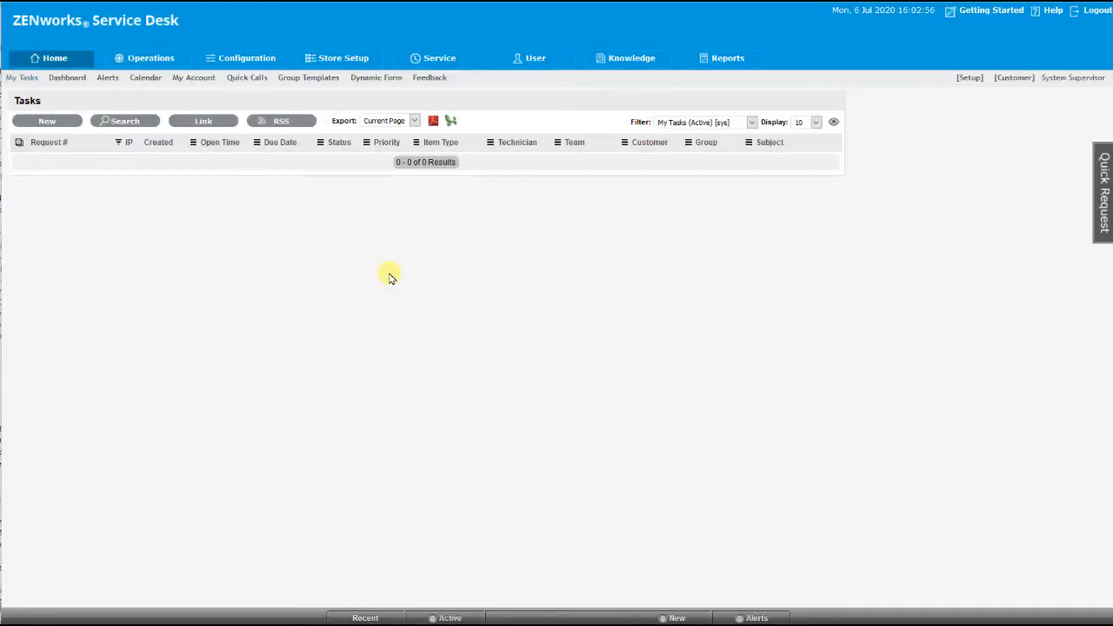
key(ctrl+plus)
key(ctrl+plus)
key(ctrl+plus)
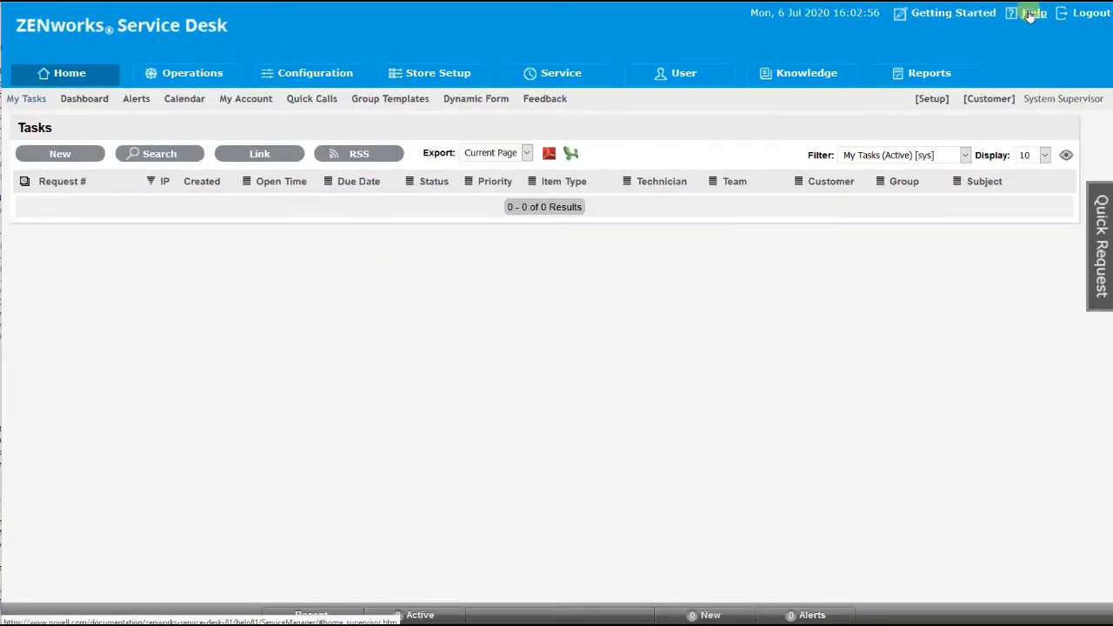
- Return to the setup view, open the Privileges page and read its online help on user privileges
click(932, 98)
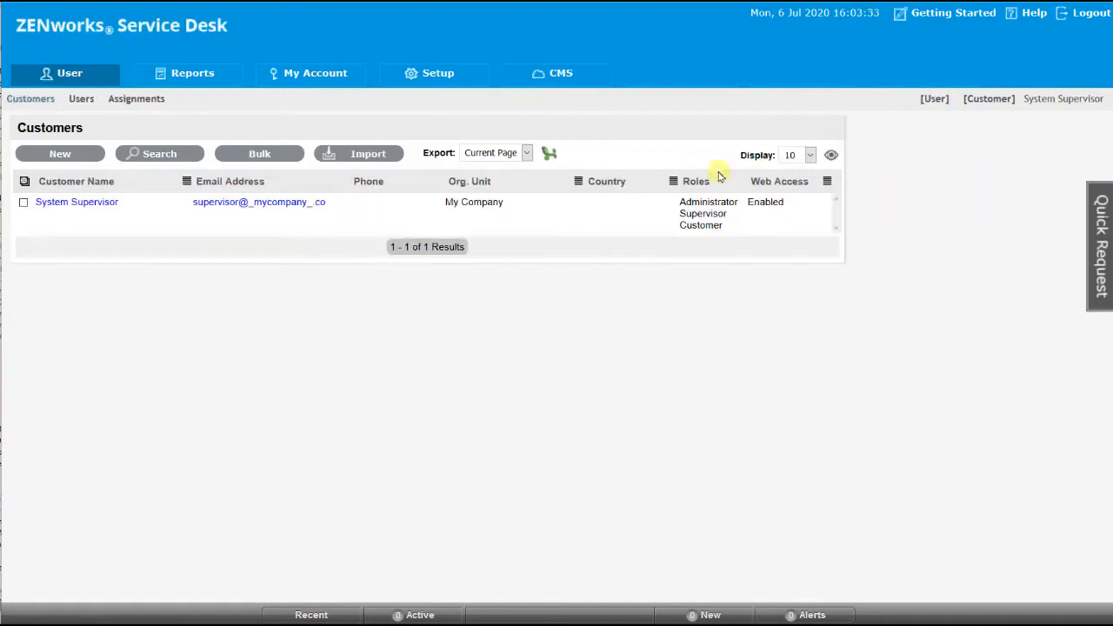
click(446, 74)
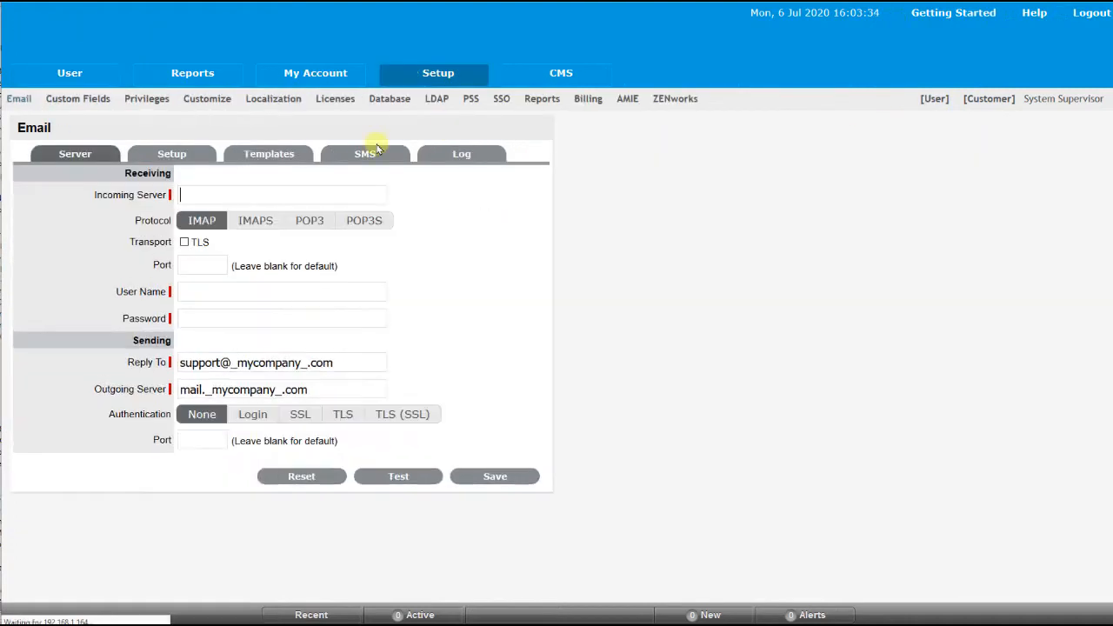
click(148, 101)
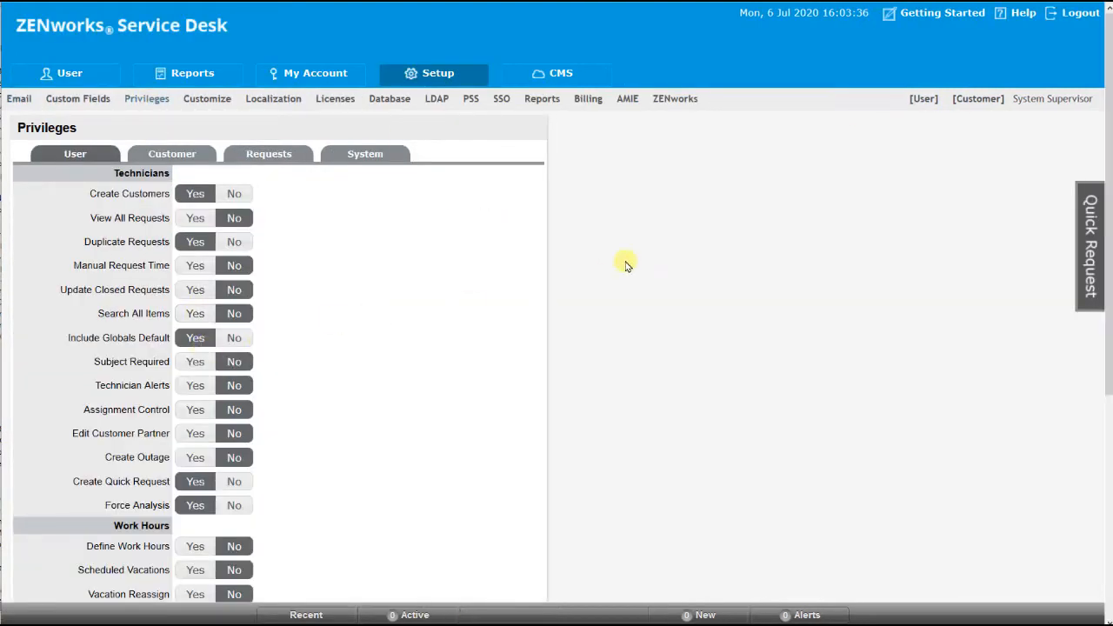
click(1020, 14)
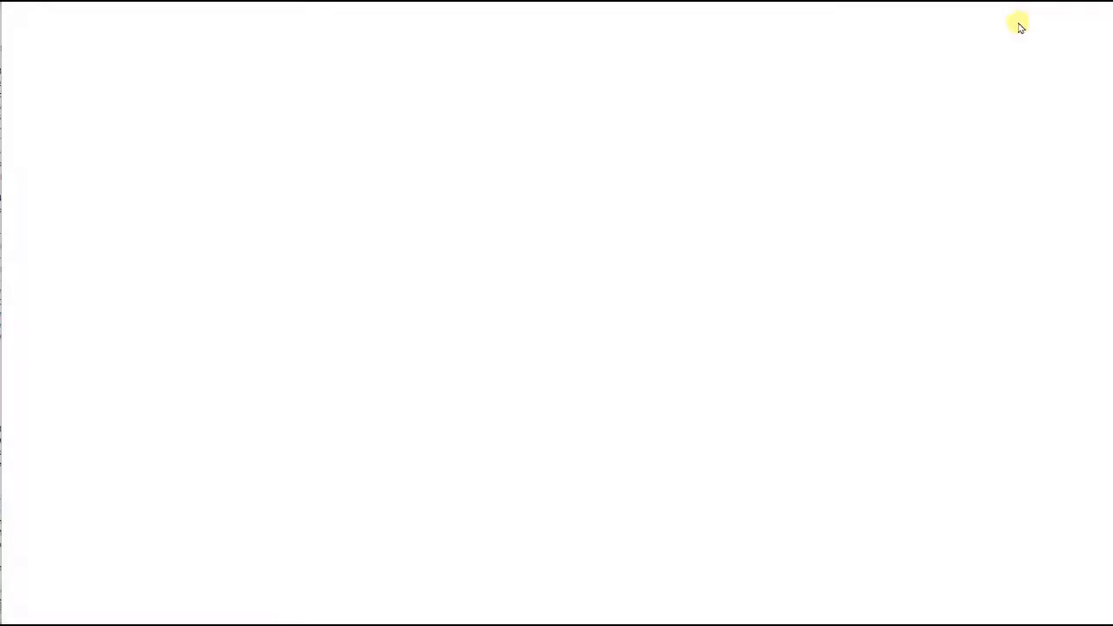
scroll(365, 367, down, 5)
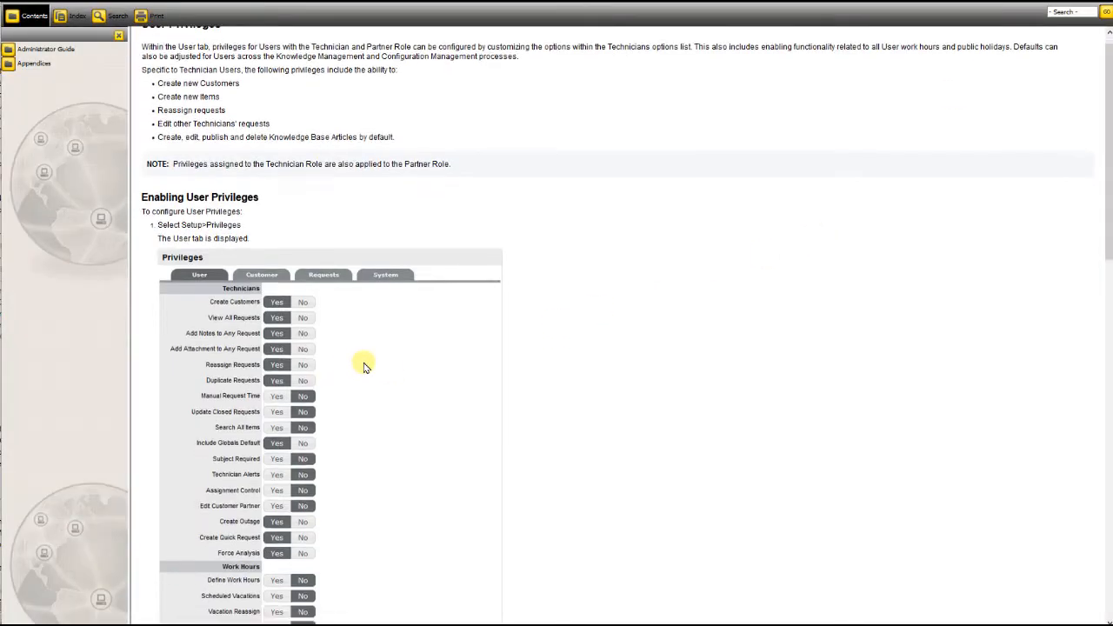
scroll(365, 367, down, 5)
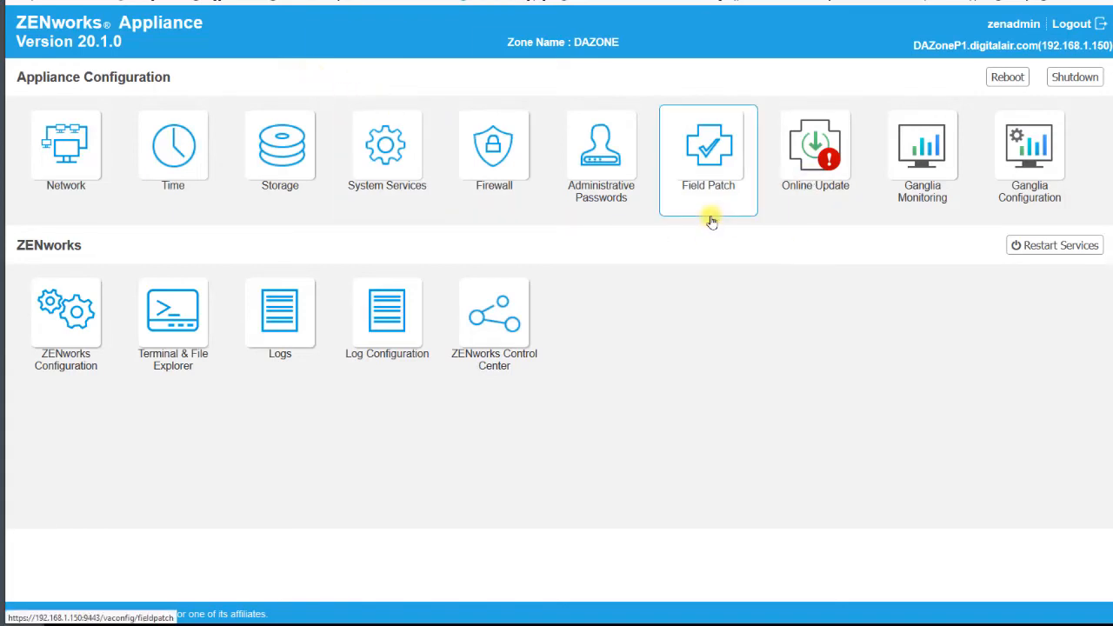
- Open ZENworks Control Center from the ZENworks Appliance, signing in to both with the saved administrator credentials
click(507, 314)
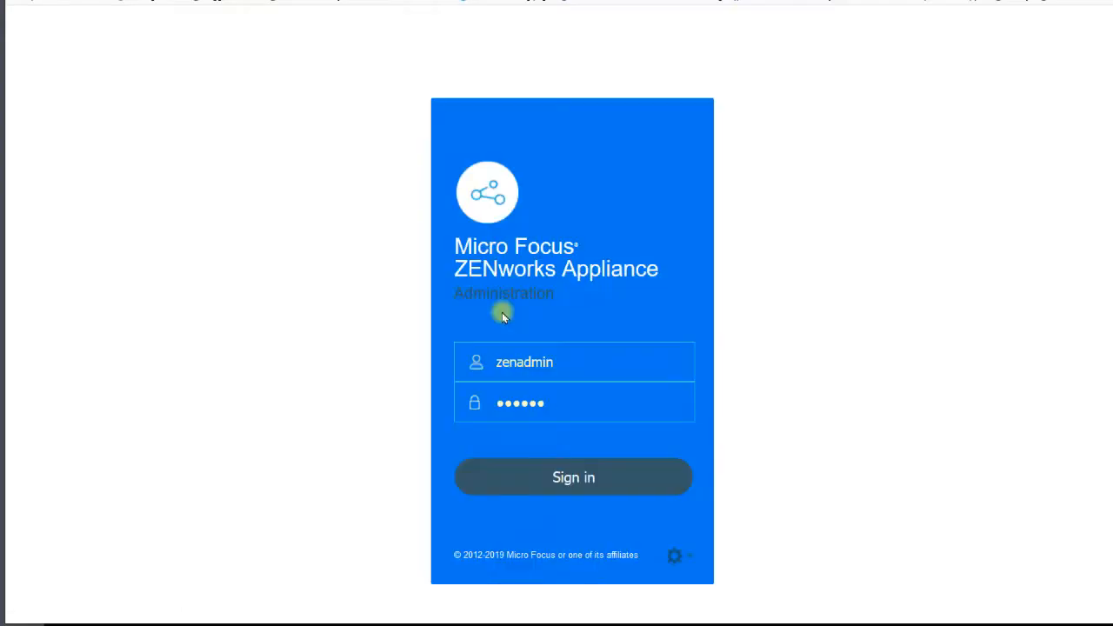
click(566, 480)
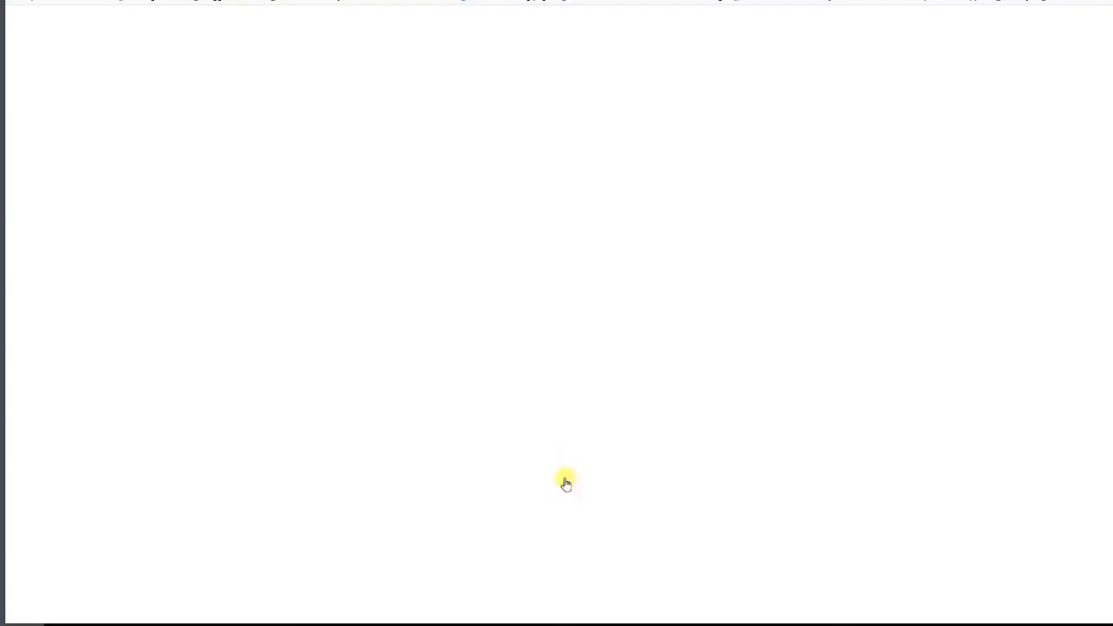
click(527, 358)
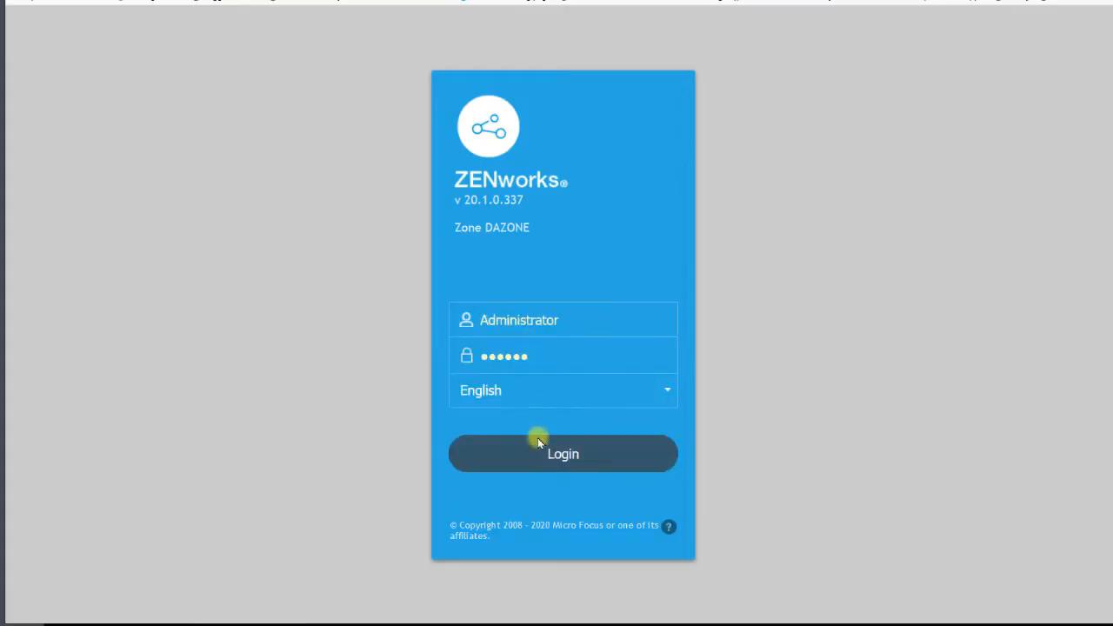
click(537, 452)
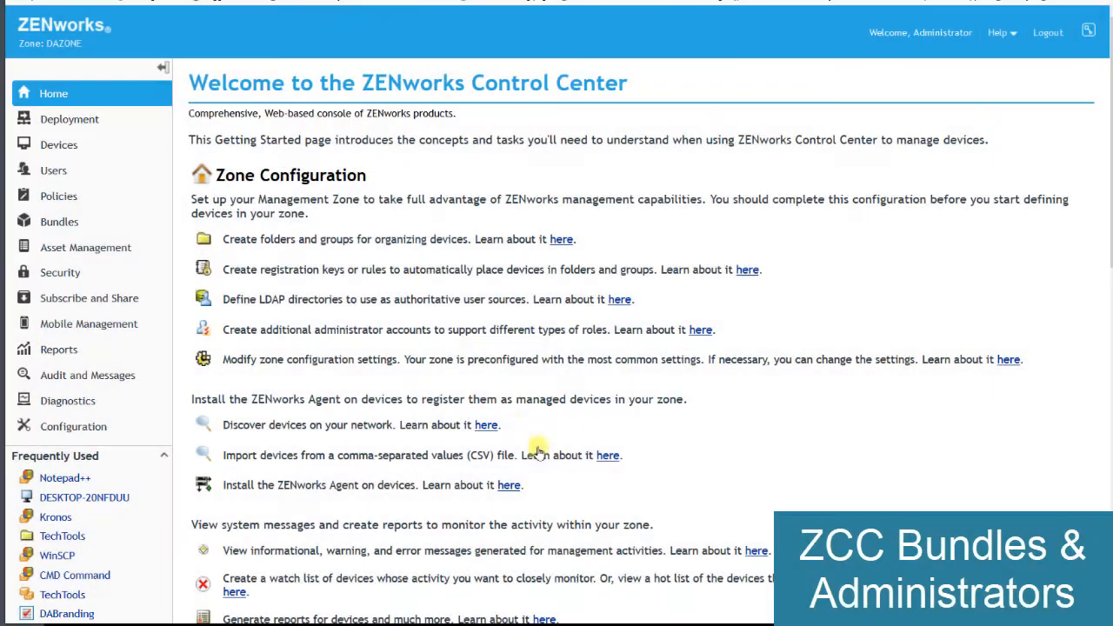
- Add a new zone administrator based on the user source account Road Runner from the DigitalAir.com/Looney folder
click(78, 431)
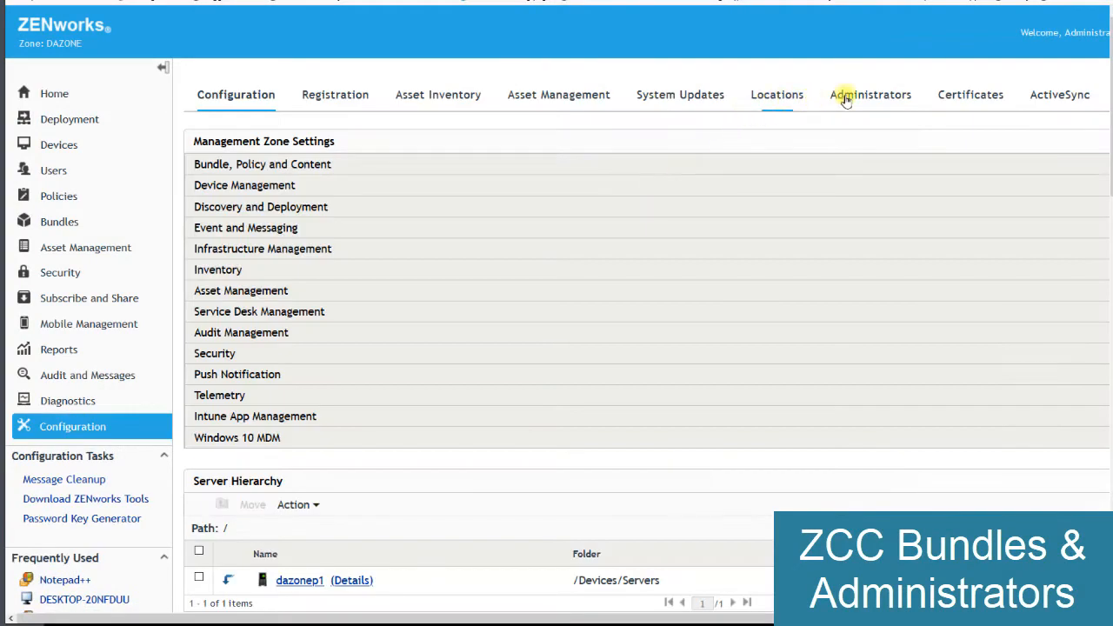
click(846, 98)
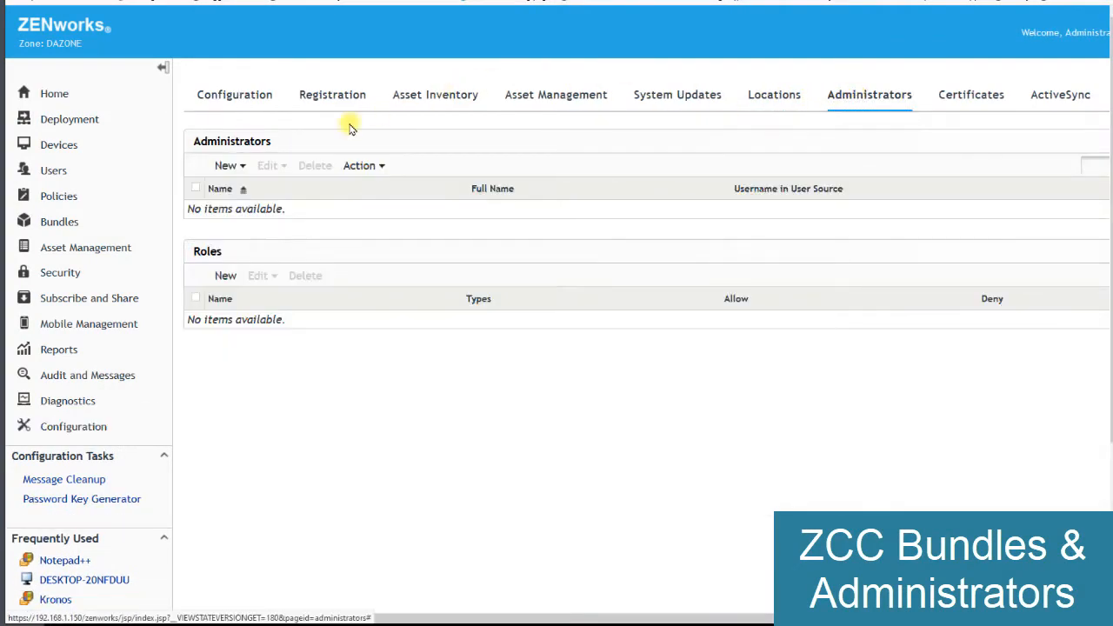
click(239, 168)
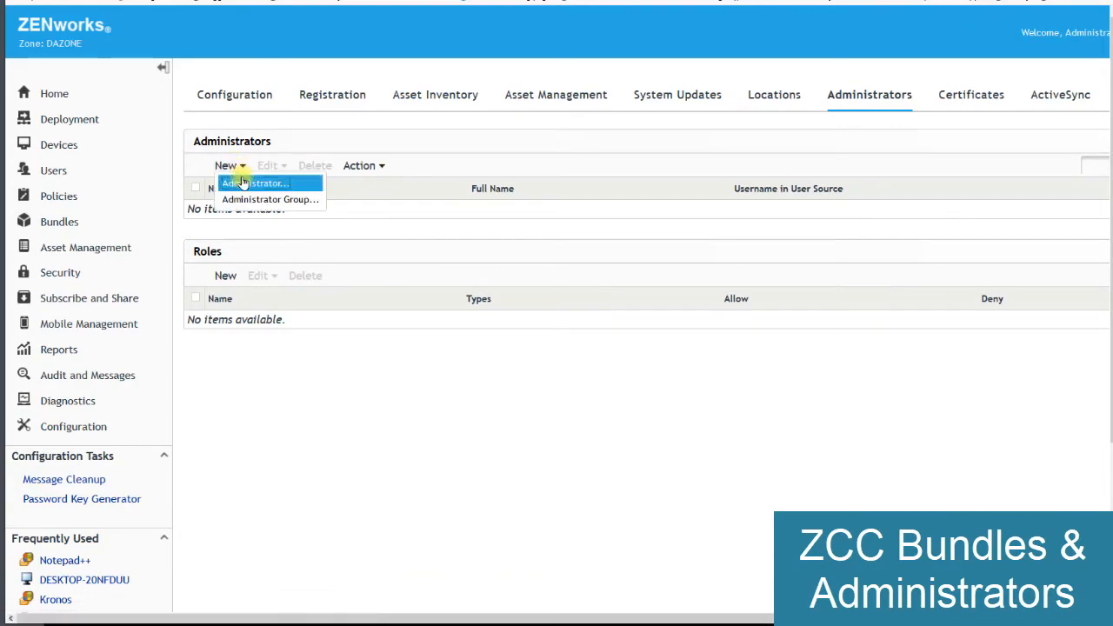
click(245, 183)
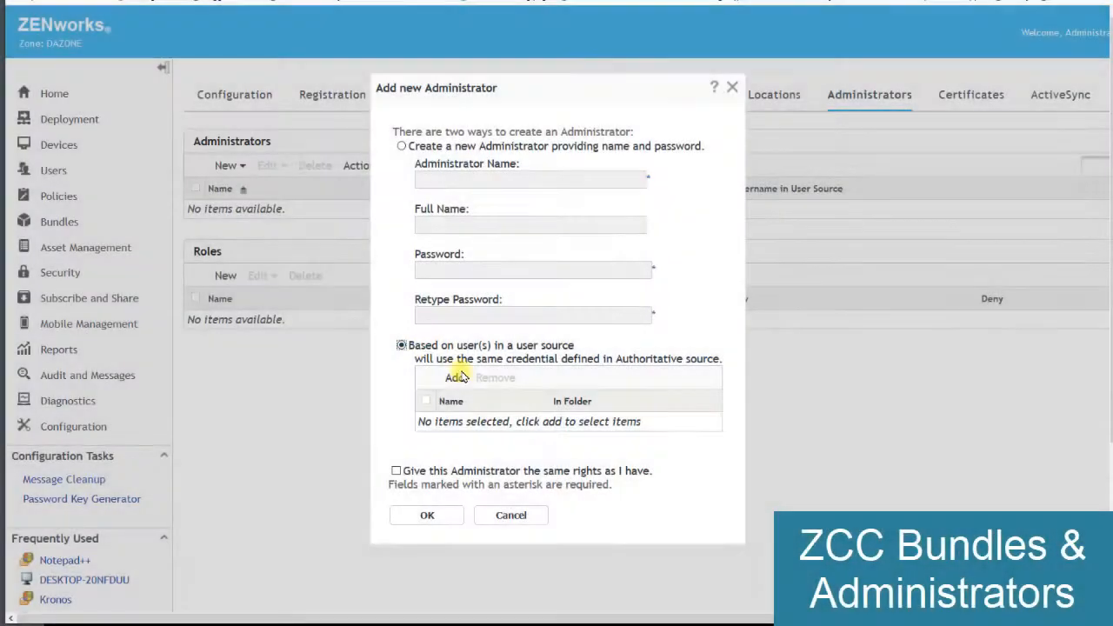
click(448, 377)
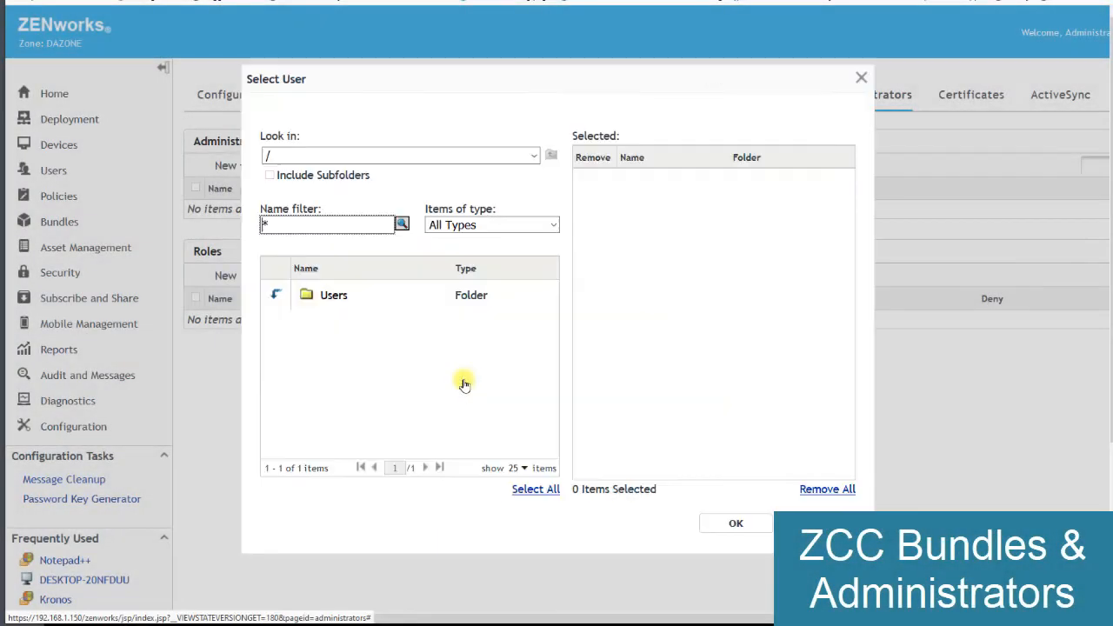
click(275, 295)
click(275, 294)
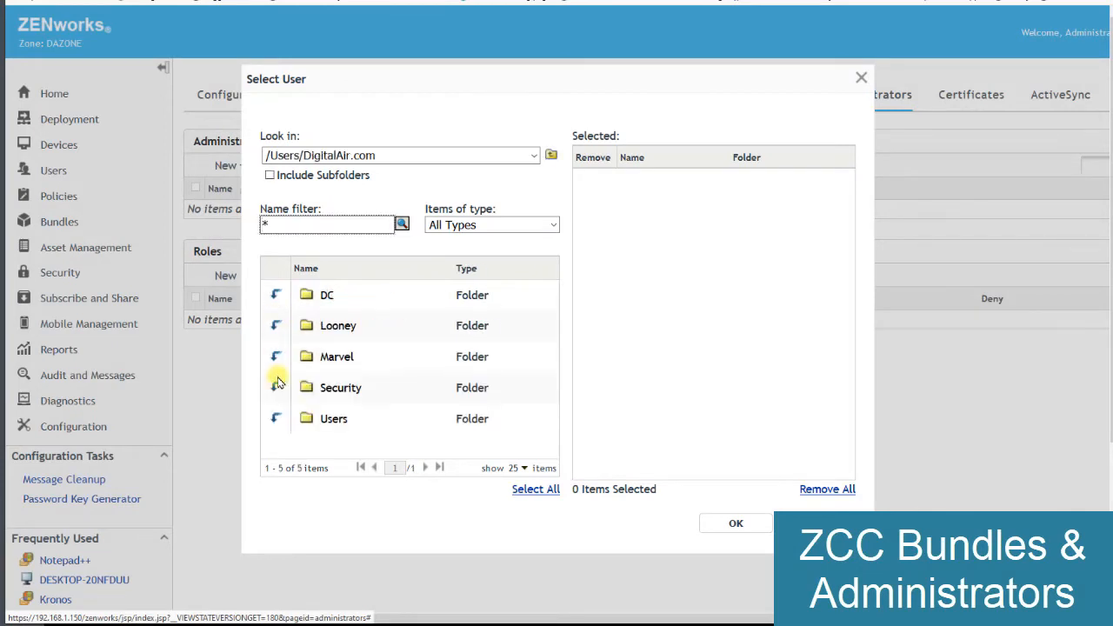
click(275, 327)
click(330, 356)
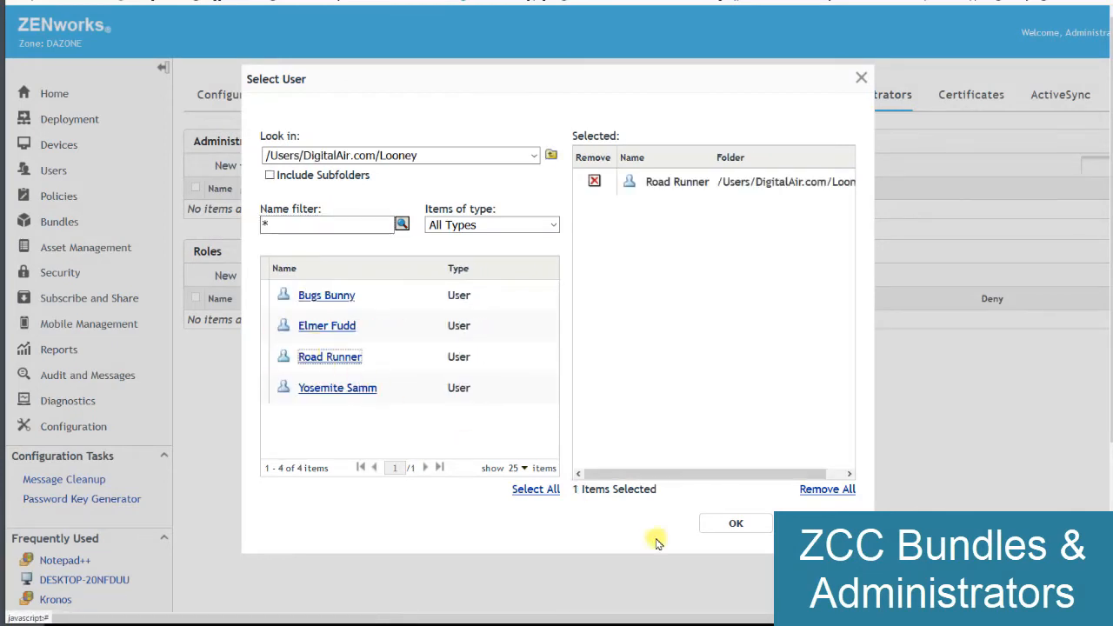
click(731, 524)
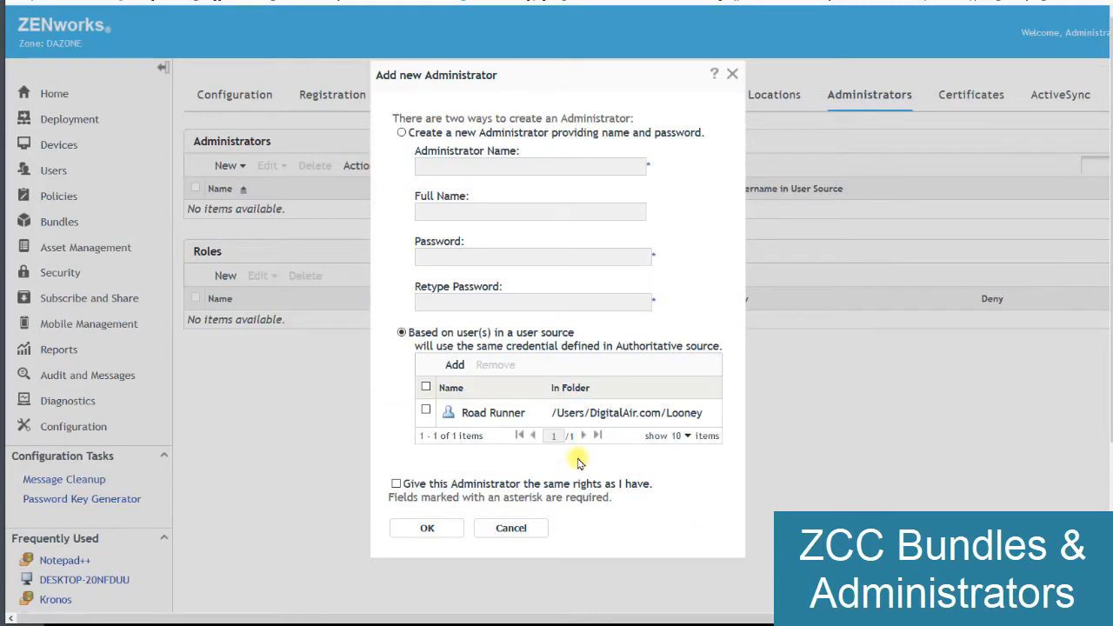
click(429, 528)
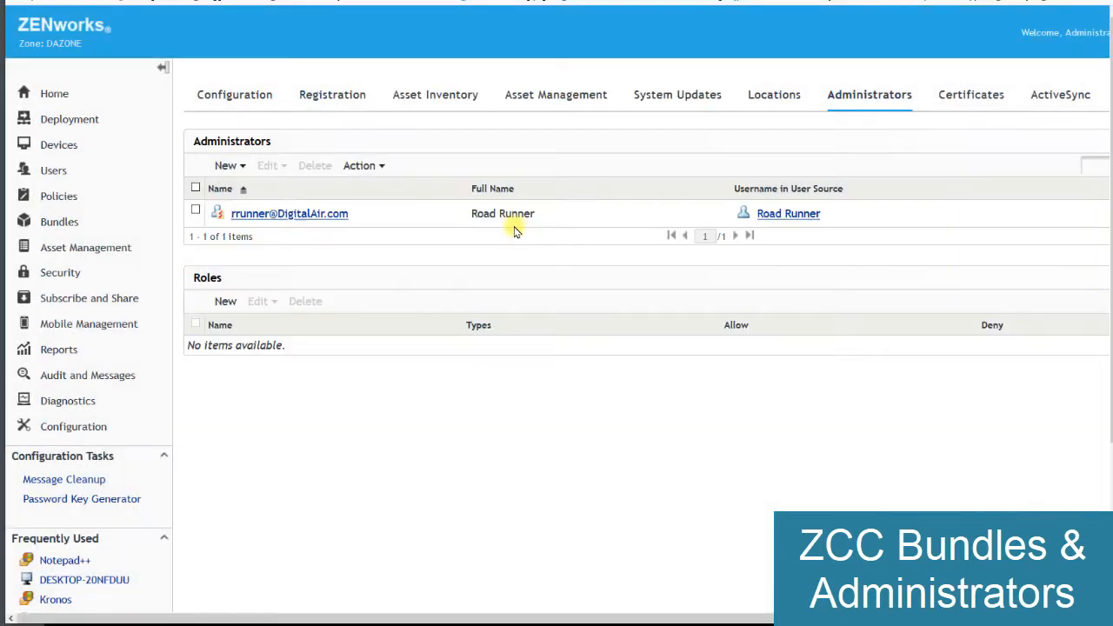
- Examine the new administrator's Rights page and the available Bundle Rights privileges and contexts without assigning any
click(278, 214)
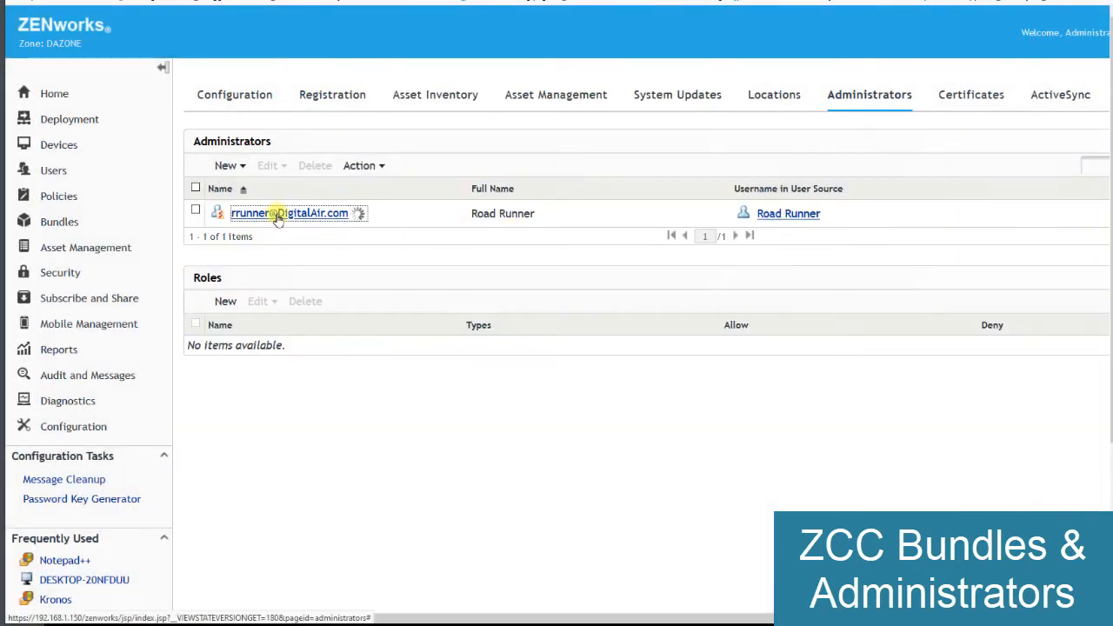
click(295, 148)
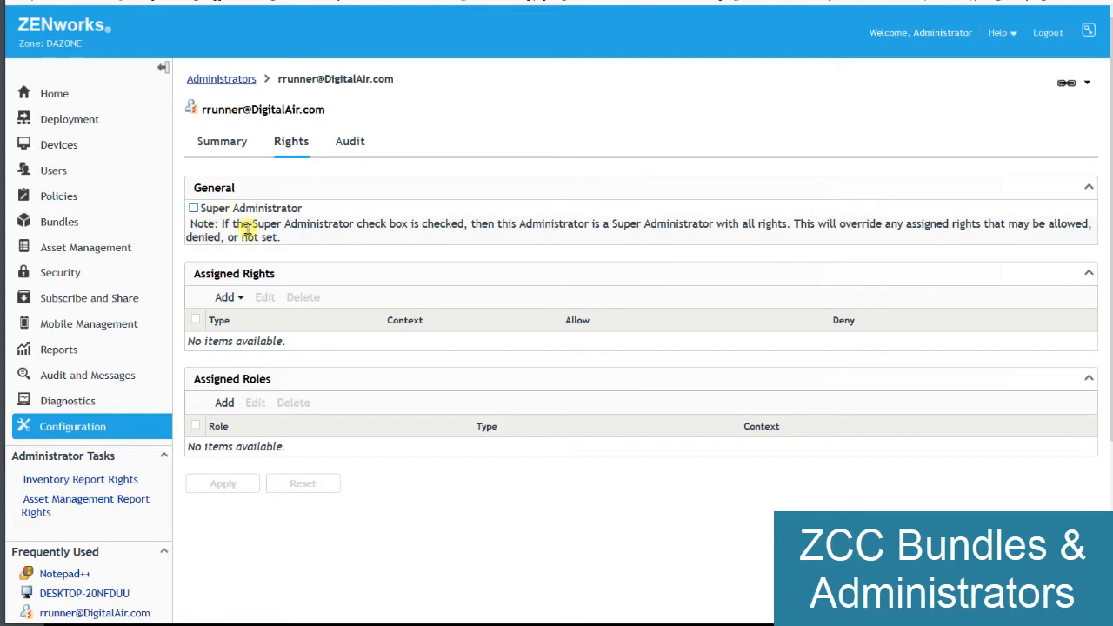
click(239, 300)
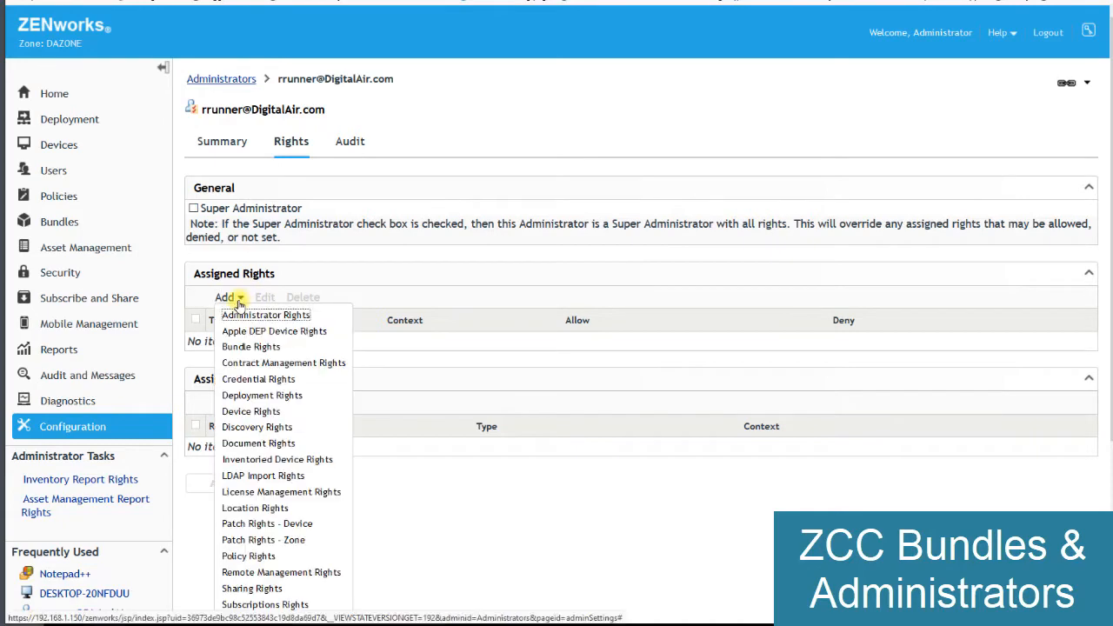
click(251, 346)
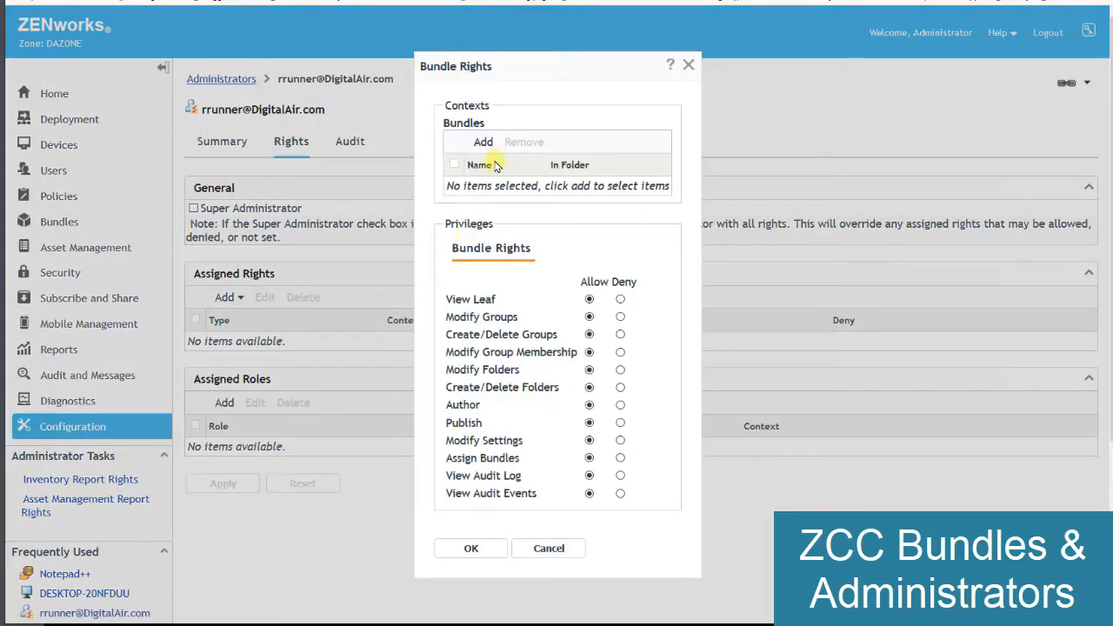
click(485, 150)
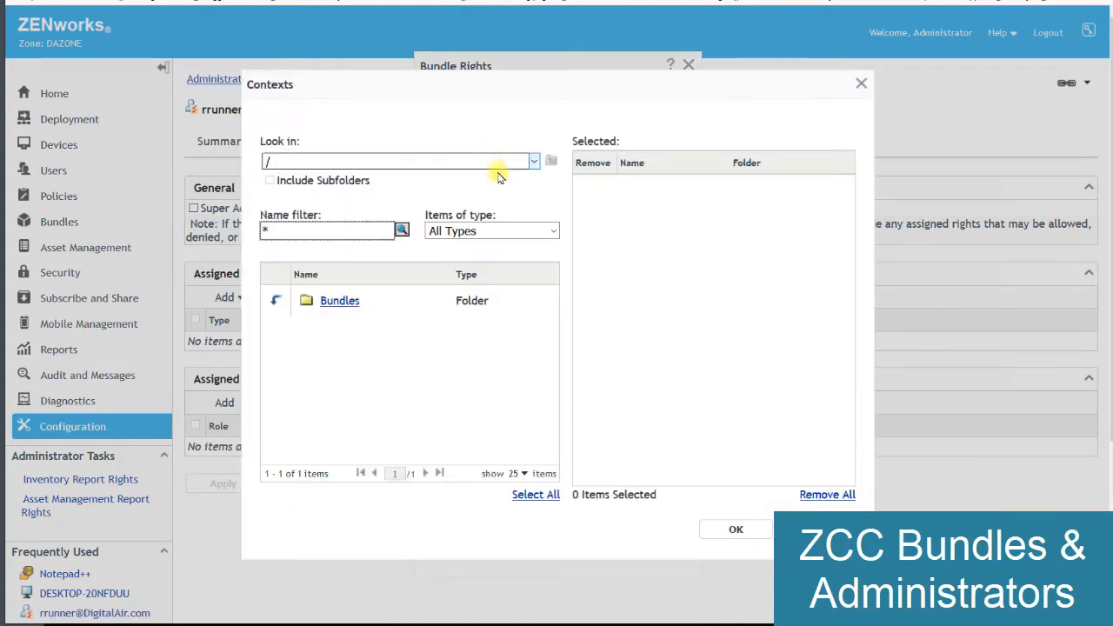
click(814, 529)
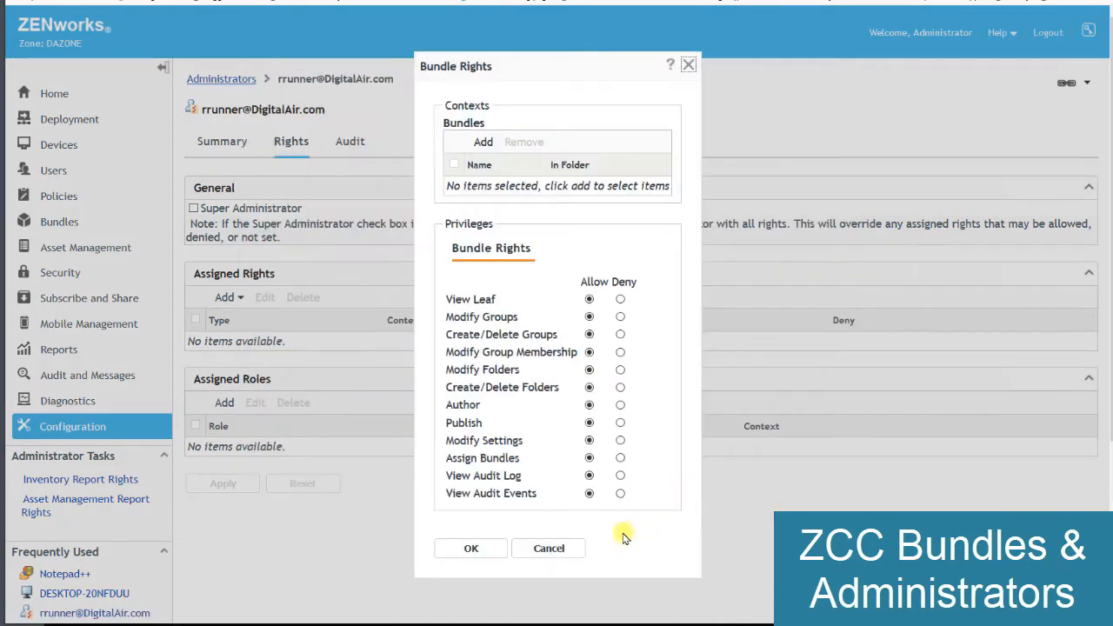
click(572, 548)
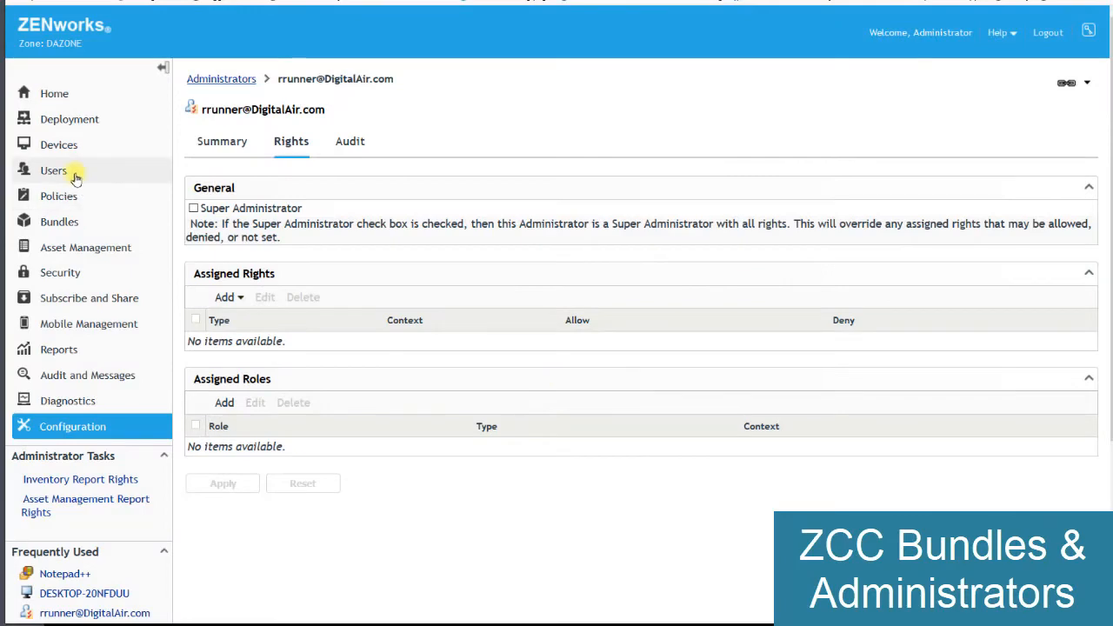
- Create a new bundle folder named ZSDStore inside the Enterprise bundles folder
click(70, 144)
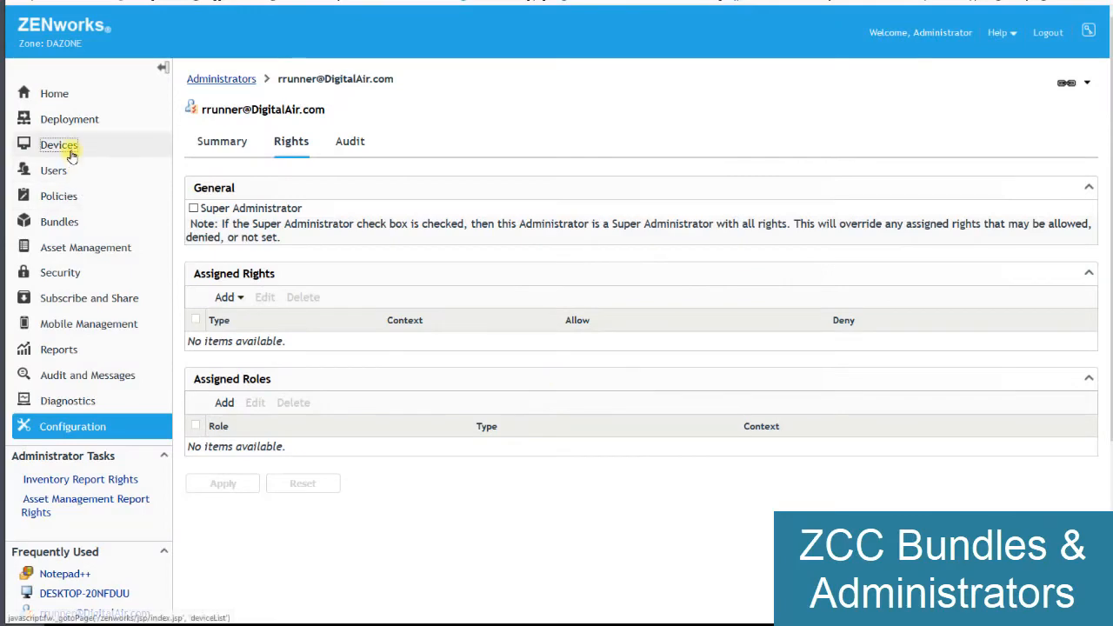
click(61, 221)
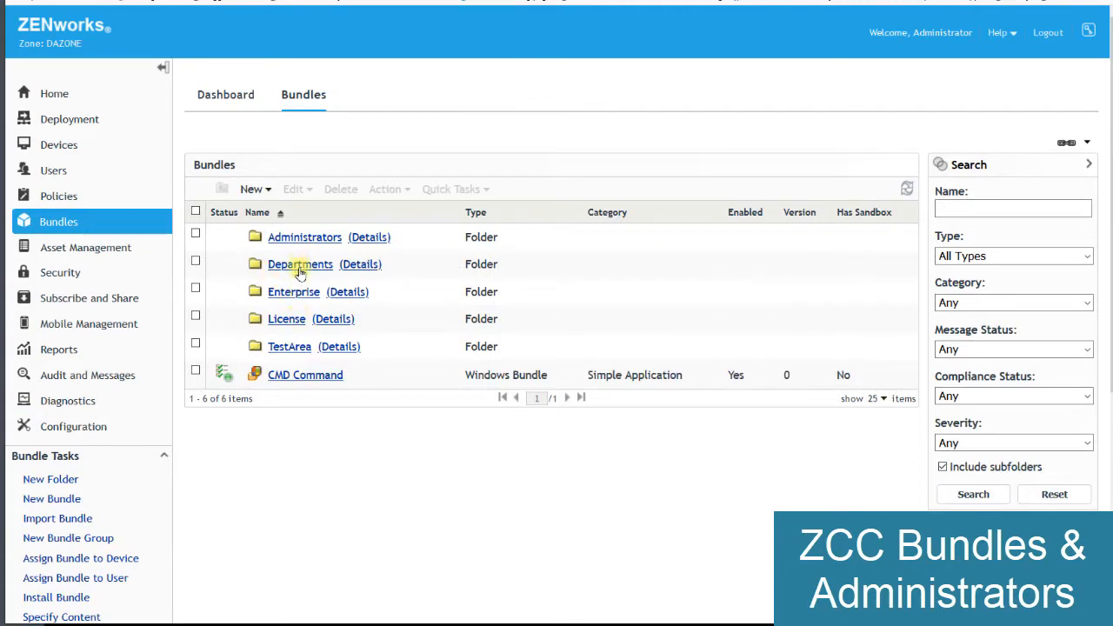
click(294, 292)
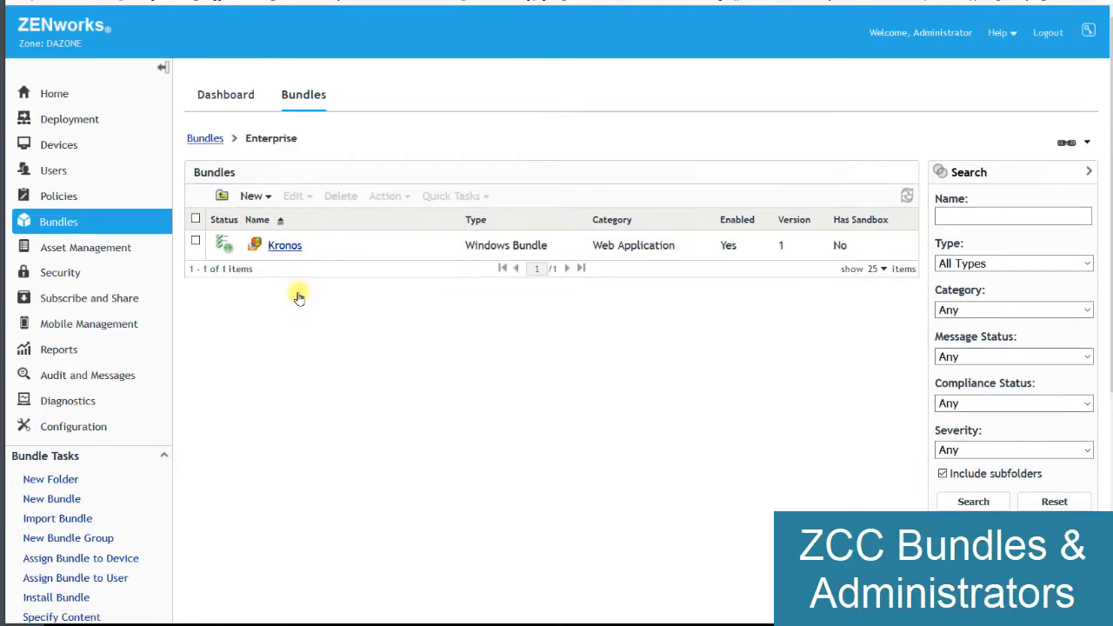
click(255, 197)
click(262, 212)
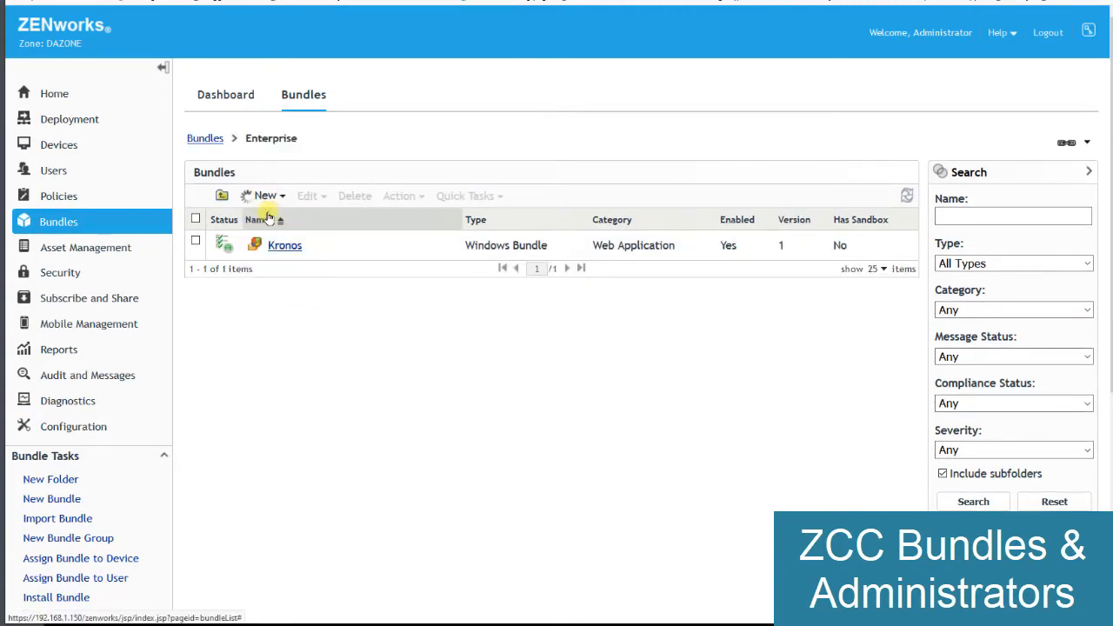
click(462, 212)
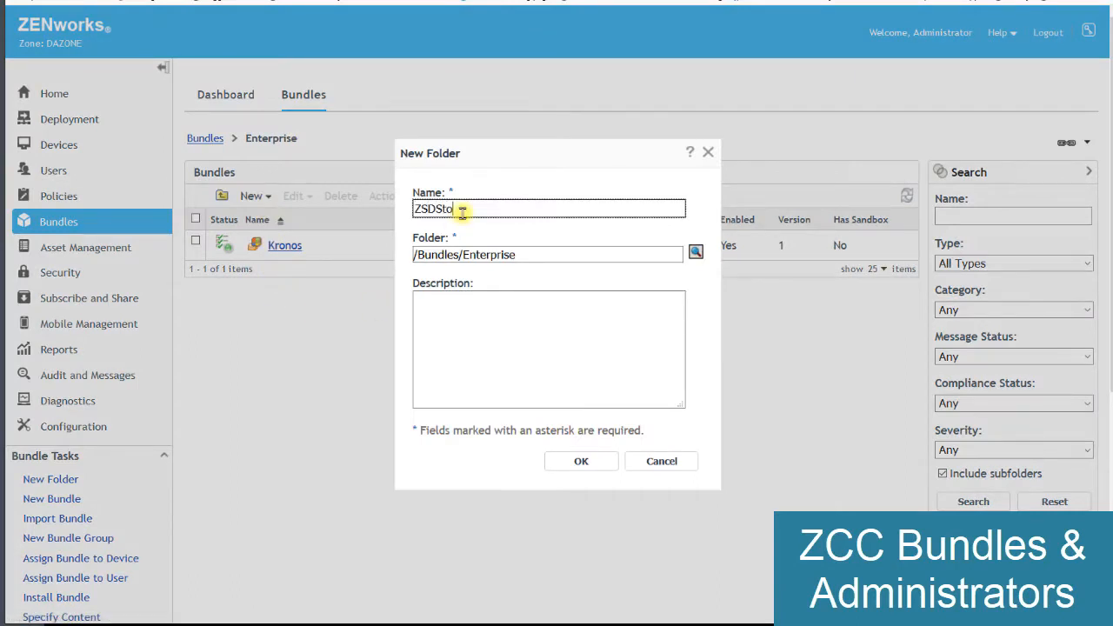
click(574, 462)
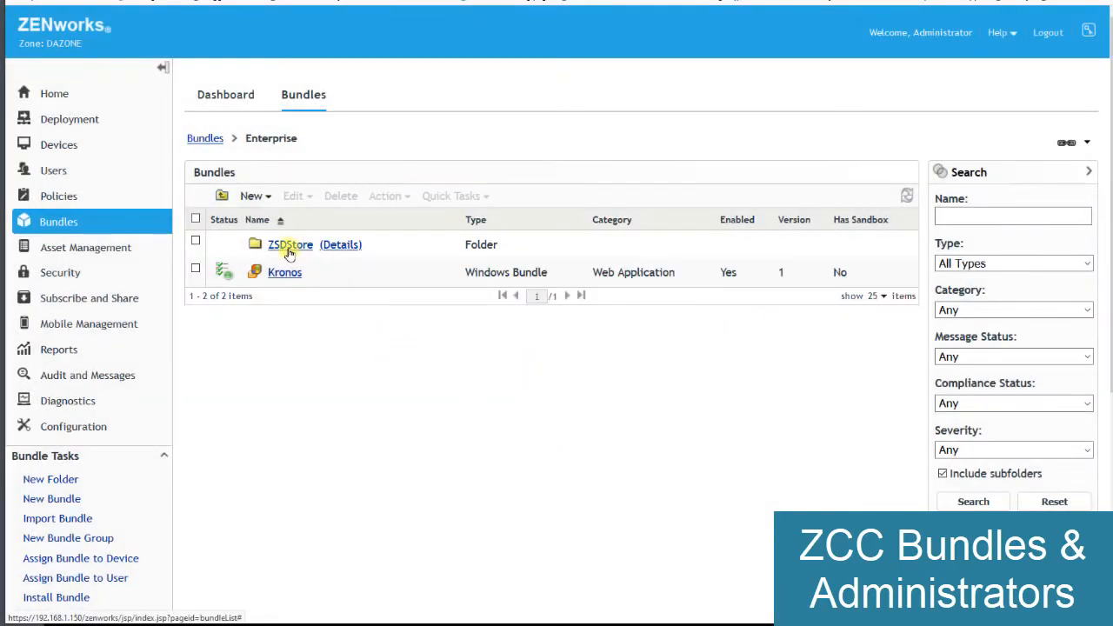
- Move the Notepad++ bundle from the workspace folder under TestArea to /Bundles/Enterprise/ZSDStore
click(205, 139)
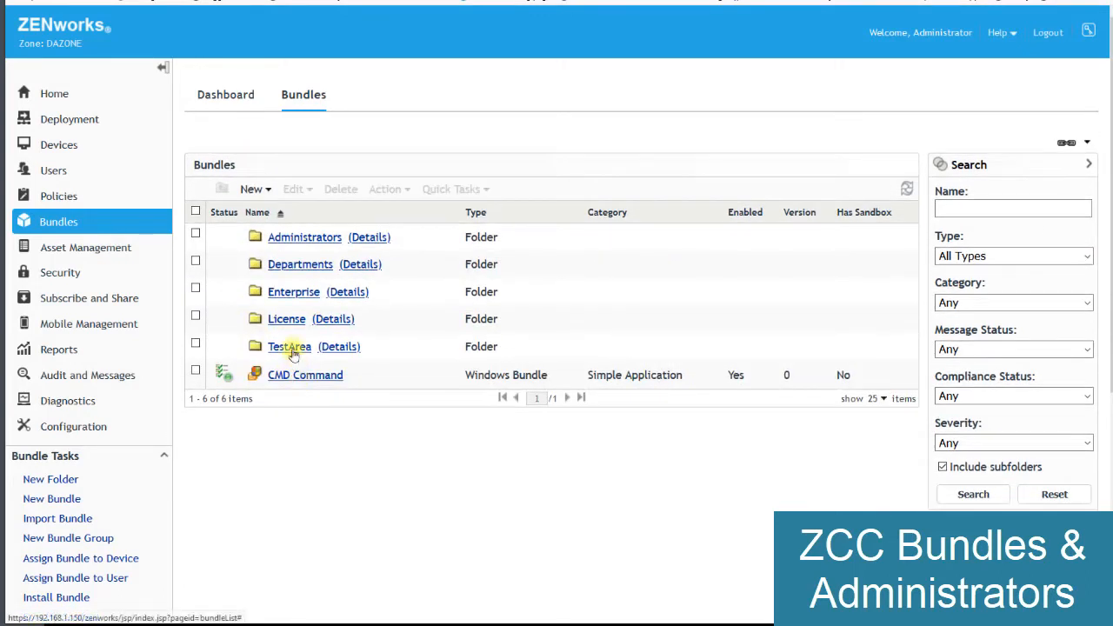
click(291, 348)
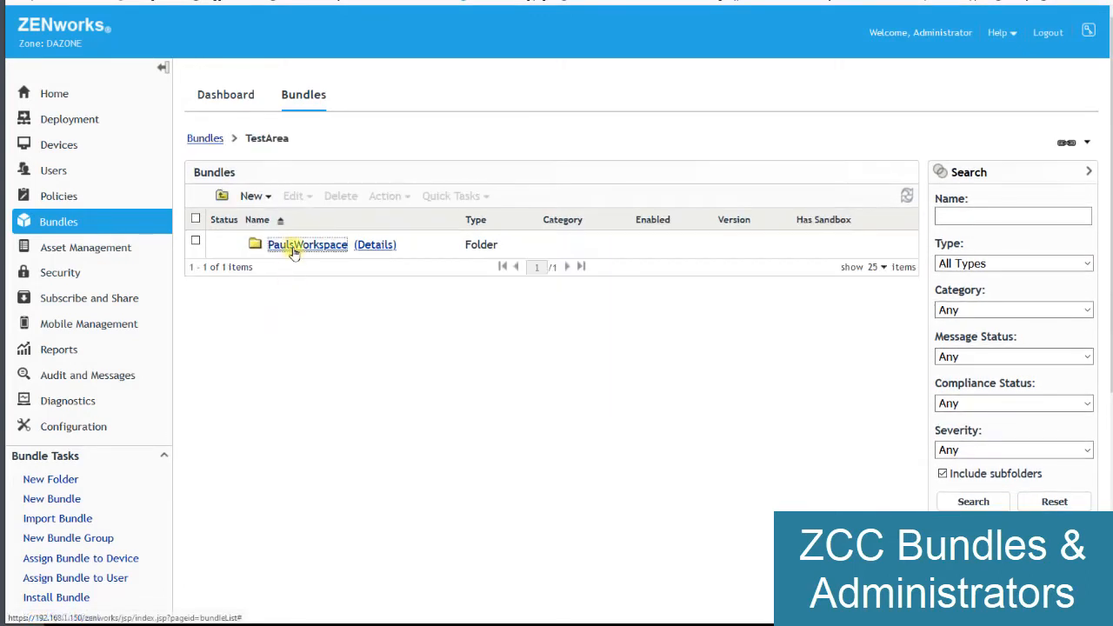
click(294, 247)
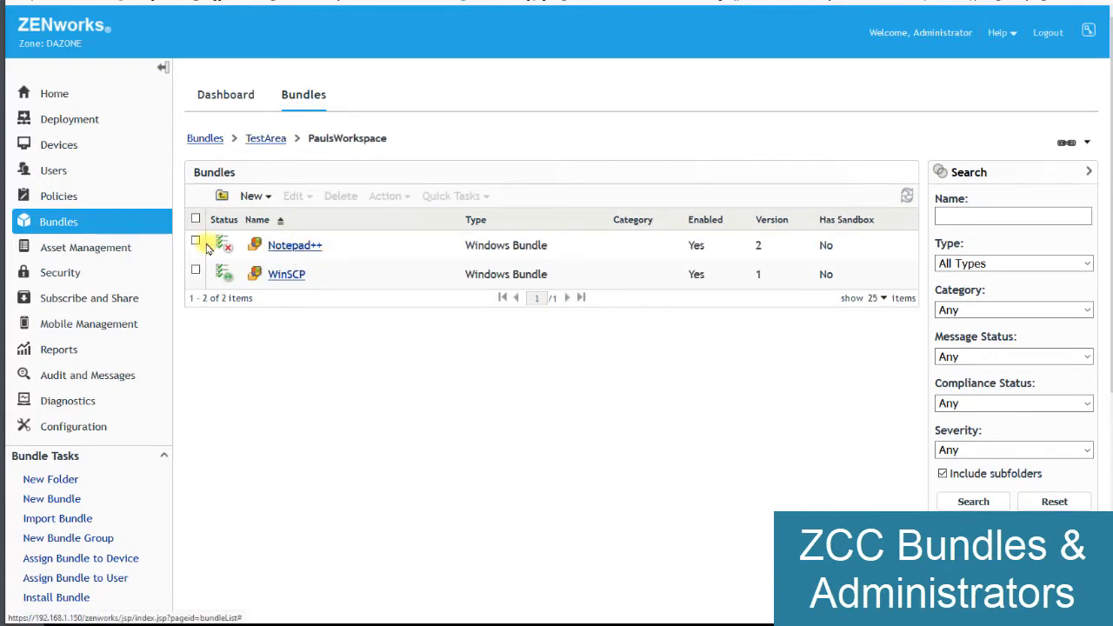
click(196, 244)
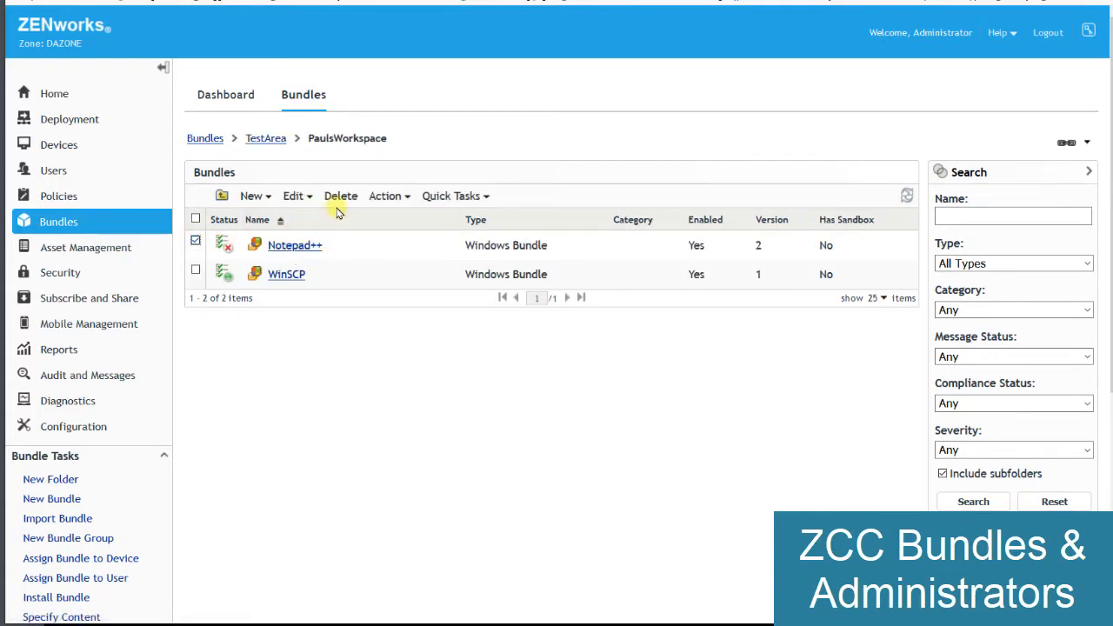
click(307, 198)
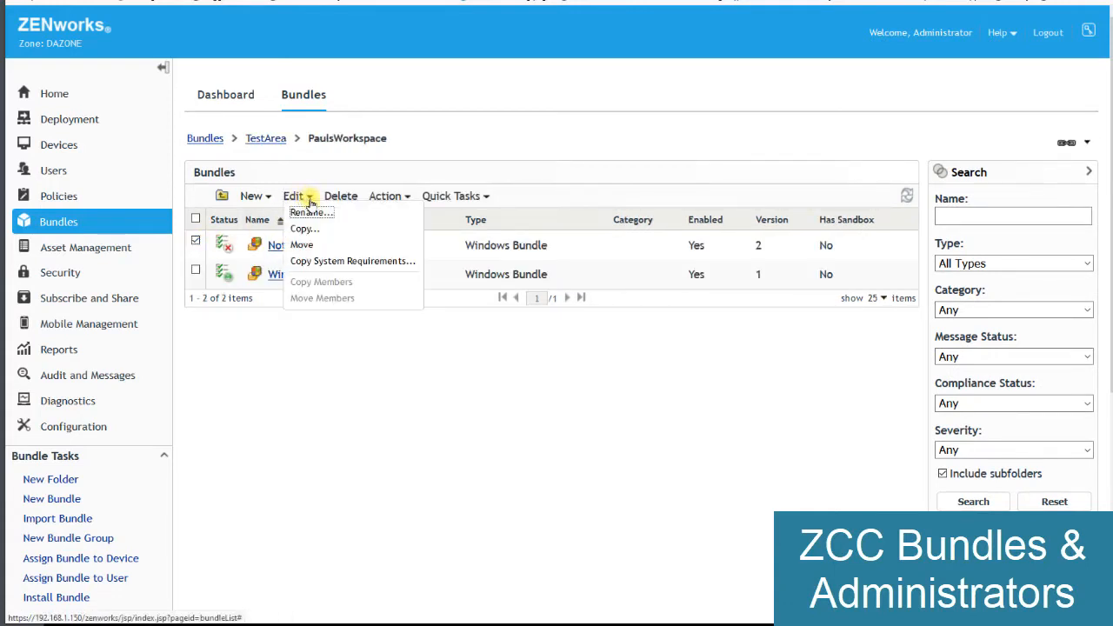
click(315, 245)
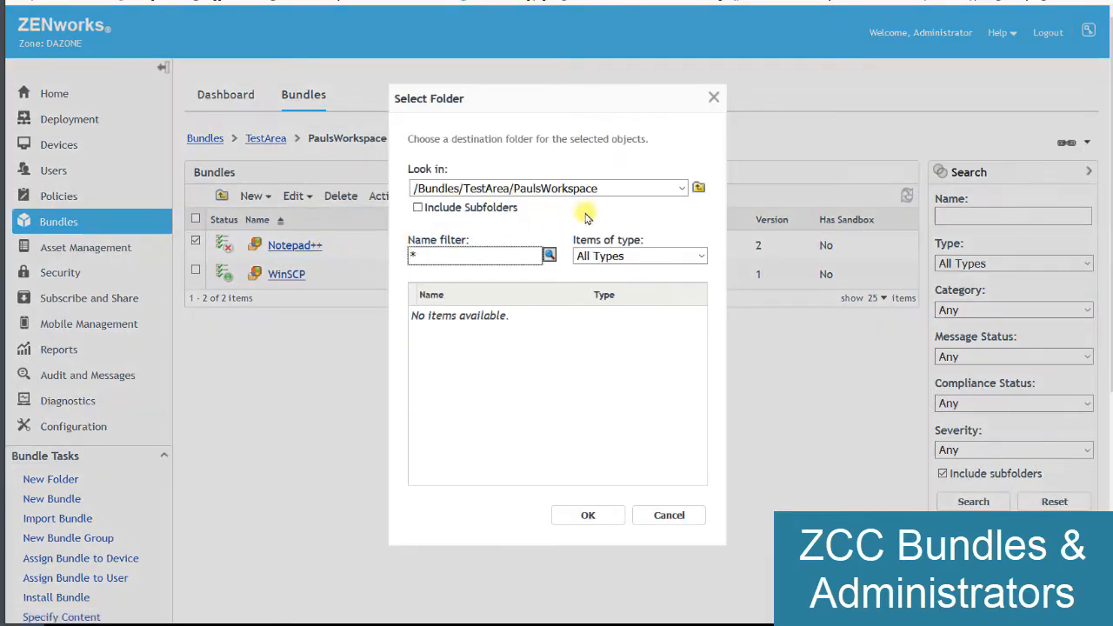
click(697, 182)
click(696, 182)
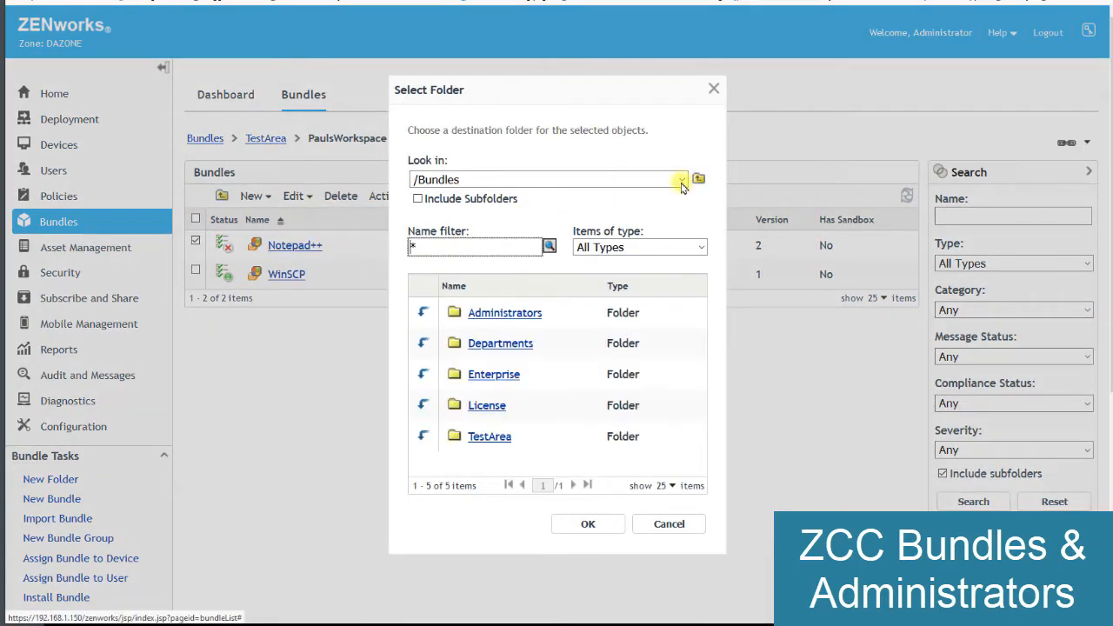
click(428, 367)
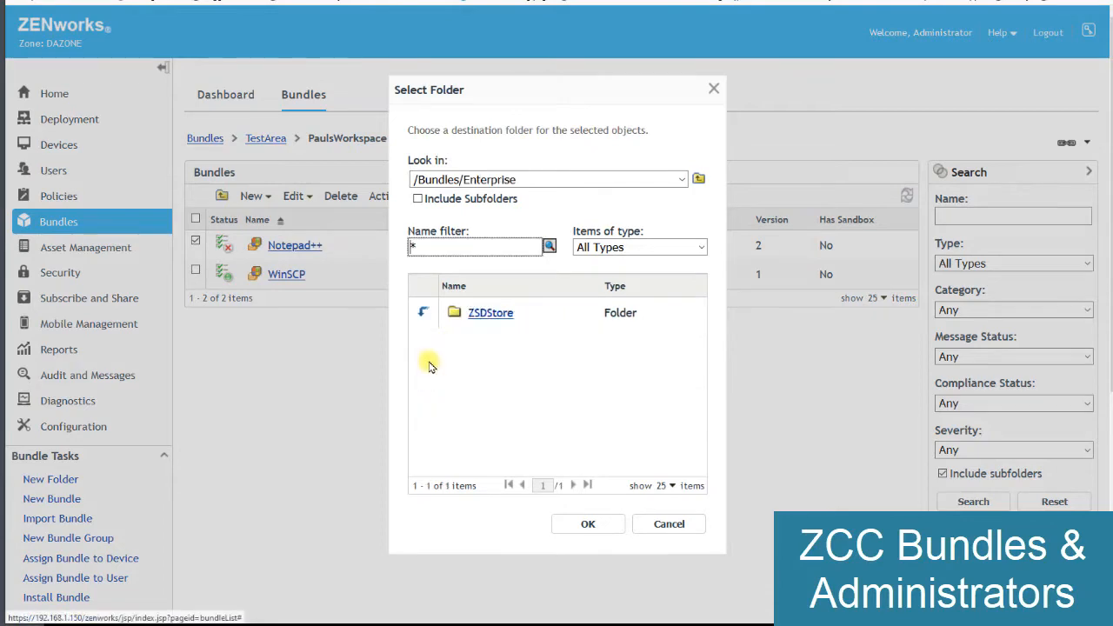
click(477, 313)
click(583, 525)
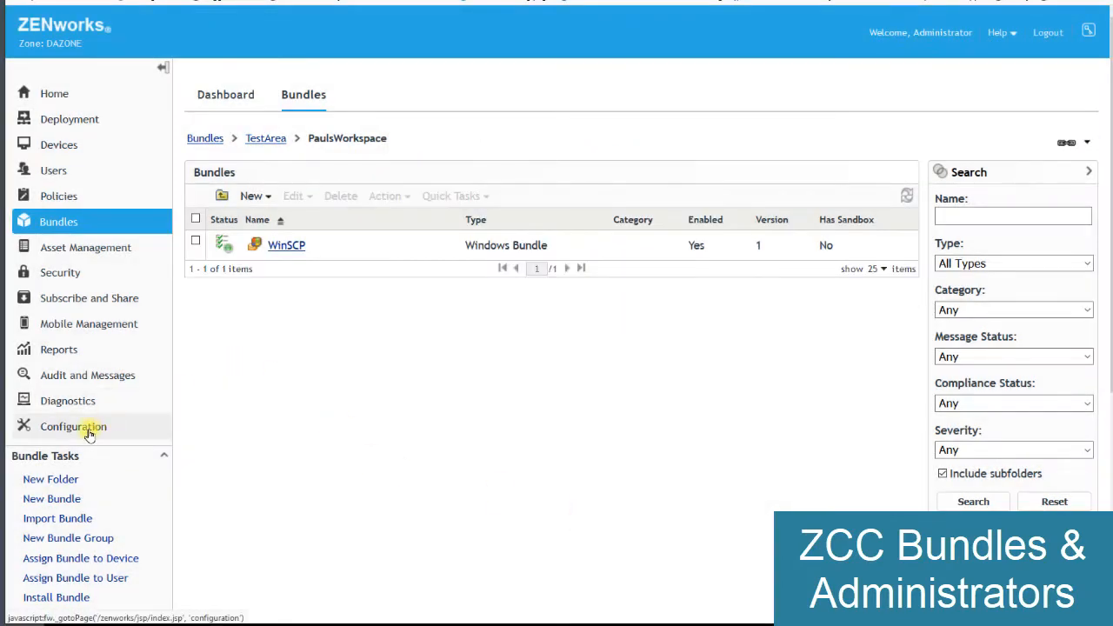
- Add Bundle Rights to the Road Runner administrator for the /Bundles/Enterprise/ZSDStore context, with all listed privileges allowed
click(88, 432)
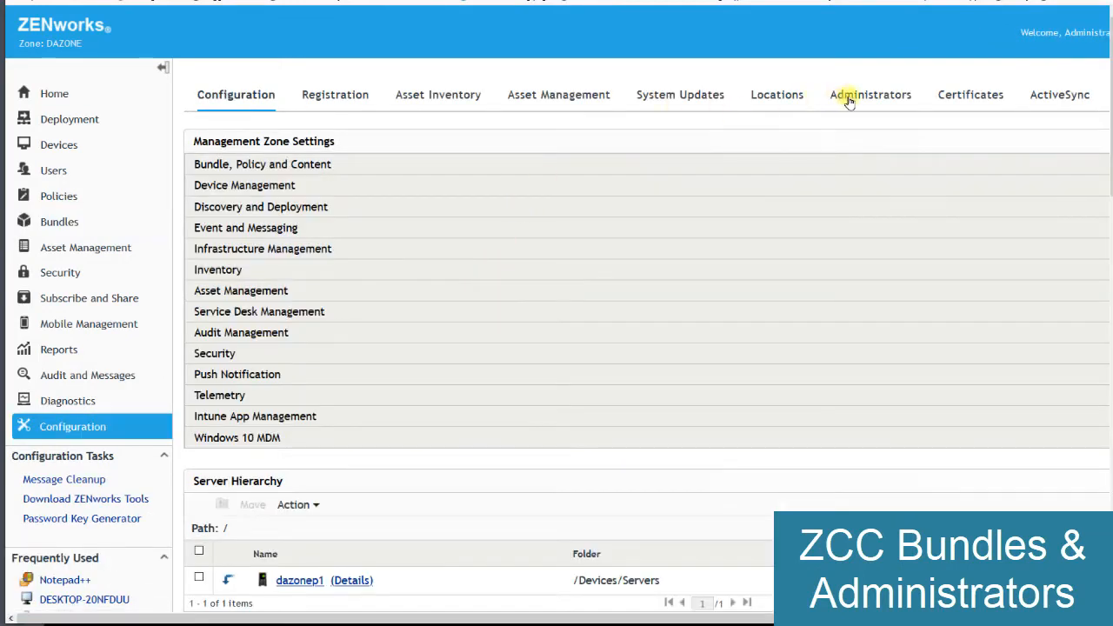
click(850, 100)
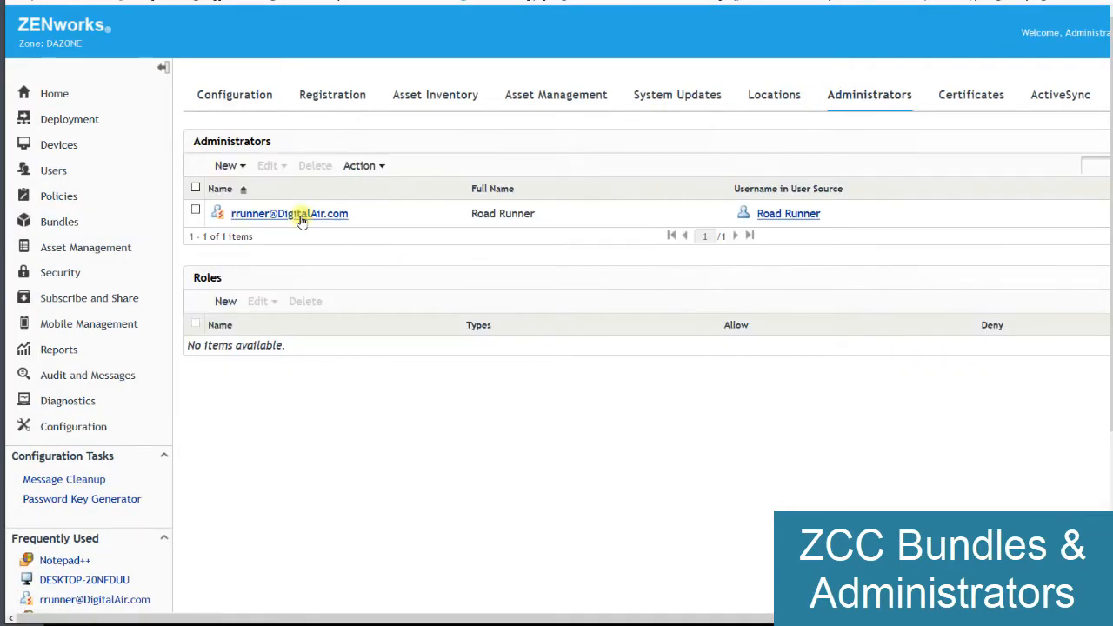
click(299, 215)
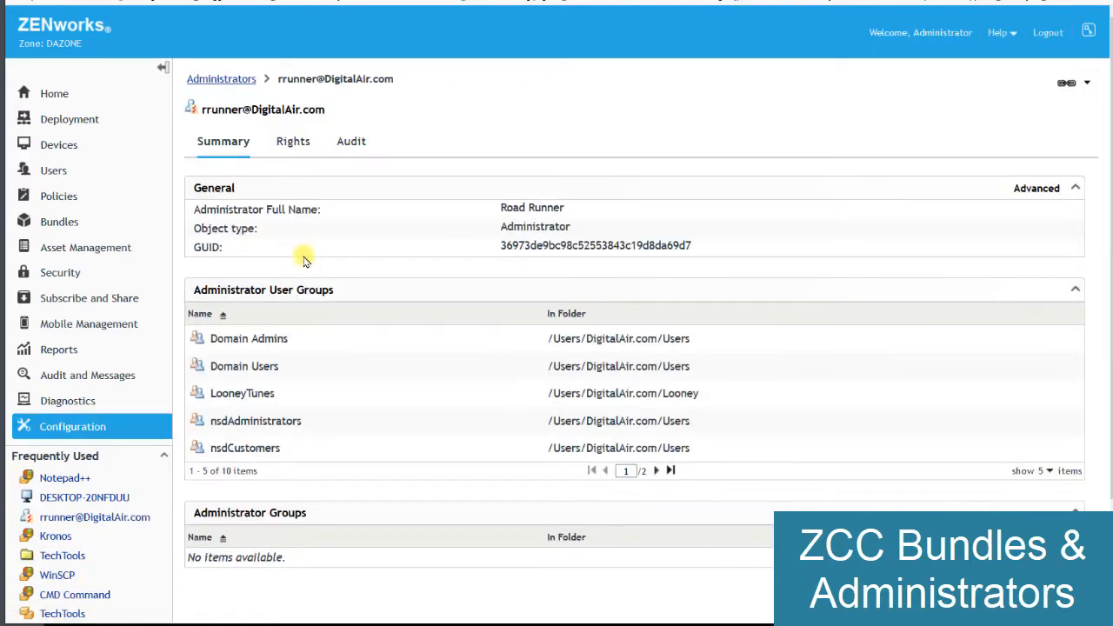
click(292, 143)
click(242, 298)
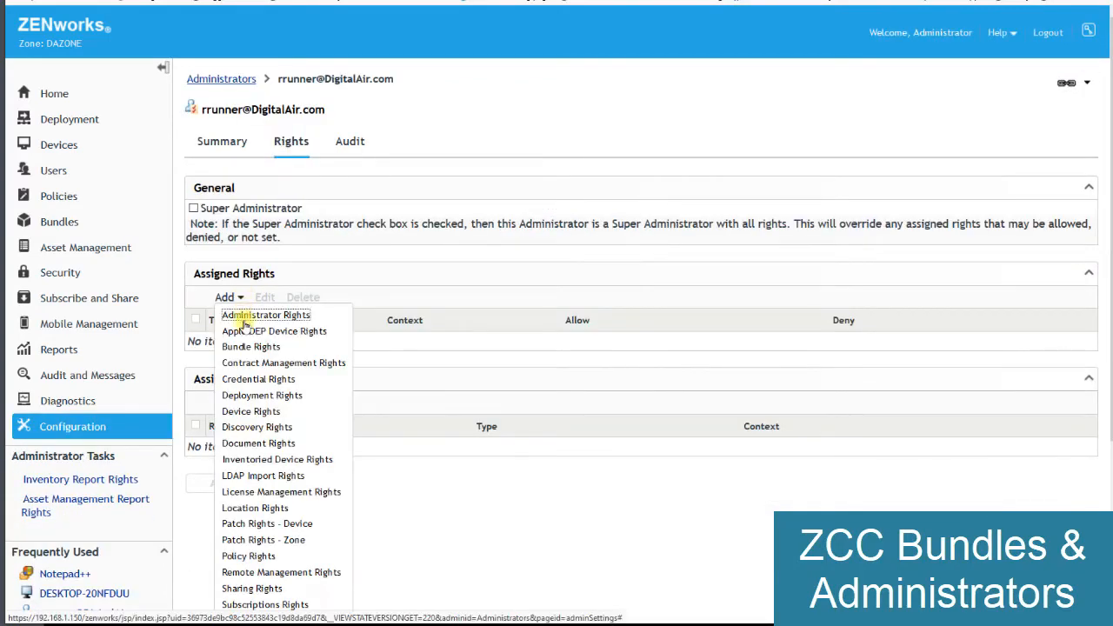
click(250, 346)
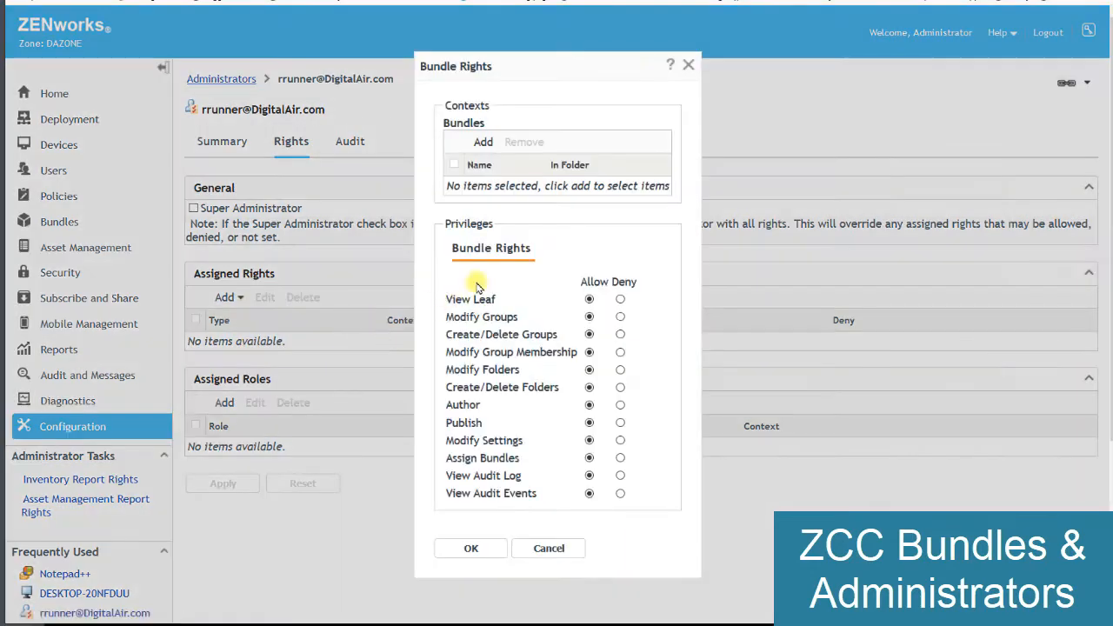
click(487, 146)
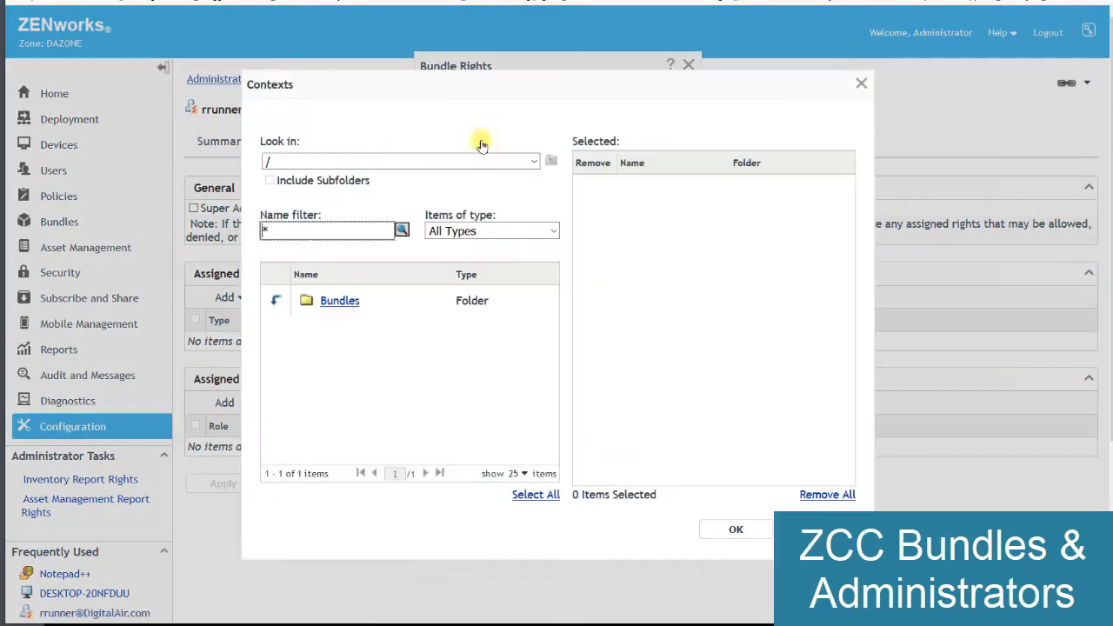
click(276, 297)
click(275, 363)
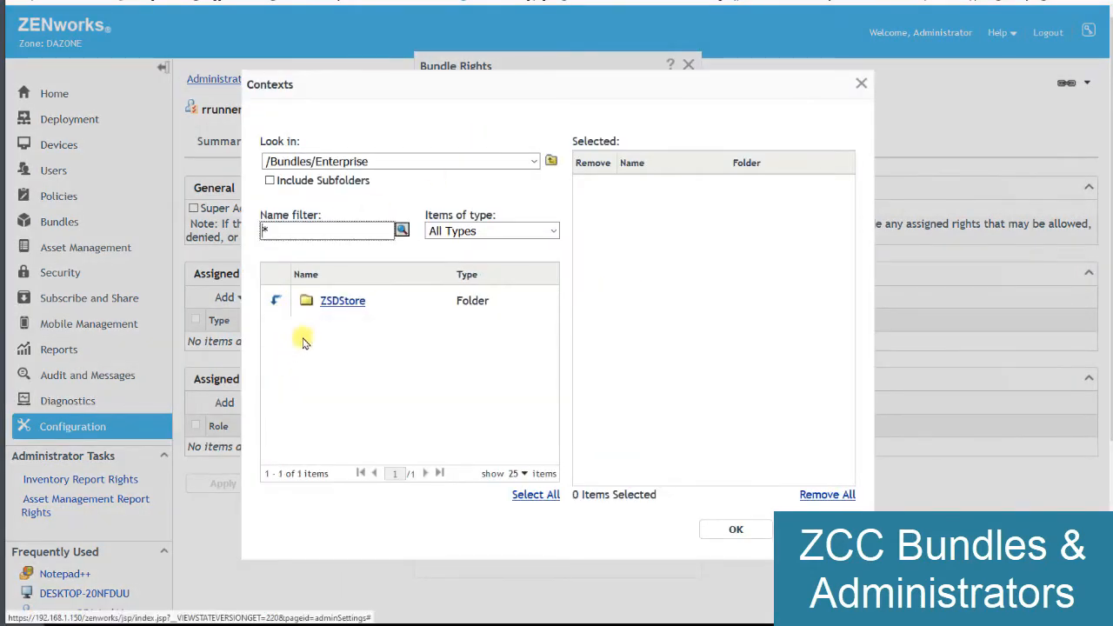
click(330, 302)
click(736, 529)
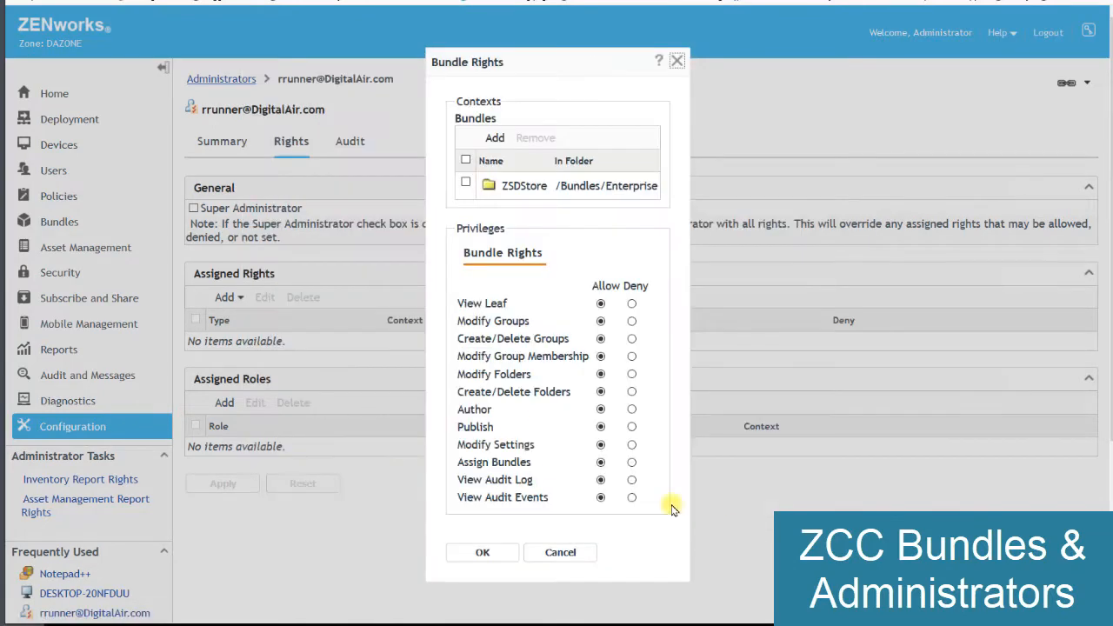
click(500, 554)
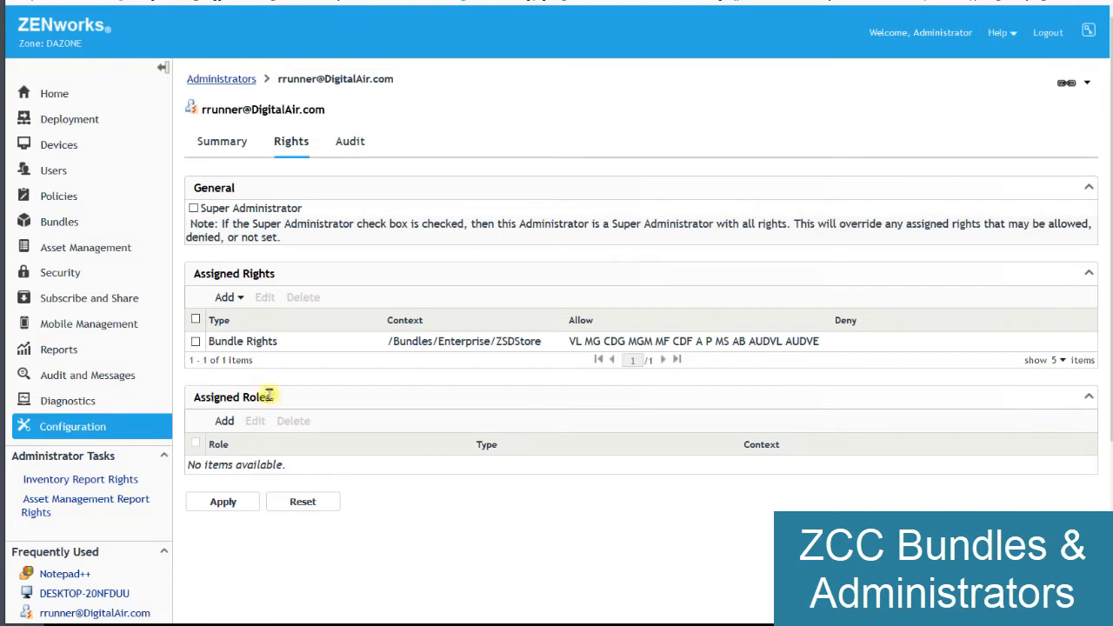
- Add Device Rights to the Road Runner administrator for the /Devices/Workstations context, keeping the default privileges
click(228, 298)
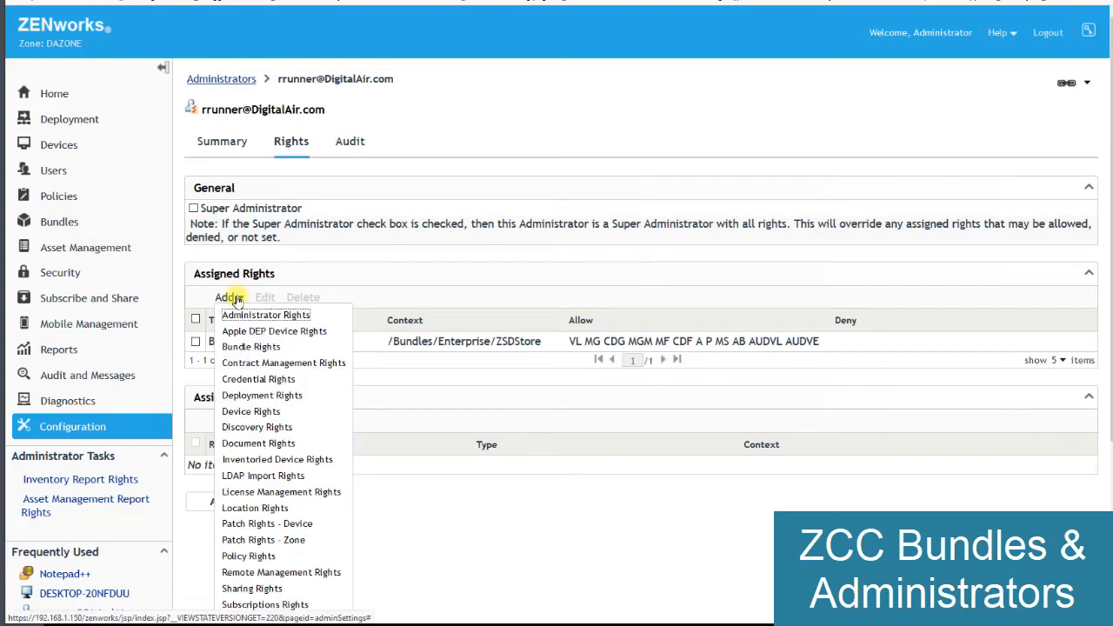
click(278, 412)
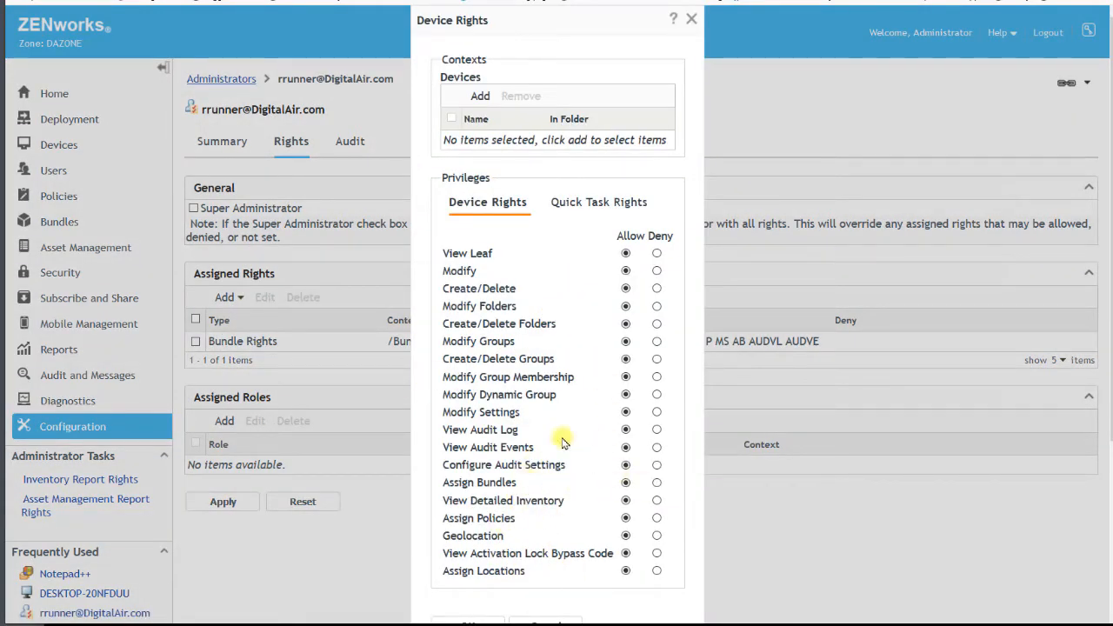
click(481, 96)
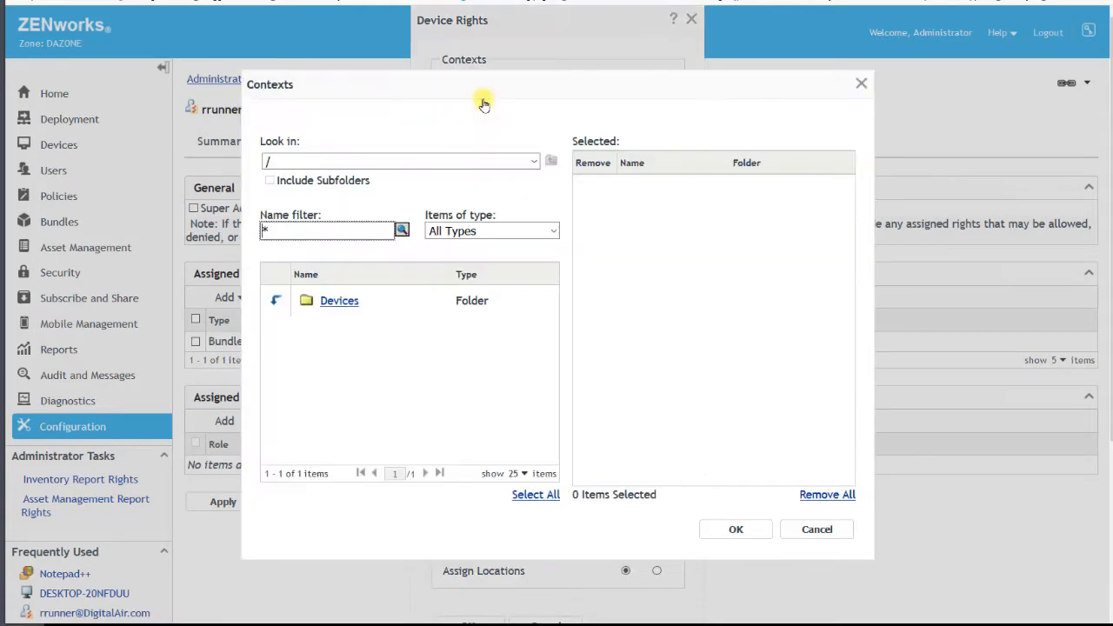
click(275, 301)
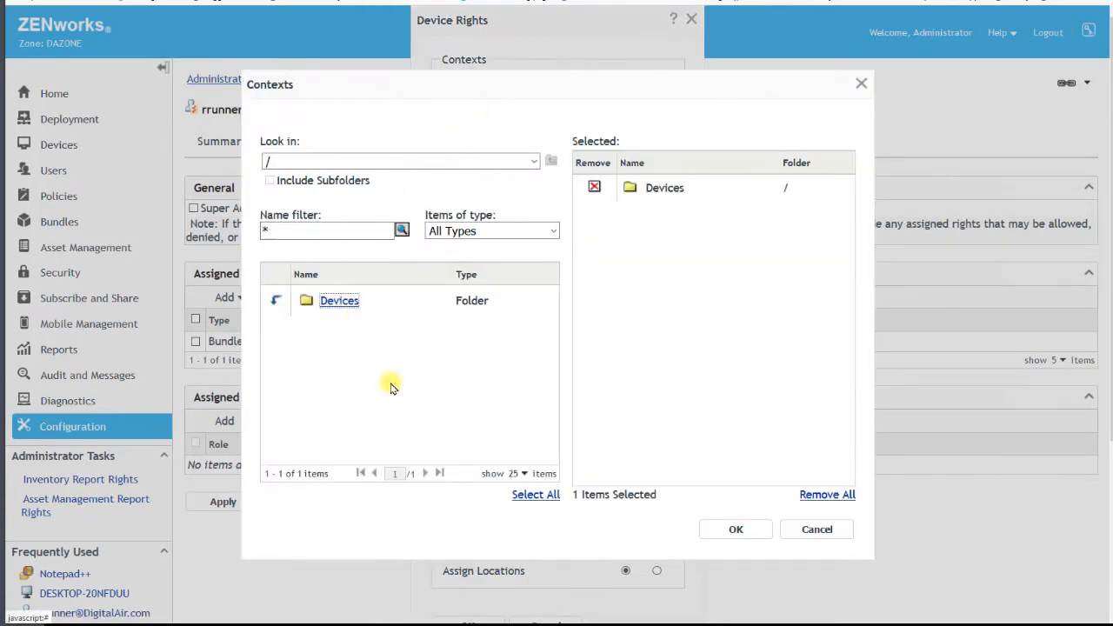
click(595, 188)
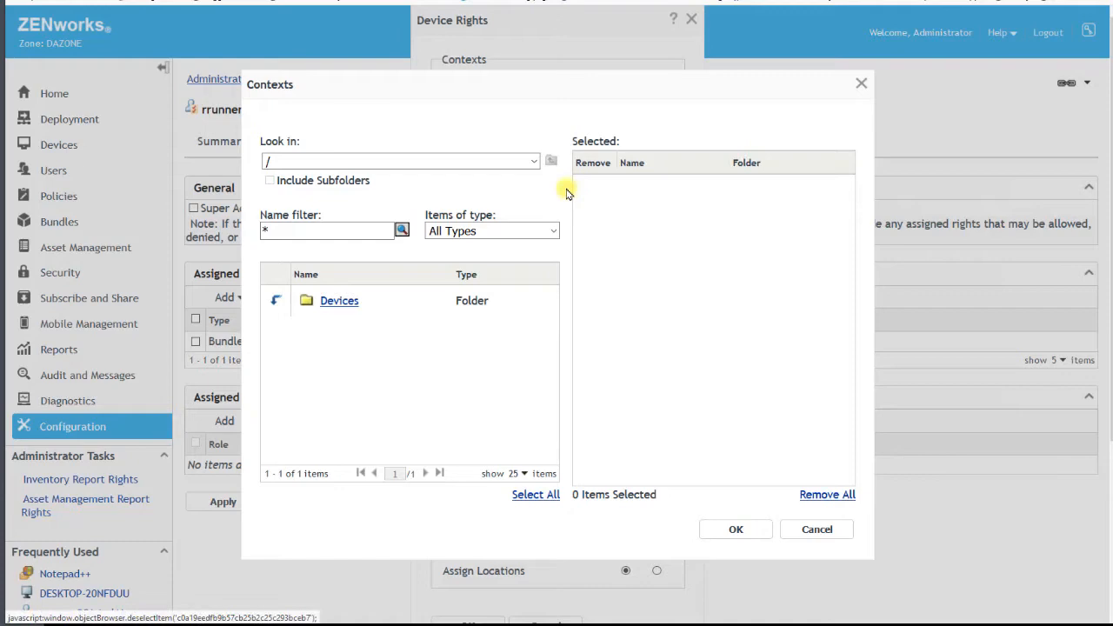
click(278, 300)
click(329, 366)
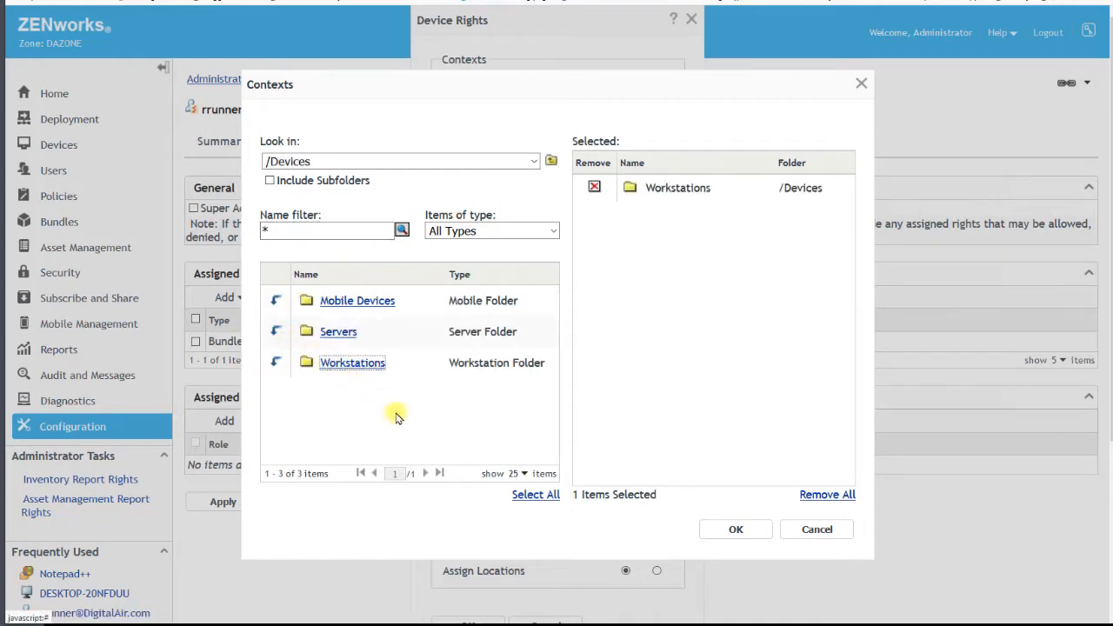
click(720, 530)
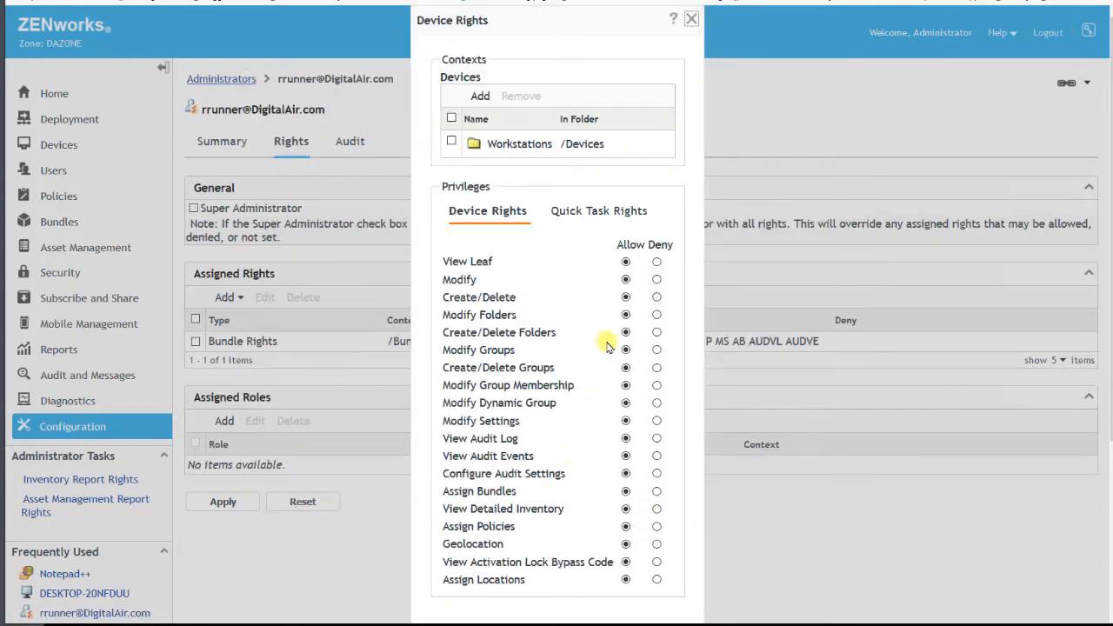
scroll(530, 365, down, 3)
click(470, 405)
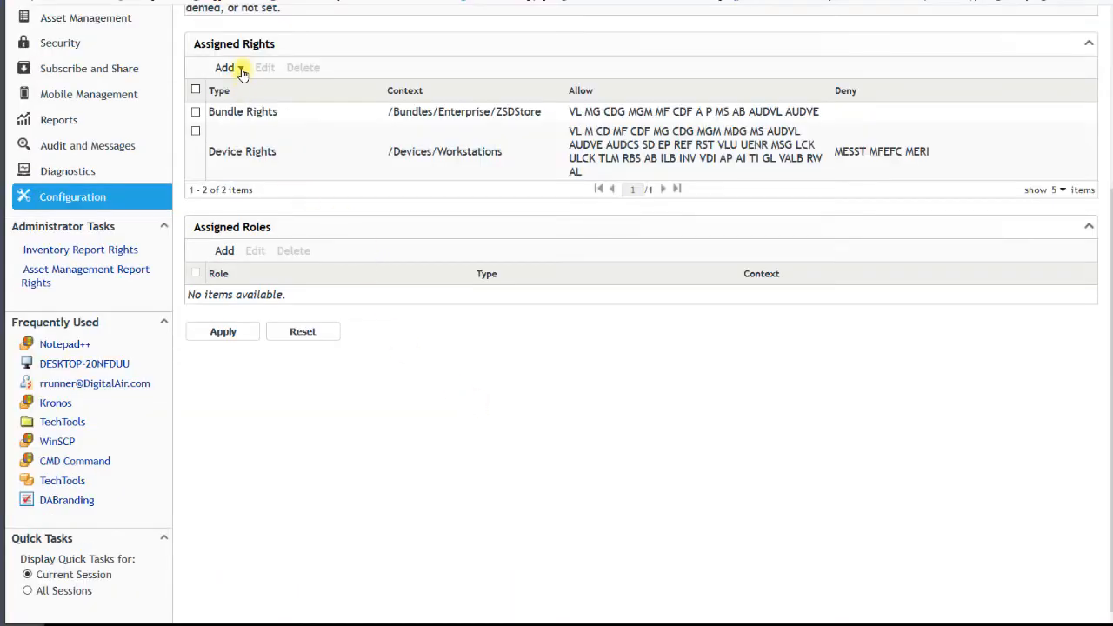
- Start adding User Rights to the administrator, choosing the DC, Looney, Marvel, Security and Users folders under /Users/DigitalAir.com as contexts
click(242, 69)
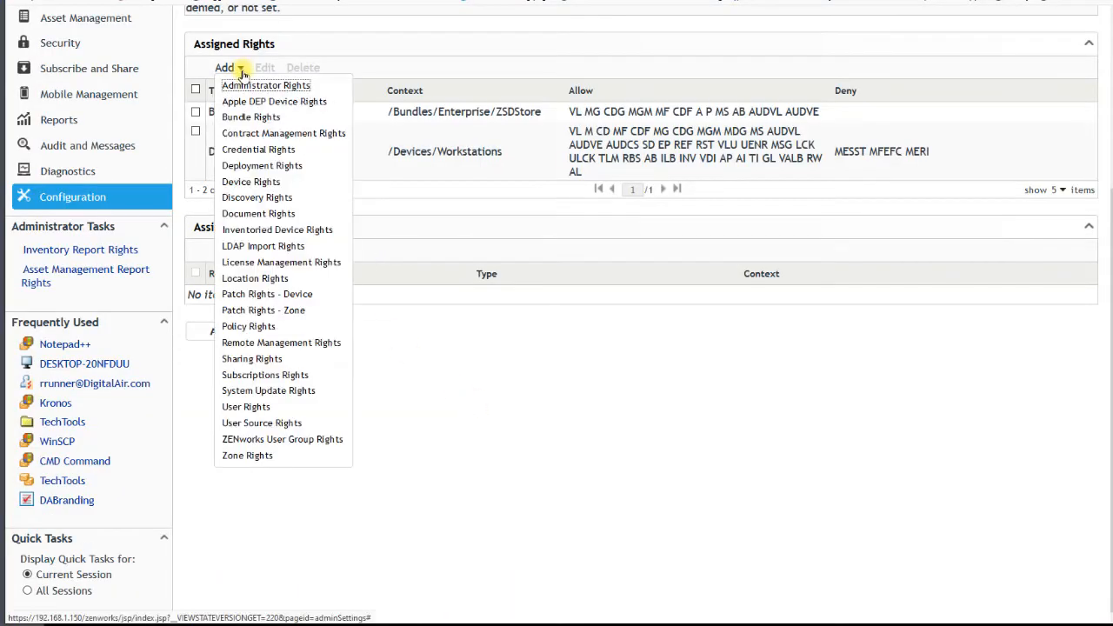
click(260, 407)
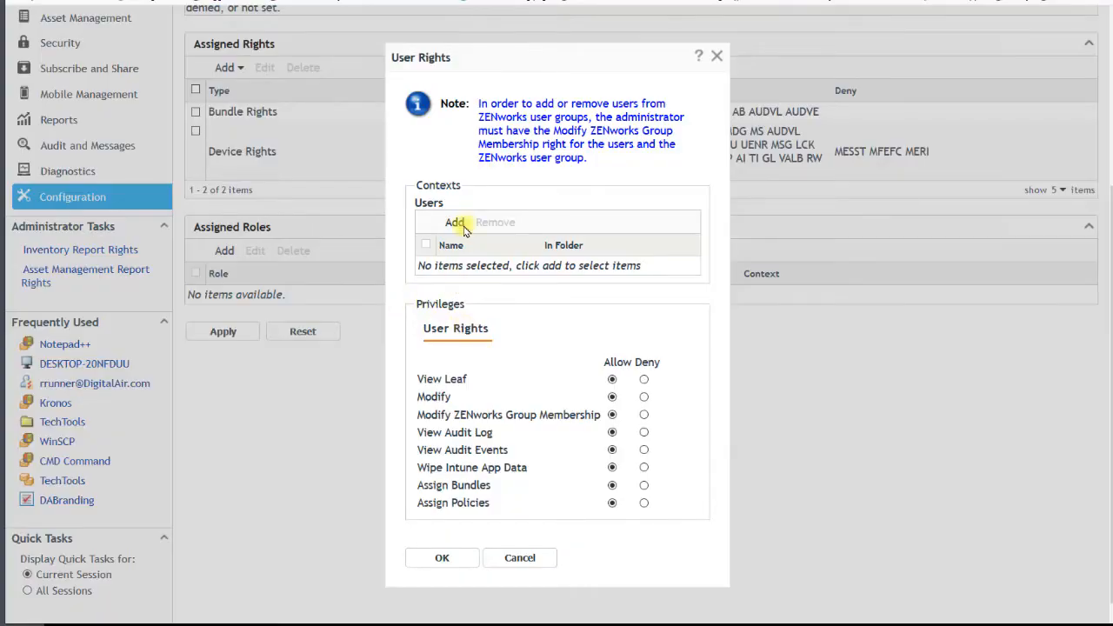
click(455, 223)
click(279, 302)
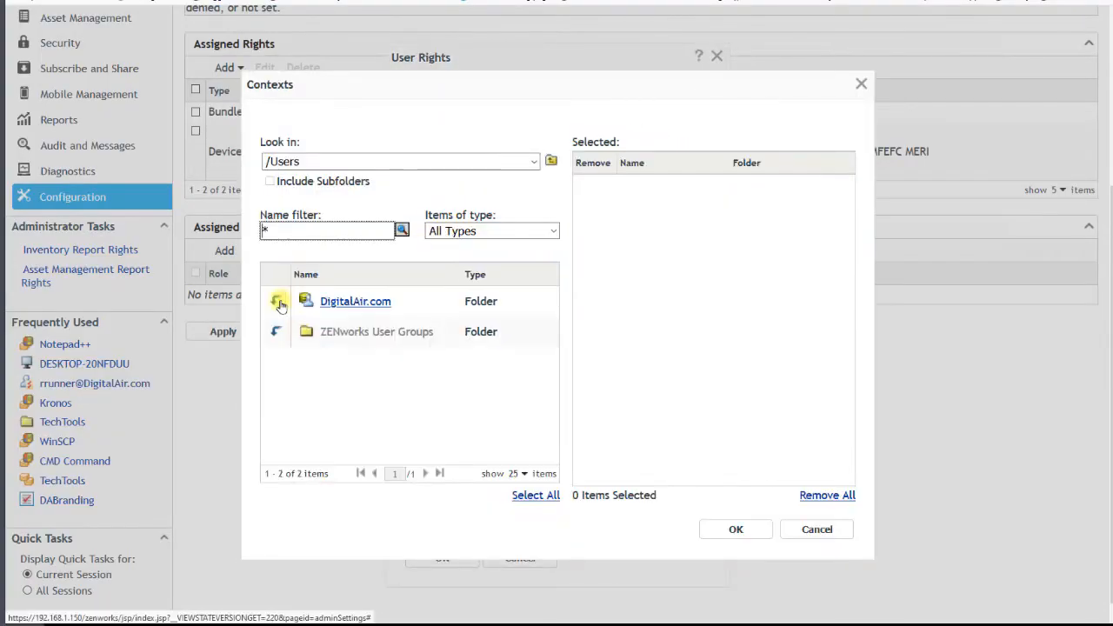
click(279, 301)
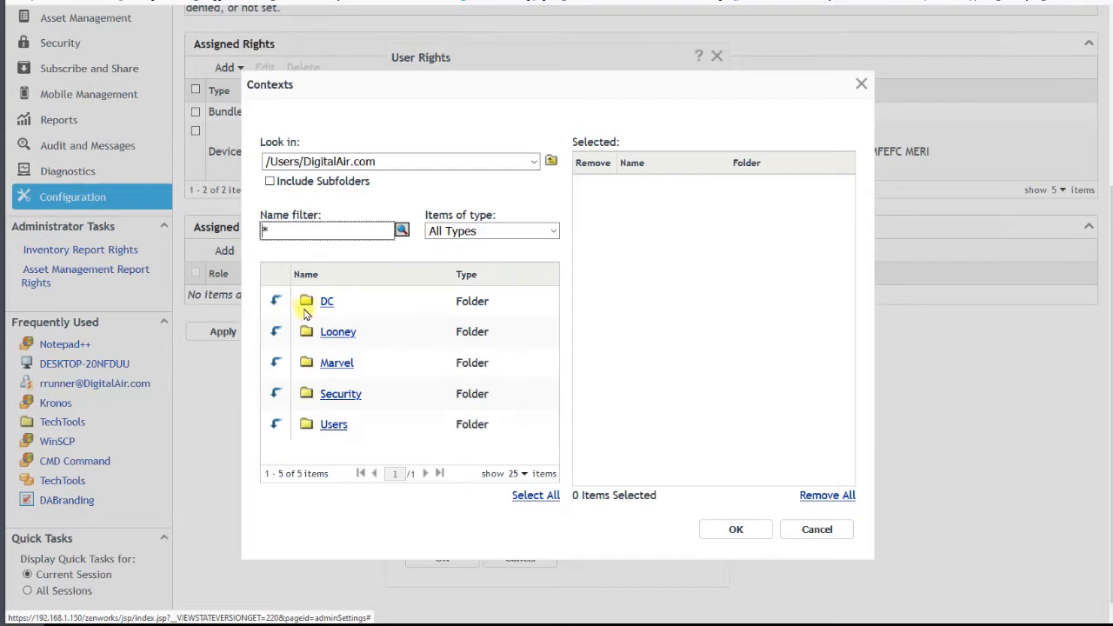
click(327, 301)
click(335, 333)
click(336, 365)
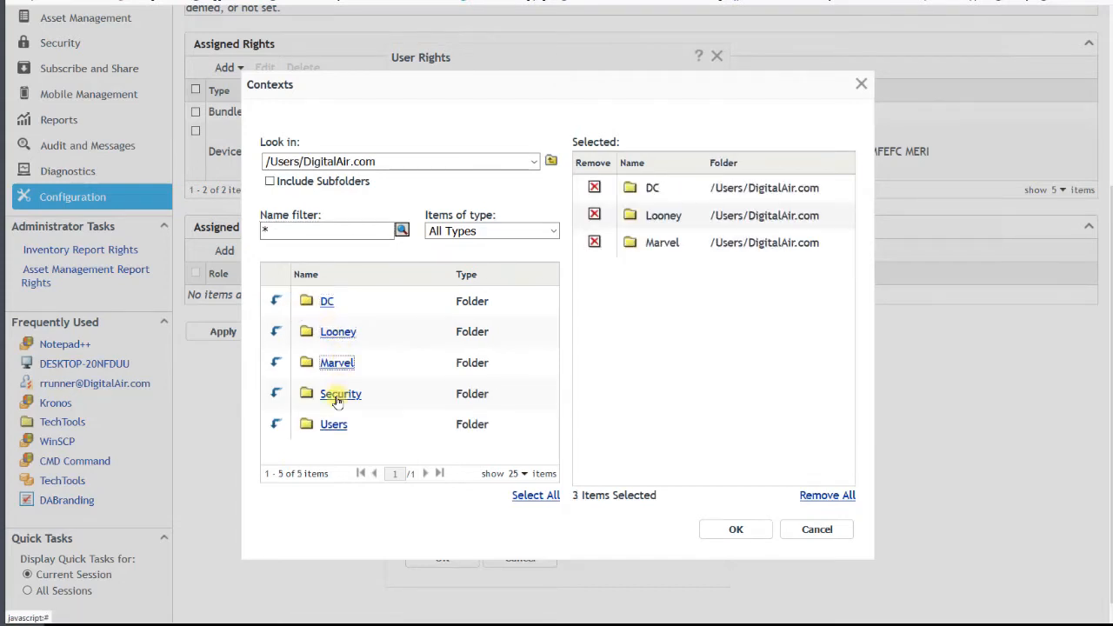
click(337, 398)
click(333, 426)
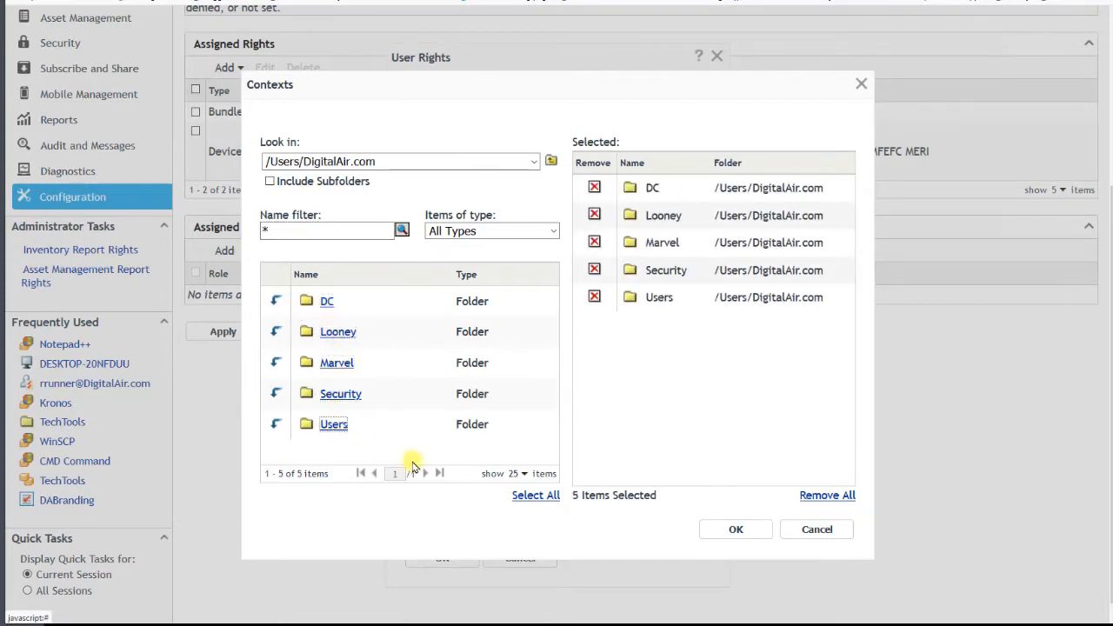
click(735, 530)
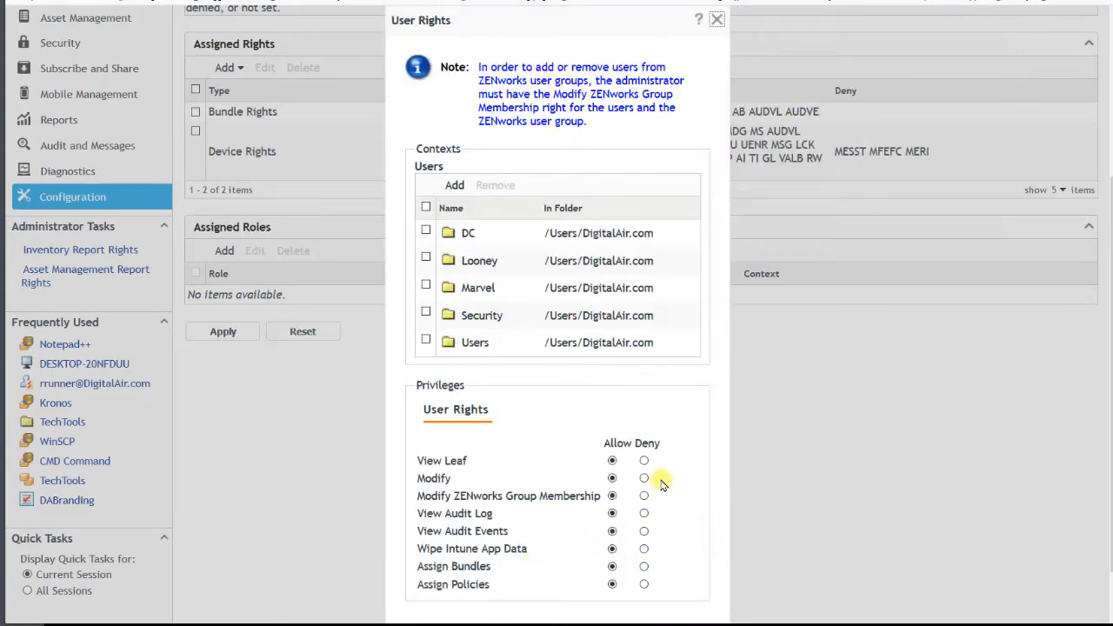
- Accept the User Rights with all listed privileges allowed and apply the administrator's assigned rights
scroll(661, 484, down, 2)
click(443, 579)
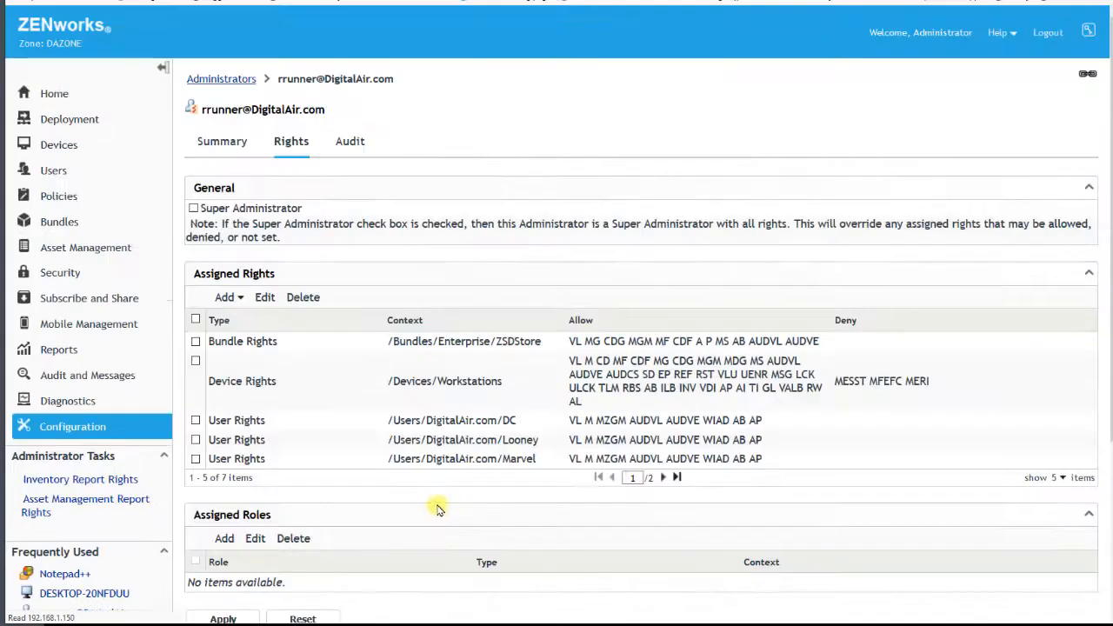
scroll(437, 509, down, 3)
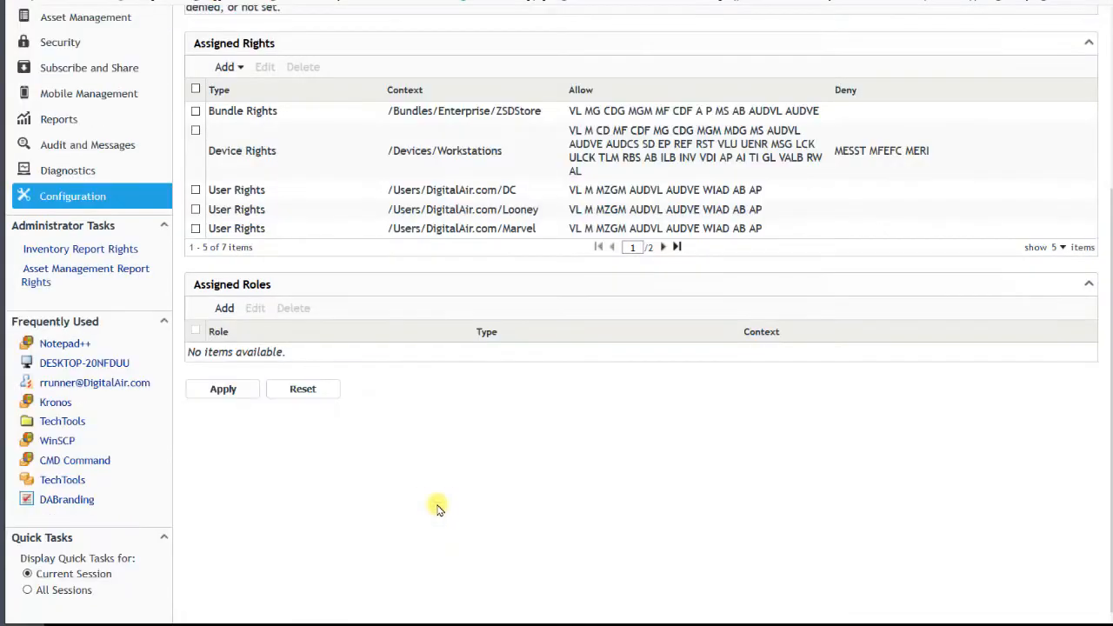
click(224, 392)
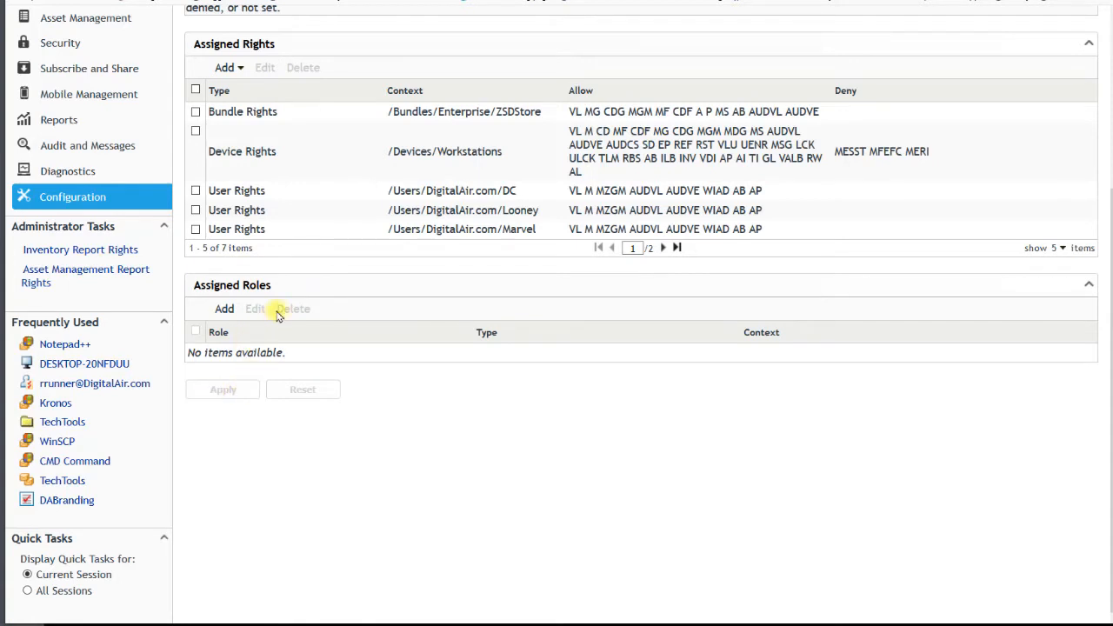
- In the zone's Service Desk Registration settings, enable server registration and import the NSD certificate directly from 192.168.1.160 on port 80
click(94, 198)
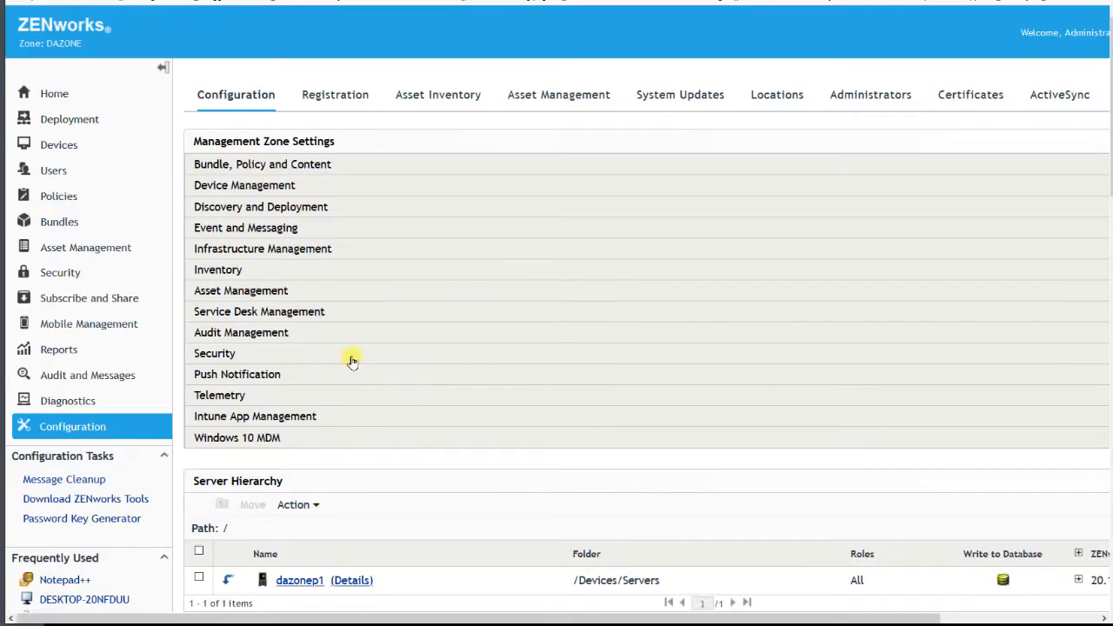
click(274, 315)
click(264, 355)
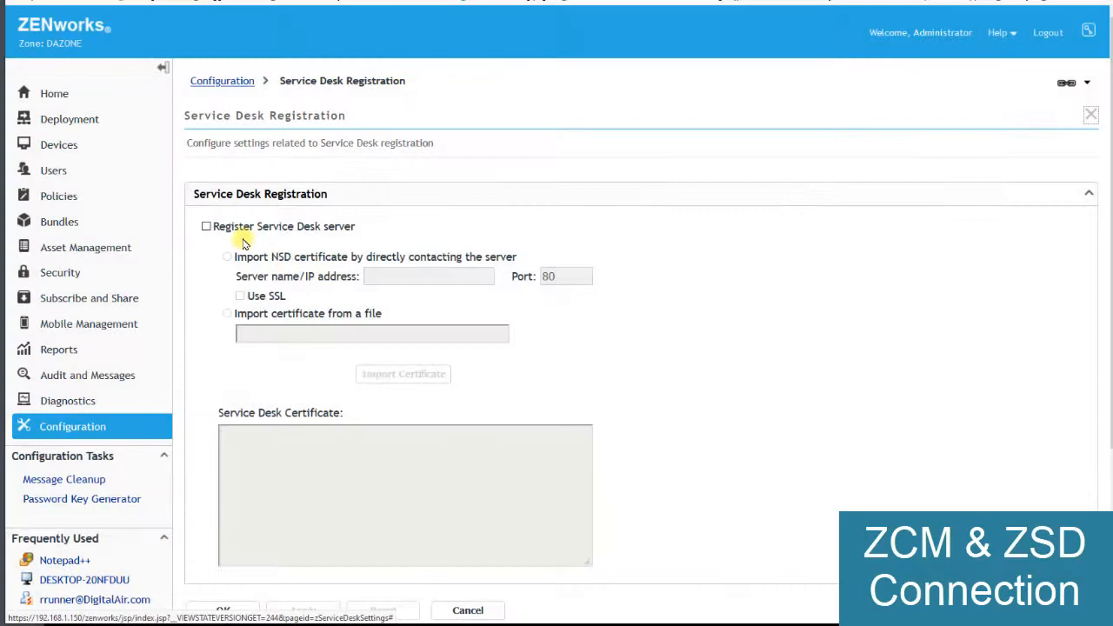
click(233, 227)
click(266, 254)
click(381, 274)
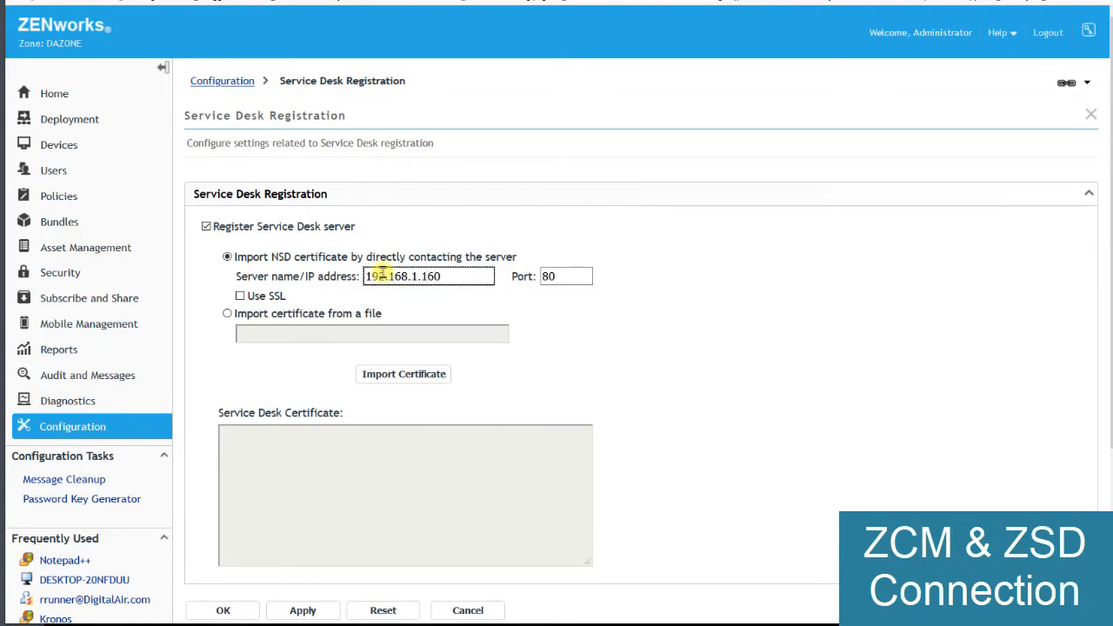
click(391, 376)
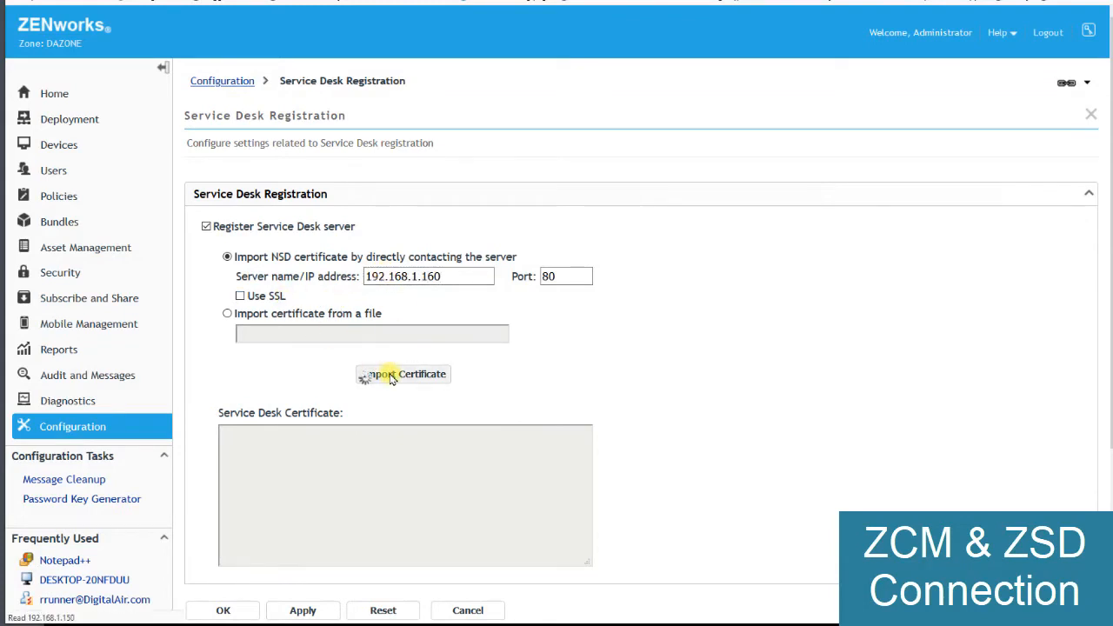
- Apply the Service Desk registration, close its settings and collapse the Service Desk Management category
scroll(389, 408, down, 4)
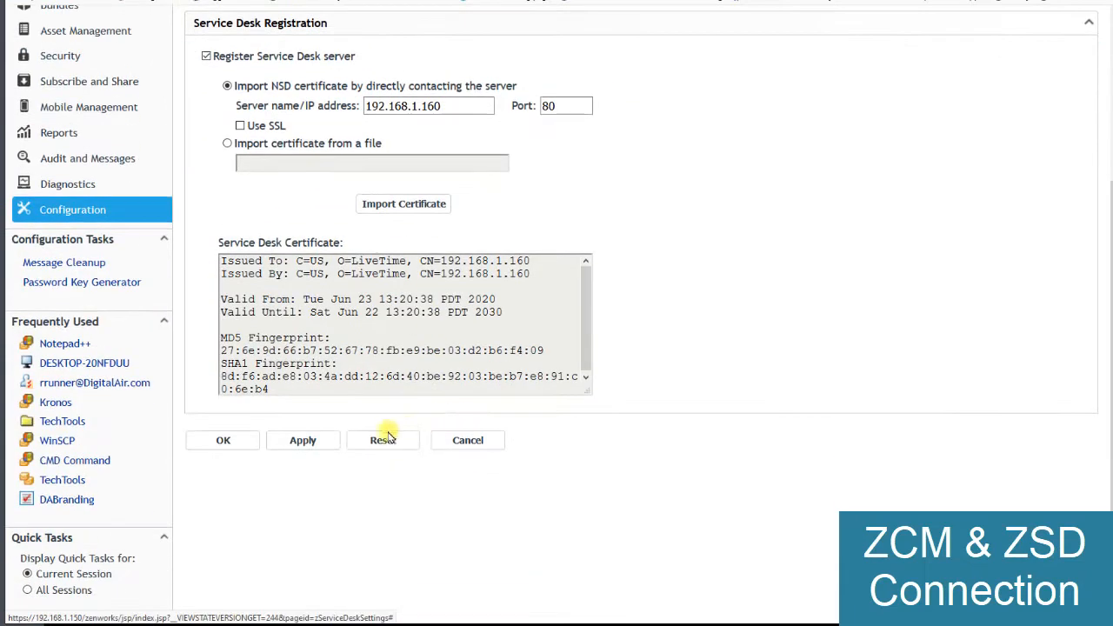
click(296, 440)
click(237, 390)
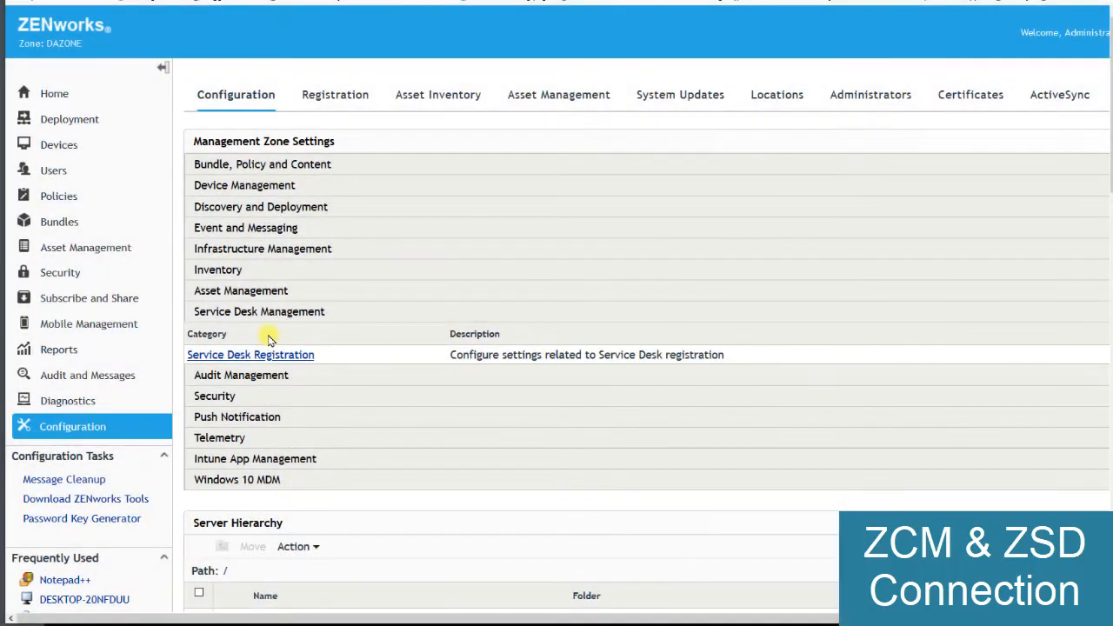
click(258, 315)
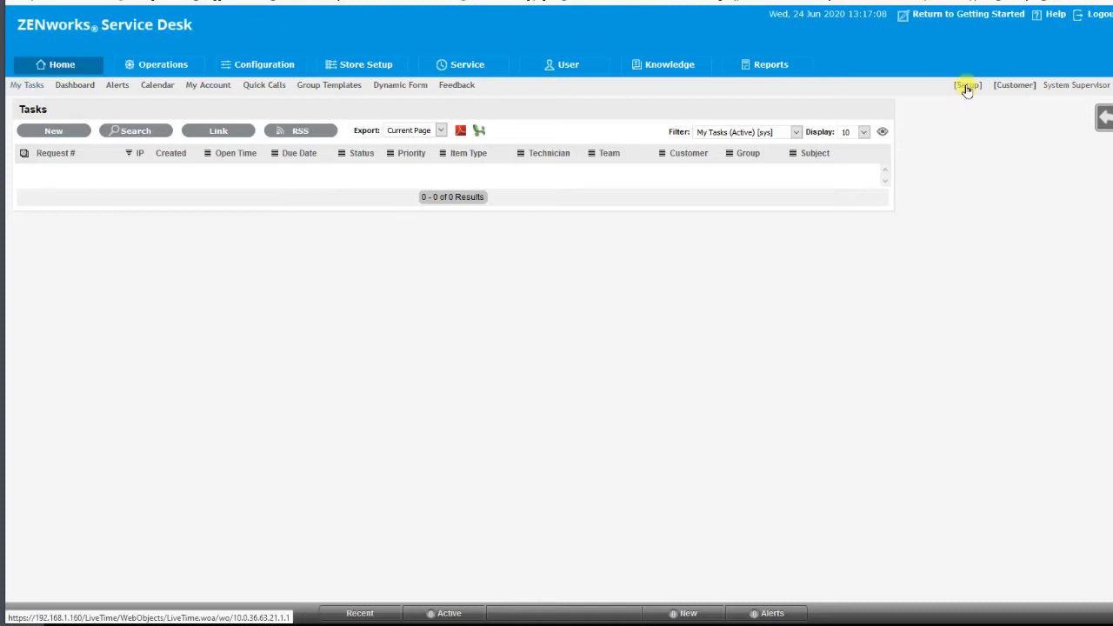
- In ZENworks Service Desk, go to the administrator setup and start a new LDAP configuration from Import Users from LDAP in Getting Started
click(967, 87)
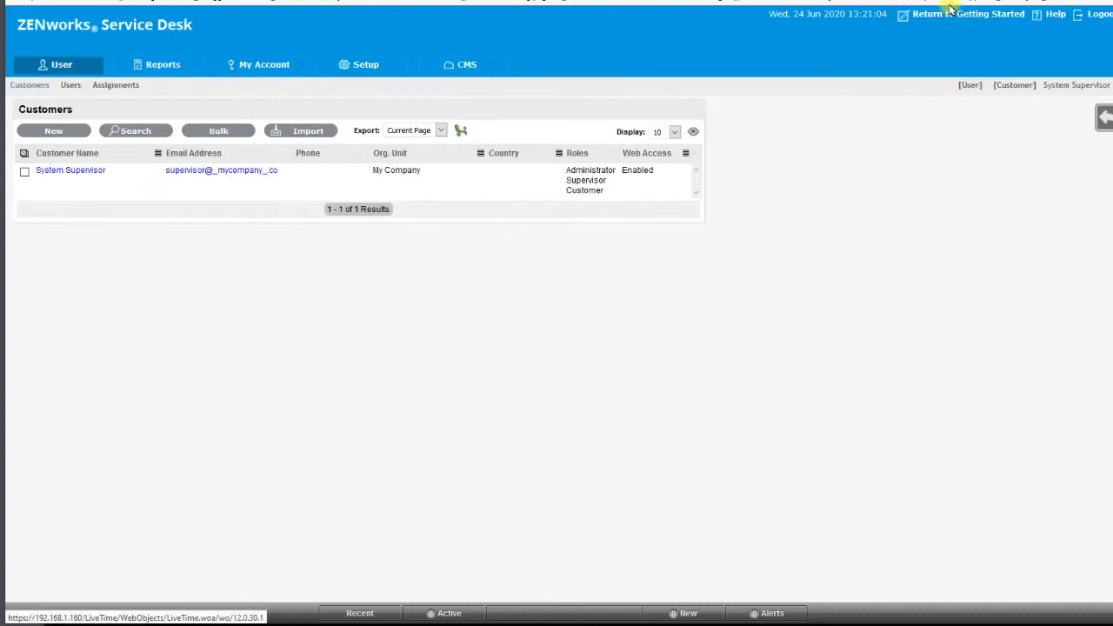
click(946, 15)
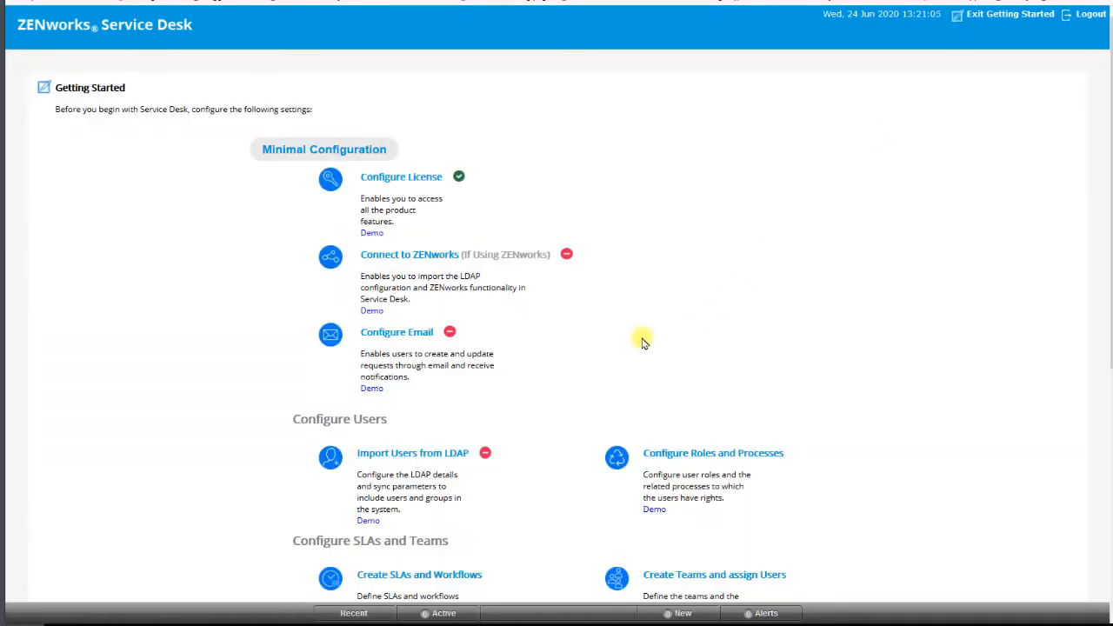
click(407, 453)
click(57, 134)
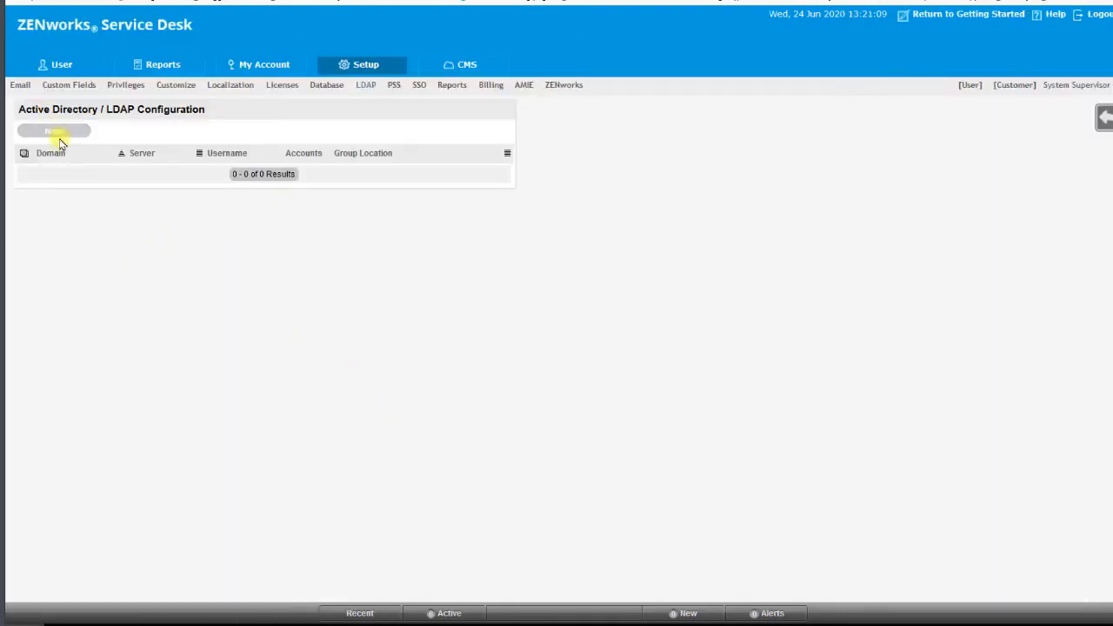
- Name the LDAP server DigitalAir.com and keep Active Directory as its type
click(117, 164)
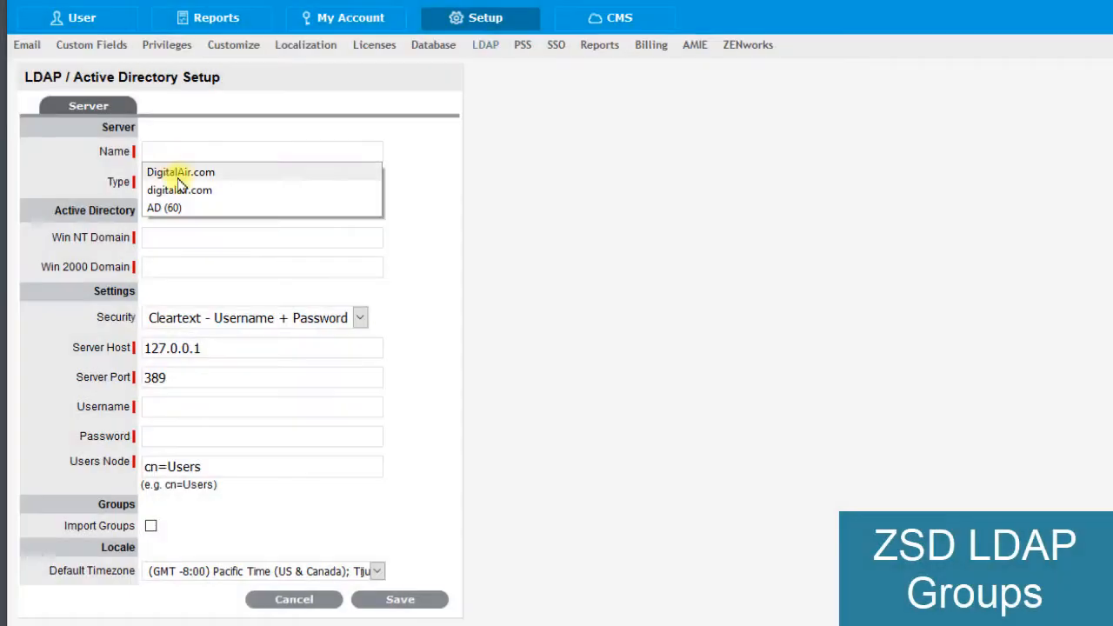
click(157, 173)
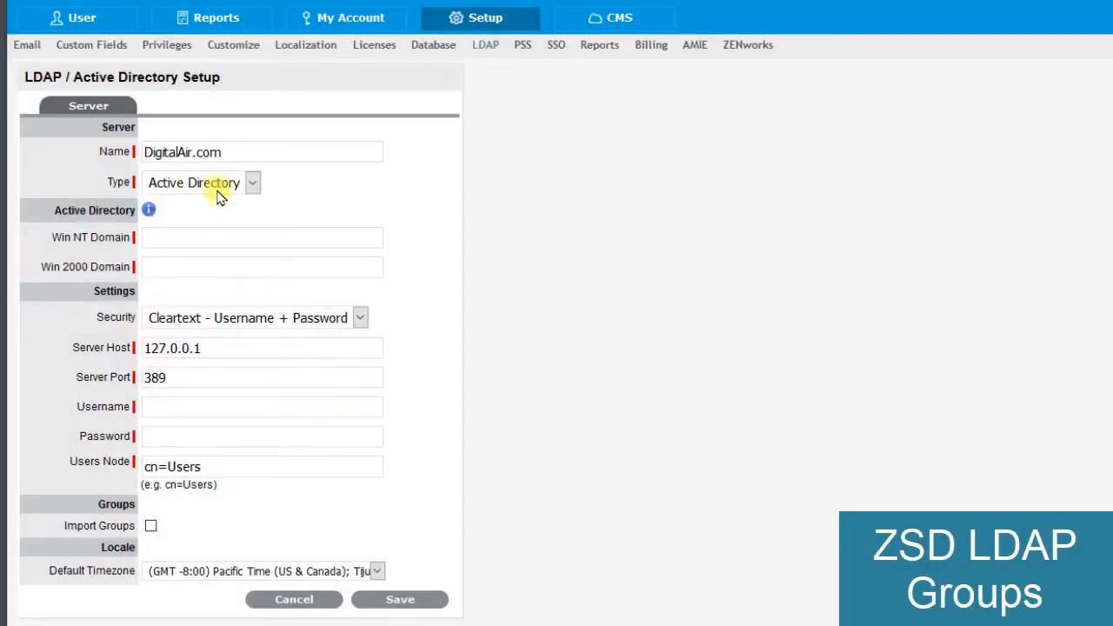
click(252, 183)
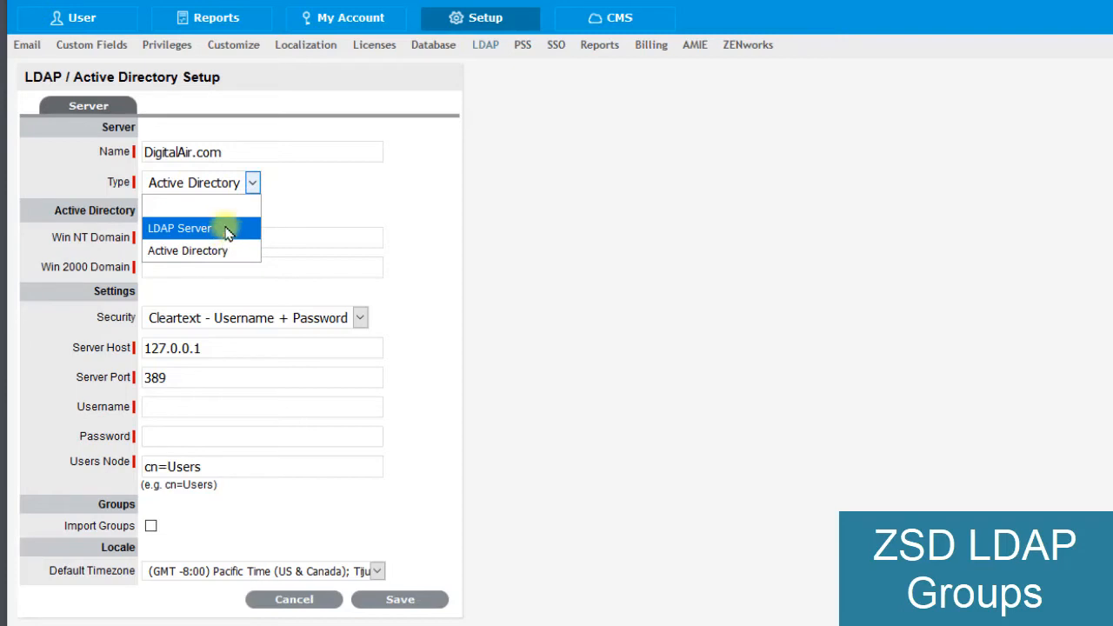
click(311, 199)
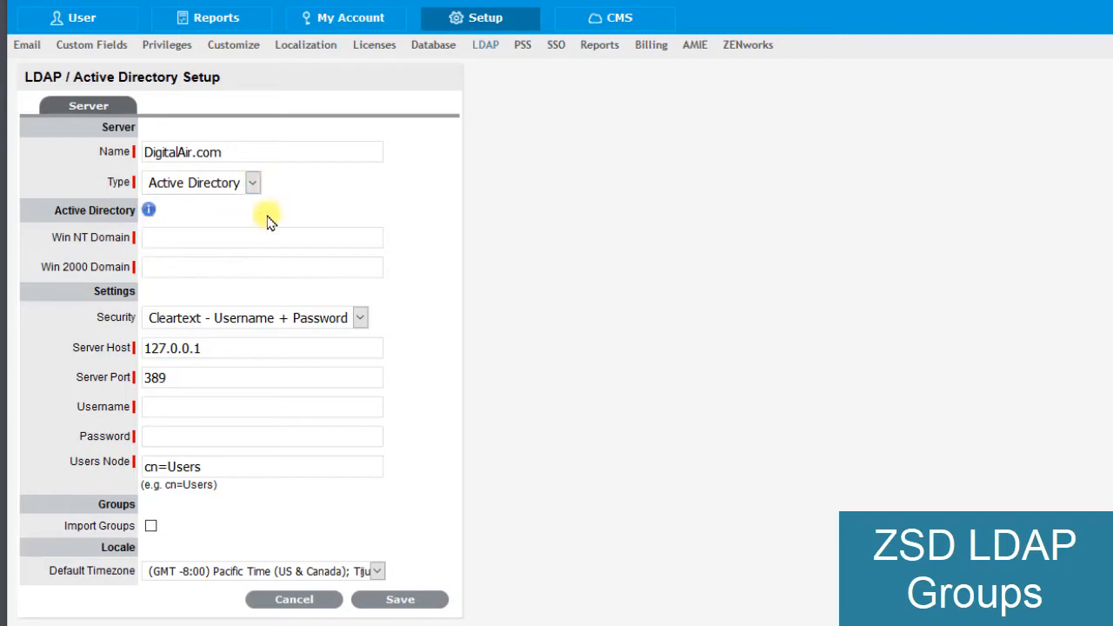
- Set the Win NT domain to digitalair and the Win 2000 domain to digitalair.com
click(233, 235)
text(d)
click(216, 254)
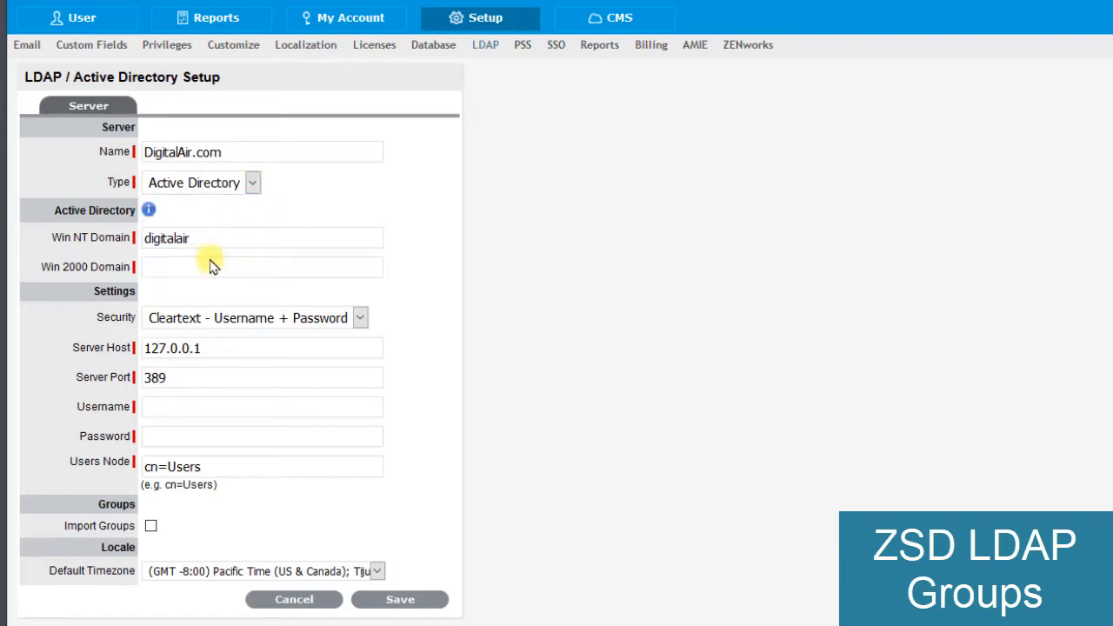
click(208, 266)
text(d)
click(202, 287)
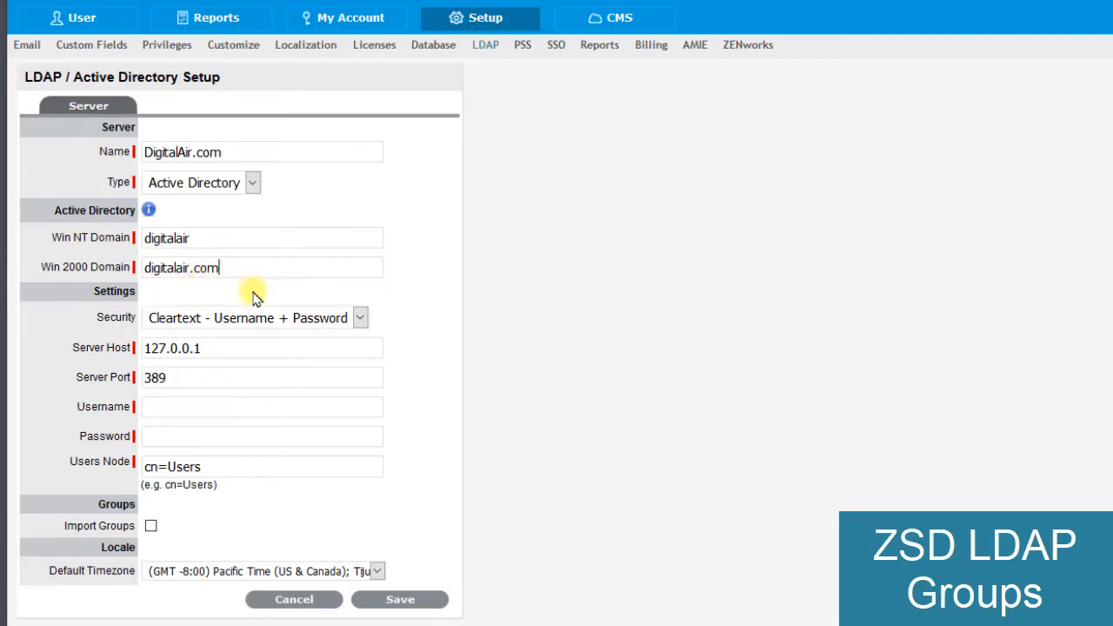
- Replace the LDAP server host with 192.168.1.60
click(225, 344)
drag(200, 348, 137, 347)
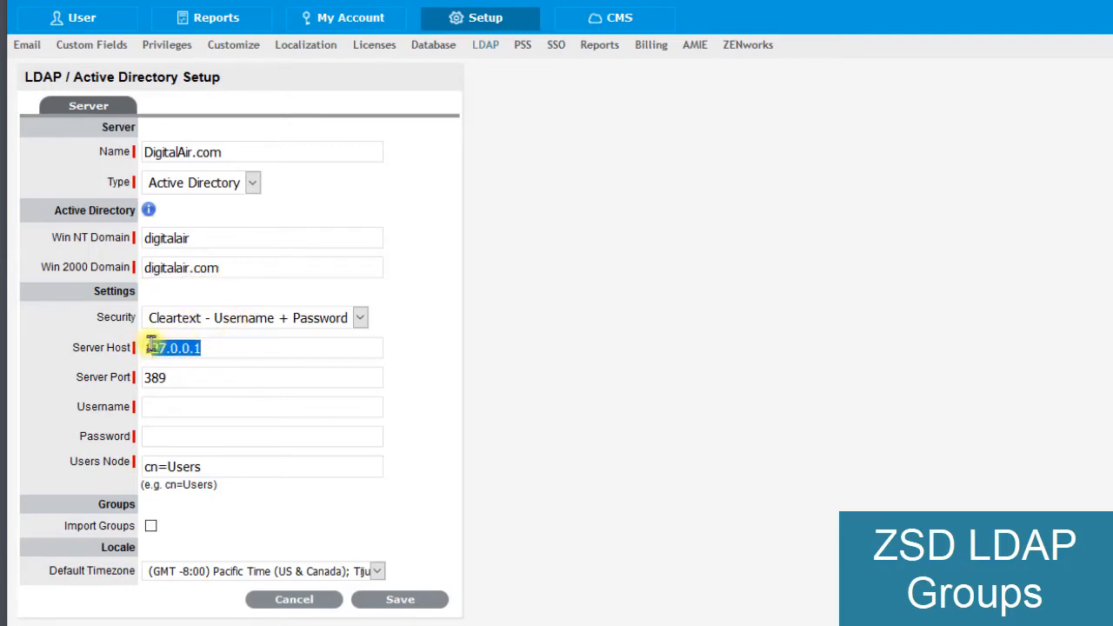
text(19)
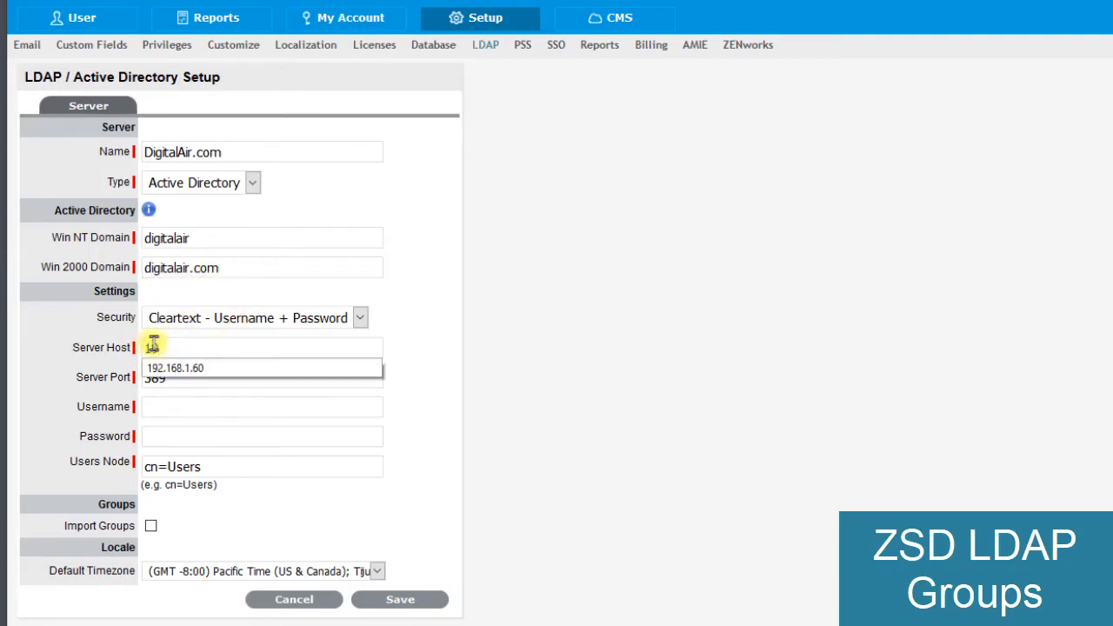
click(198, 374)
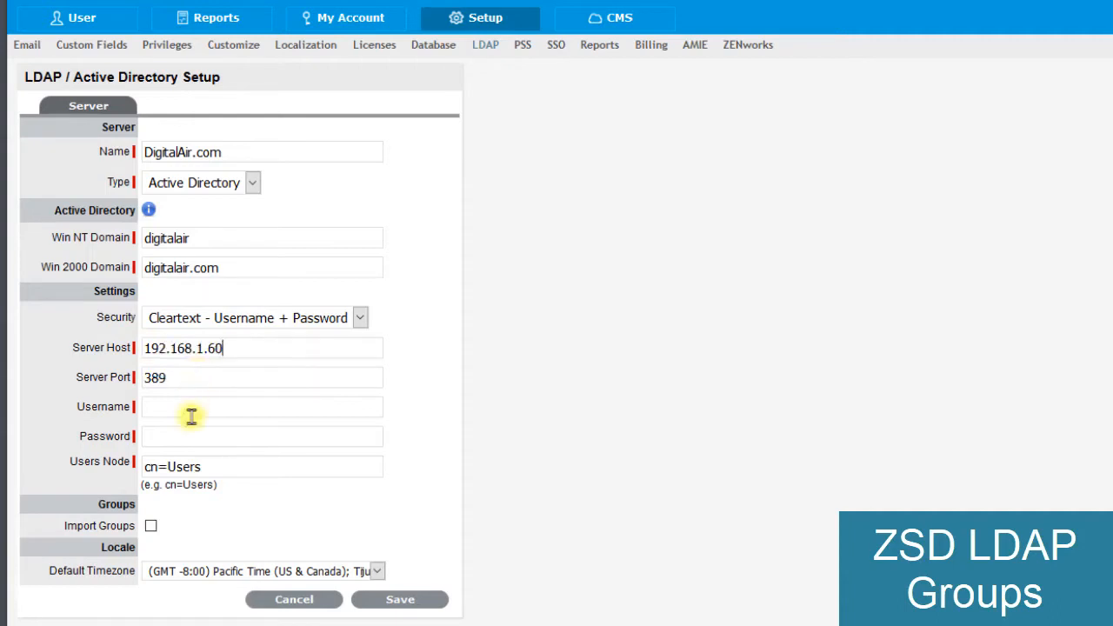
- Enter the username zenworkssvc and the account password, and enable importing groups for the LDAP server
click(190, 406)
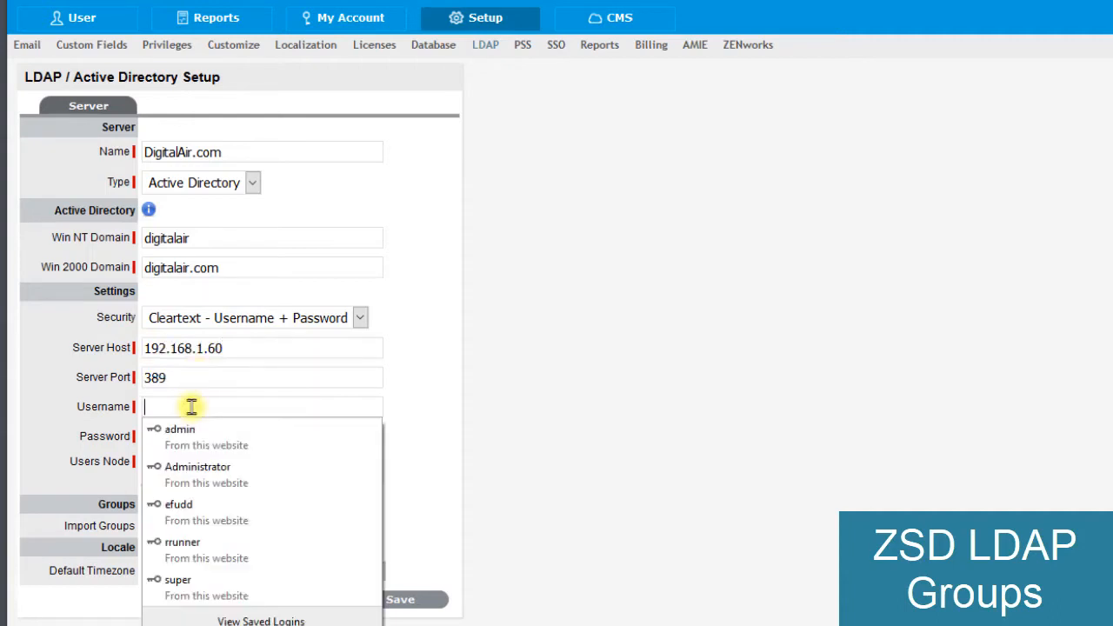
text(zenworkssvc)
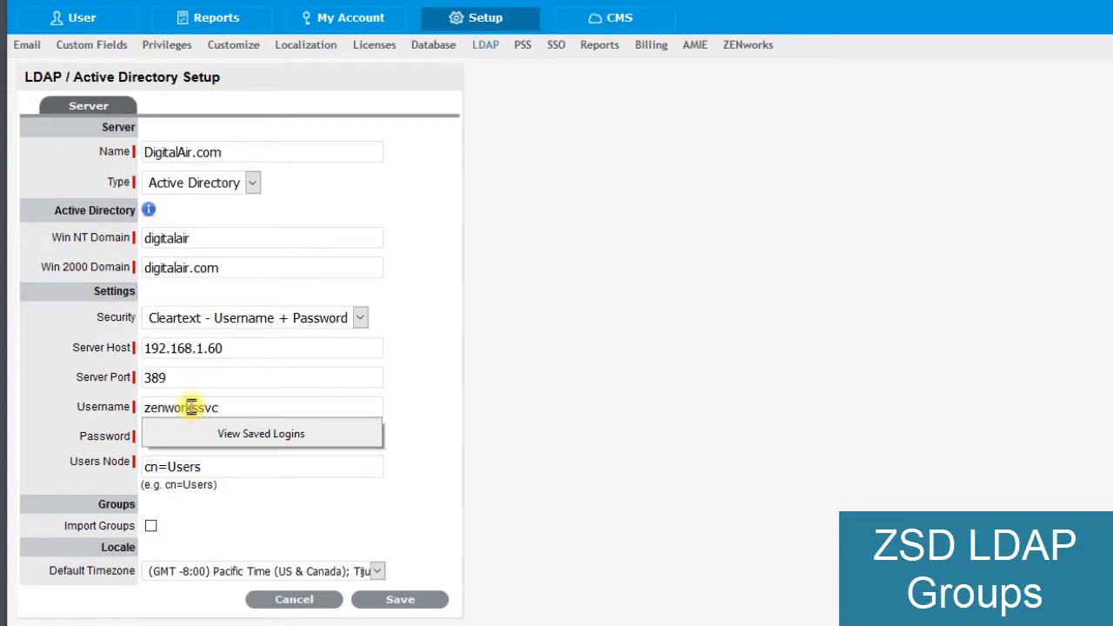
click(423, 445)
click(330, 439)
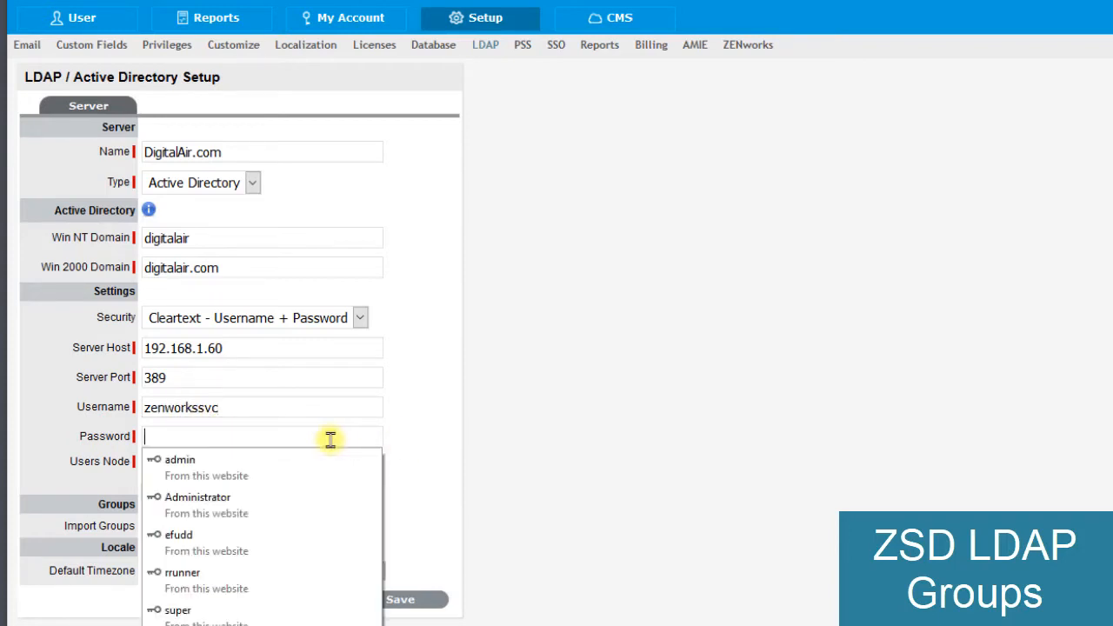
text(p)
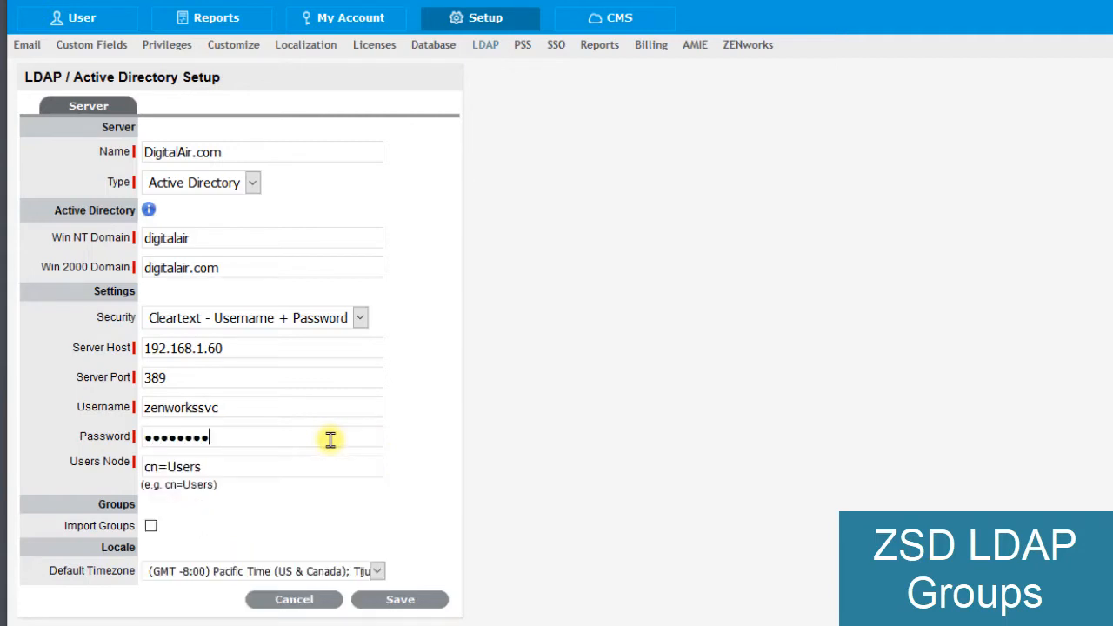
click(152, 527)
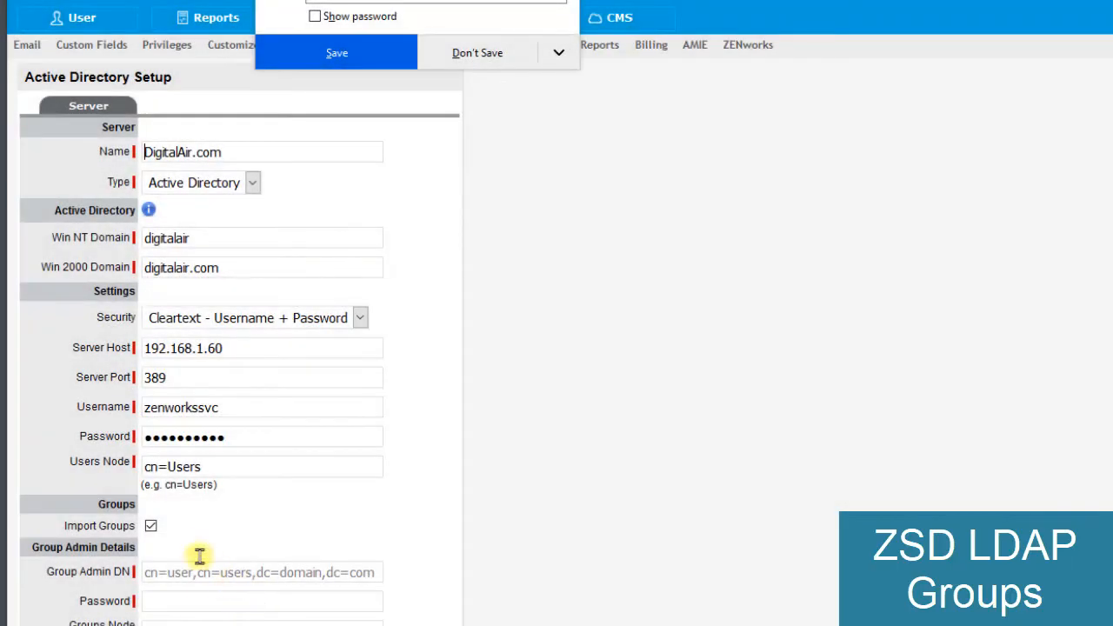
- Turn off group importing for the DigitalAir.com server and save the Active Directory setup
click(151, 527)
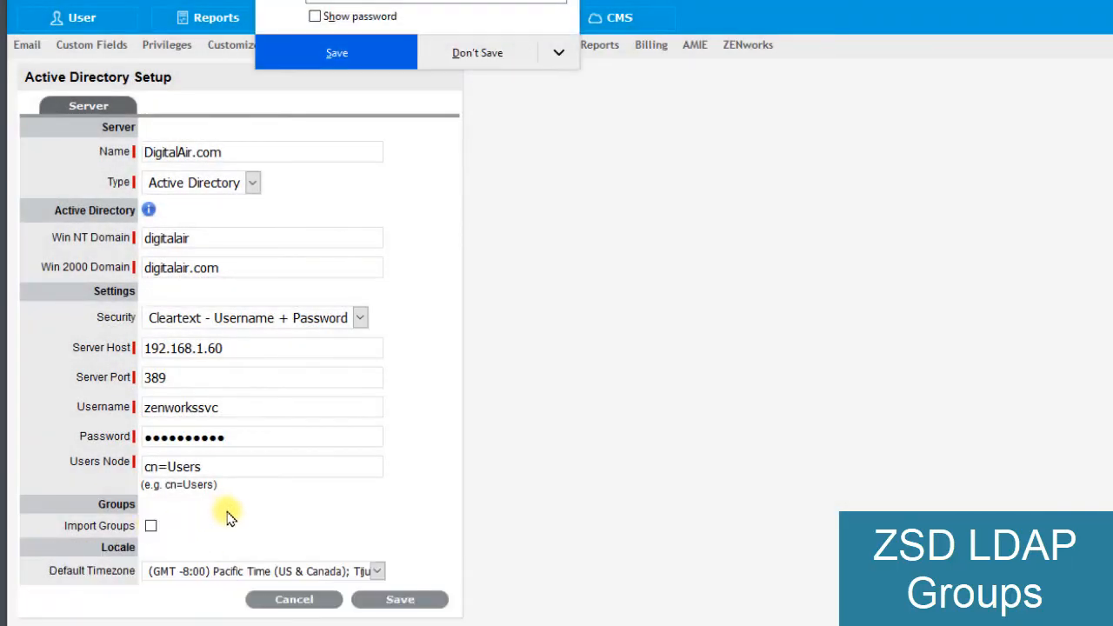
click(393, 600)
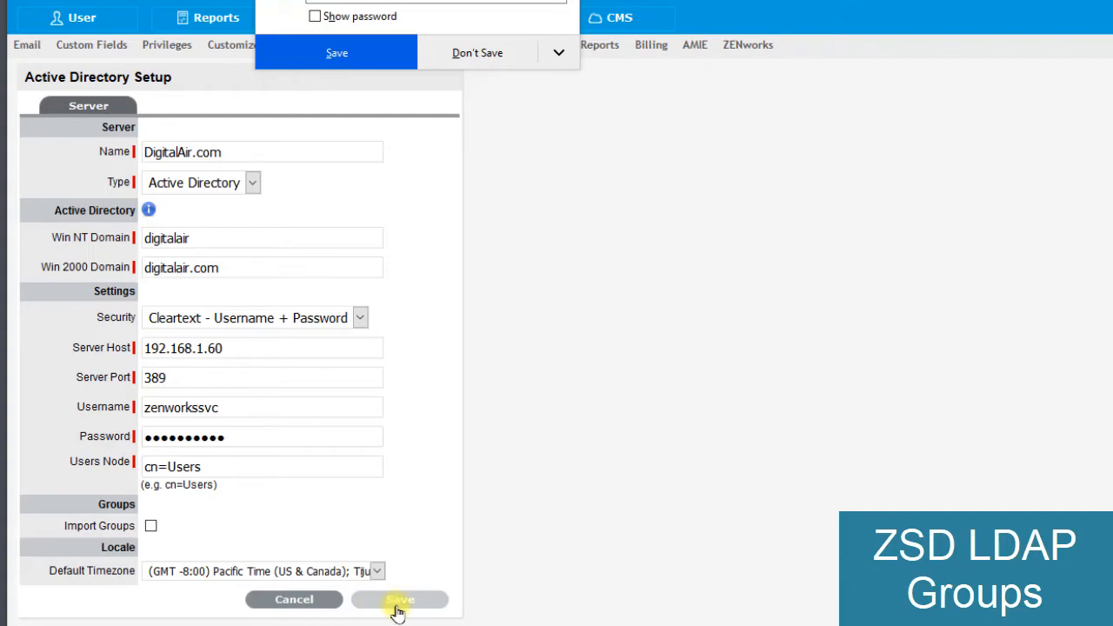
click(403, 598)
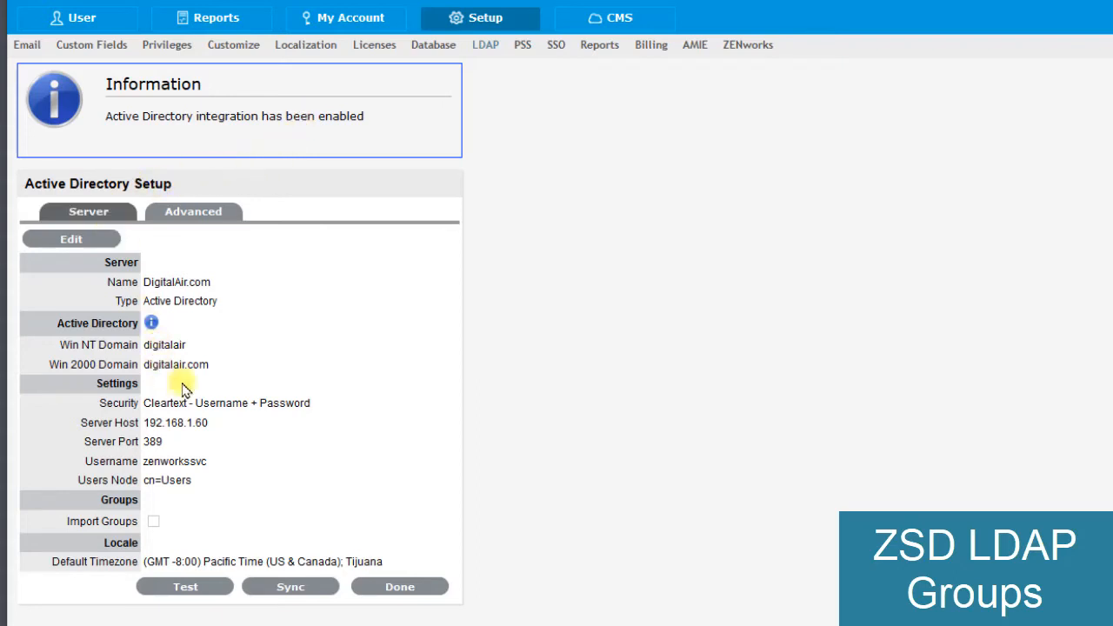
- In the advanced directory setup, map the administrator, supervisor and technician roles to ZSDAdministrators, ZSDSupervisors and ZSDTechnicians
click(200, 214)
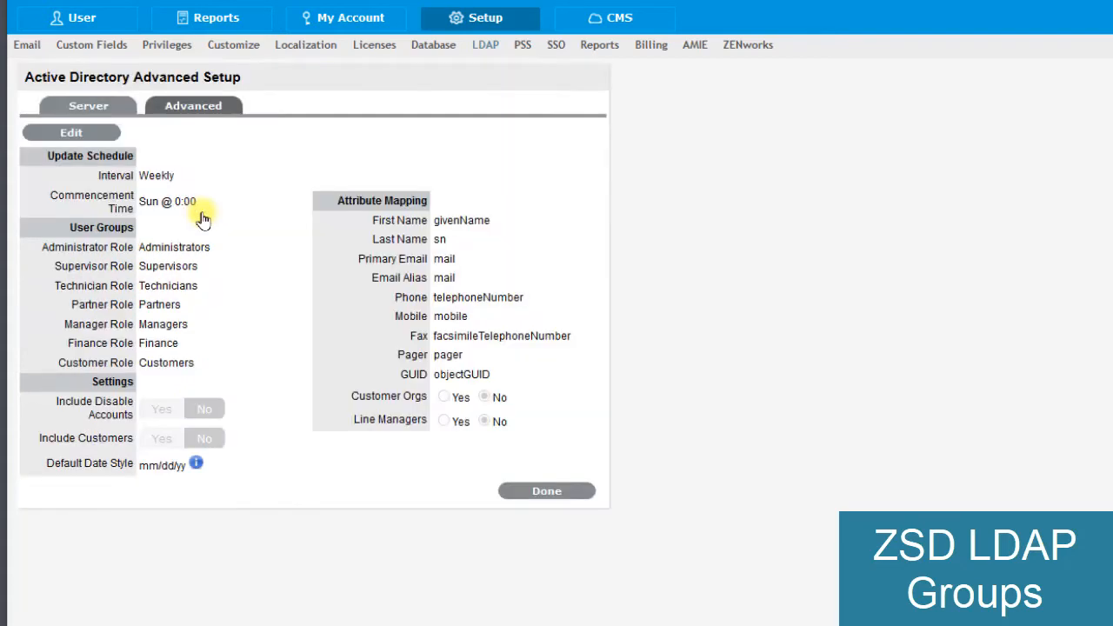
click(83, 139)
click(149, 256)
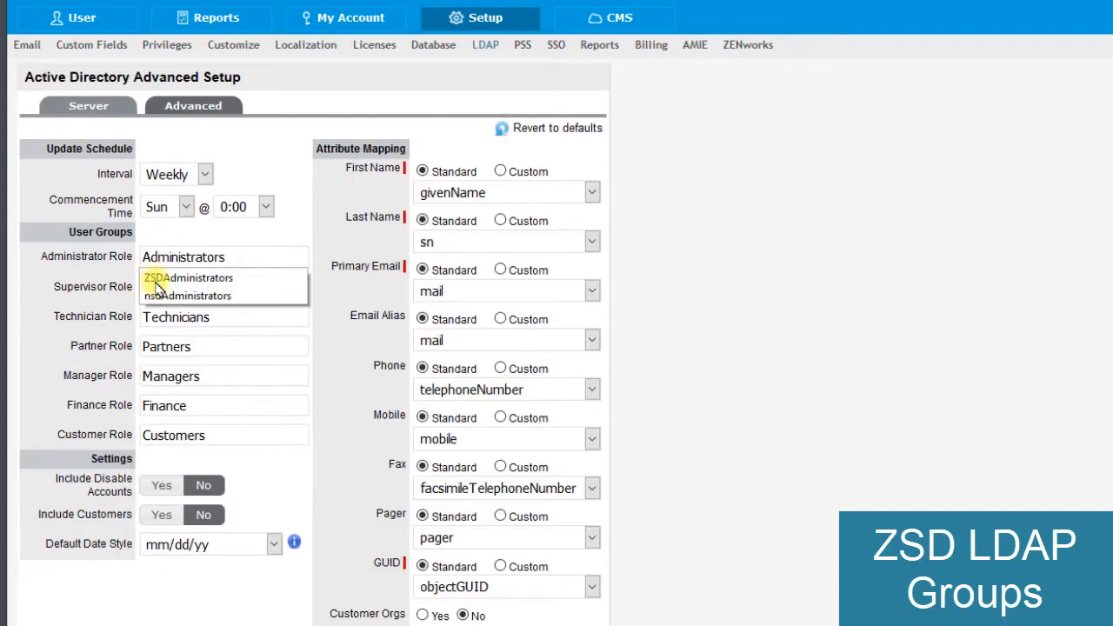
click(153, 278)
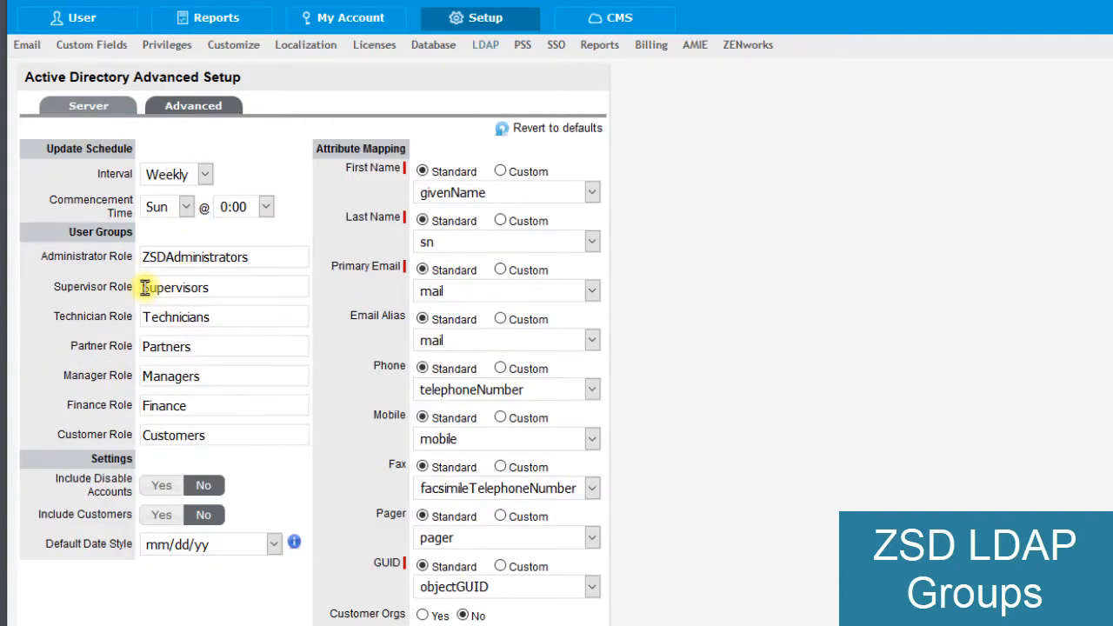
click(145, 287)
click(149, 307)
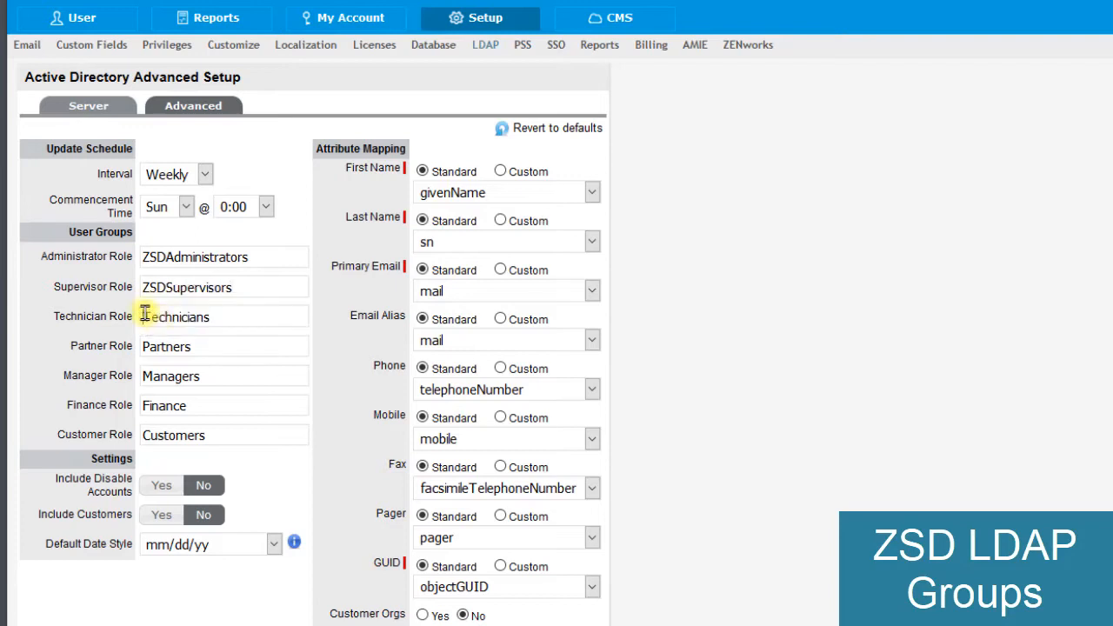
click(145, 315)
click(150, 337)
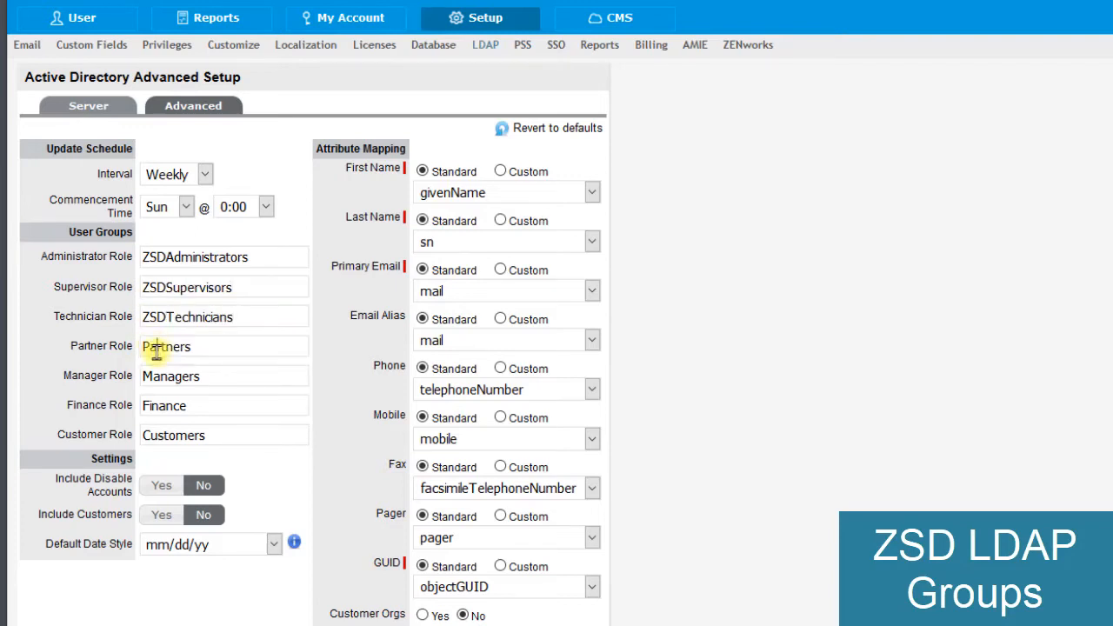
- Map the partner, manager, finance and customer roles to the ZSDPartners, ZSDManagers, ZSDFinance and ZSDCustomers groups
click(157, 346)
click(148, 366)
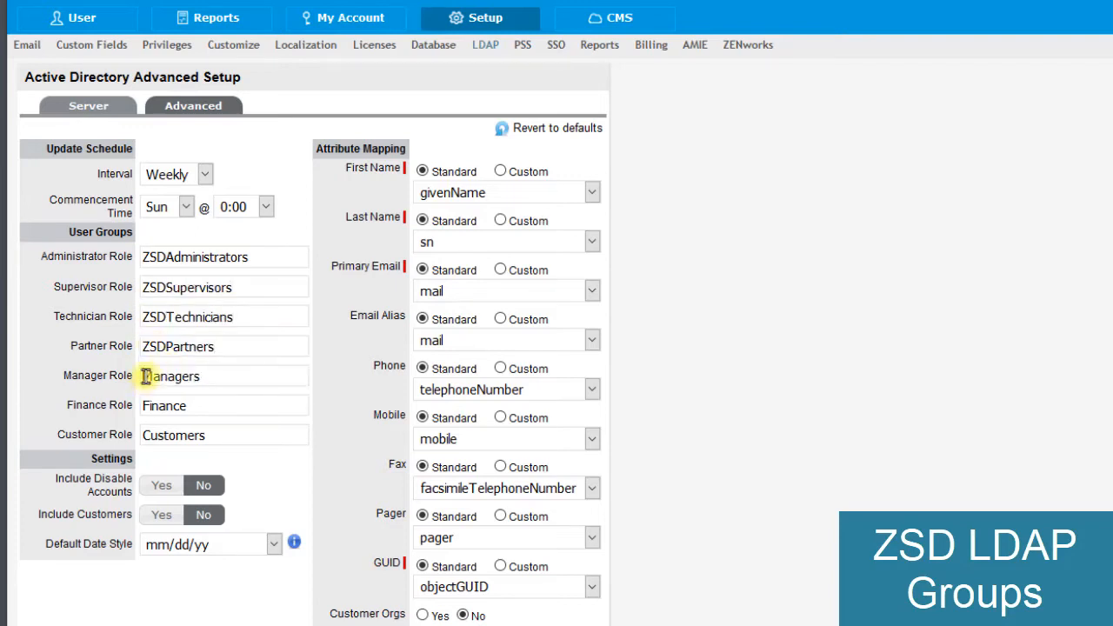
click(145, 376)
click(152, 396)
click(154, 414)
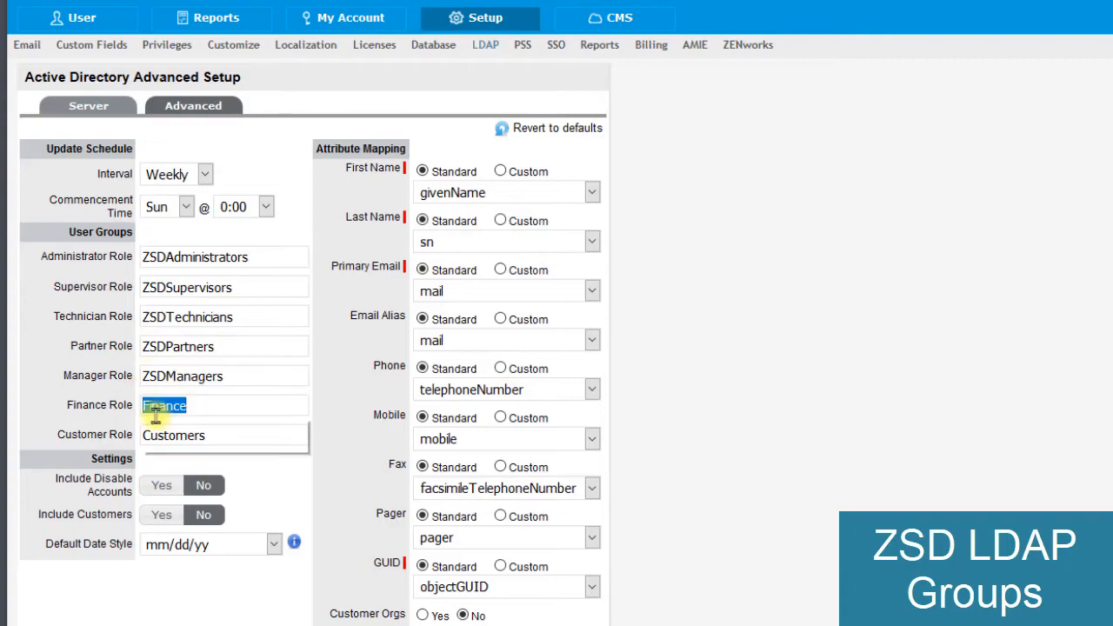
click(154, 425)
click(151, 436)
click(146, 436)
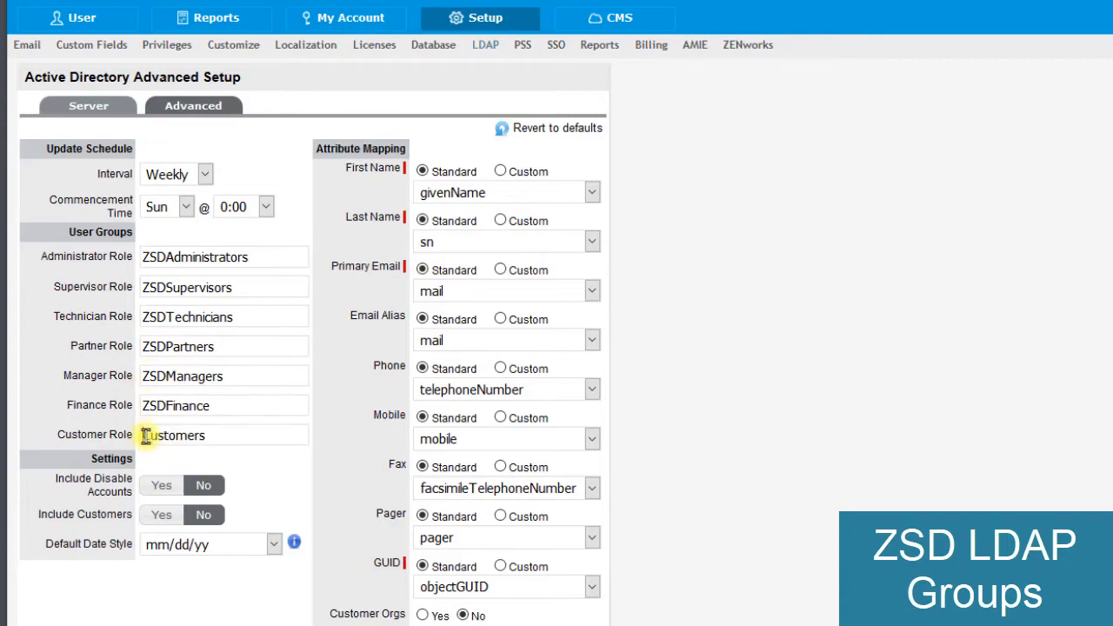
click(145, 436)
click(152, 448)
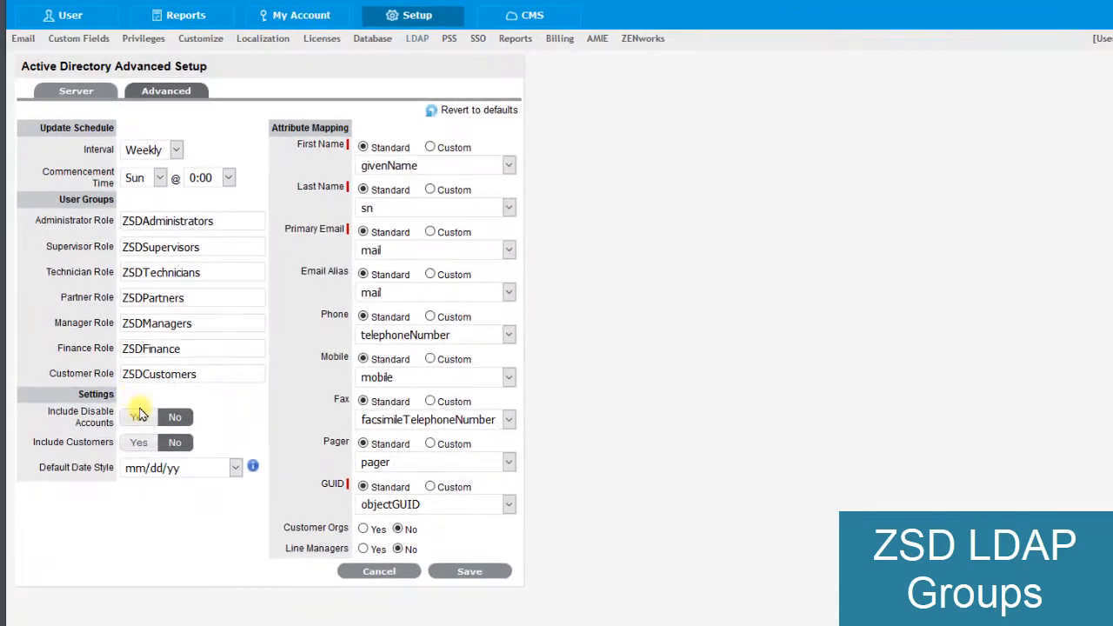
- Include customers in the directory import and keep objectGUID as the mapped GUID attribute
click(141, 443)
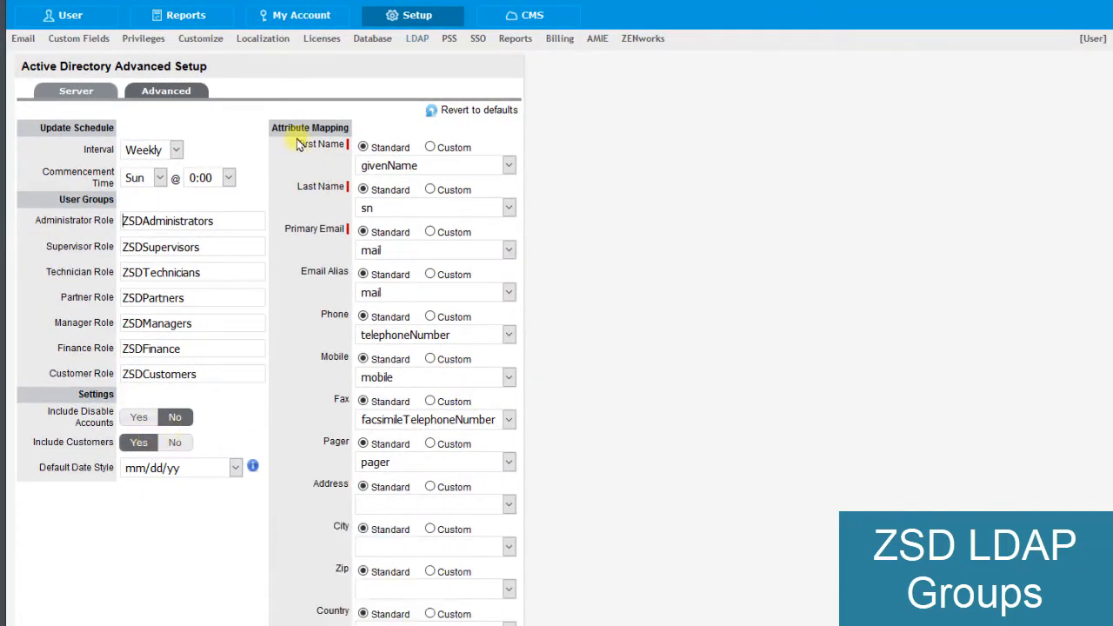
drag(296, 129, 341, 129)
scroll(555, 176, down, 1)
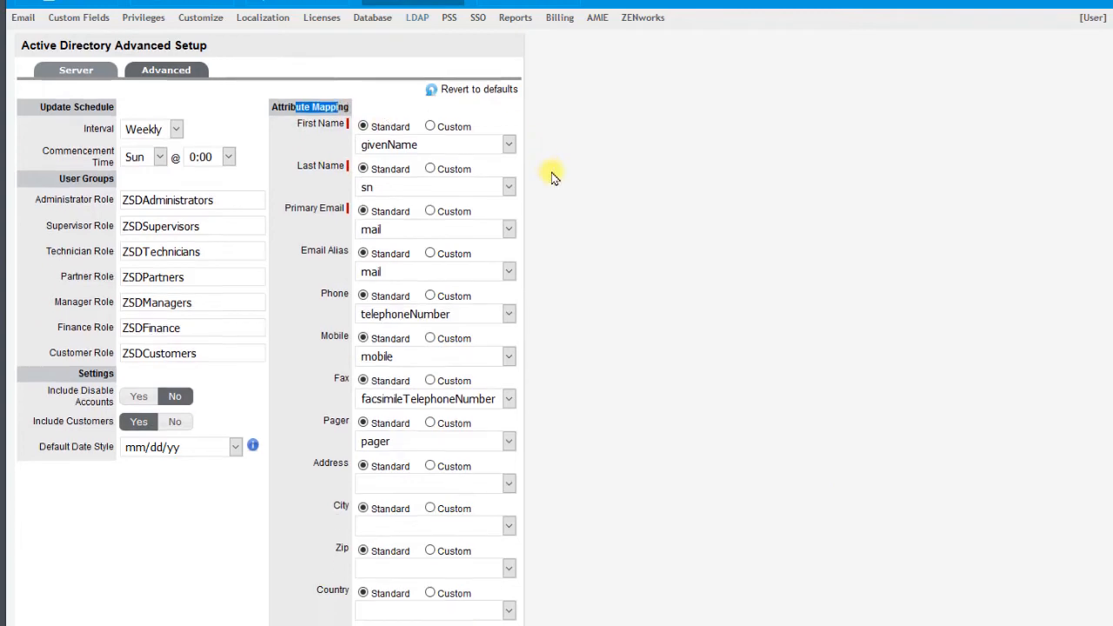
scroll(555, 176, down, 3)
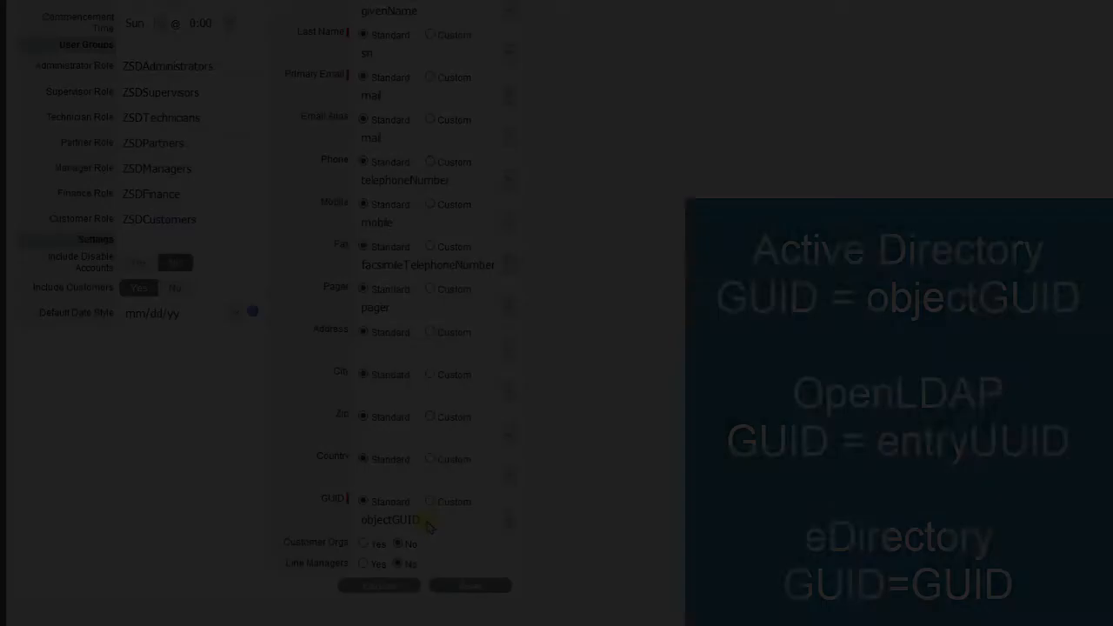
click(429, 521)
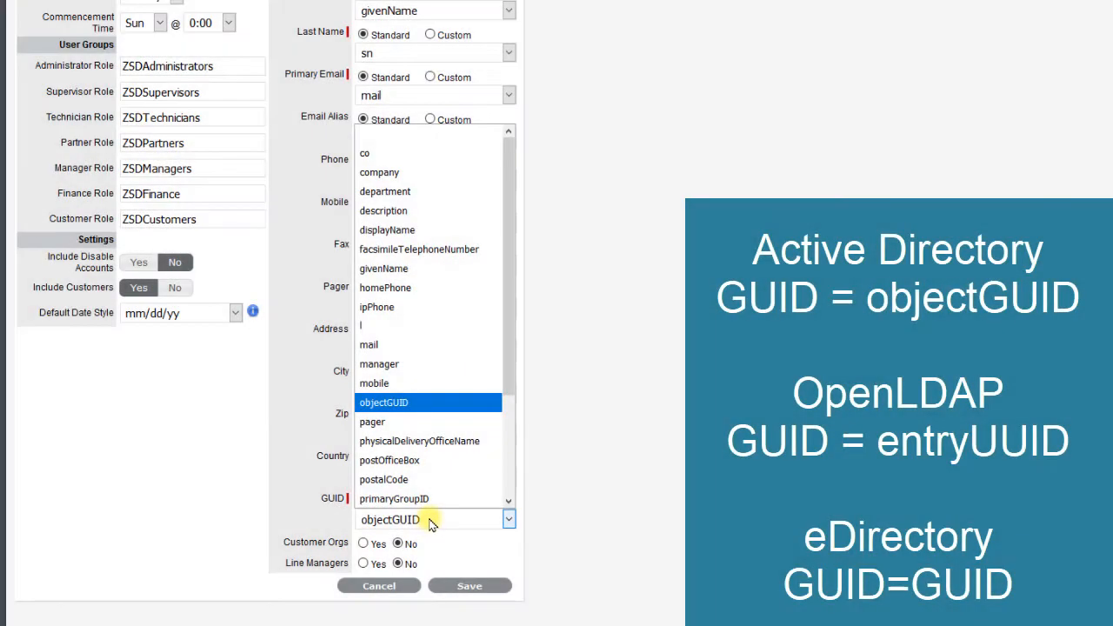
click(592, 422)
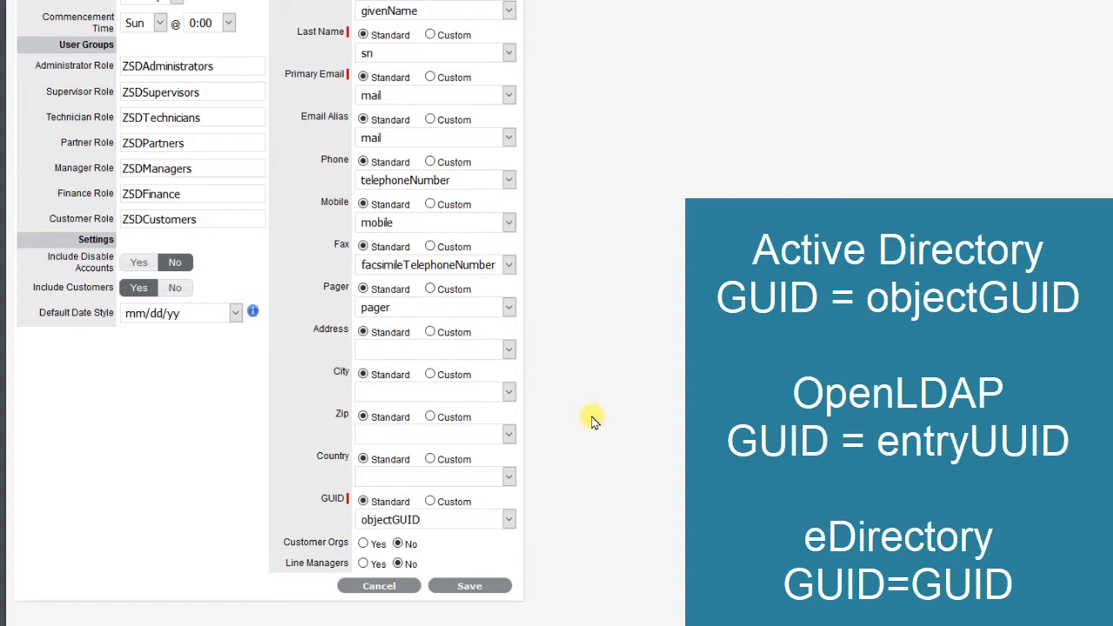
- Enable customer organizations and line managers, keep manager as the manager attribute, and save and close the advanced setup
click(365, 545)
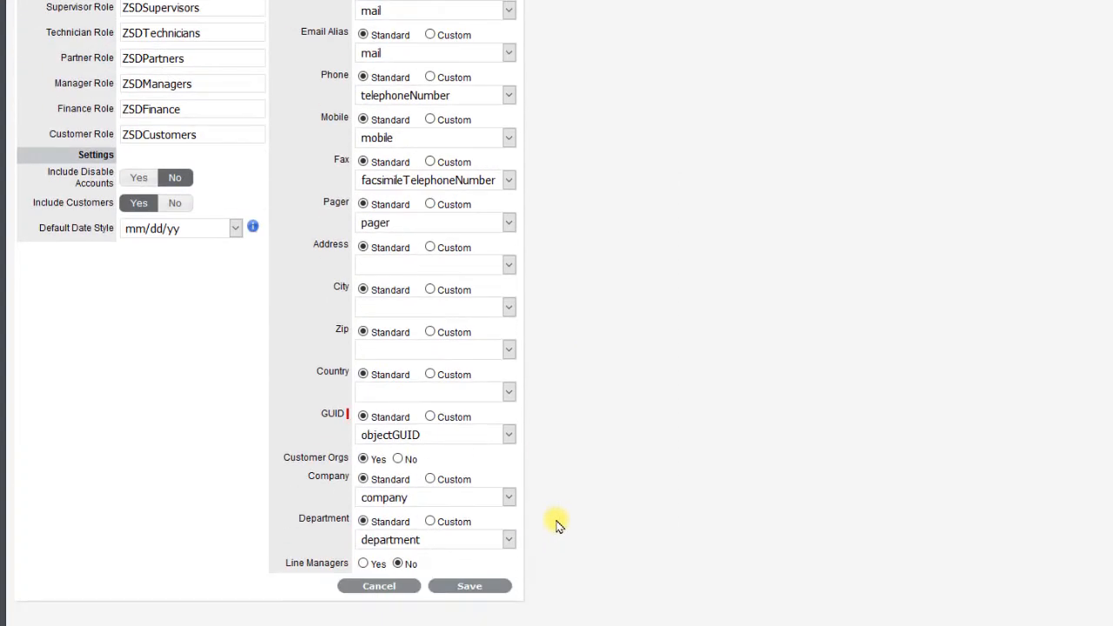
click(363, 564)
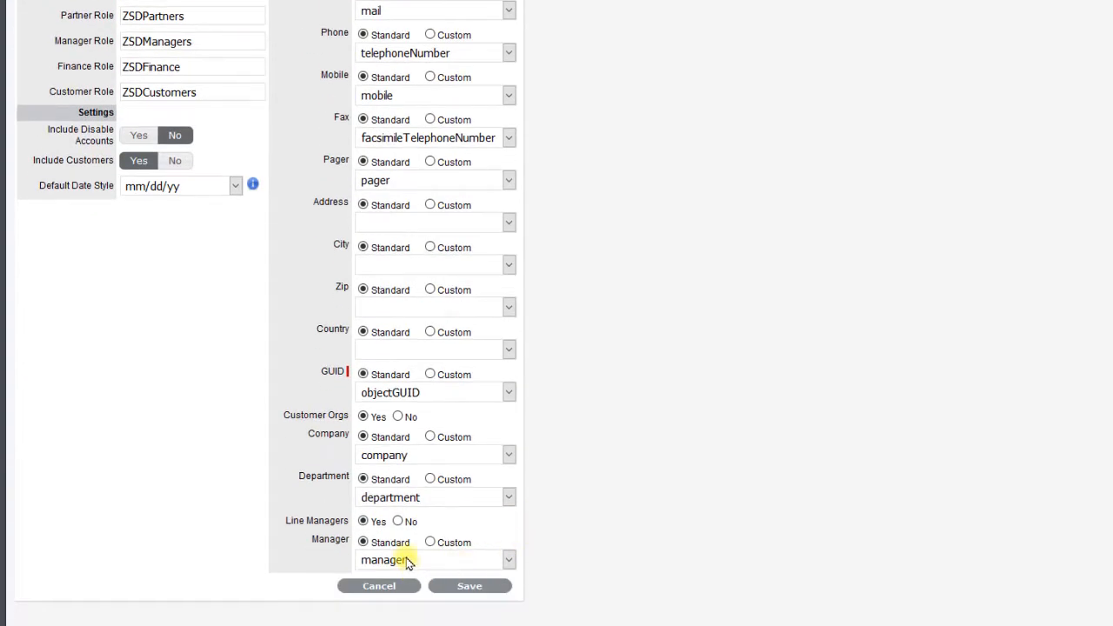
click(409, 561)
click(410, 563)
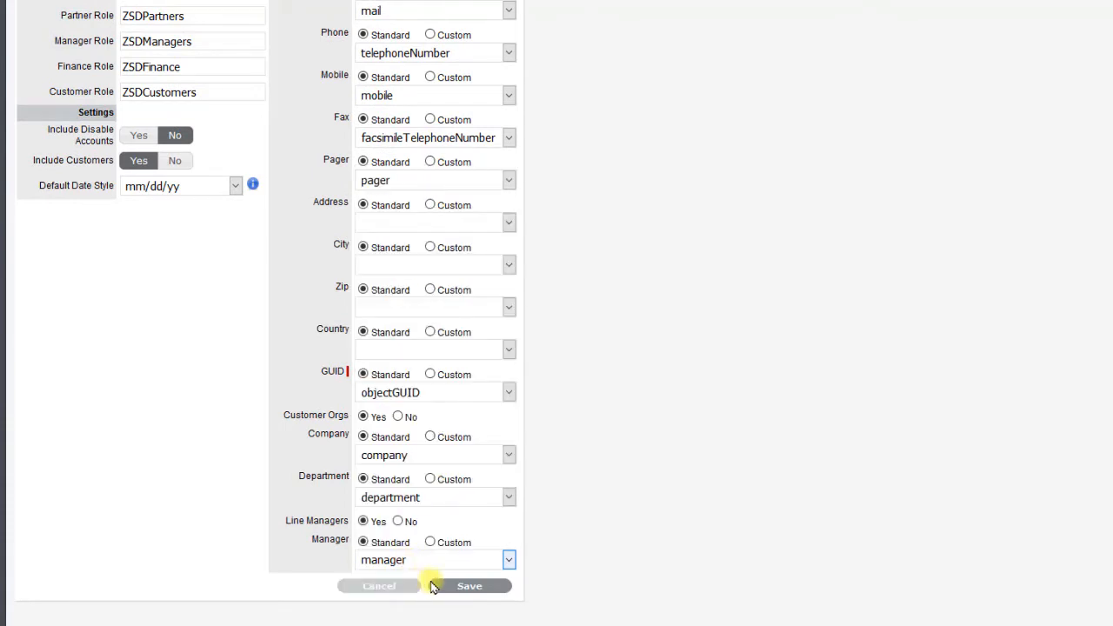
click(470, 586)
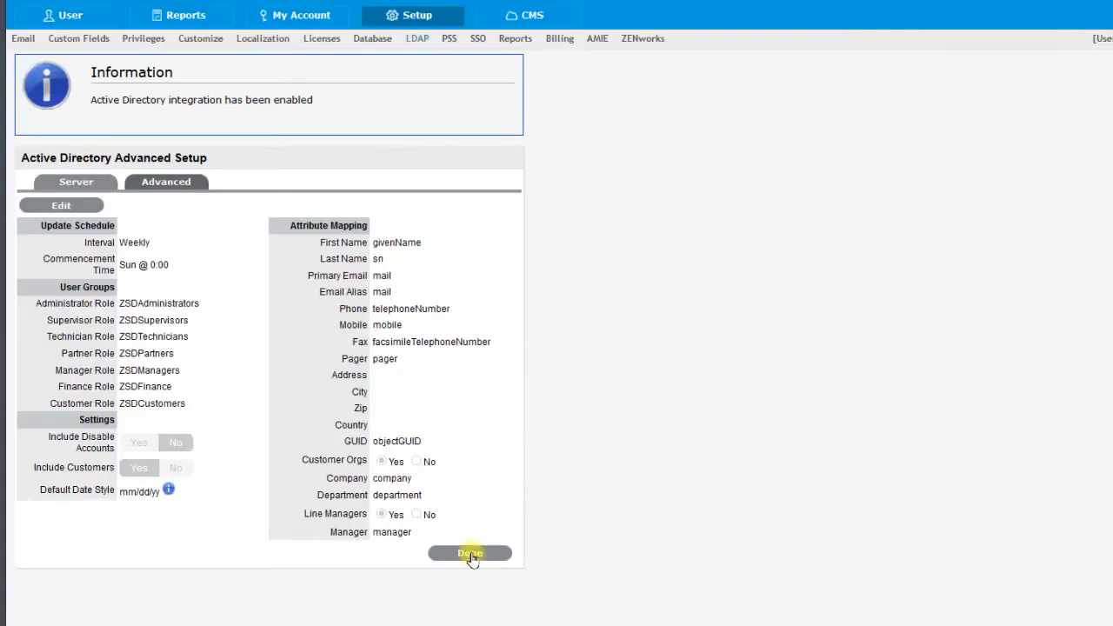
click(470, 554)
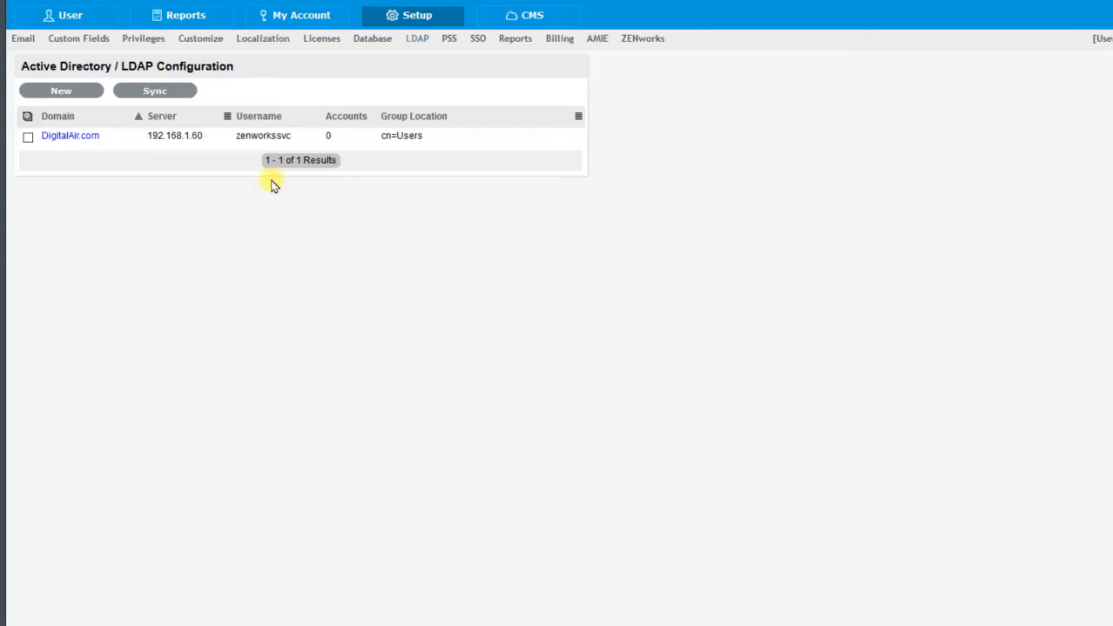
- Test the DigitalAir.com directory connection and review the test results
click(85, 137)
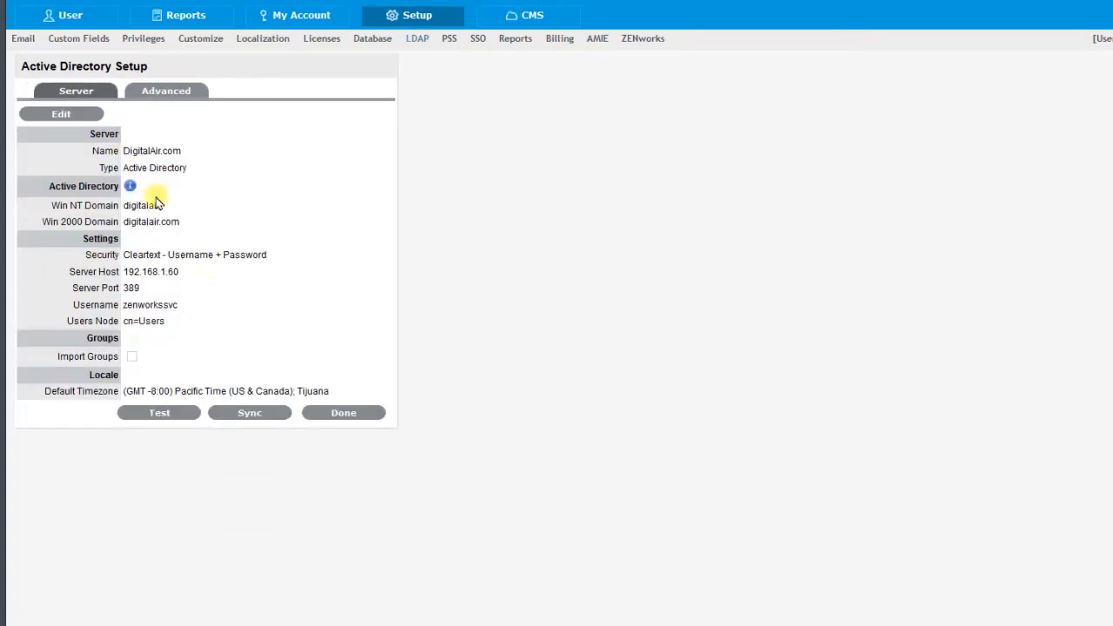
click(169, 417)
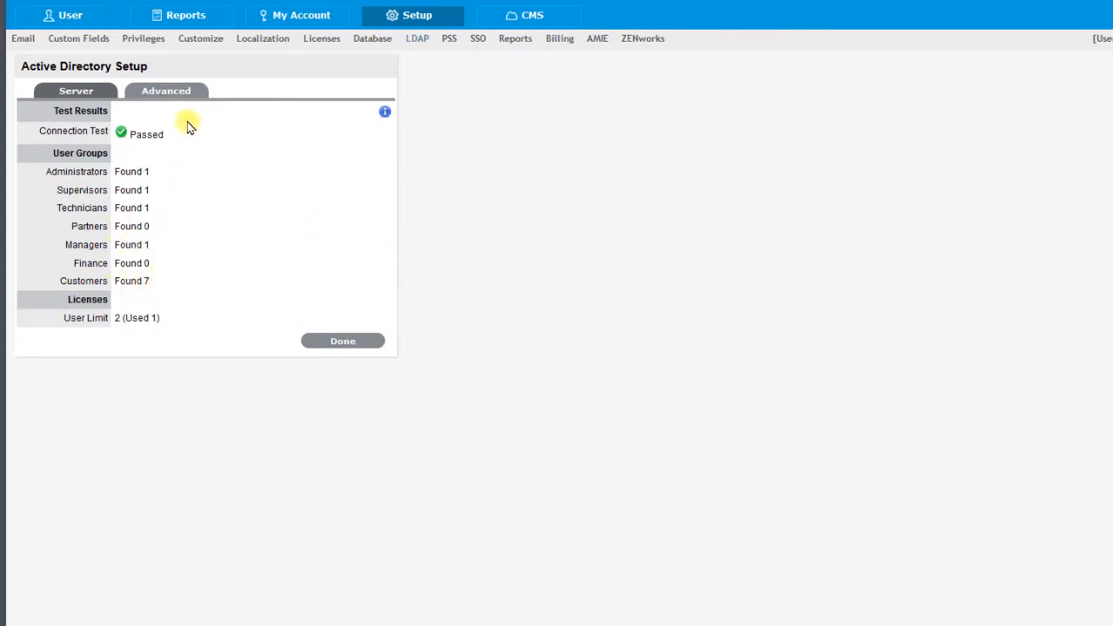
click(325, 341)
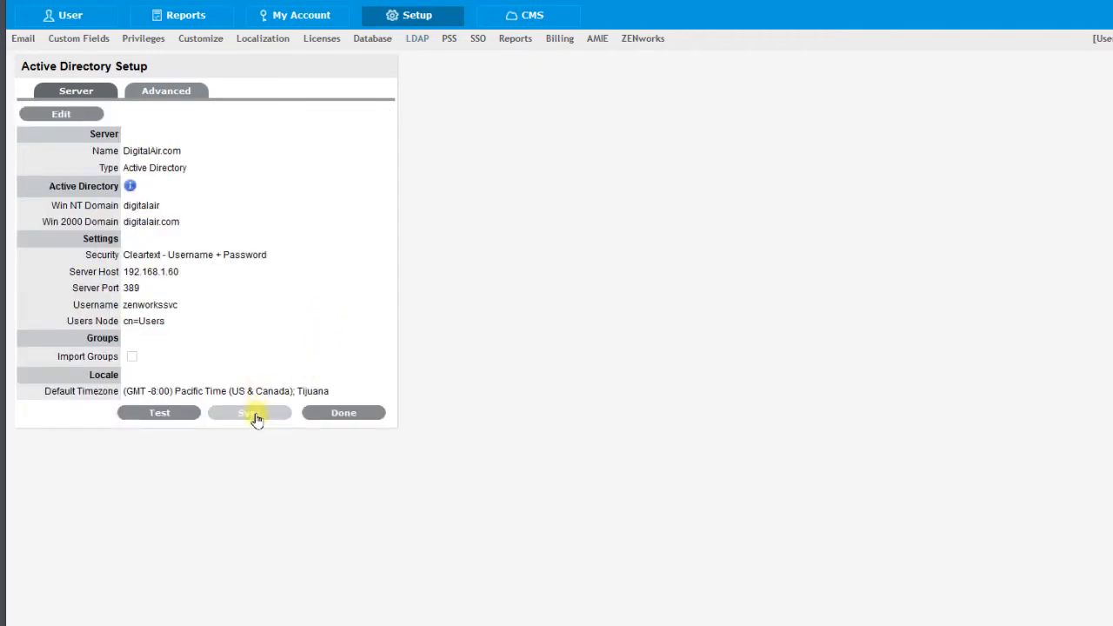
- Synchronize the DigitalAir.com directory accounts, close the setup, and reopen the domain's entry
click(257, 419)
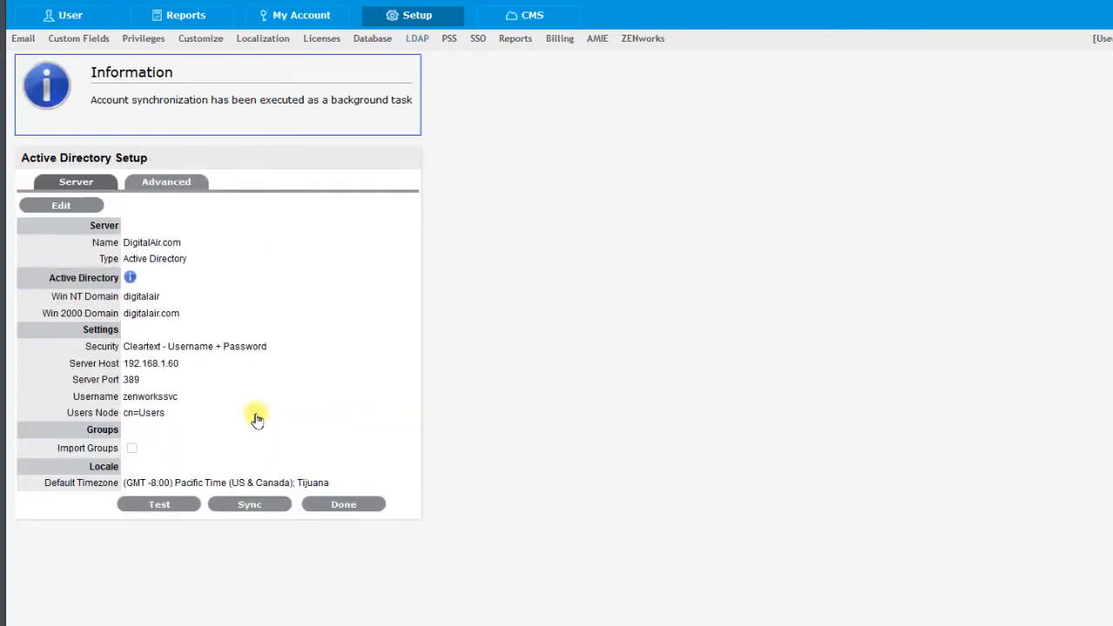
click(348, 505)
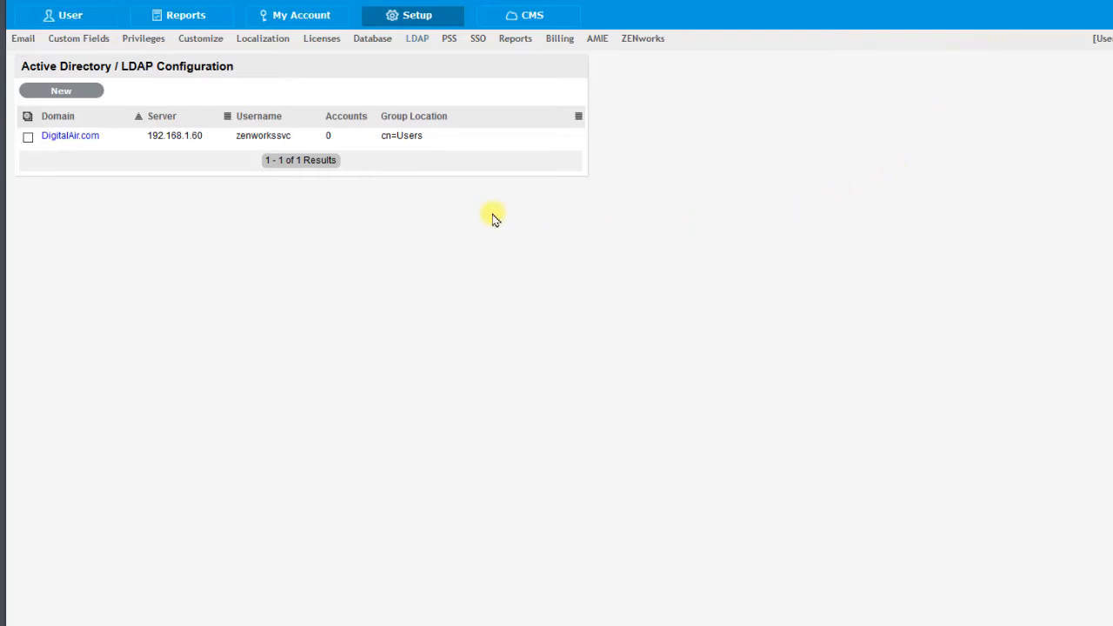
click(82, 136)
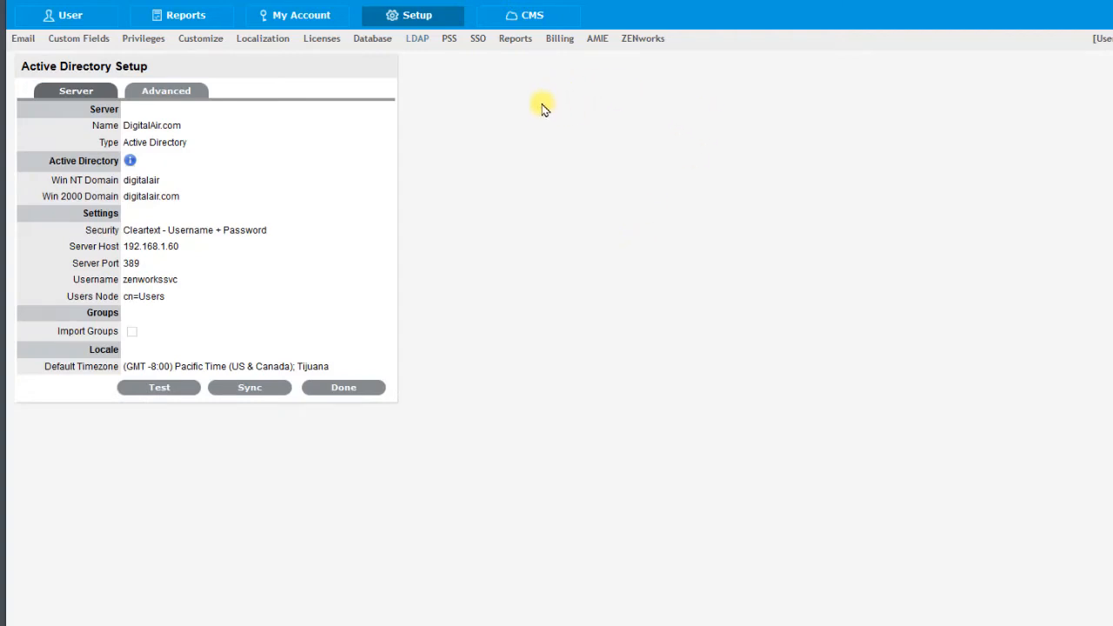
- In the customer privileges, set the default tab to Store, allow customers to view the technician, and save
click(145, 40)
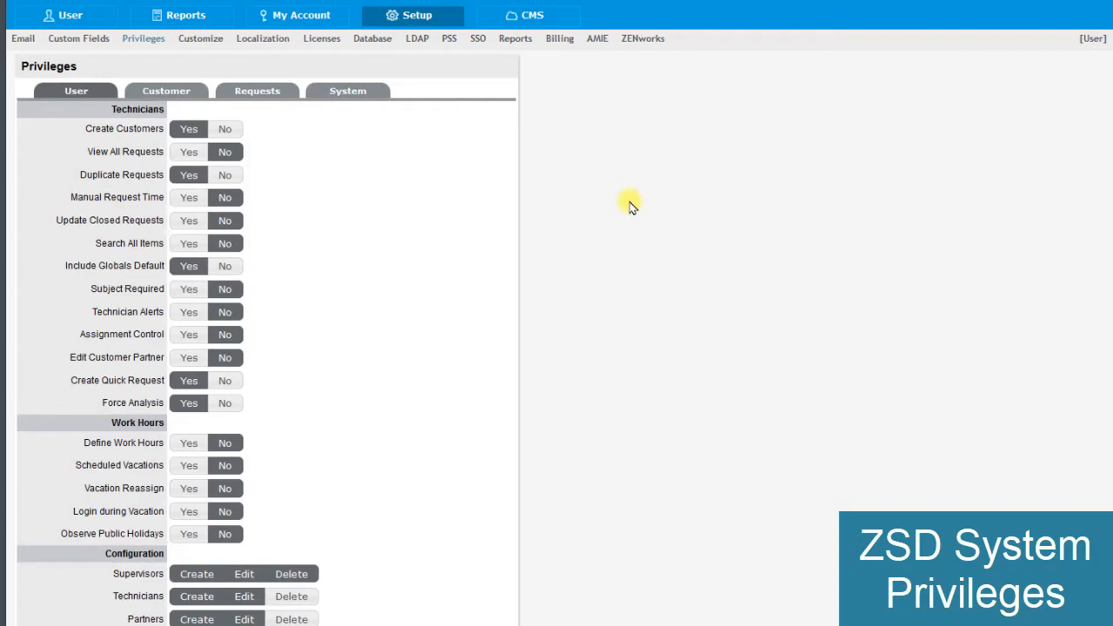
click(156, 92)
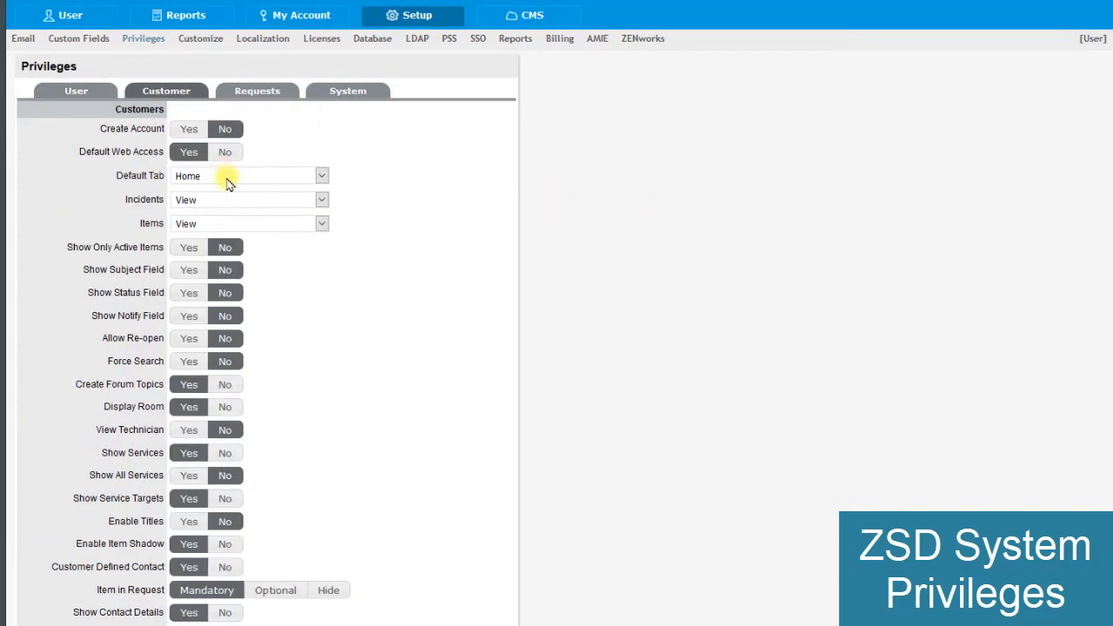
click(228, 178)
click(221, 223)
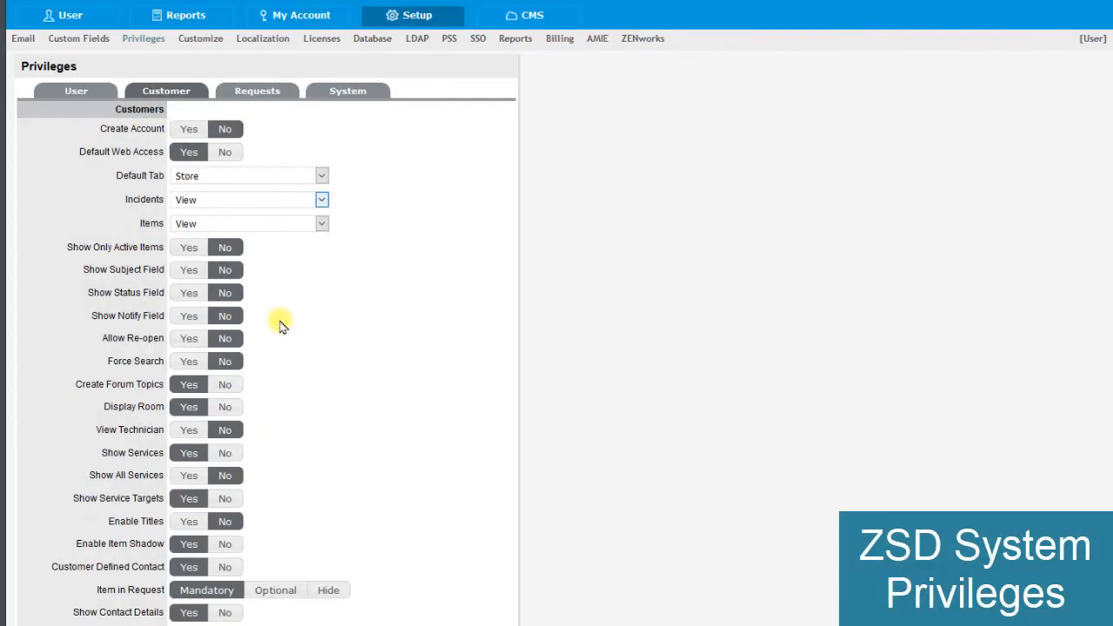
click(188, 431)
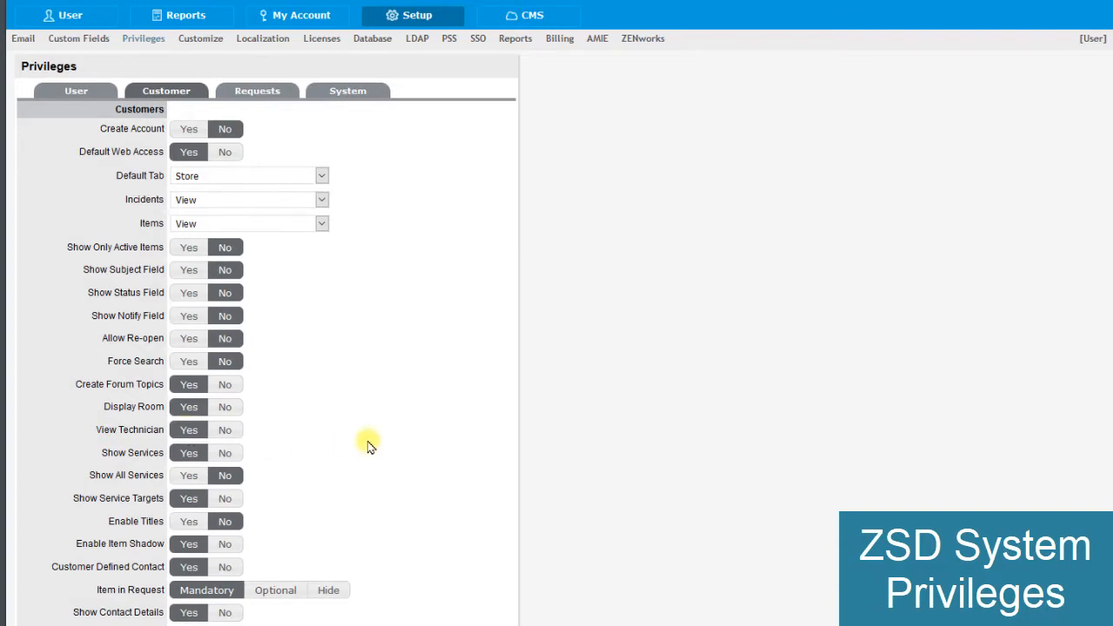
scroll(368, 442, down, 3)
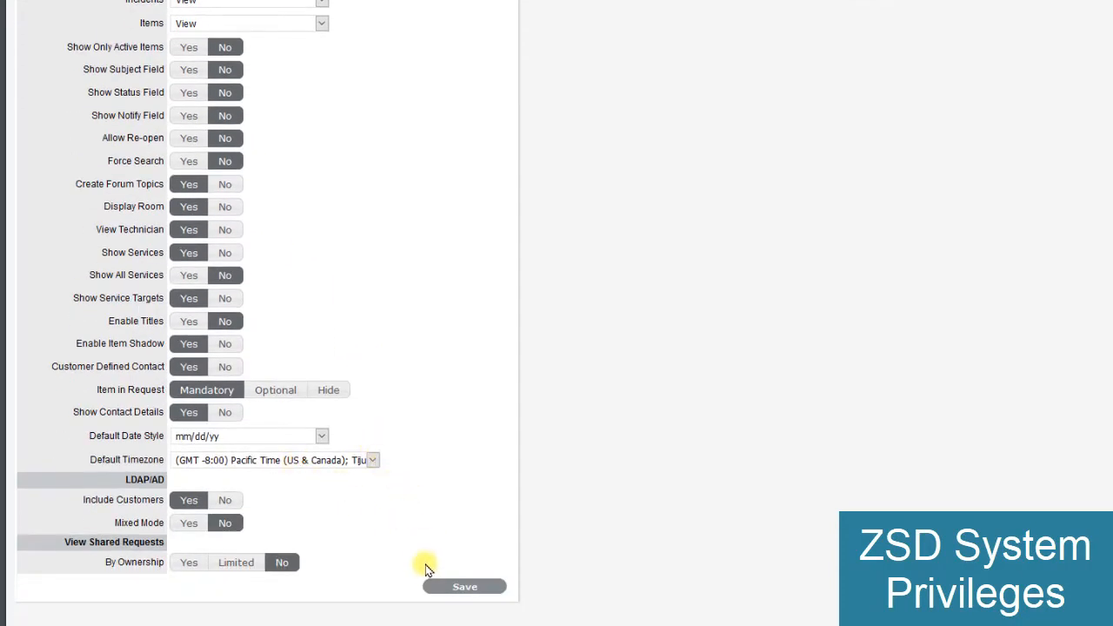
click(446, 591)
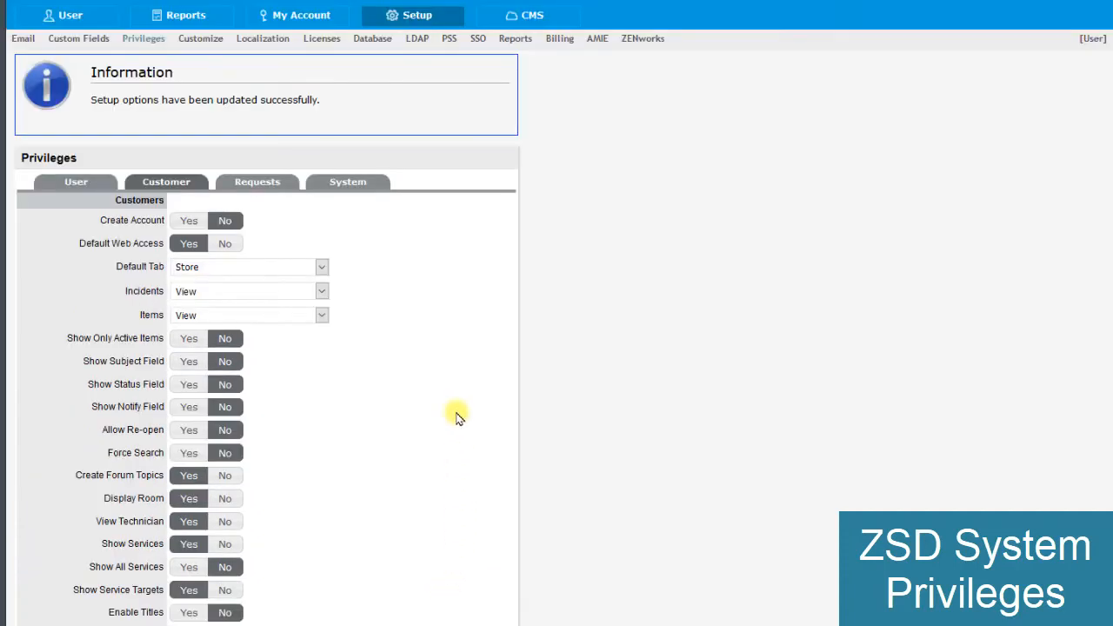
- In the system privileges, set the host address to 192.168.1.160 and turn on OpenID Consumer
click(348, 181)
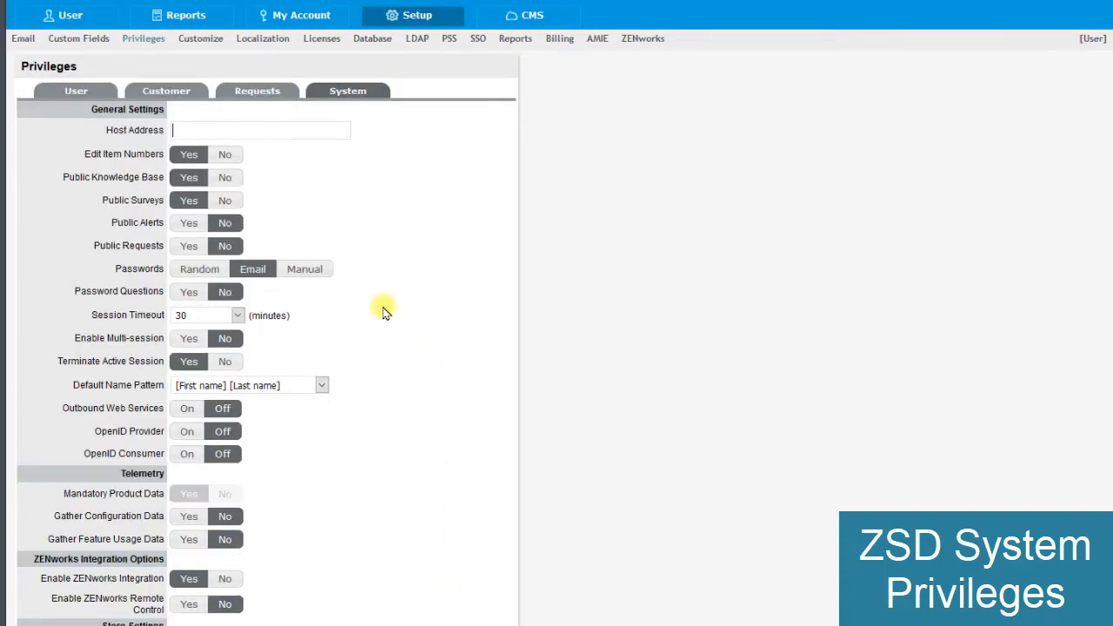
click(295, 133)
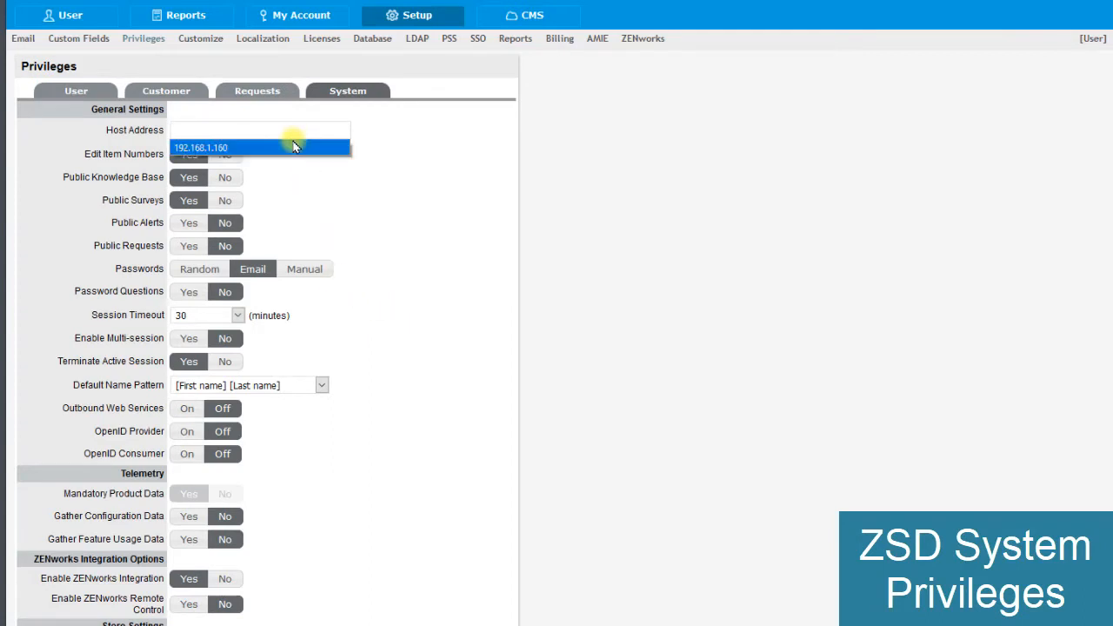
click(294, 147)
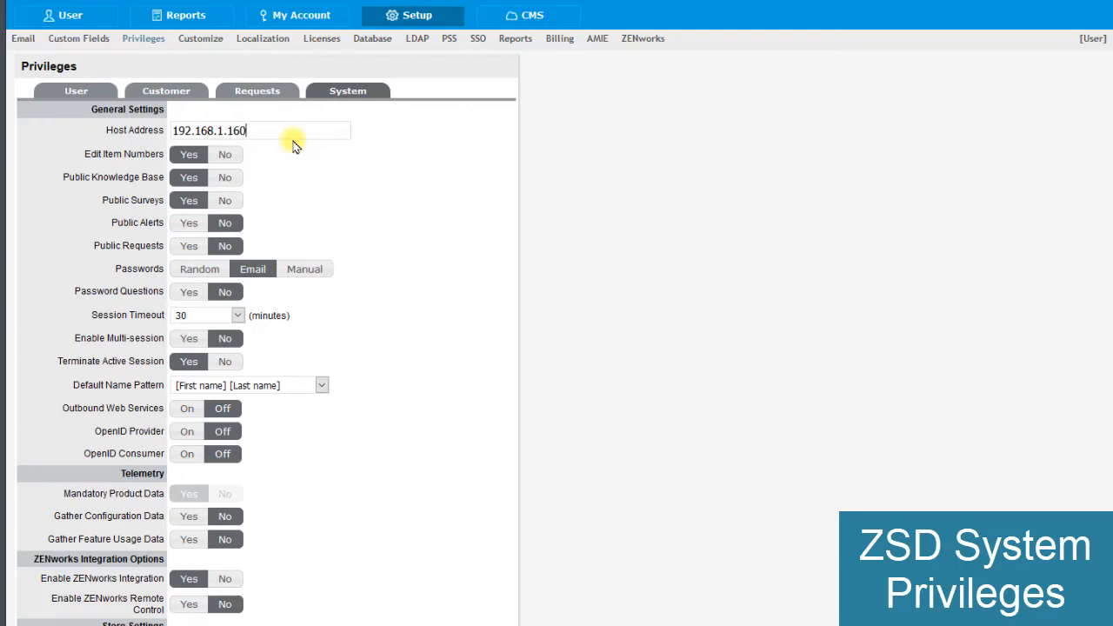
click(185, 455)
- Enable ZENworks Remote Control, save the system privileges, and re-index the full-text search
scroll(269, 463, down, 2)
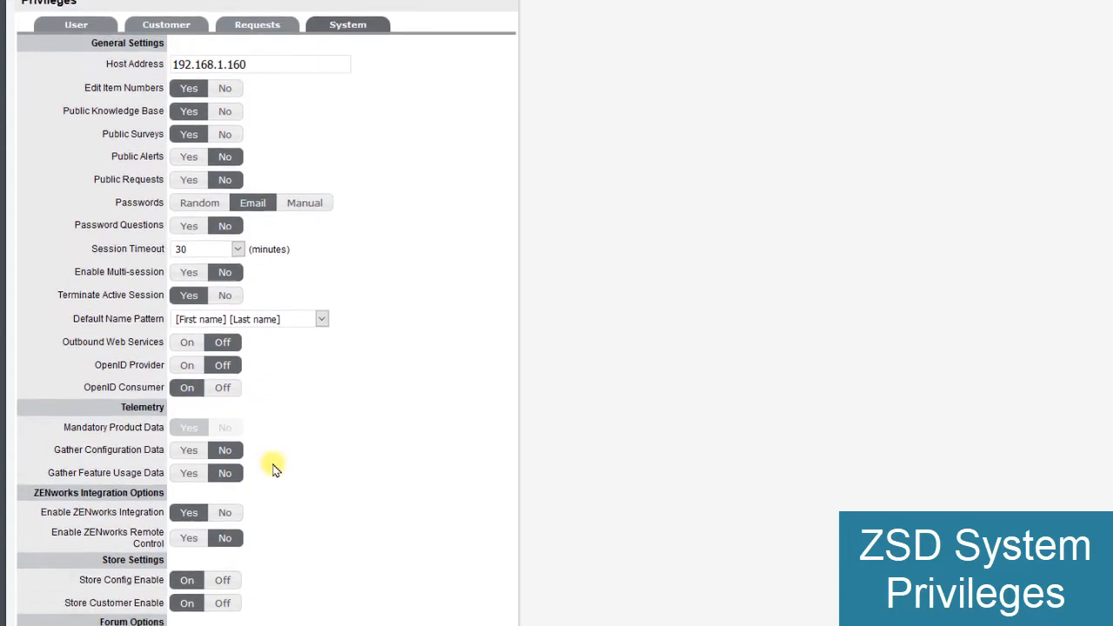
drag(78, 393, 154, 394)
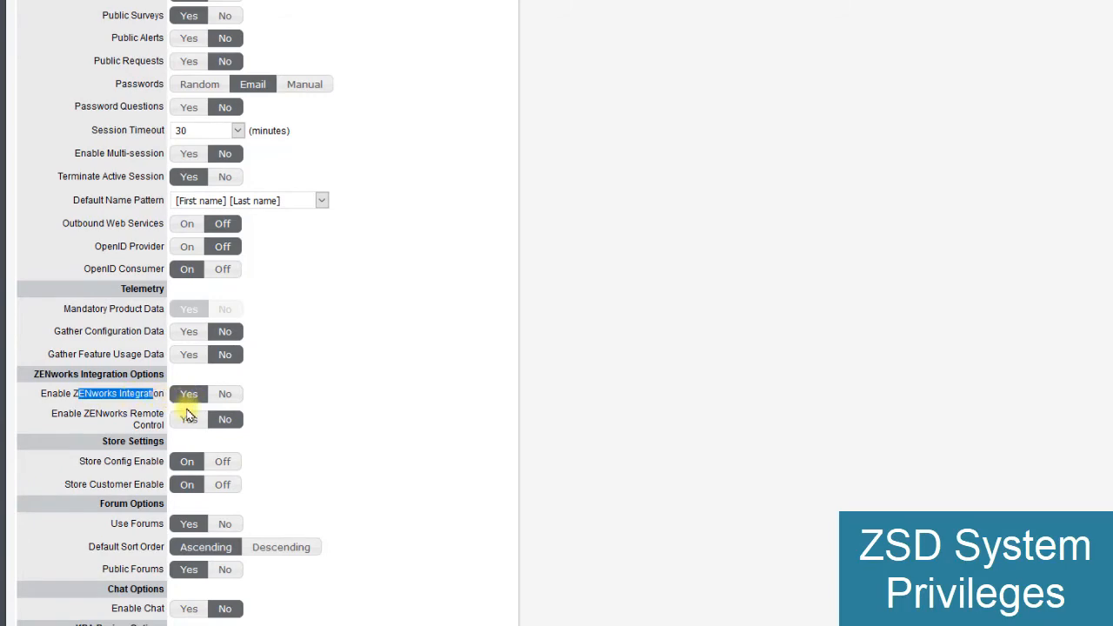
click(185, 420)
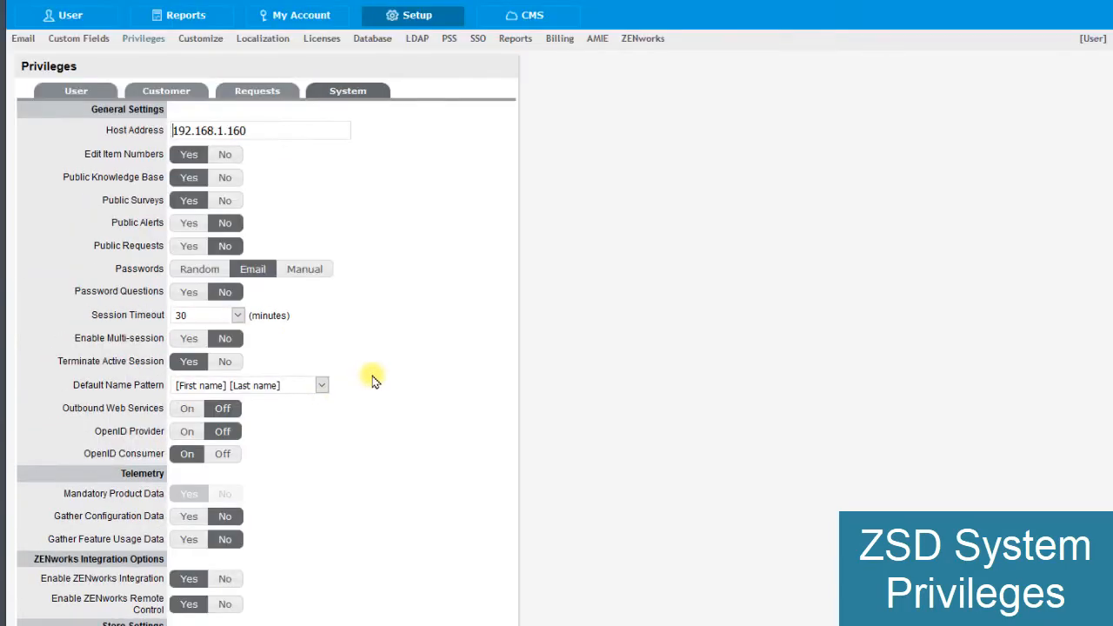
scroll(373, 381, down, 5)
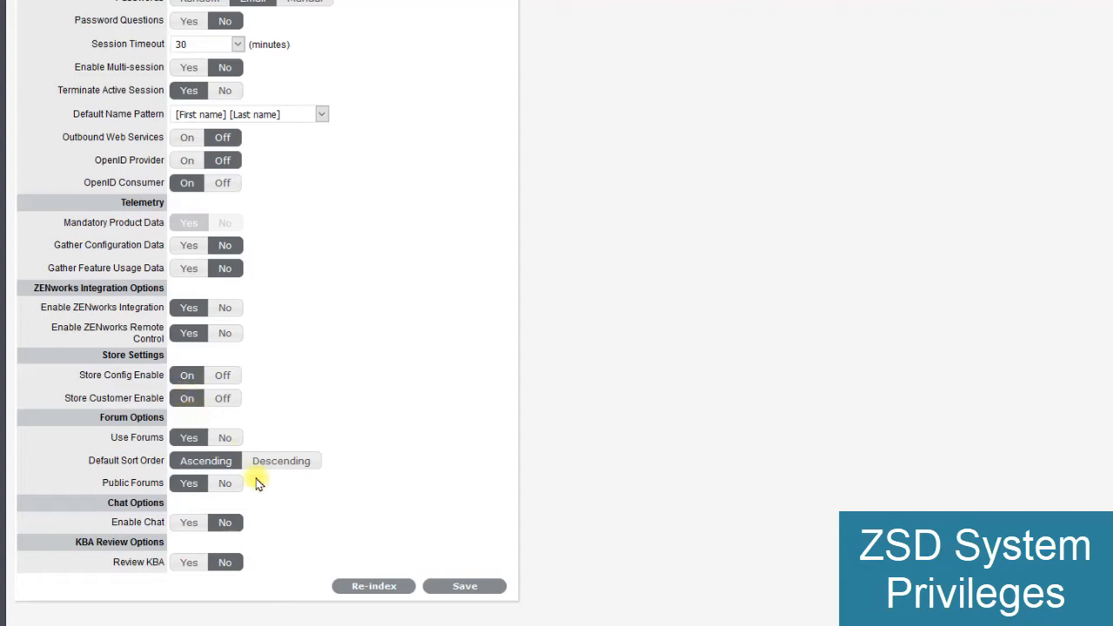
click(462, 586)
scroll(435, 501, down, 4)
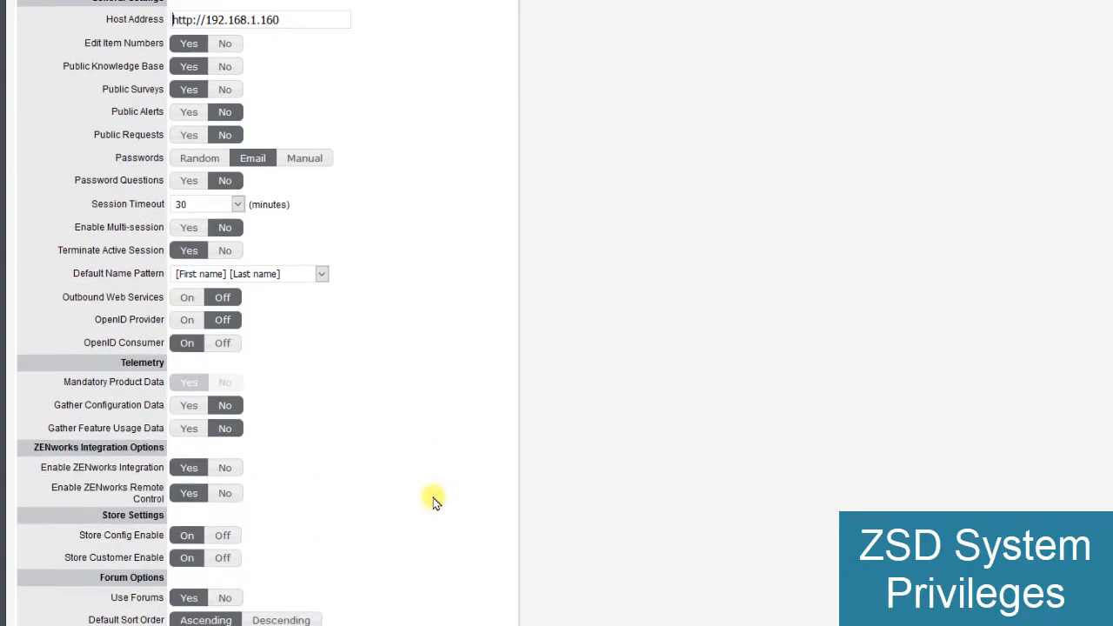
click(365, 588)
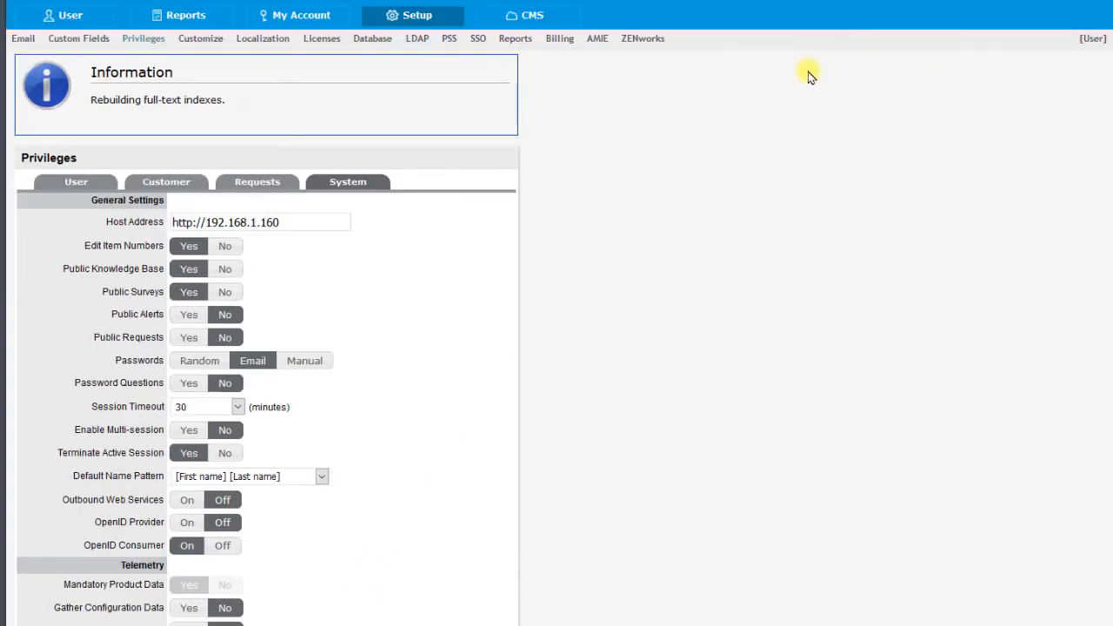
- Check the customer and user lists for the accounts imported from the directory and review the roles assigned to them
click(414, 41)
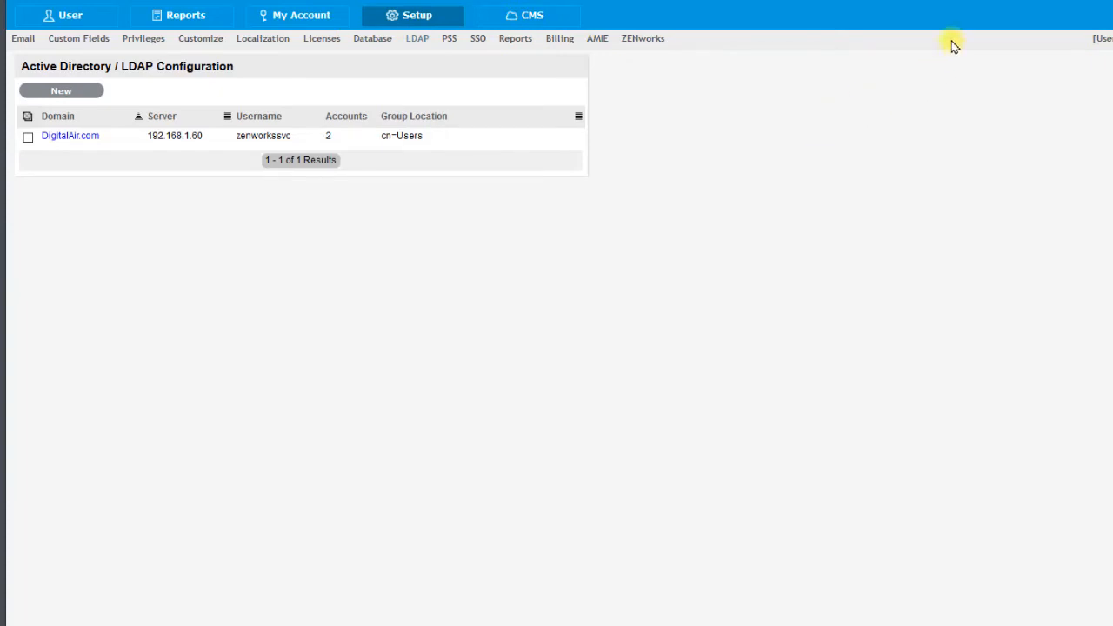
click(69, 24)
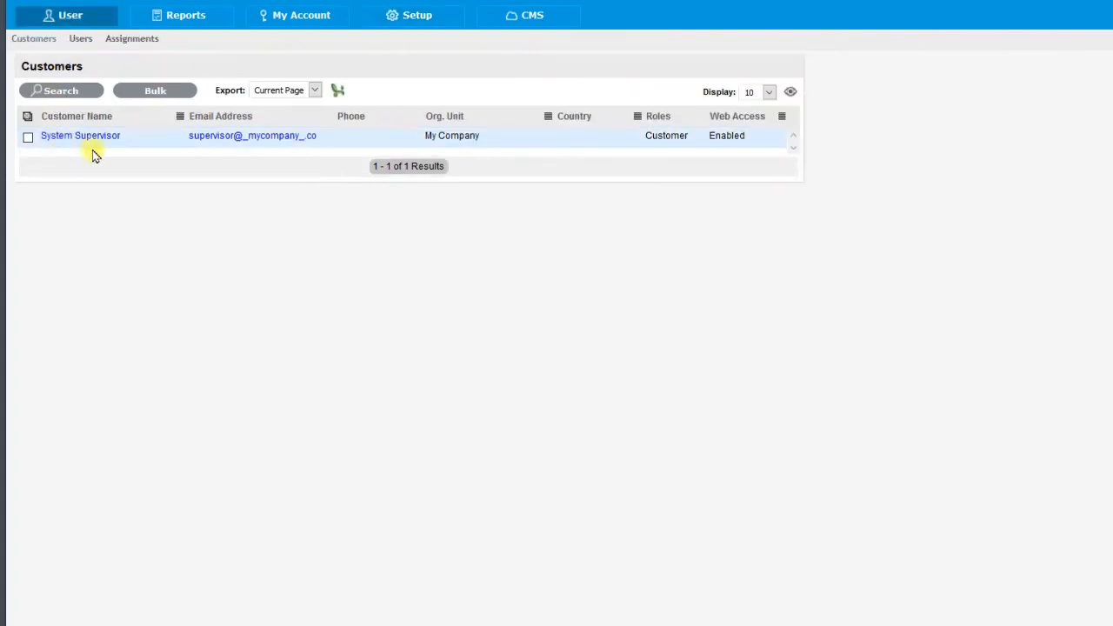
click(80, 39)
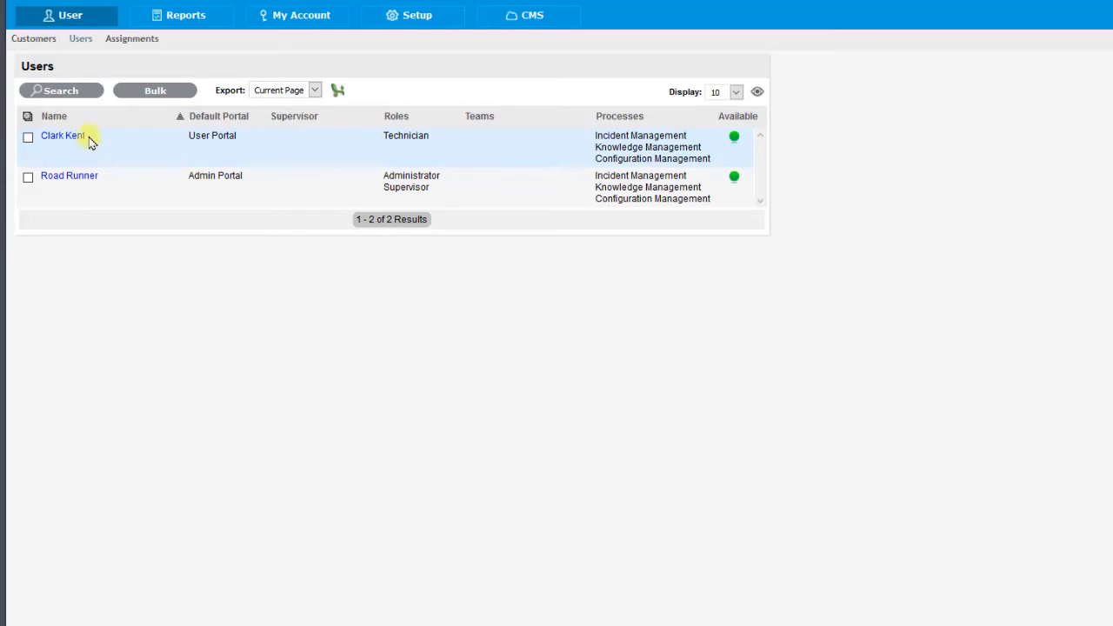
click(39, 42)
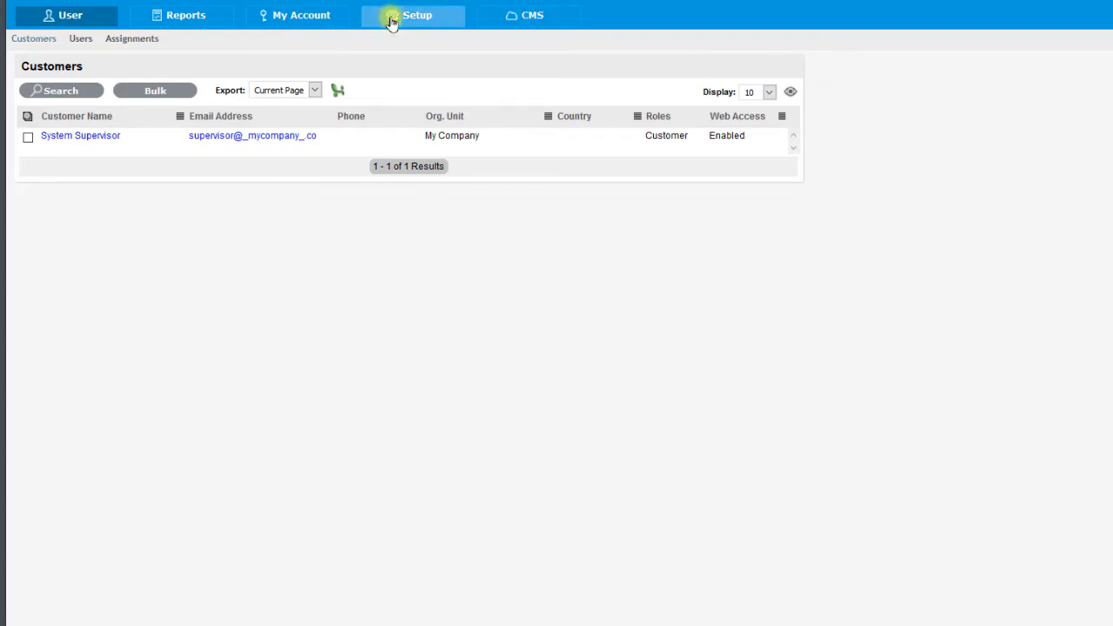
click(407, 38)
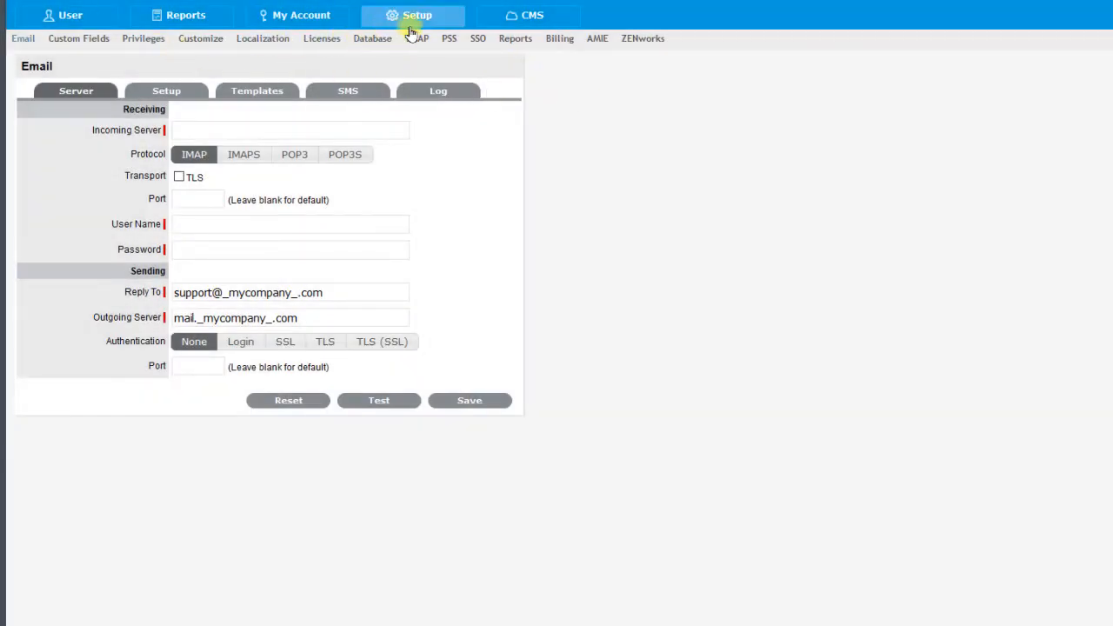
click(69, 15)
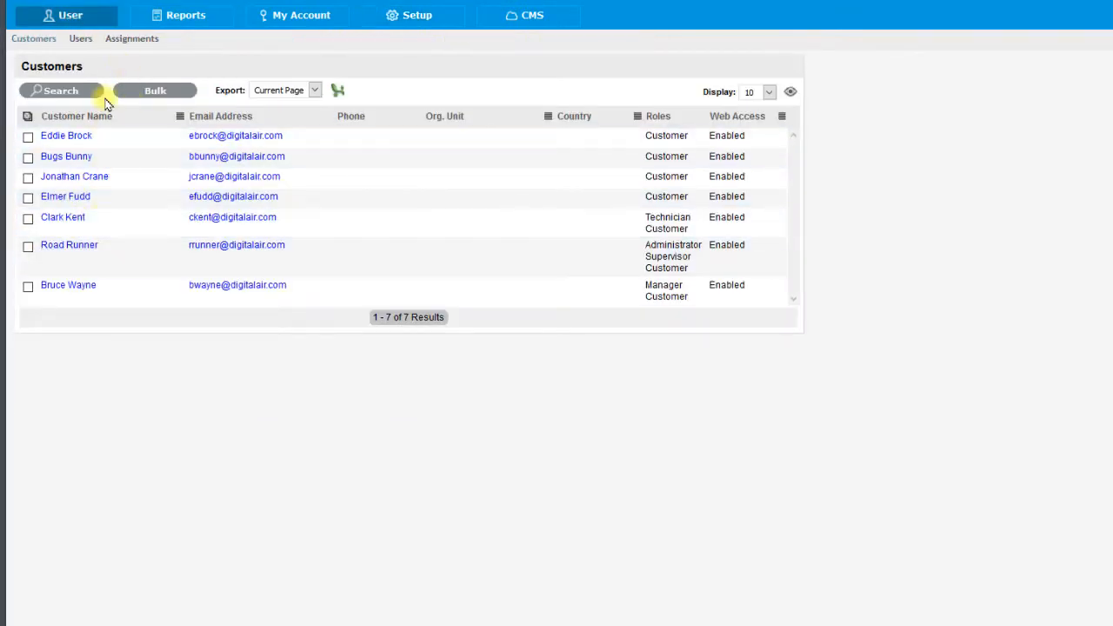
click(81, 41)
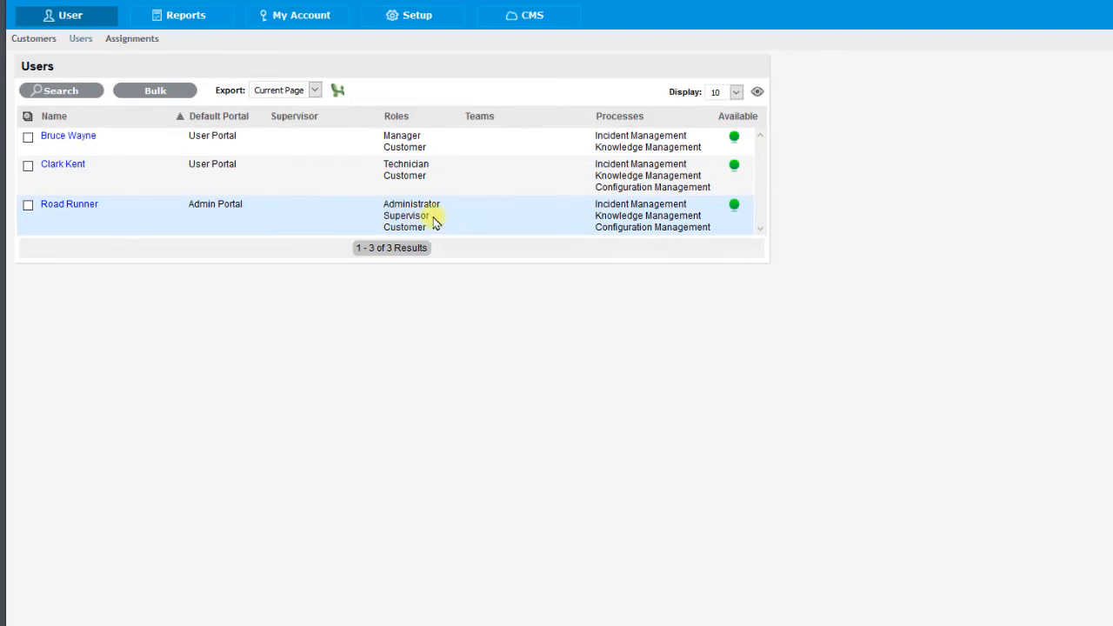
drag(429, 205, 396, 215)
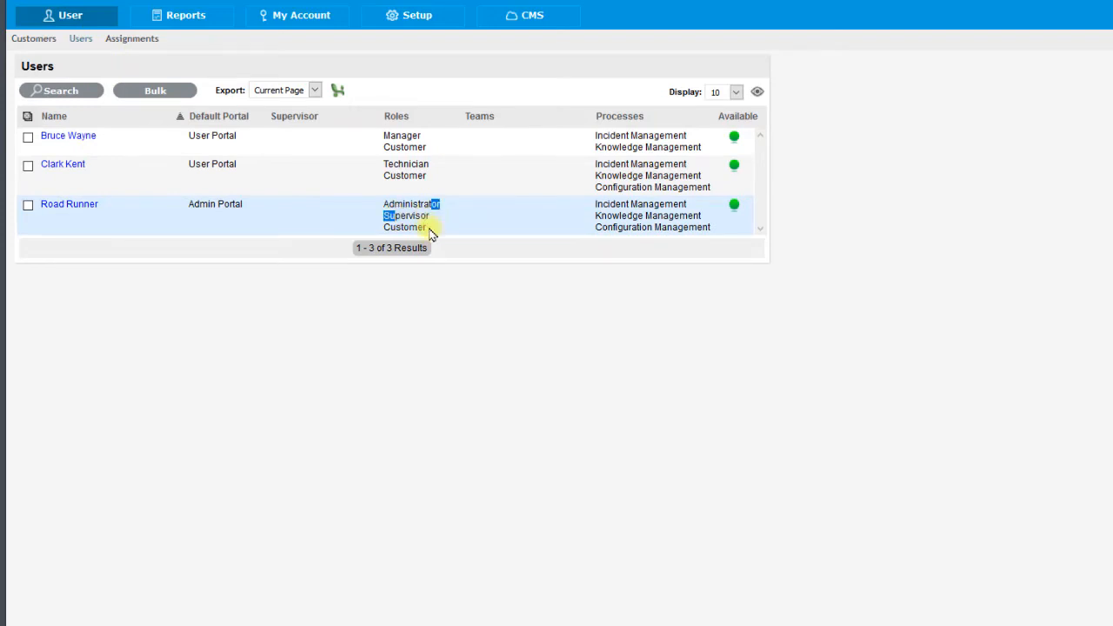
drag(428, 181, 388, 138)
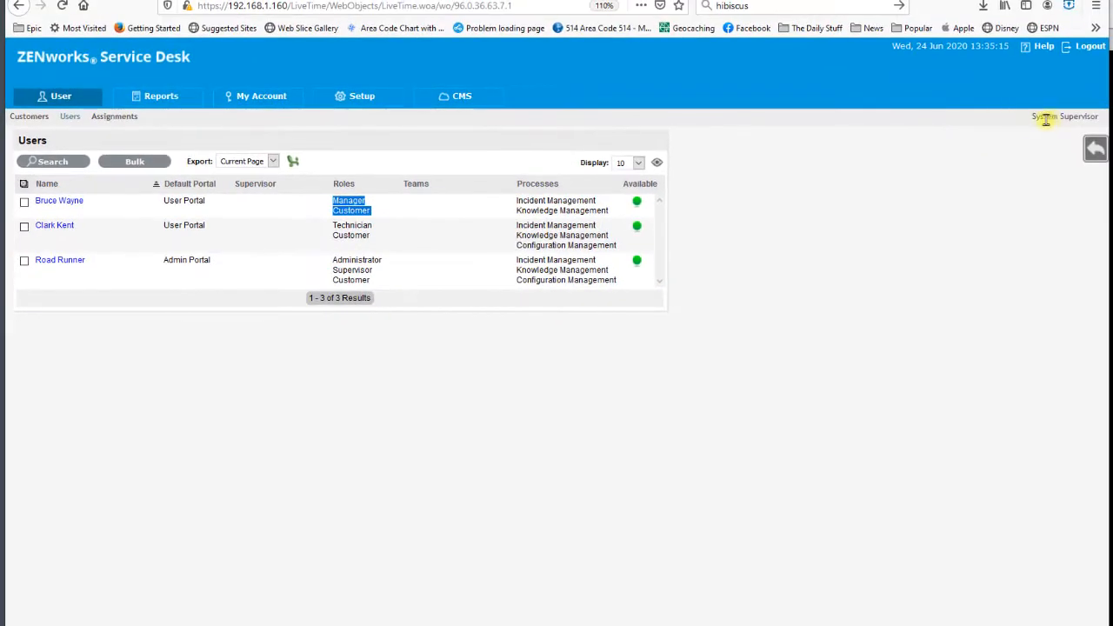
- Log out, sign back in with the saved login of the imported administrator, and exit the Getting Started page
drag(1033, 117, 1100, 114)
click(1088, 46)
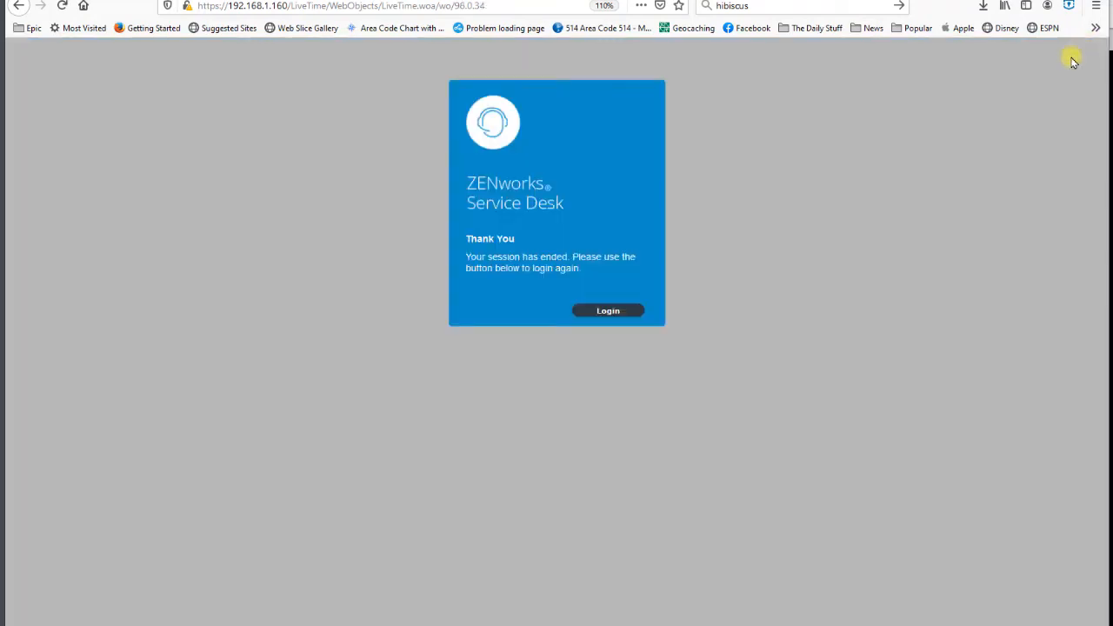
click(607, 311)
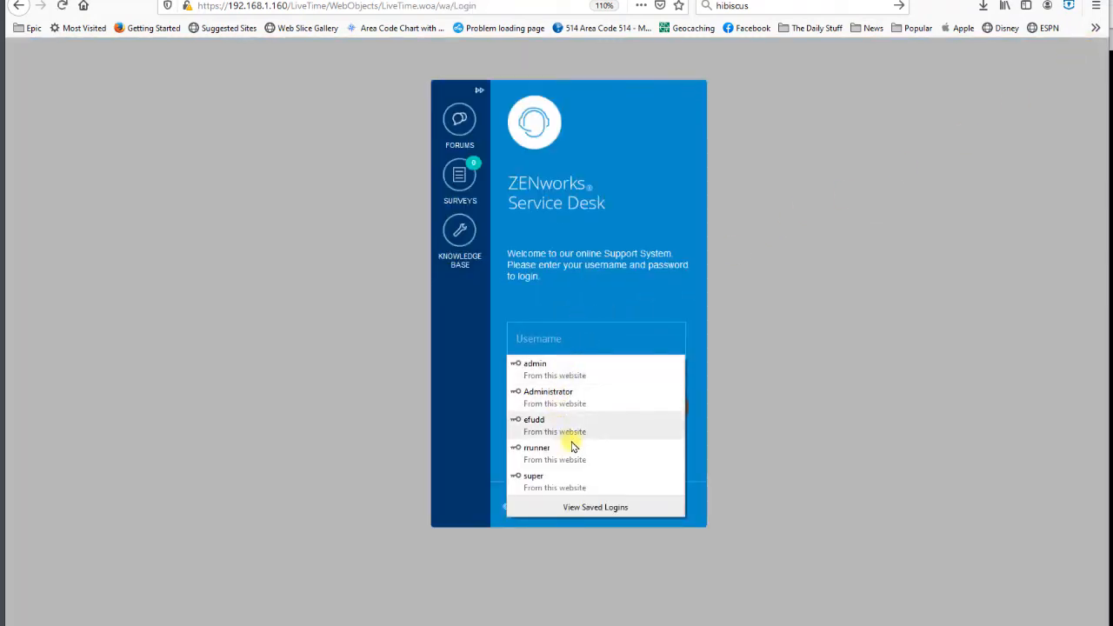
click(571, 451)
click(589, 408)
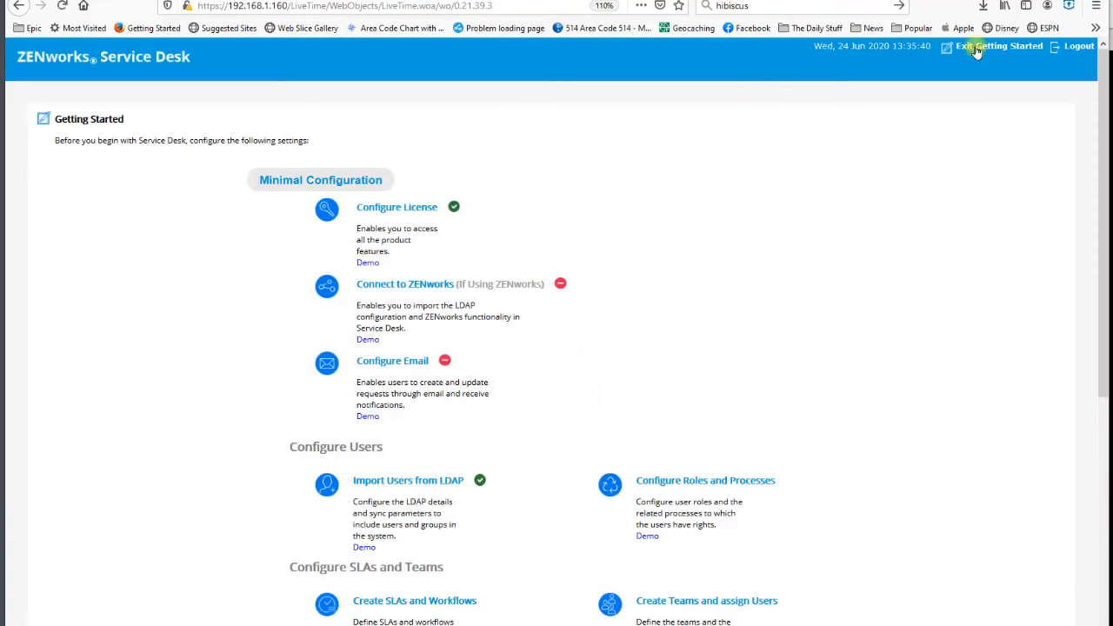
click(972, 57)
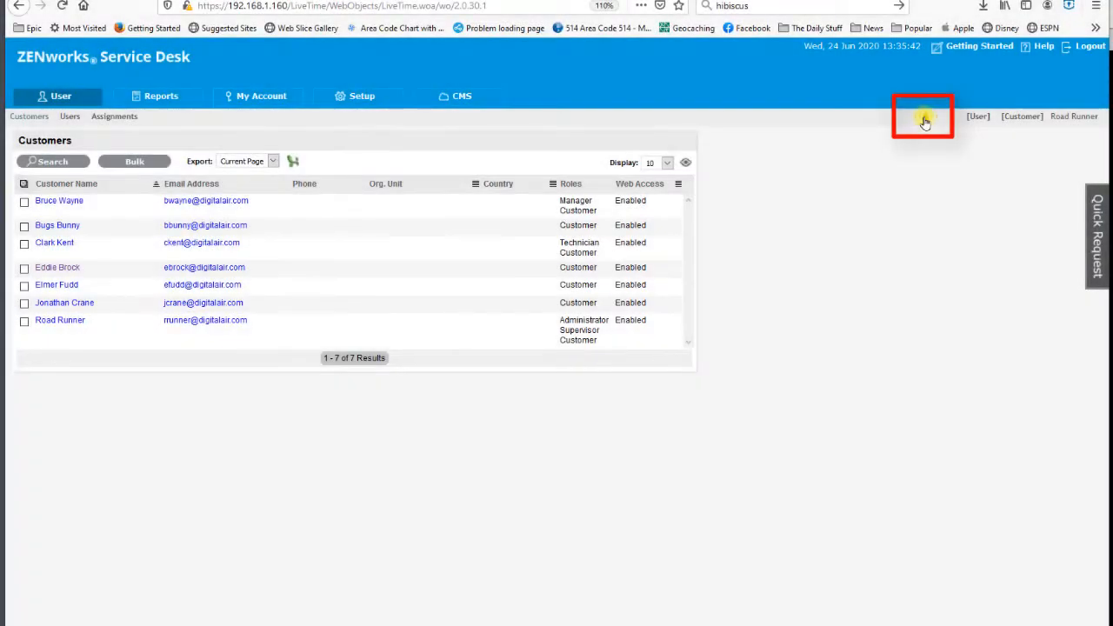
- Open the alert with the DigitalAir.com ADS import summary and review the added and updated accounts per role
click(925, 120)
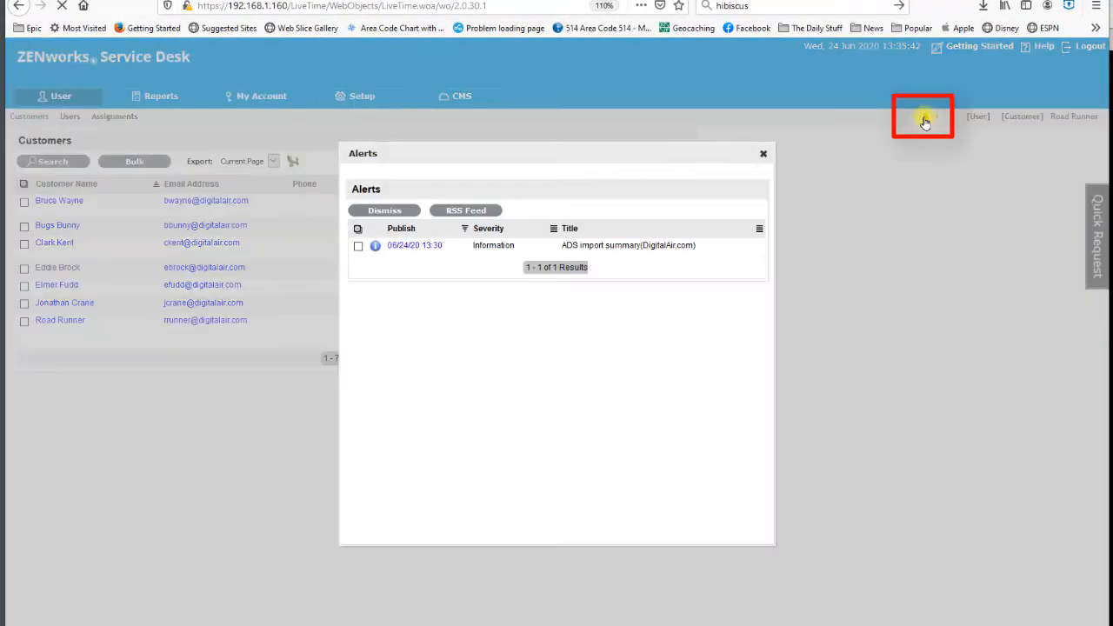
click(413, 247)
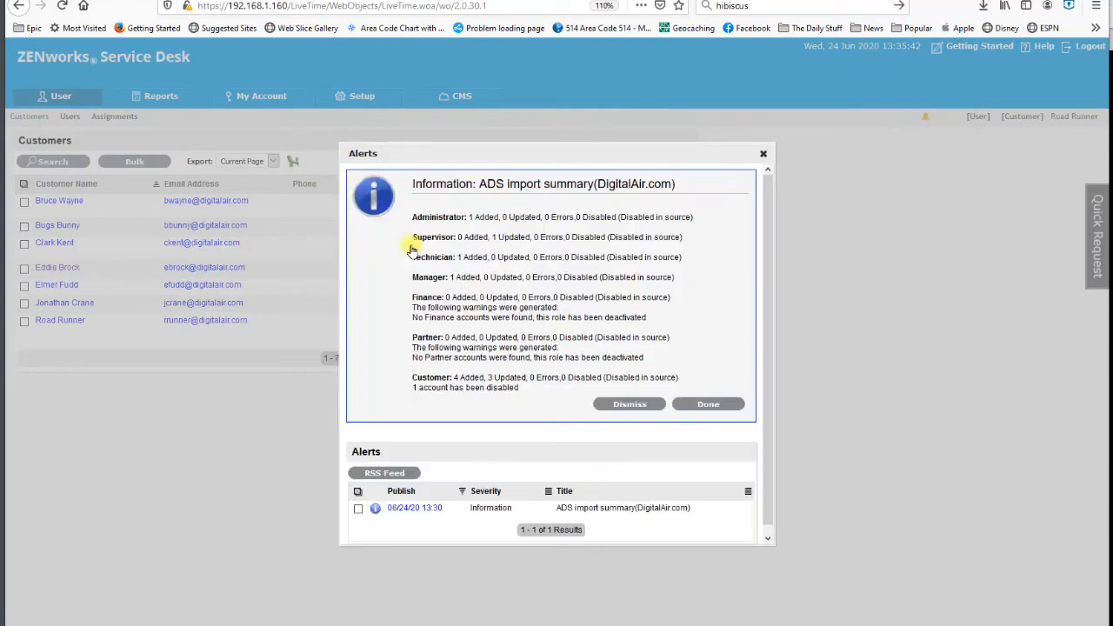
double_click(513, 237)
double_click(486, 217)
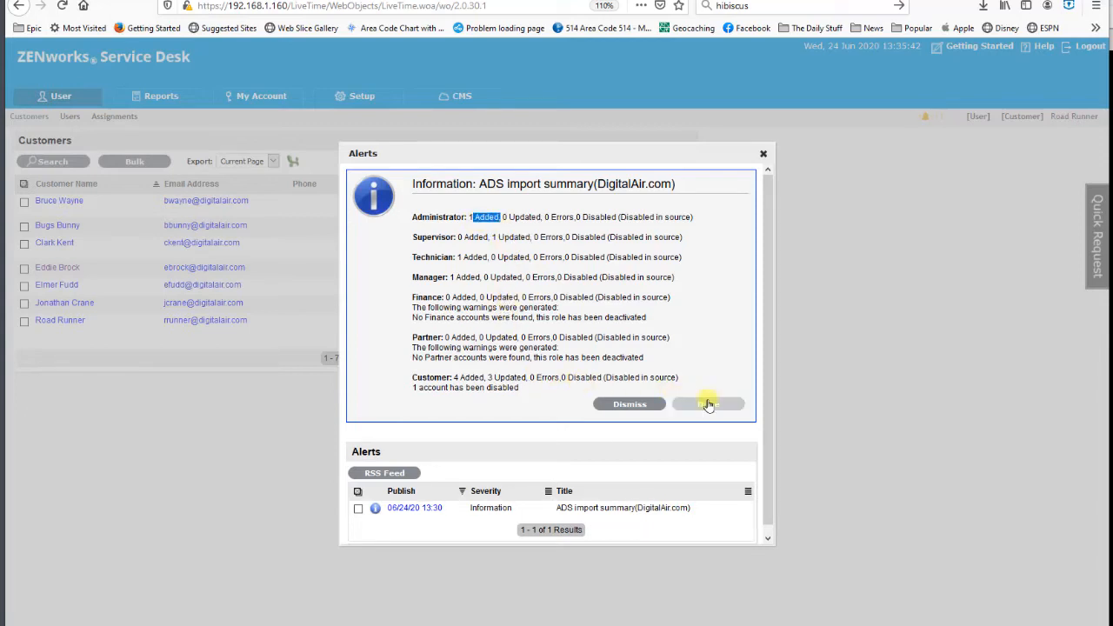
click(708, 405)
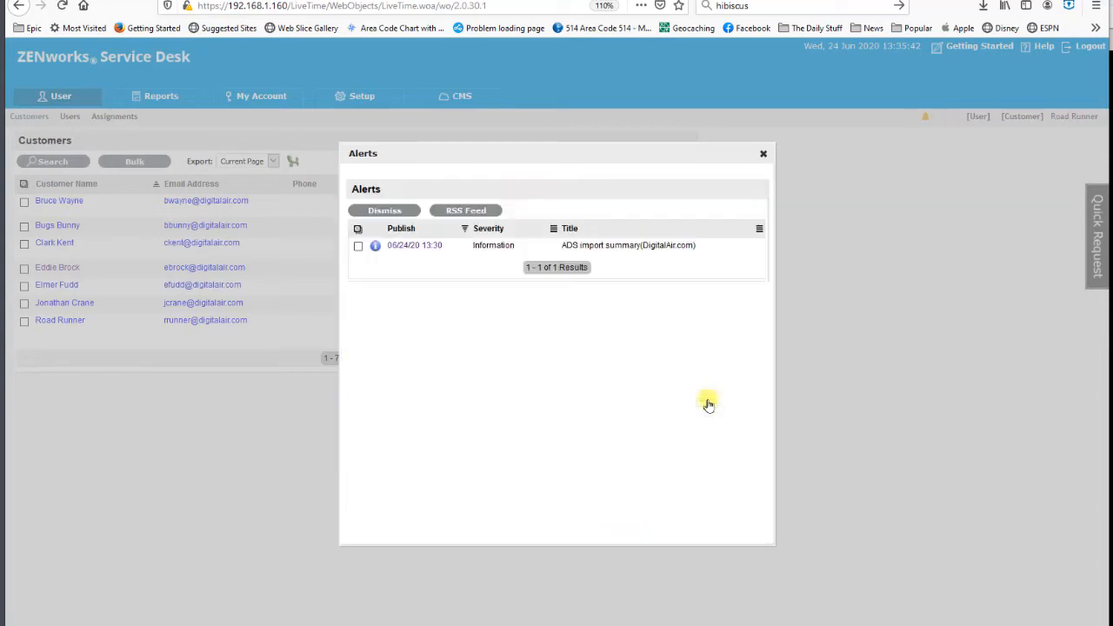
- Dismiss the ADS import summary alert and close the alerts window
click(357, 248)
click(383, 210)
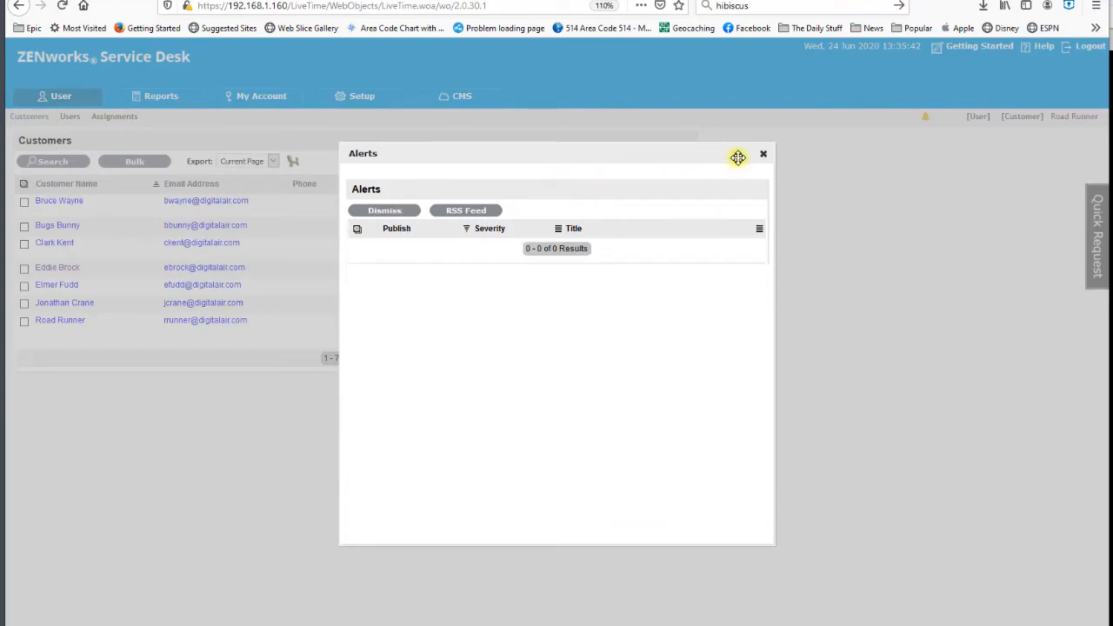
click(763, 155)
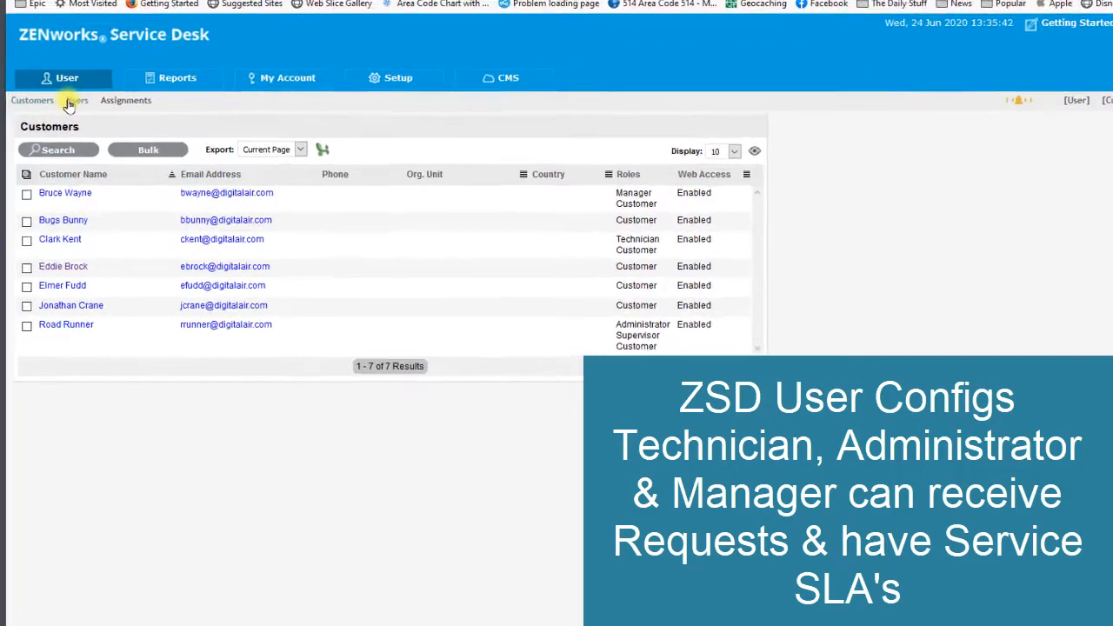
- Edit the user with the Administrator and Supervisor roles, enable the Request and Service Level processes, check the line manager, and save
click(70, 103)
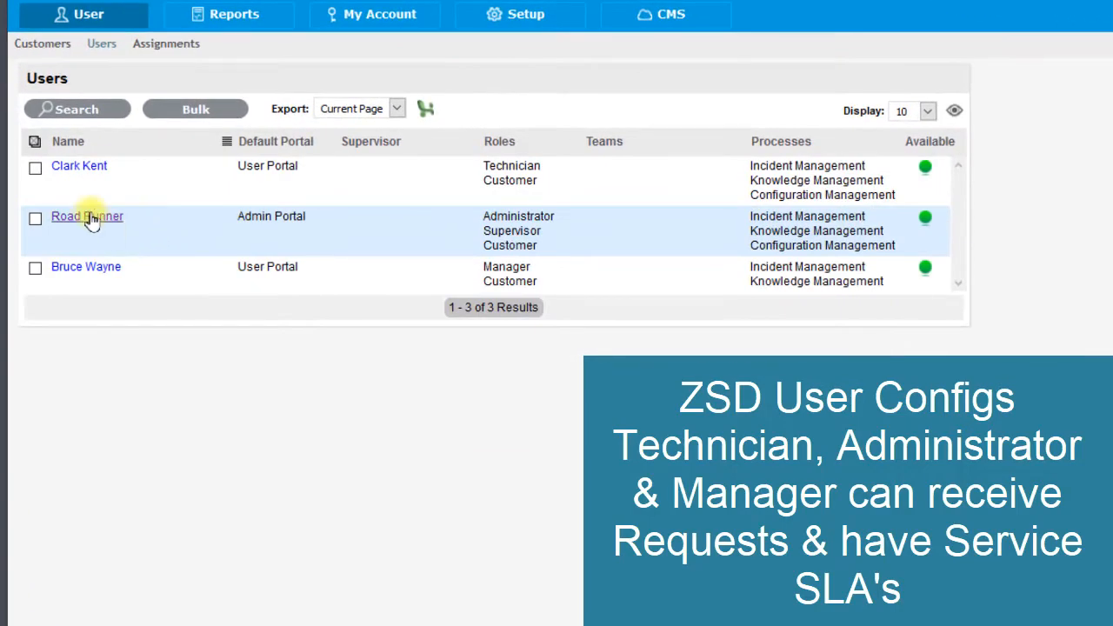
click(123, 221)
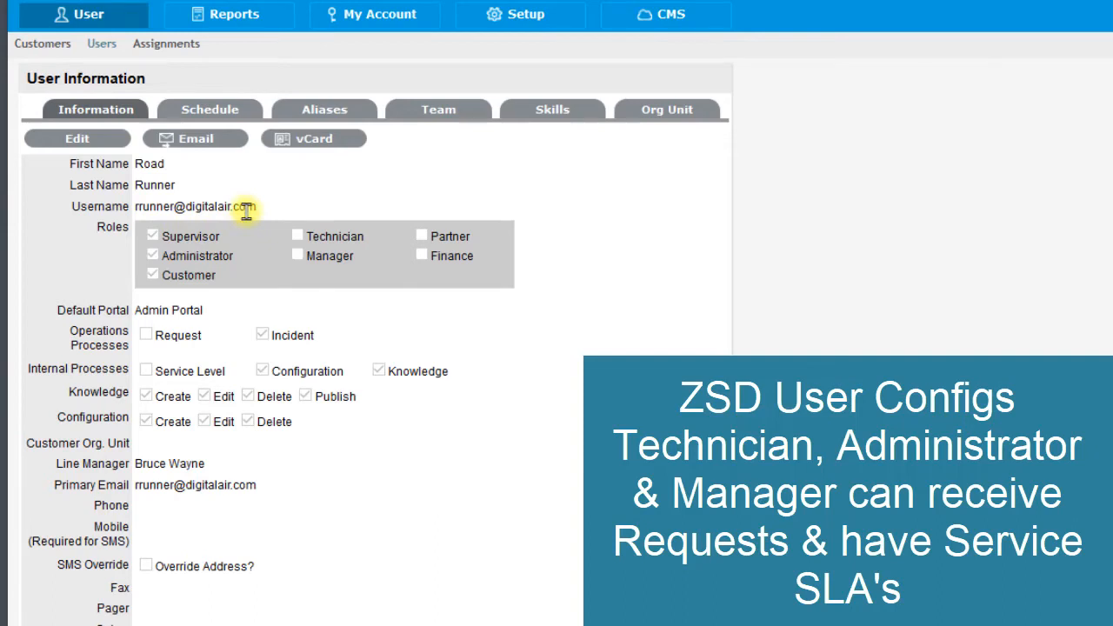
click(92, 141)
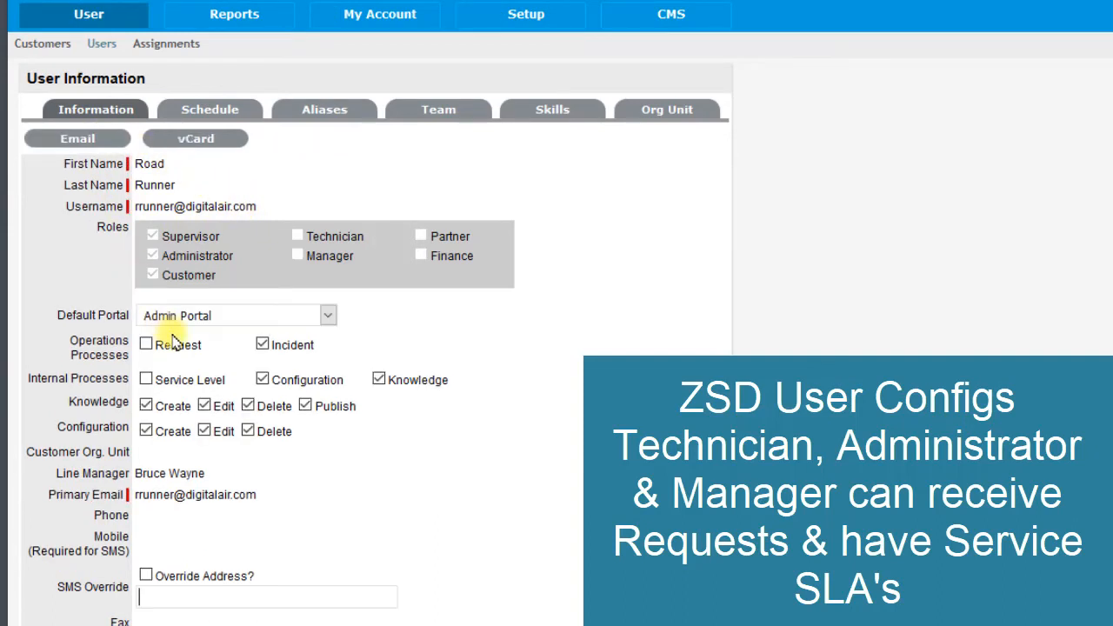
click(146, 344)
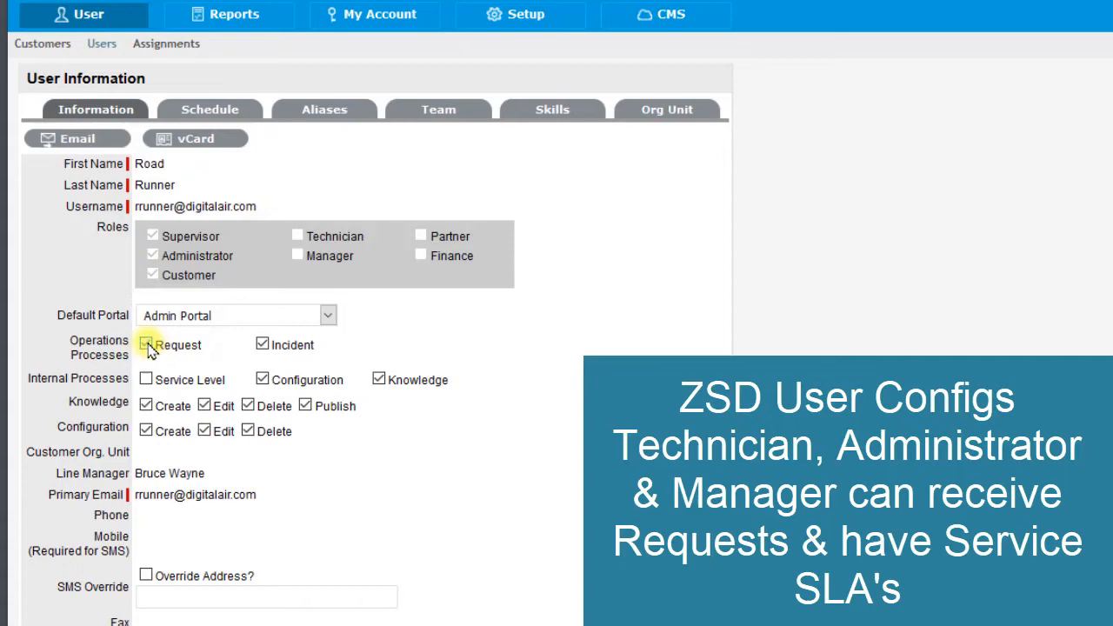
click(378, 377)
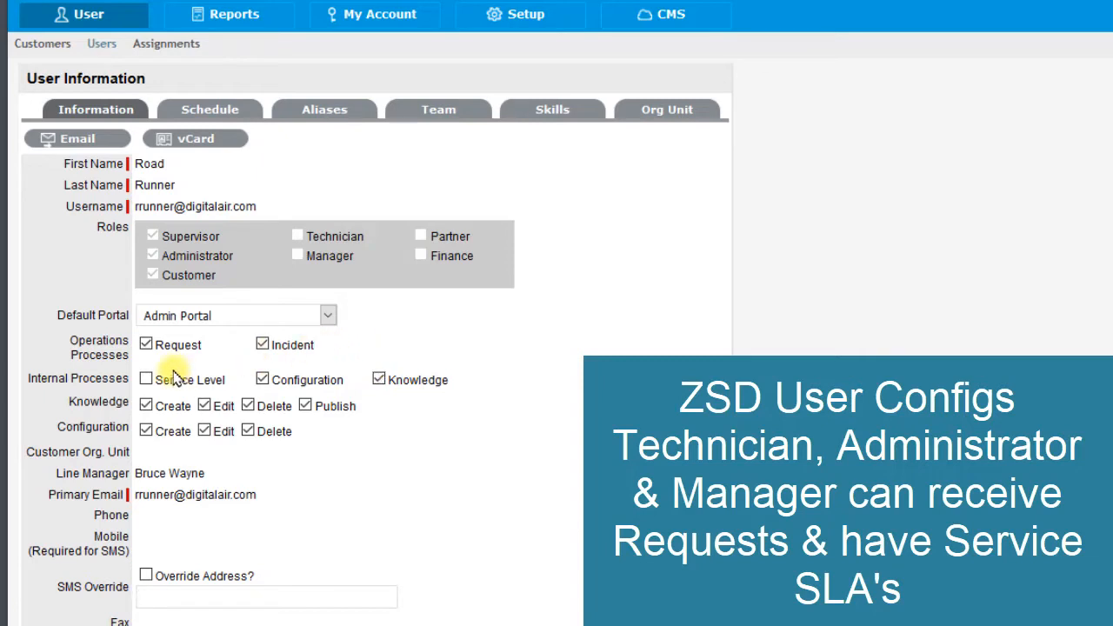
click(145, 380)
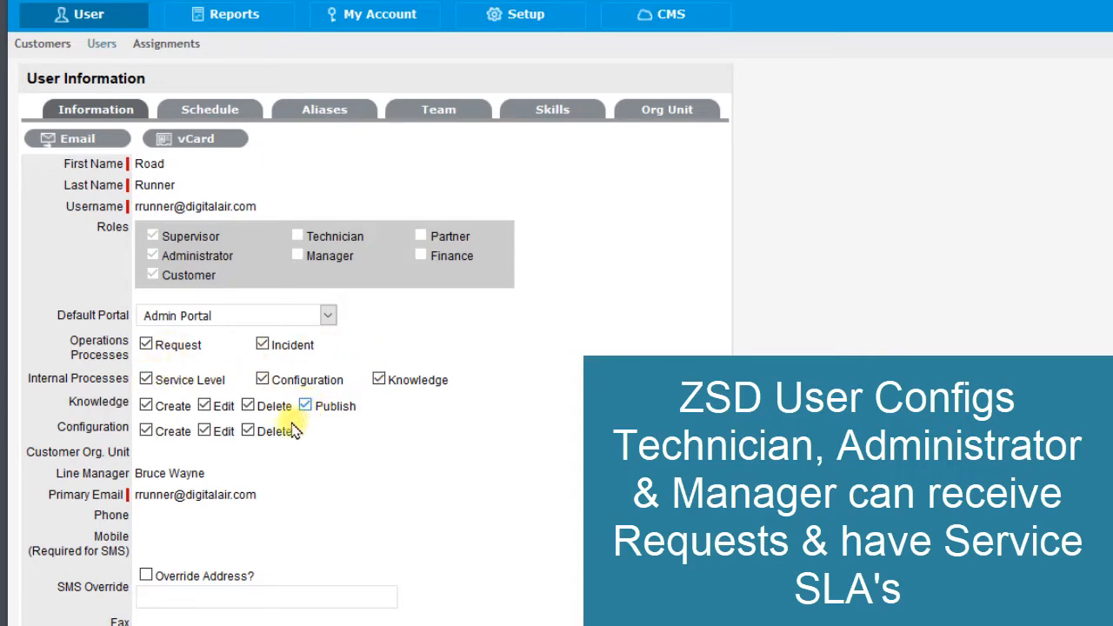
drag(208, 473, 160, 475)
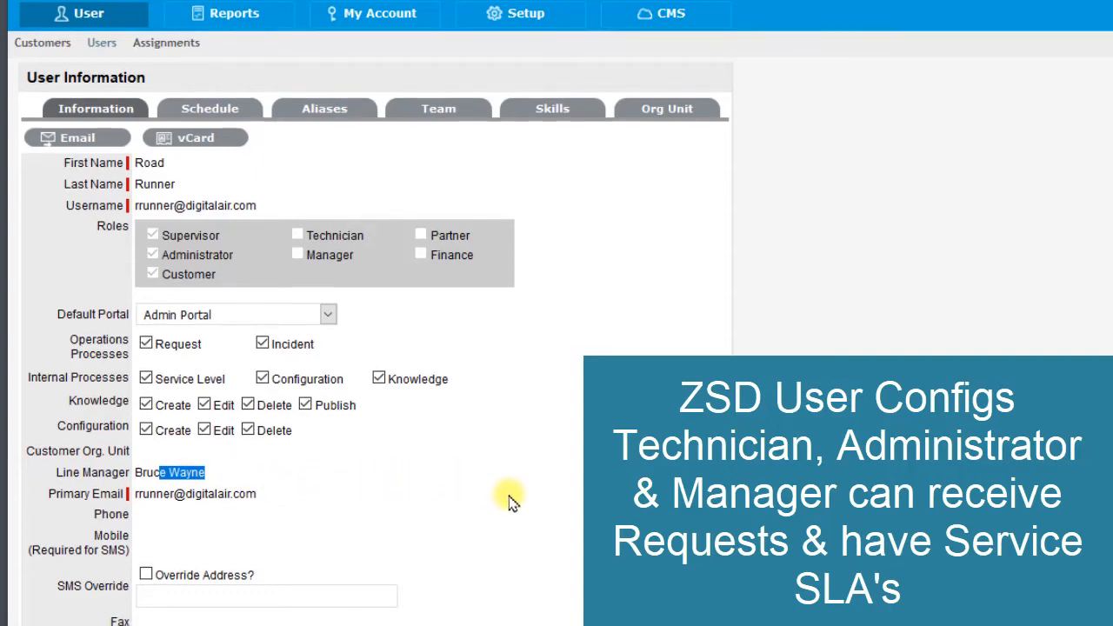
scroll(510, 499, down, 3)
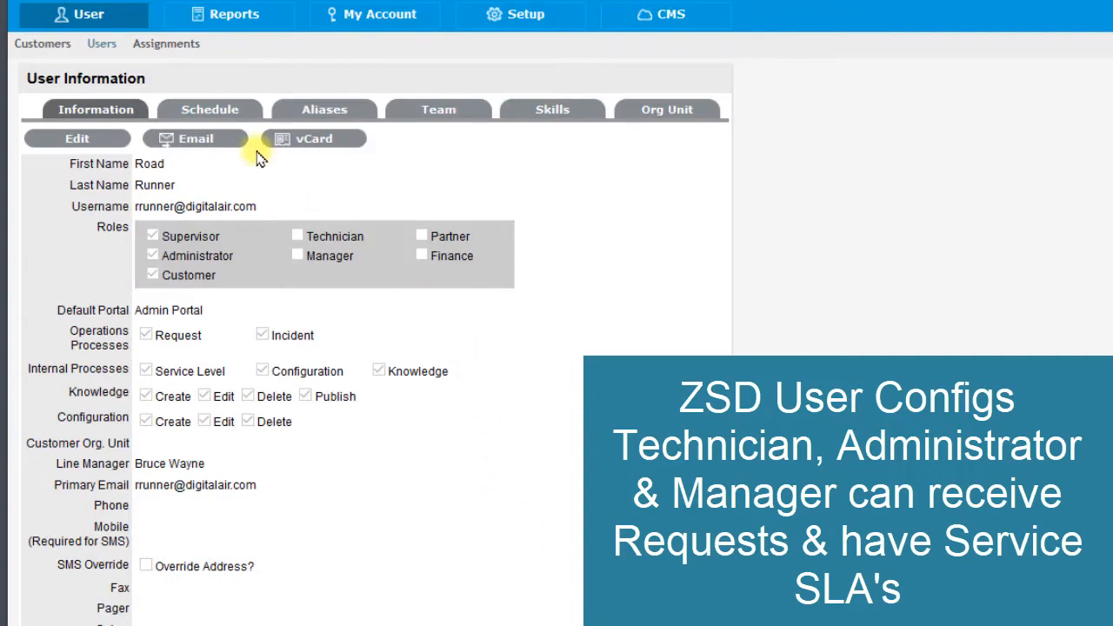
- Edit the user with the Technician role, enable the Request and Service Level processes, assign the administrator as supervisor, and save
click(97, 43)
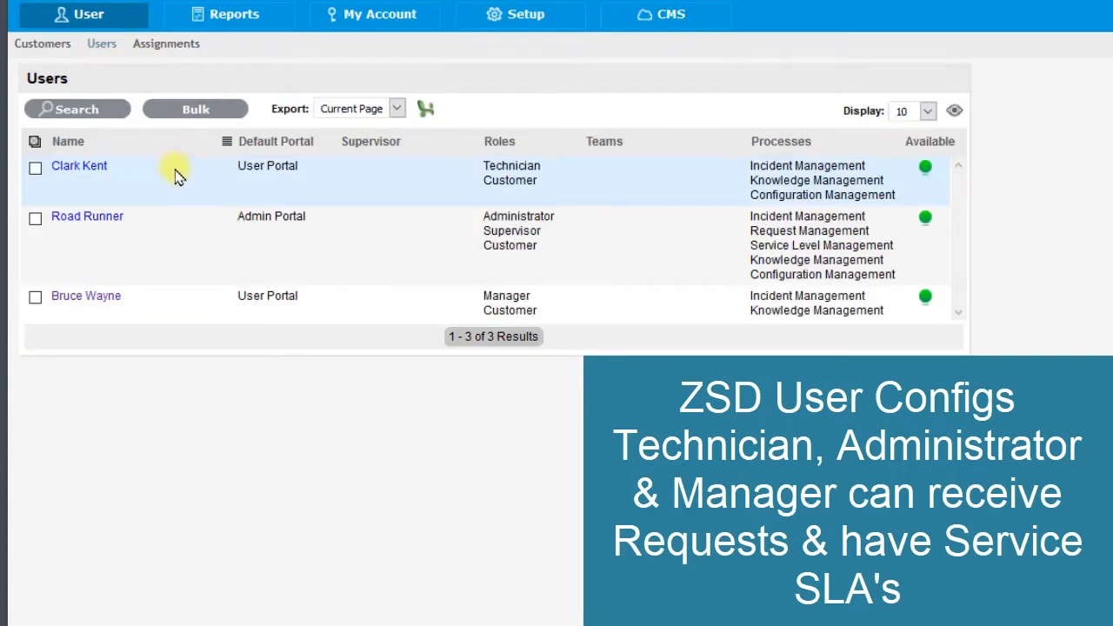
click(80, 167)
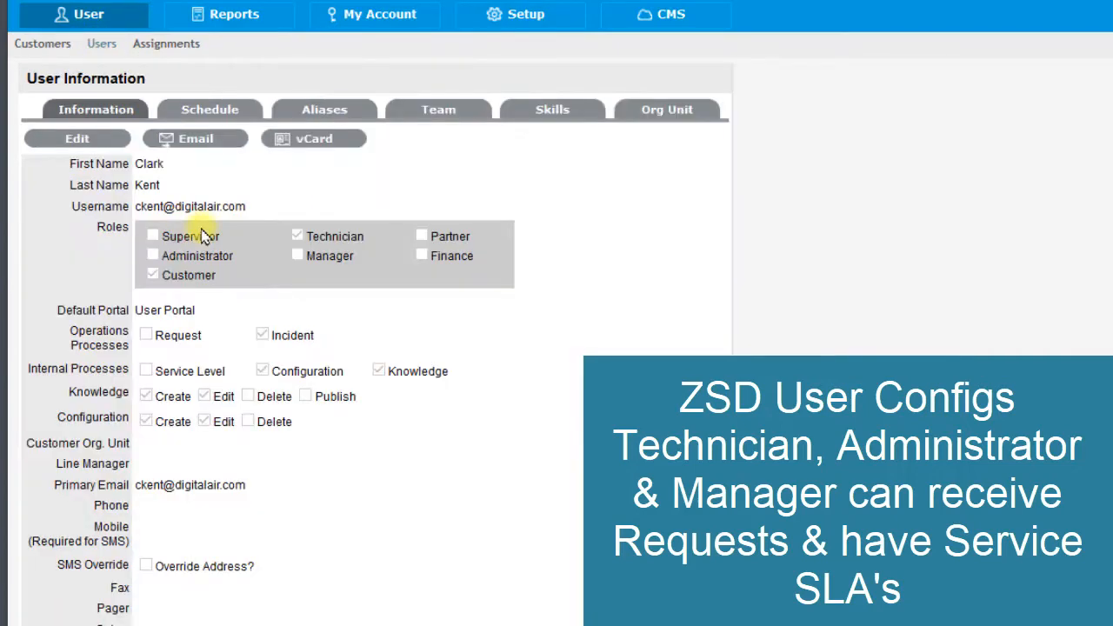
click(83, 139)
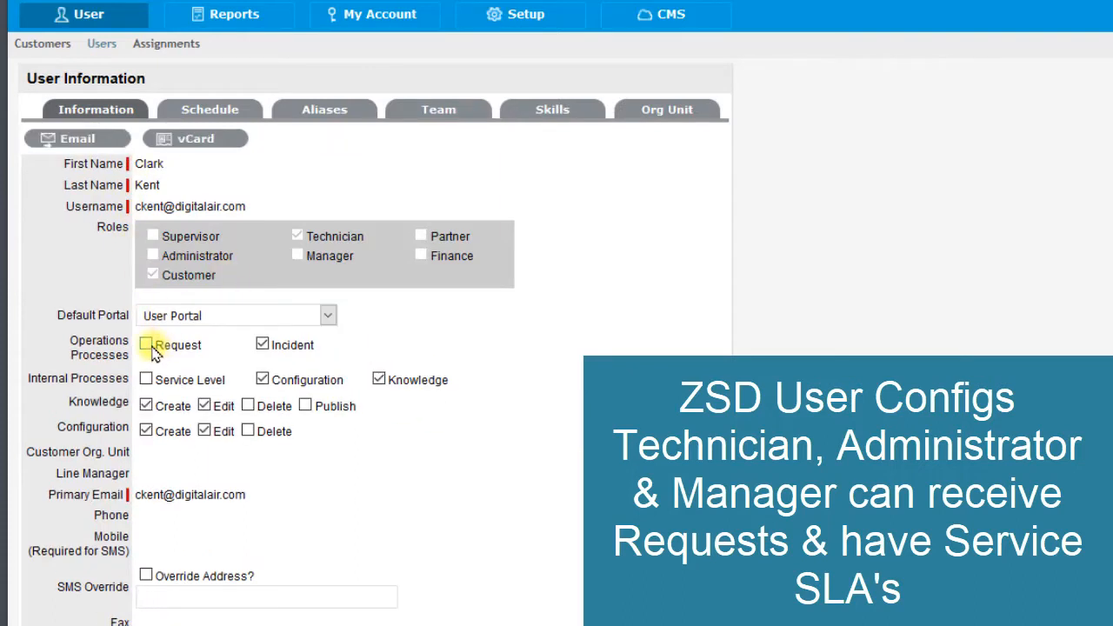
click(148, 346)
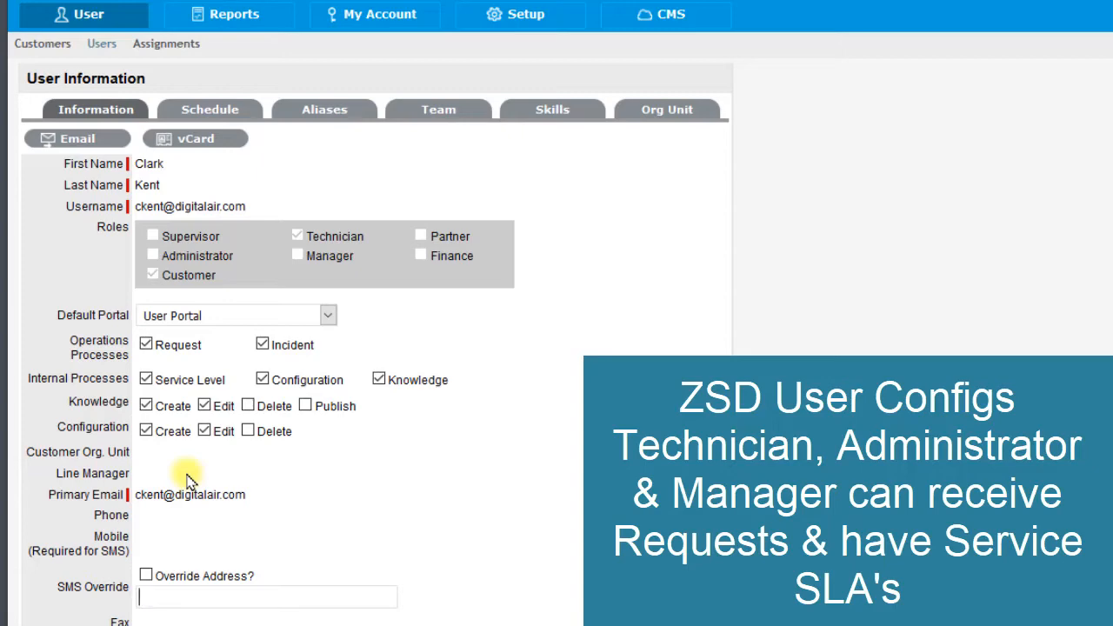
scroll(187, 478, down, 3)
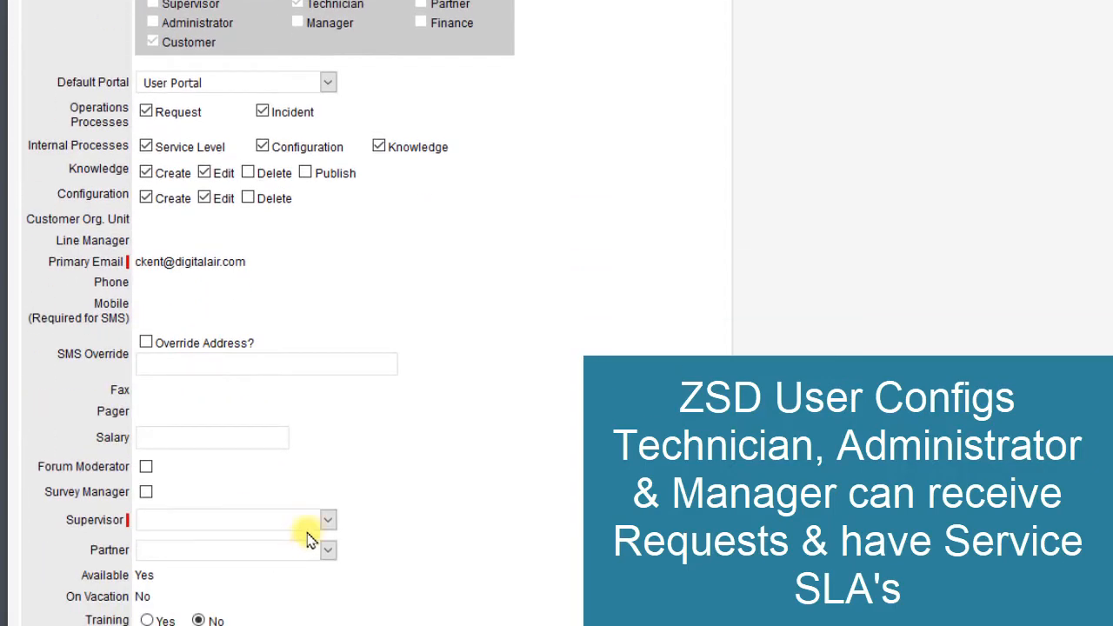
click(328, 522)
click(303, 561)
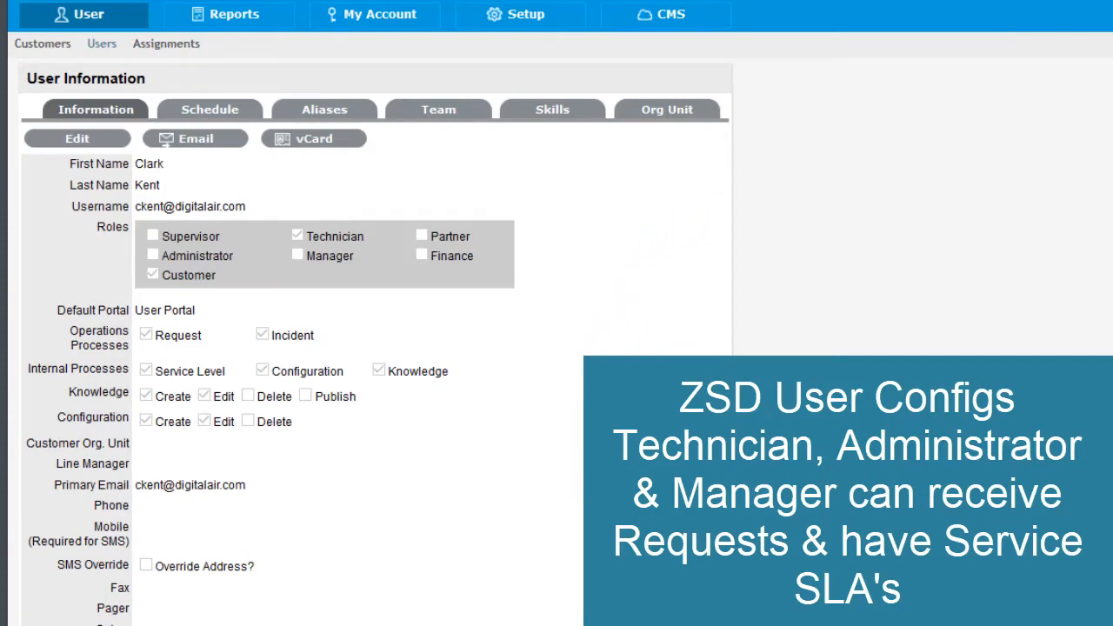
- Synchronize the DigitalAir.com Active Directory server from the LDAP setup
click(524, 26)
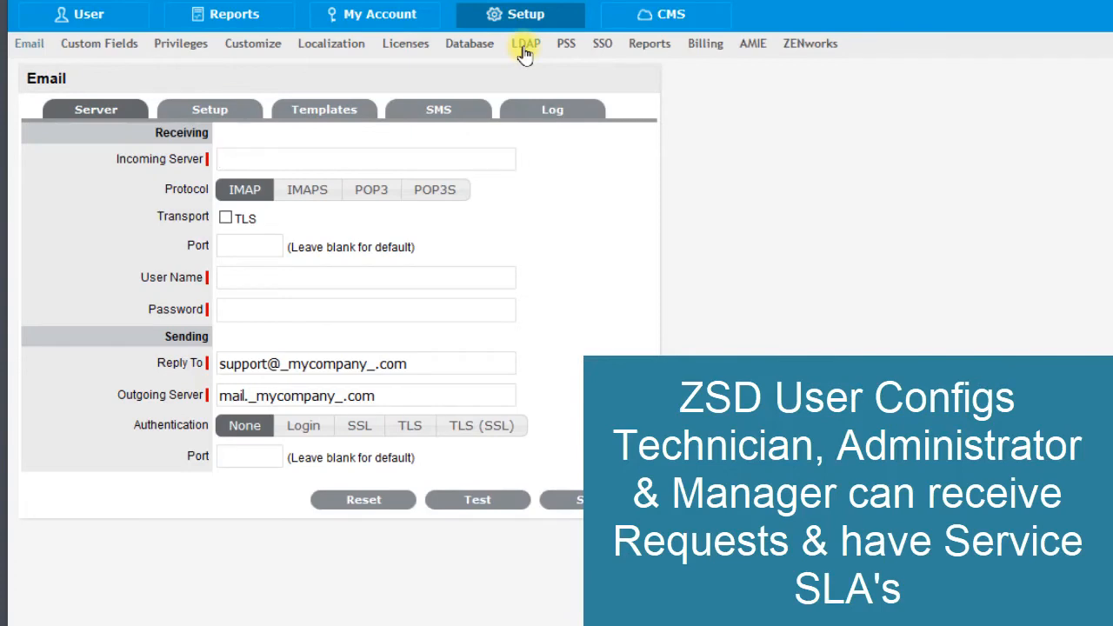
click(525, 45)
click(82, 170)
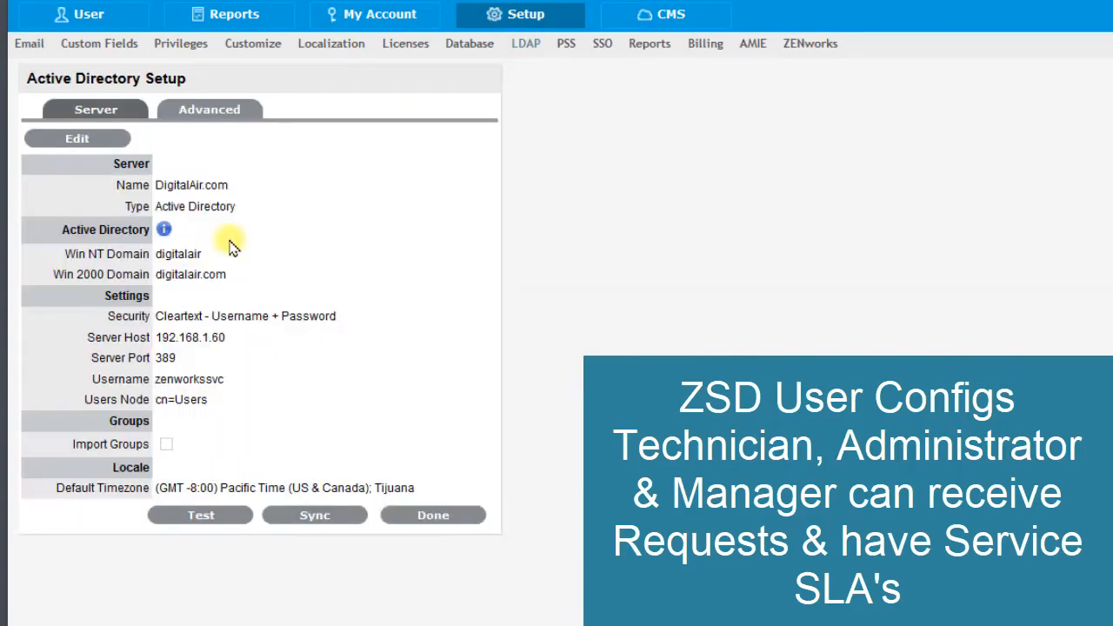
click(299, 516)
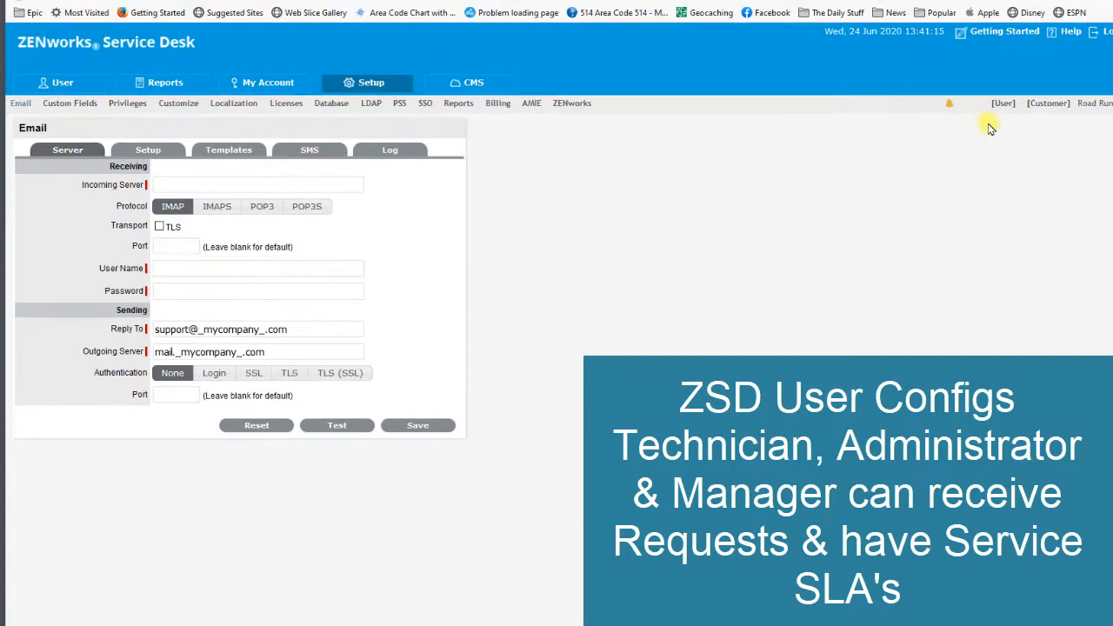
- Review the per-role results in the new DigitalAir.com ADS import summary alert, then close the alerts window
click(949, 103)
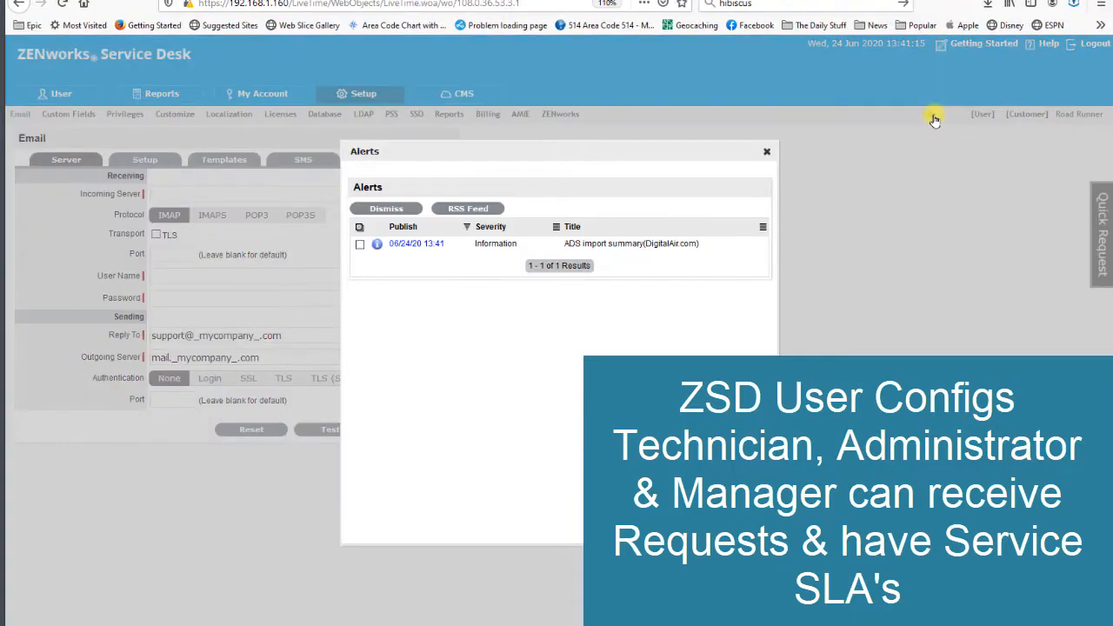
click(417, 243)
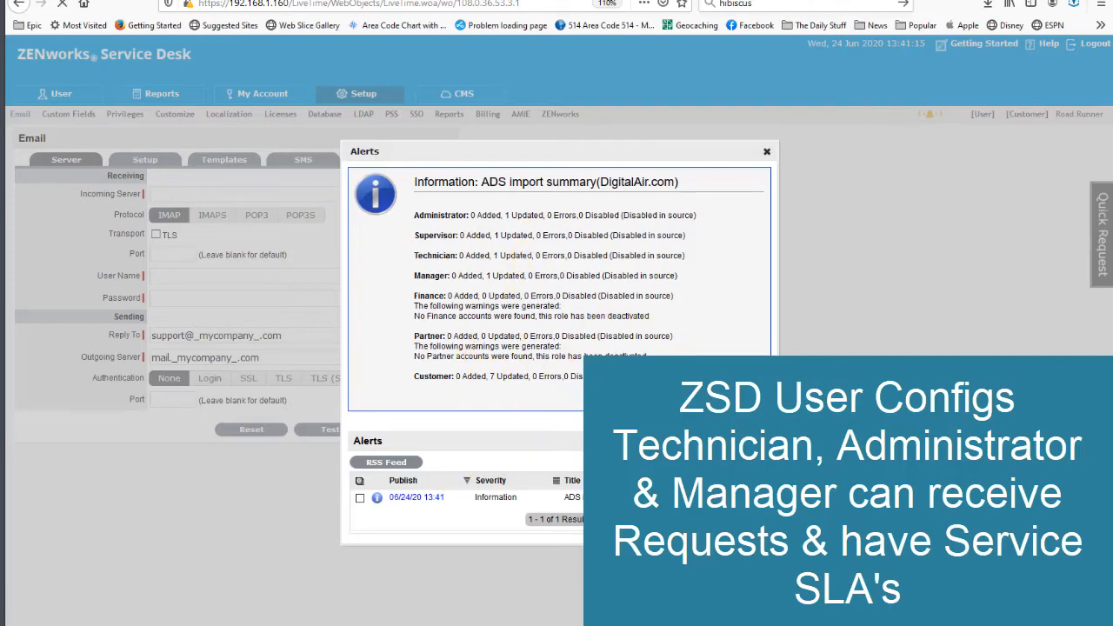
click(675, 336)
click(766, 152)
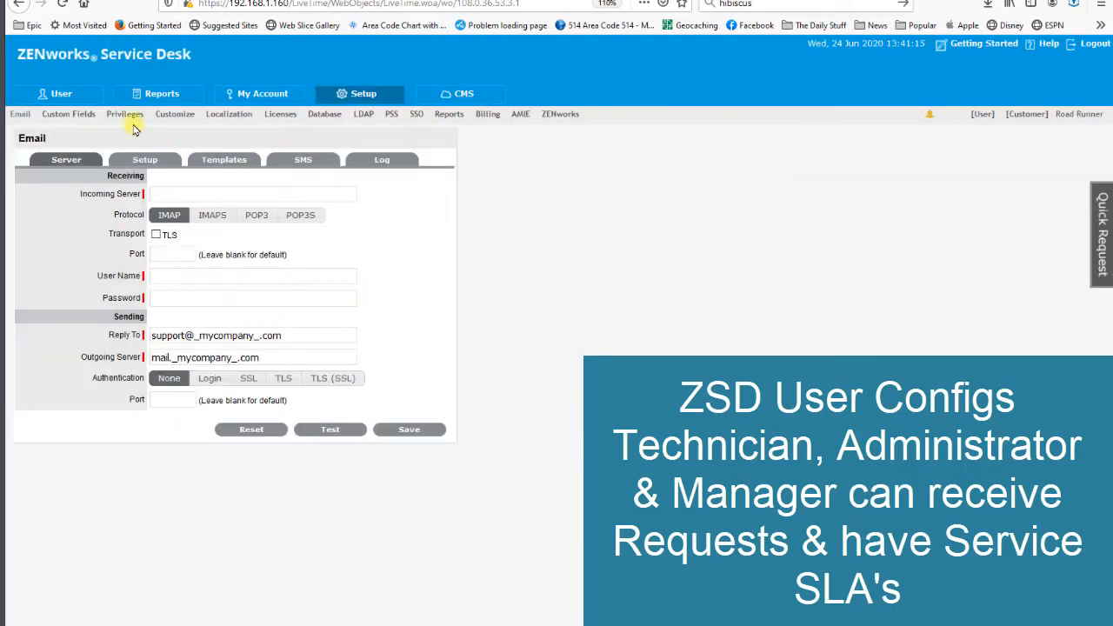
- Open the technician's user record and check the assigned line manager
click(79, 102)
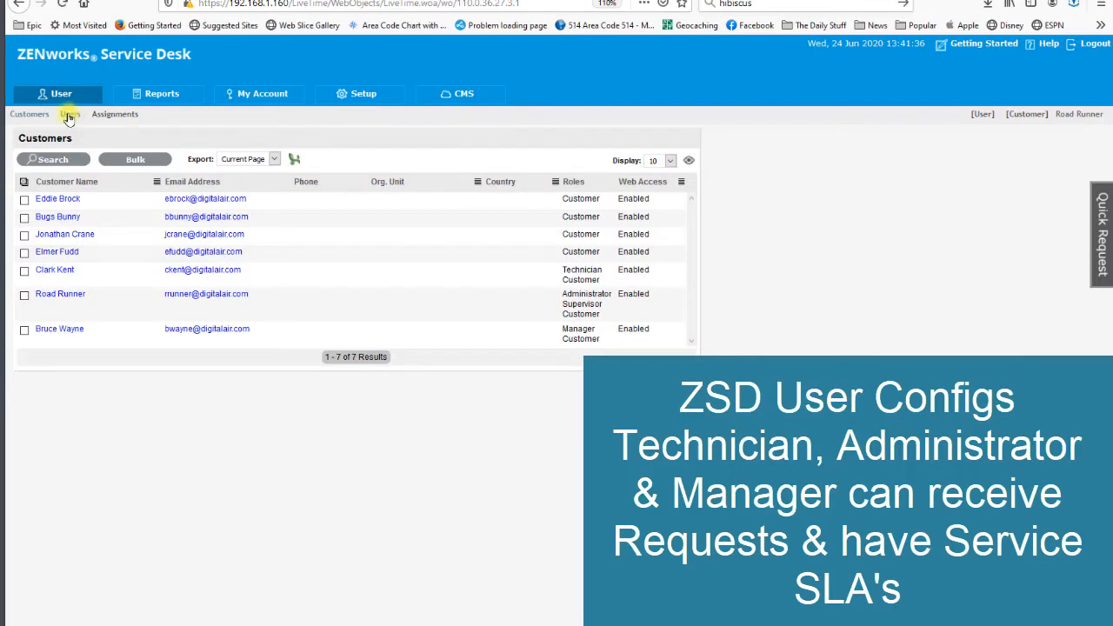
click(70, 114)
click(52, 199)
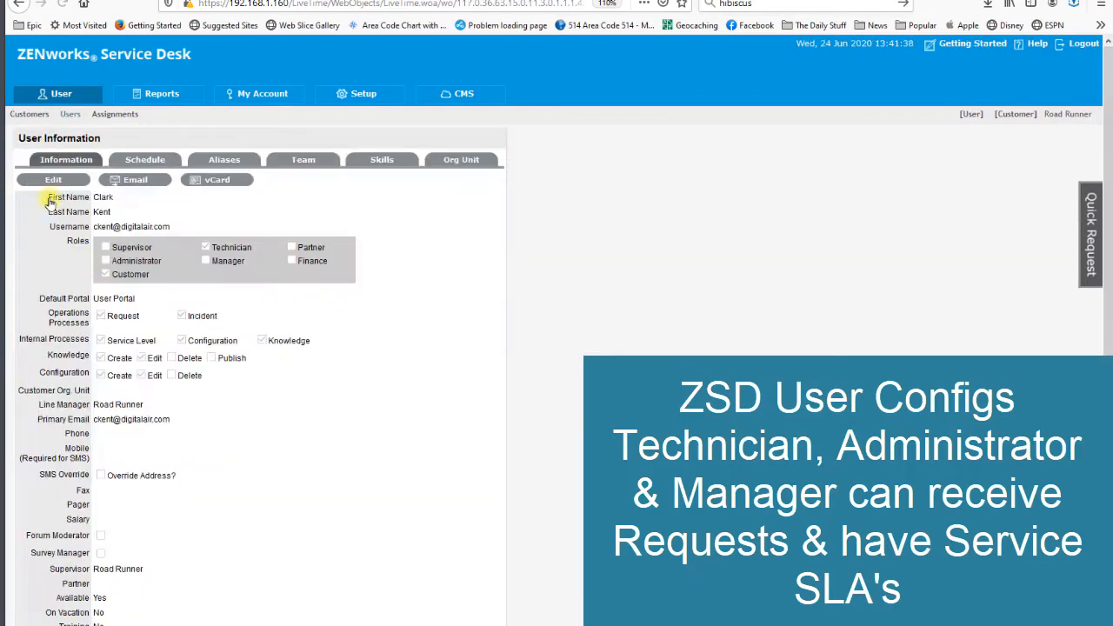
drag(97, 404, 208, 419)
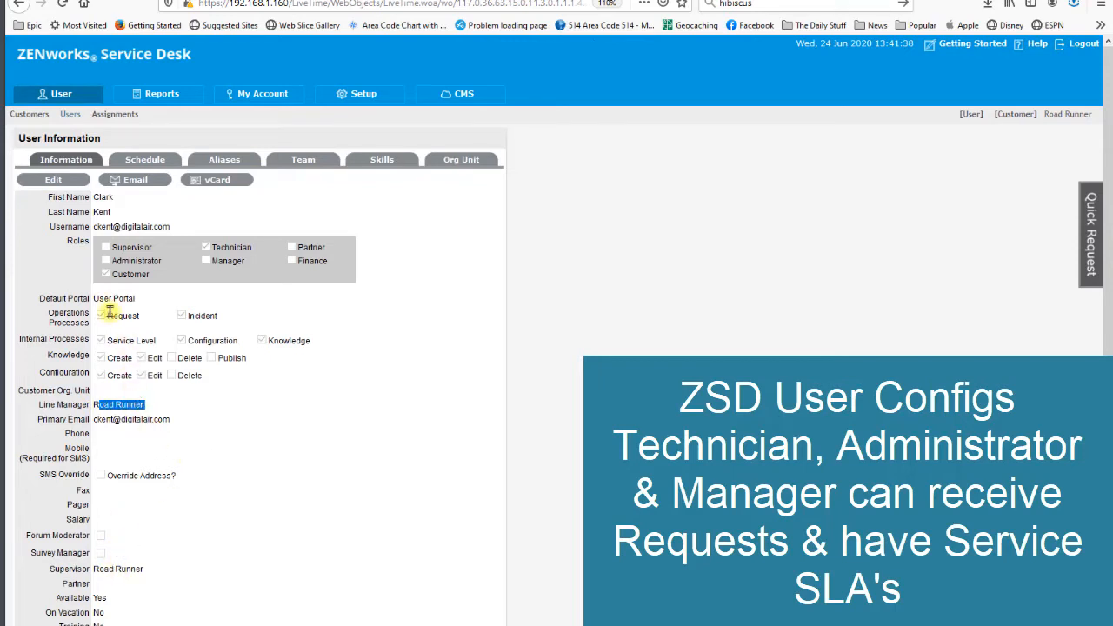
- Edit the user with the Manager role, enable the Request and Service Level processes, and save
click(68, 115)
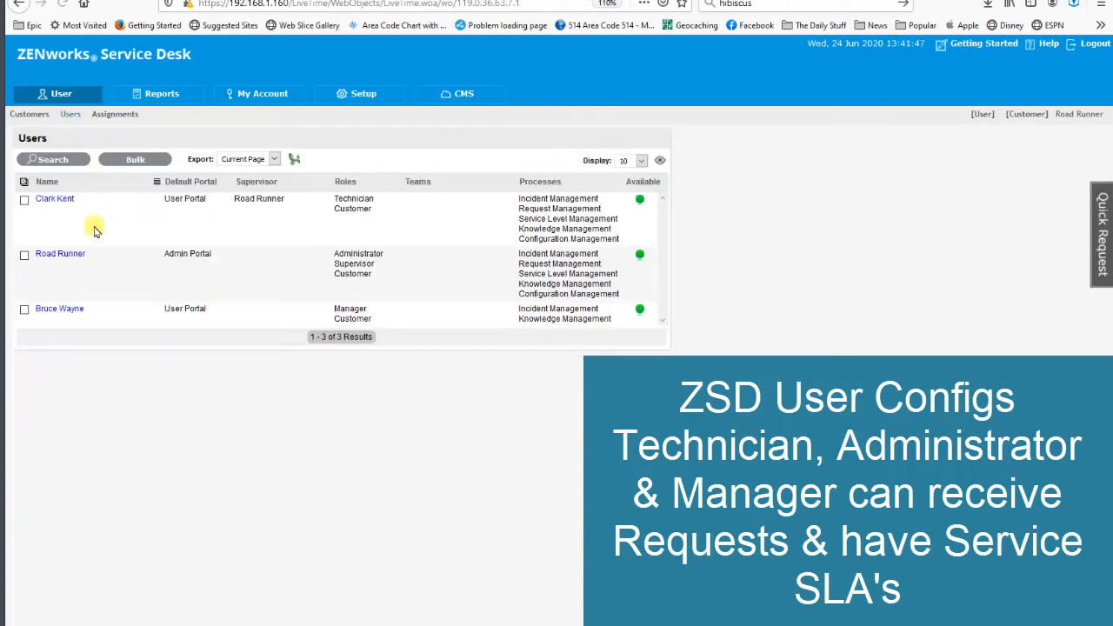
click(56, 310)
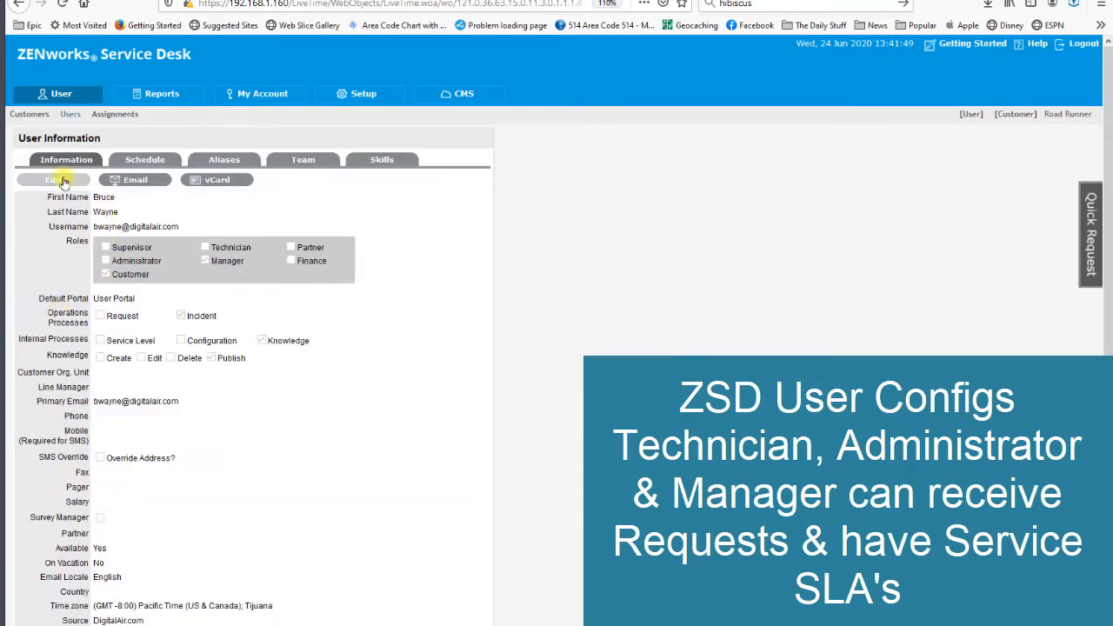
click(100, 322)
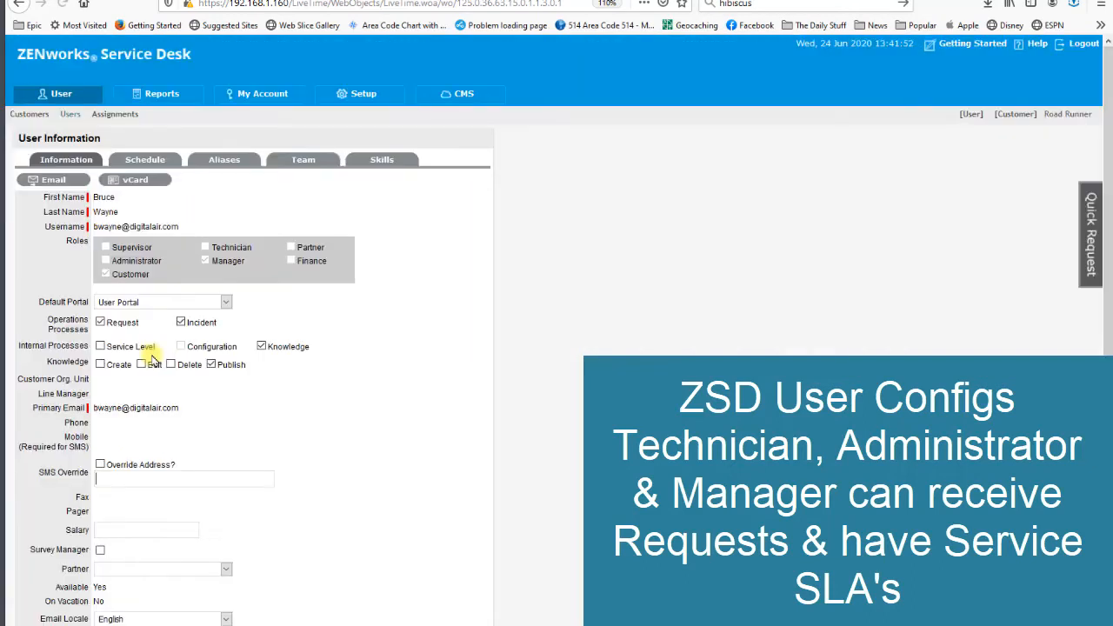
click(100, 346)
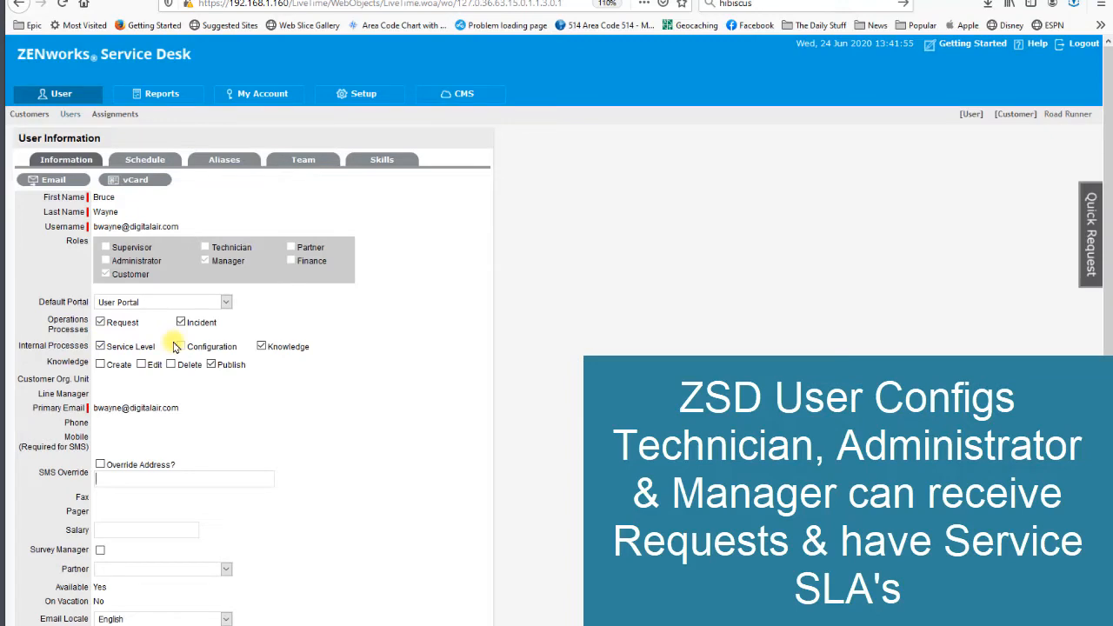
scroll(175, 346, down, 3)
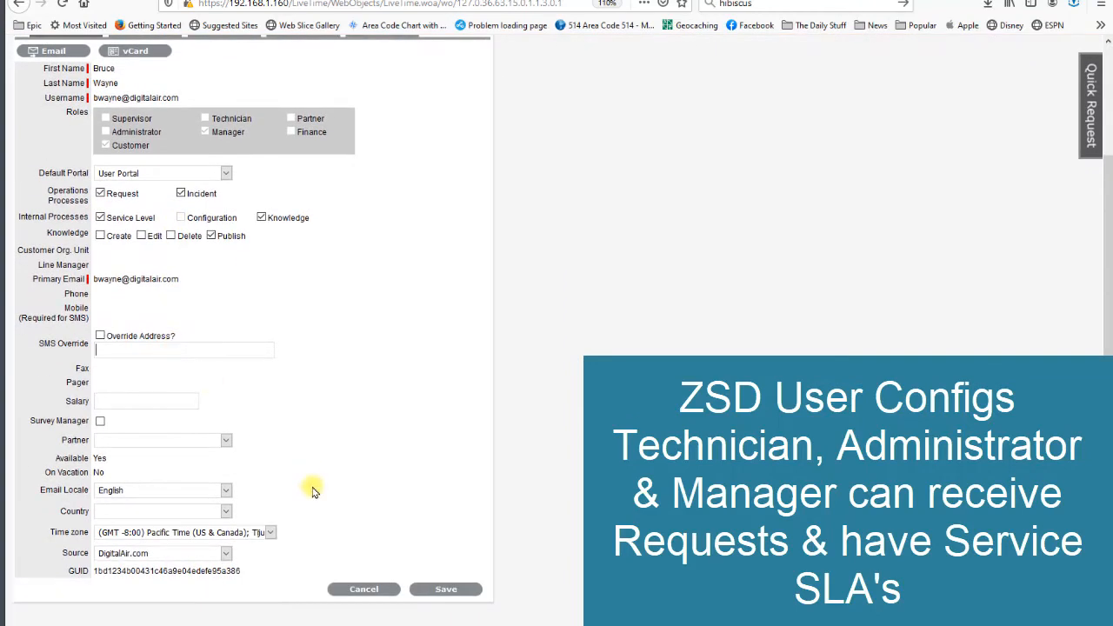
click(431, 592)
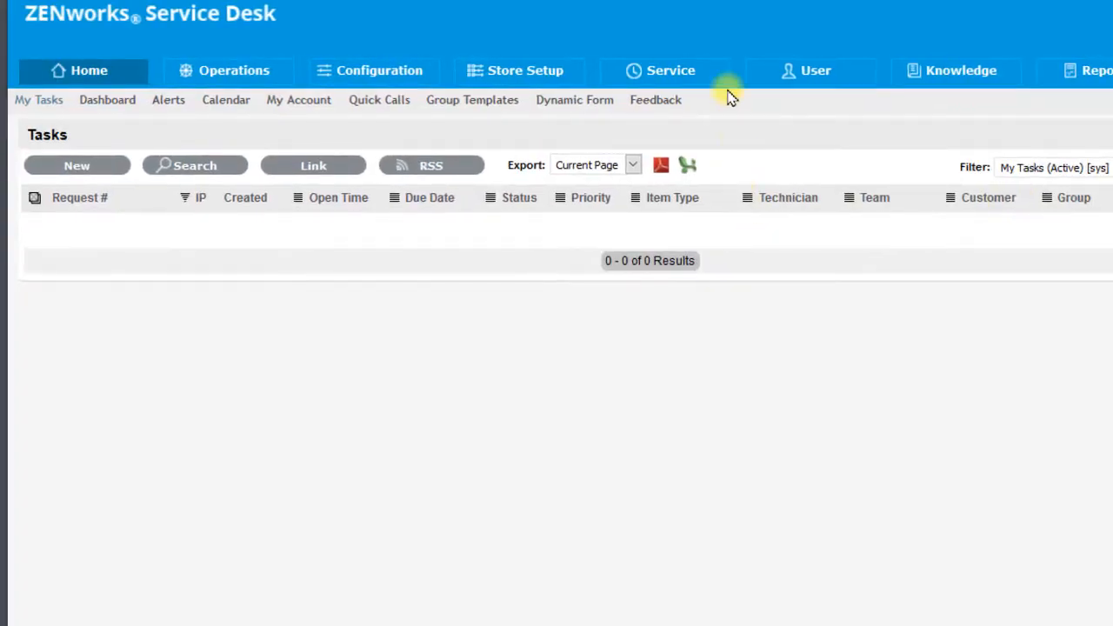
- Create a new service level agreement named Store SLA and assign the administrator user as its service level manager
click(666, 71)
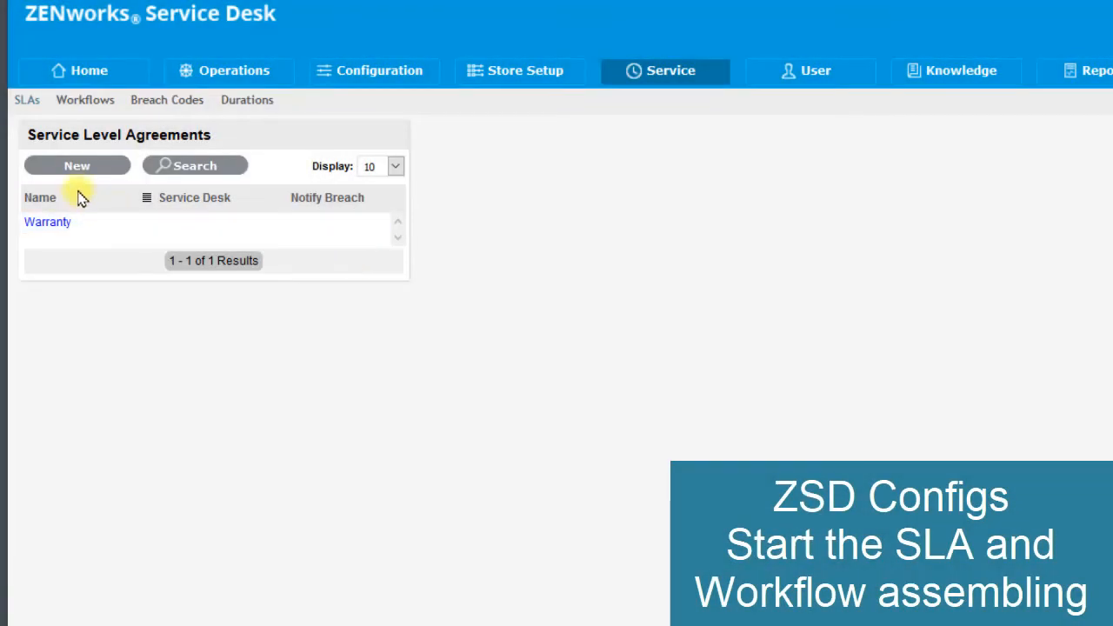
click(69, 172)
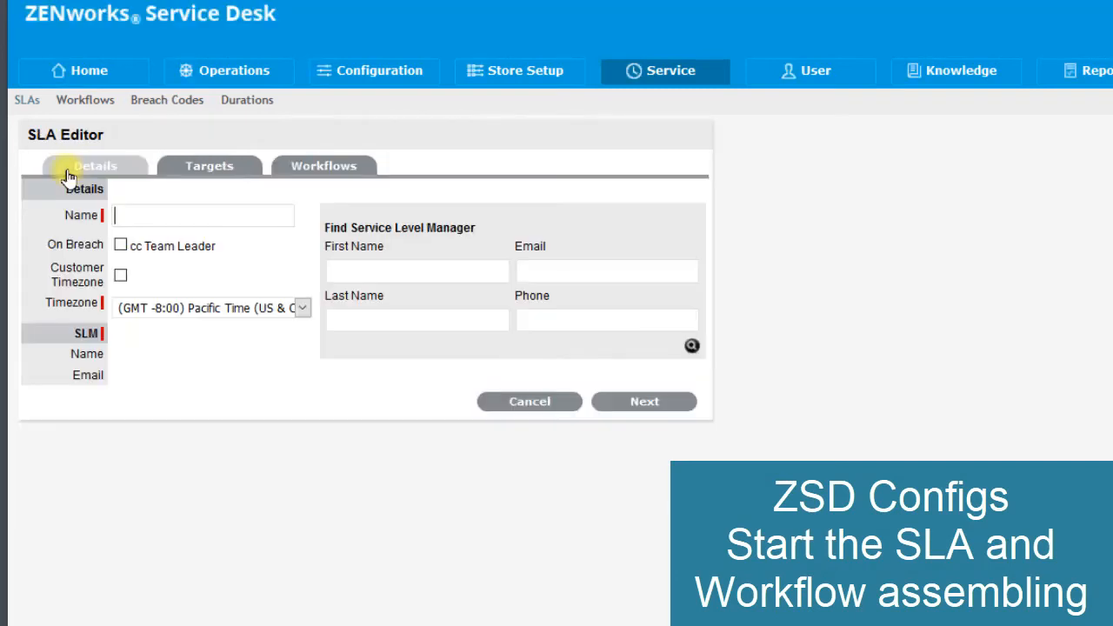
click(133, 213)
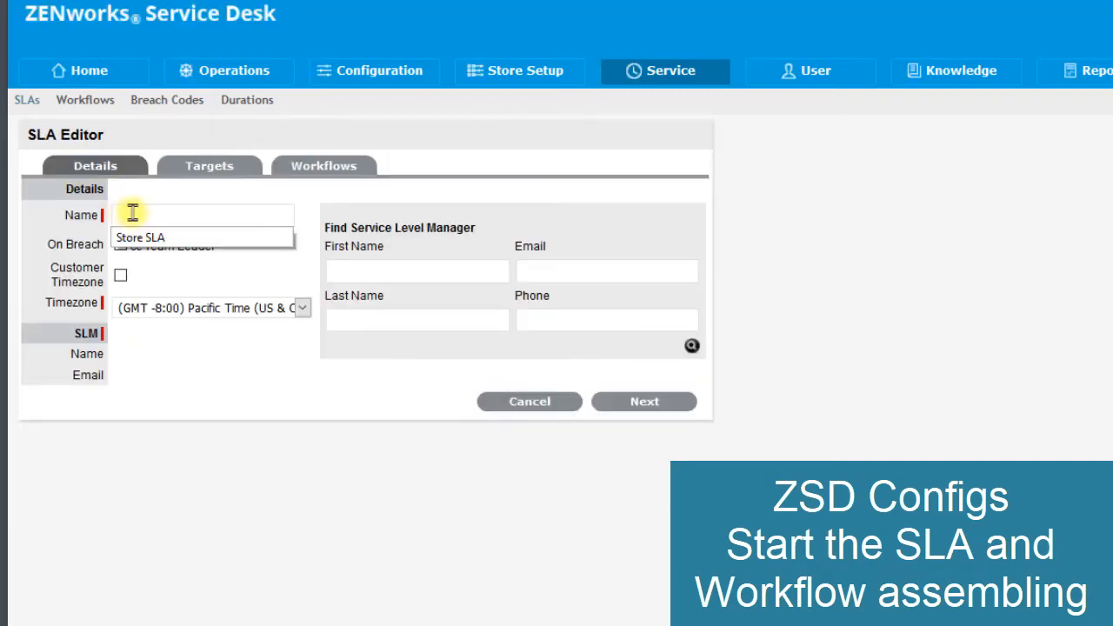
text(S)
click(161, 238)
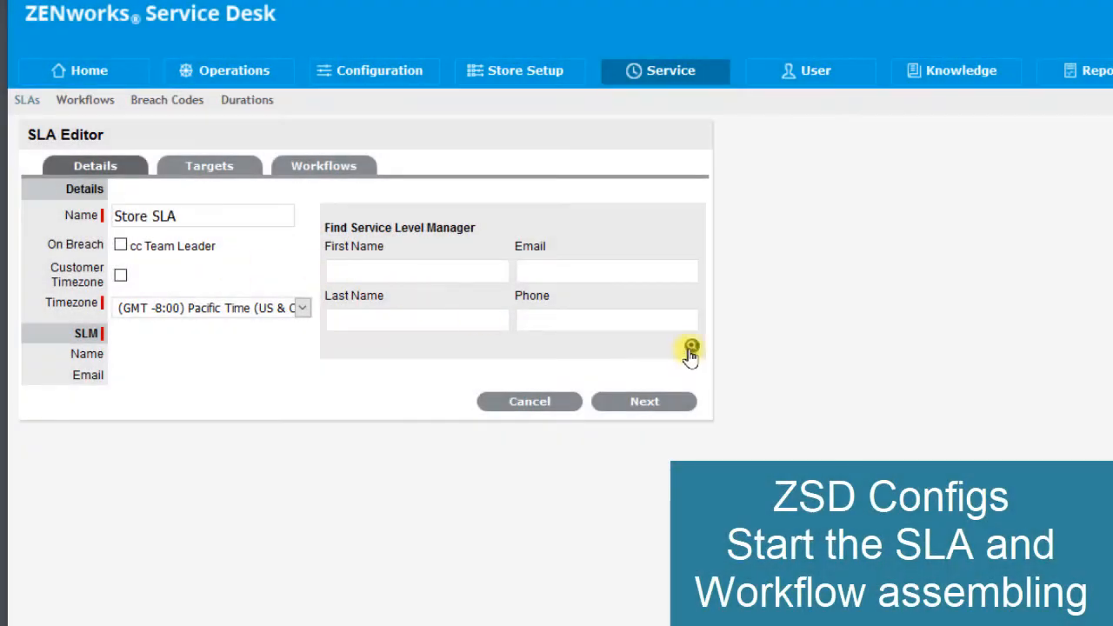
click(691, 349)
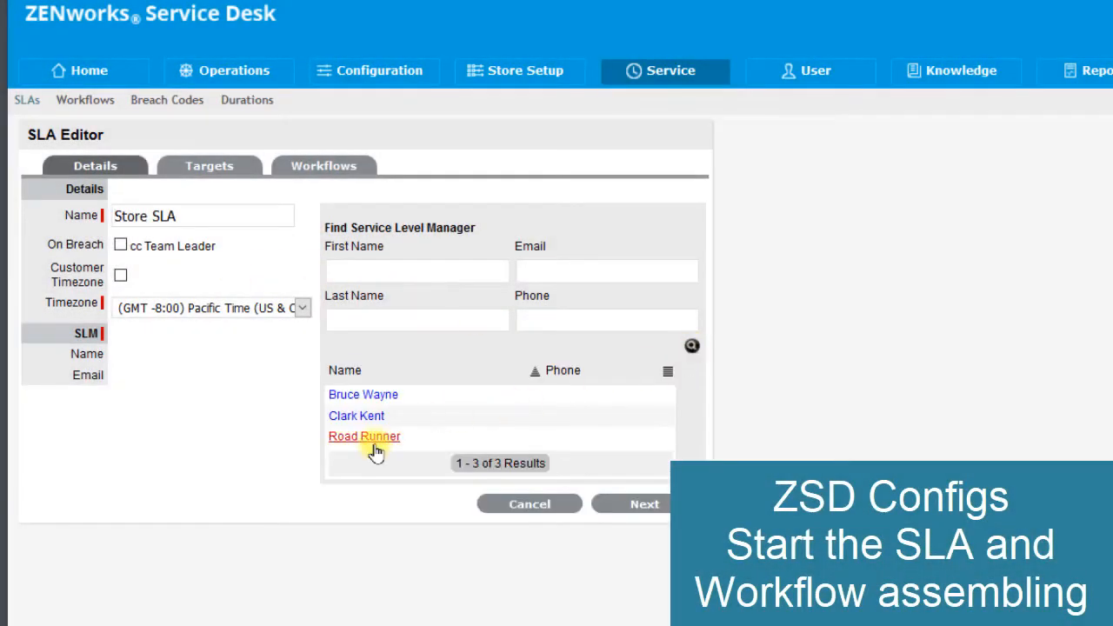
click(374, 445)
click(633, 407)
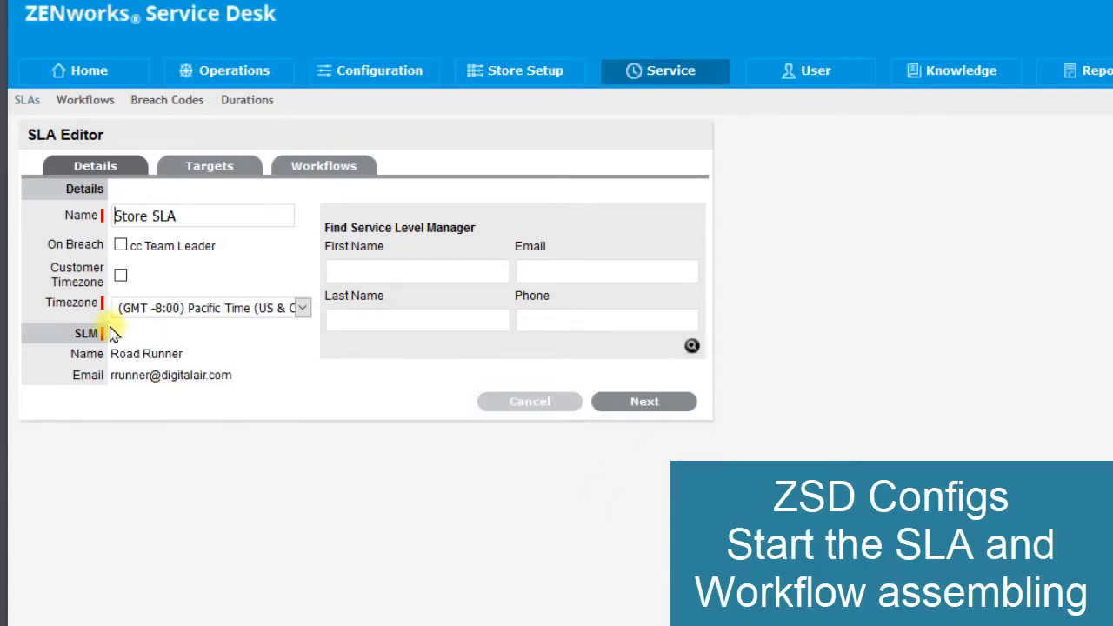
drag(118, 354, 158, 354)
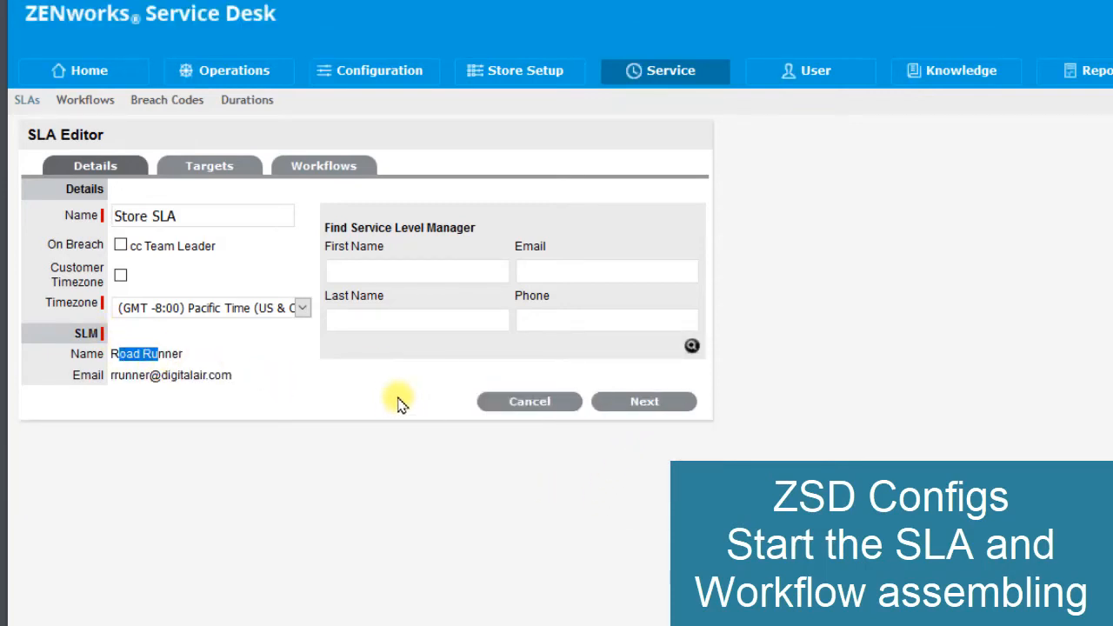
- Accept the default common targets in hours for Store SLA and finish it without adding workflows
click(647, 411)
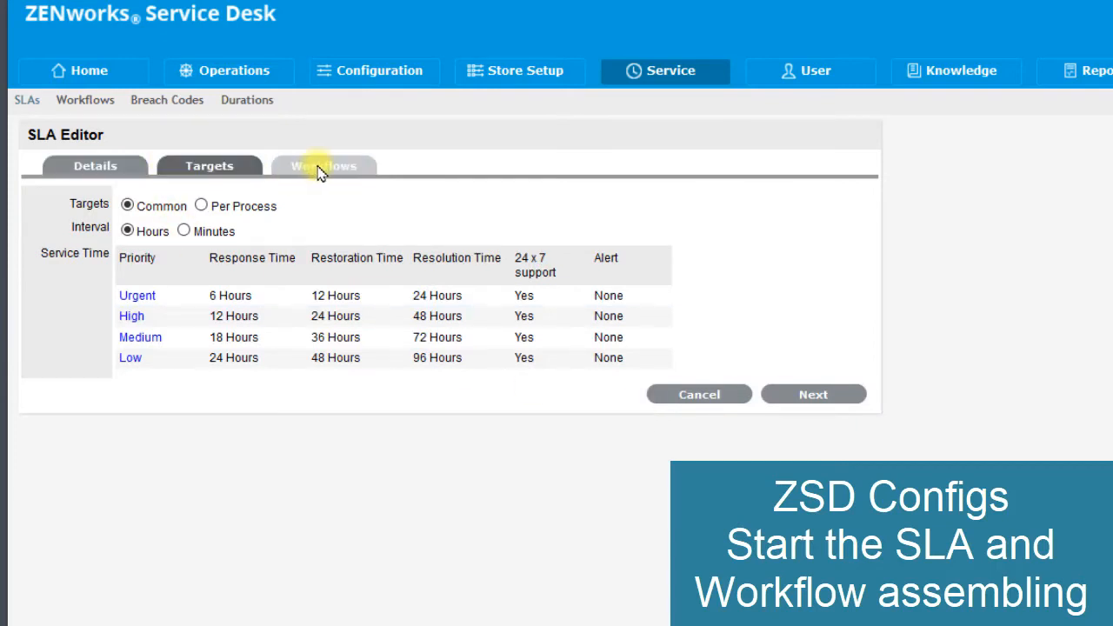
click(799, 397)
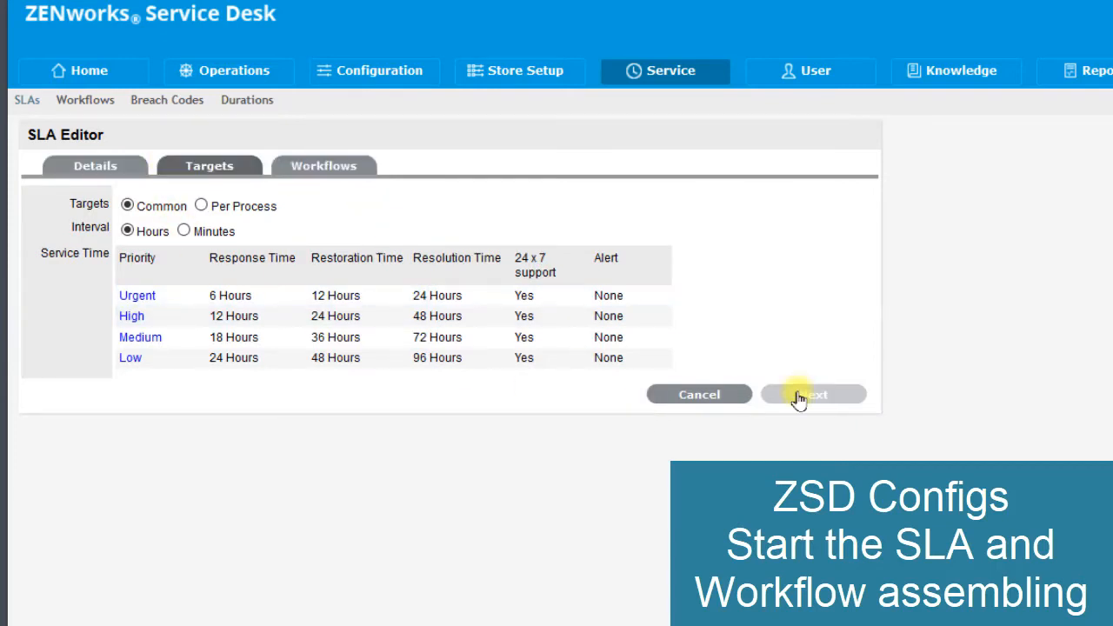
click(658, 305)
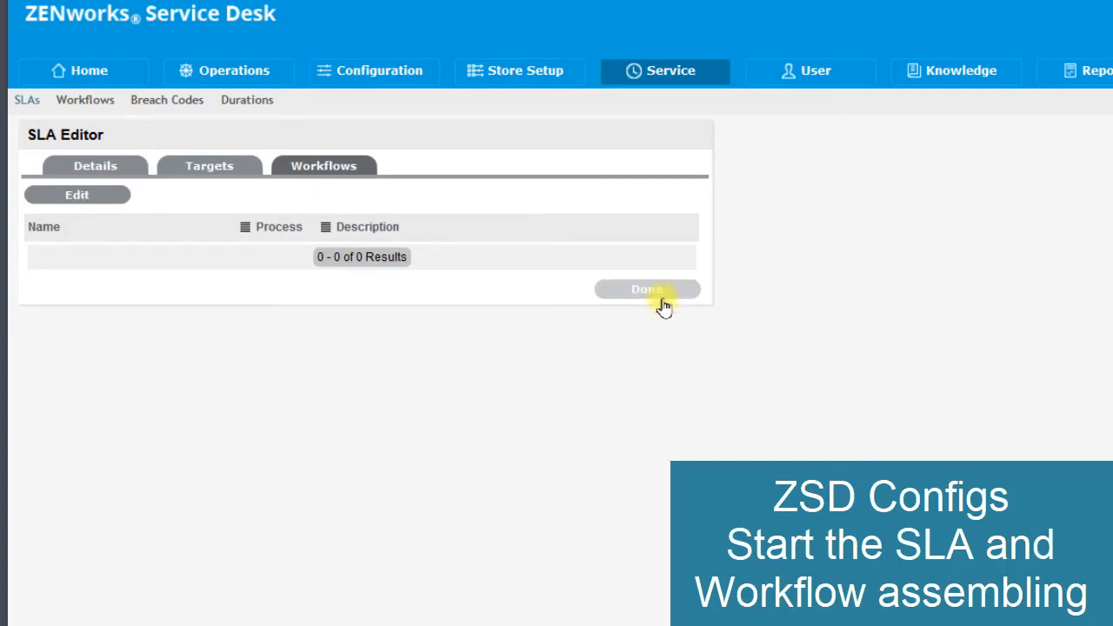
click(659, 295)
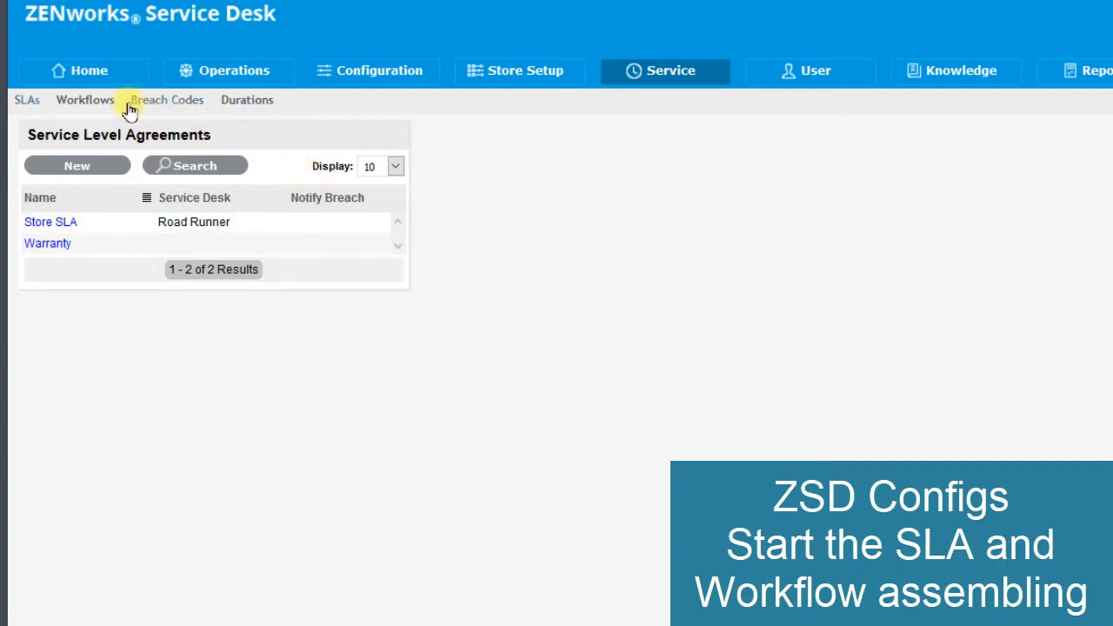
- Create a Service Request workflow named Line Manager Approval with the description "Line Manager Approval Workflow"
click(80, 104)
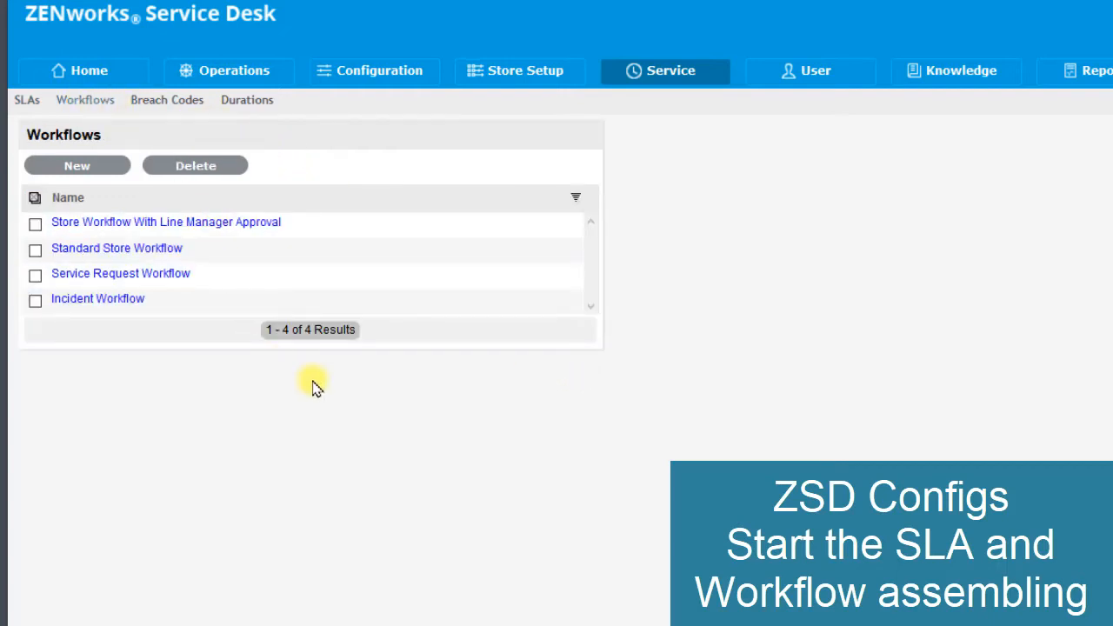
click(55, 165)
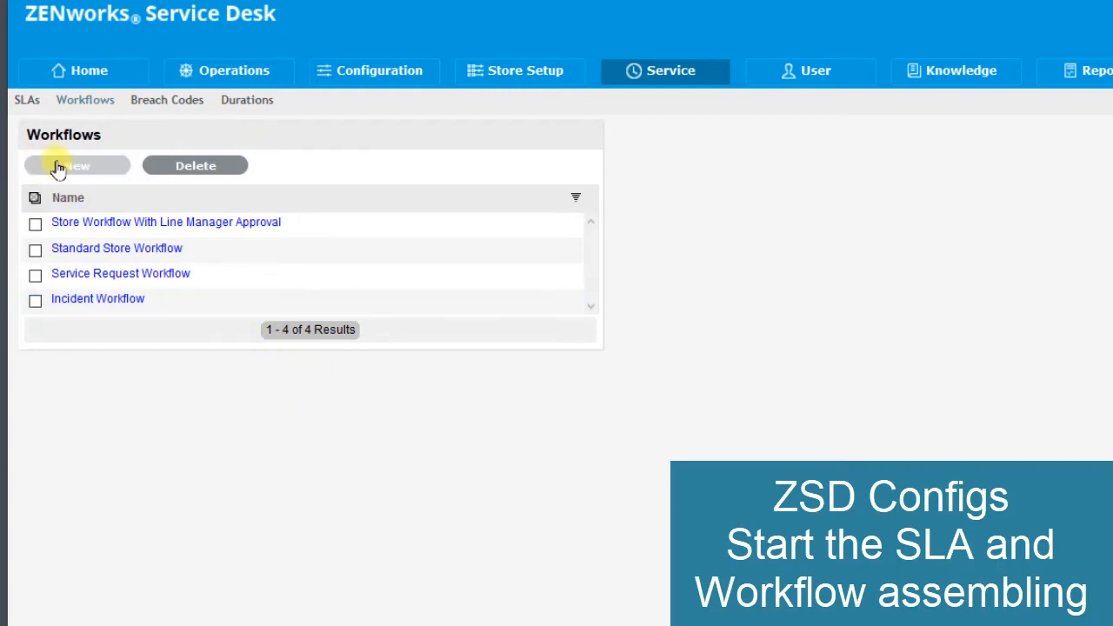
drag(258, 198, 116, 205)
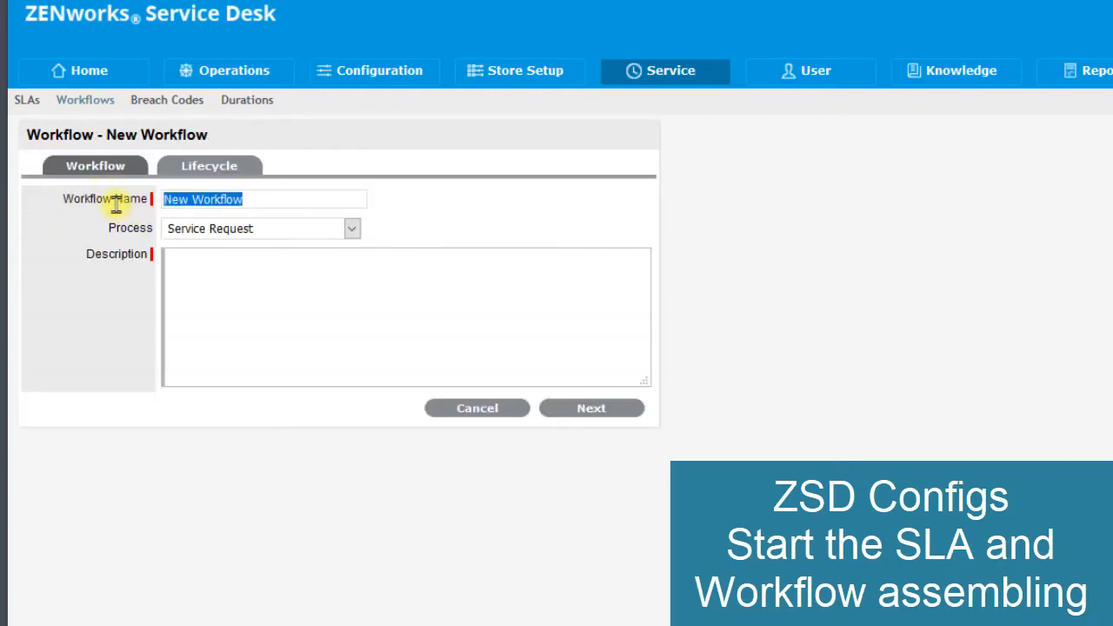
text(L)
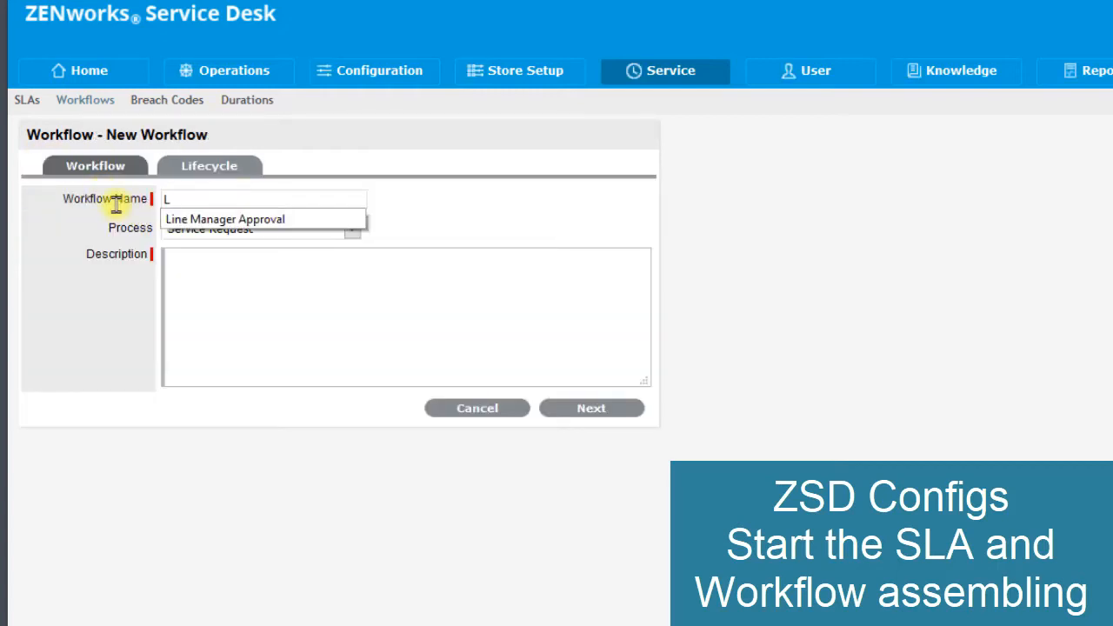
click(178, 218)
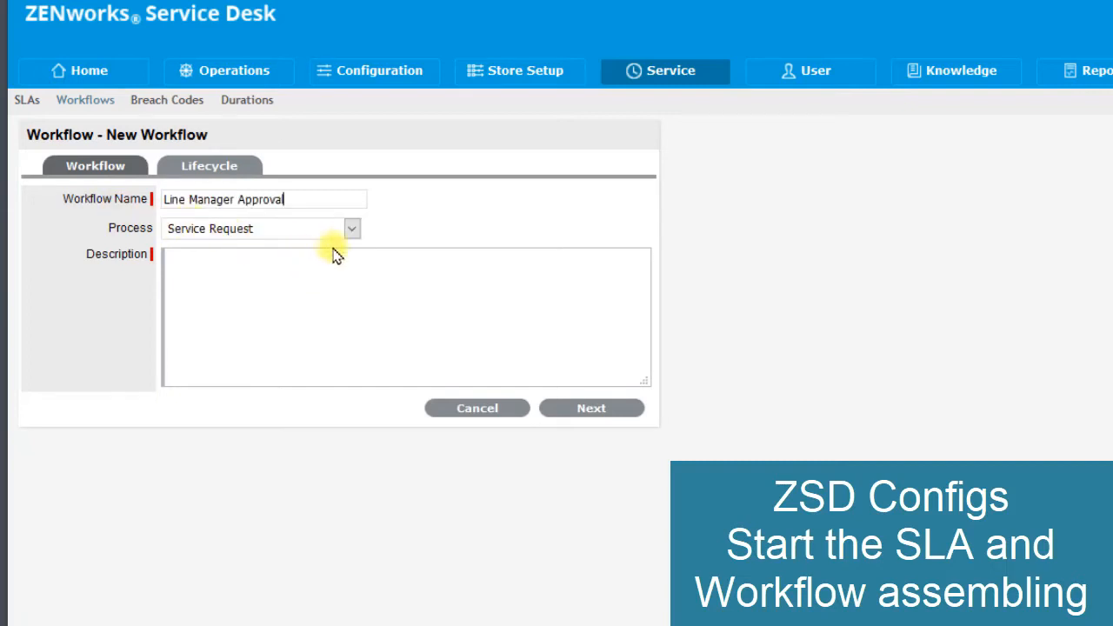
click(254, 296)
drag(313, 199, 137, 200)
key(ctrl+c)
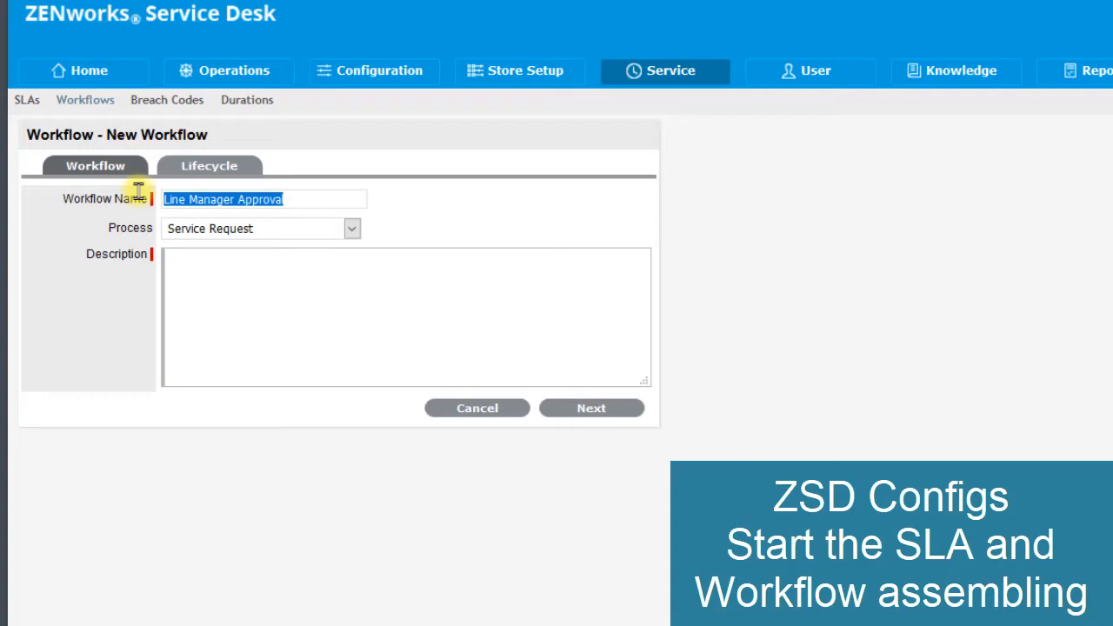
click(228, 296)
key(ctrl+v)
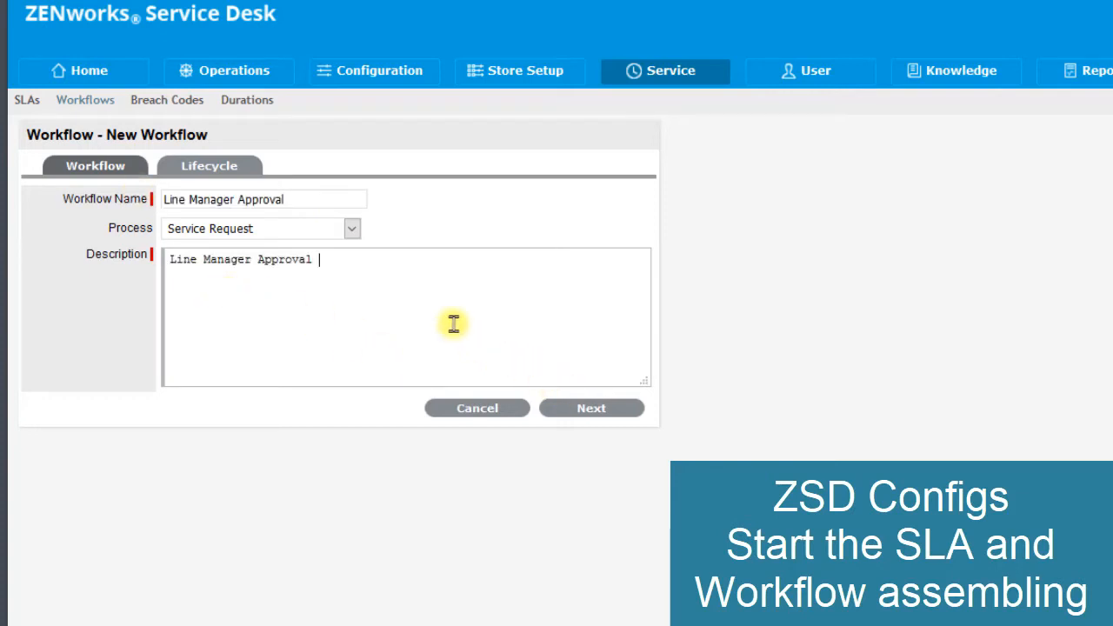
text(Workflow)
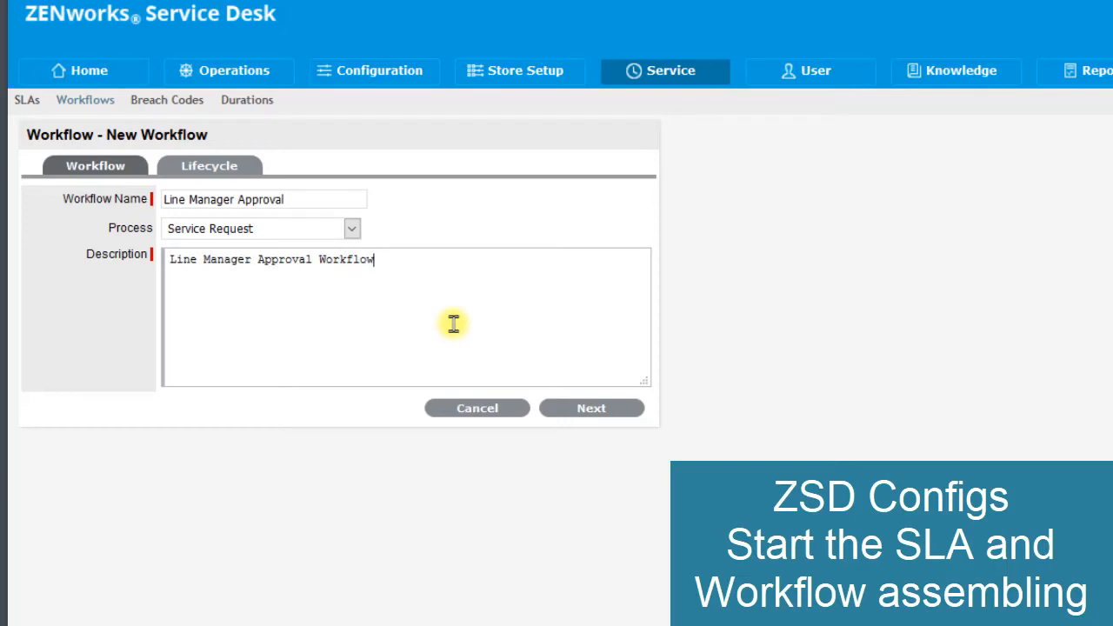
click(590, 408)
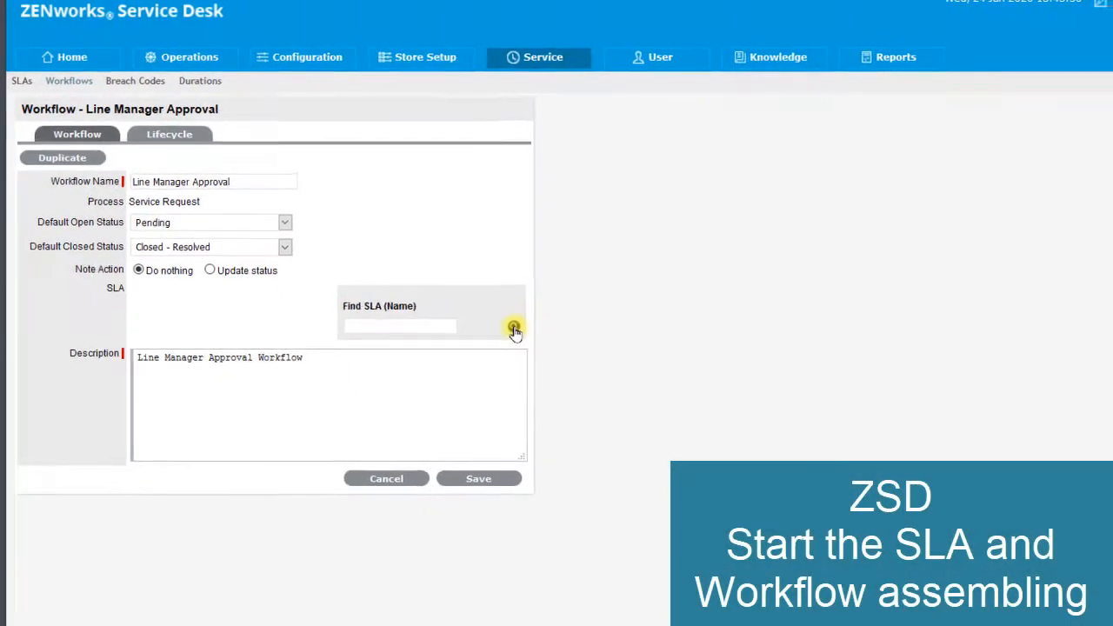
- Assign Store SLA to the Line Manager Approval workflow, save it and return to the workflow list
click(634, 403)
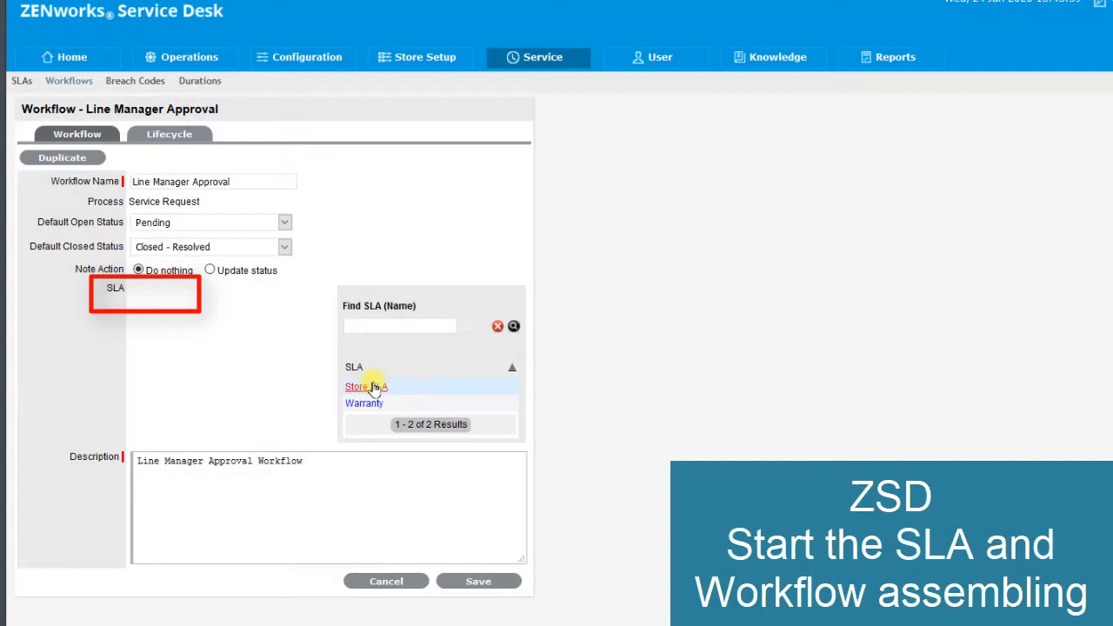
click(459, 389)
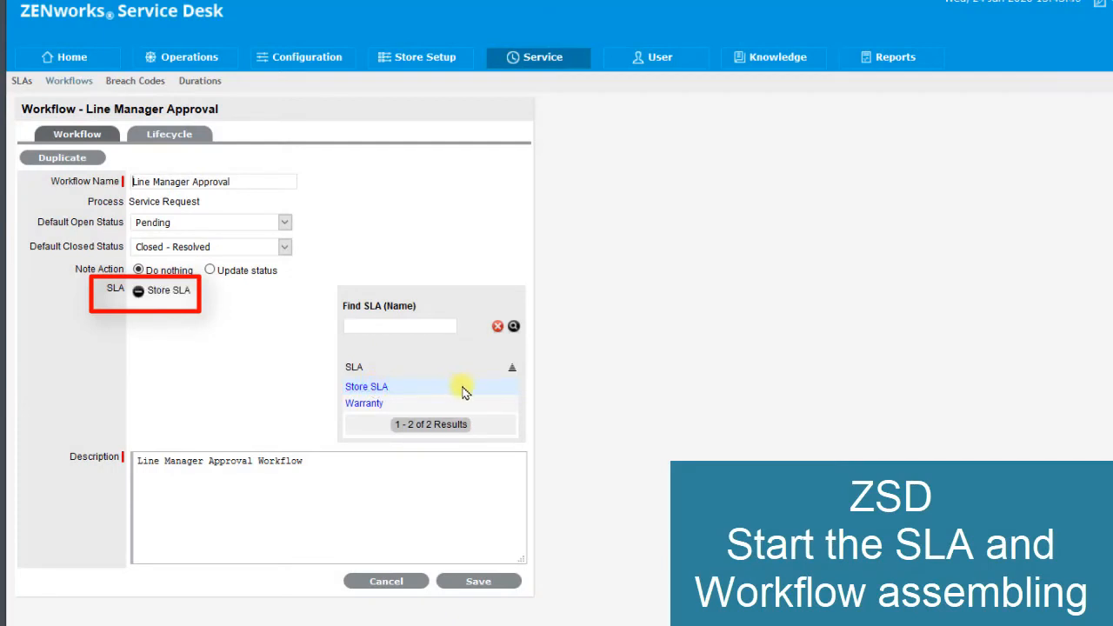
click(483, 588)
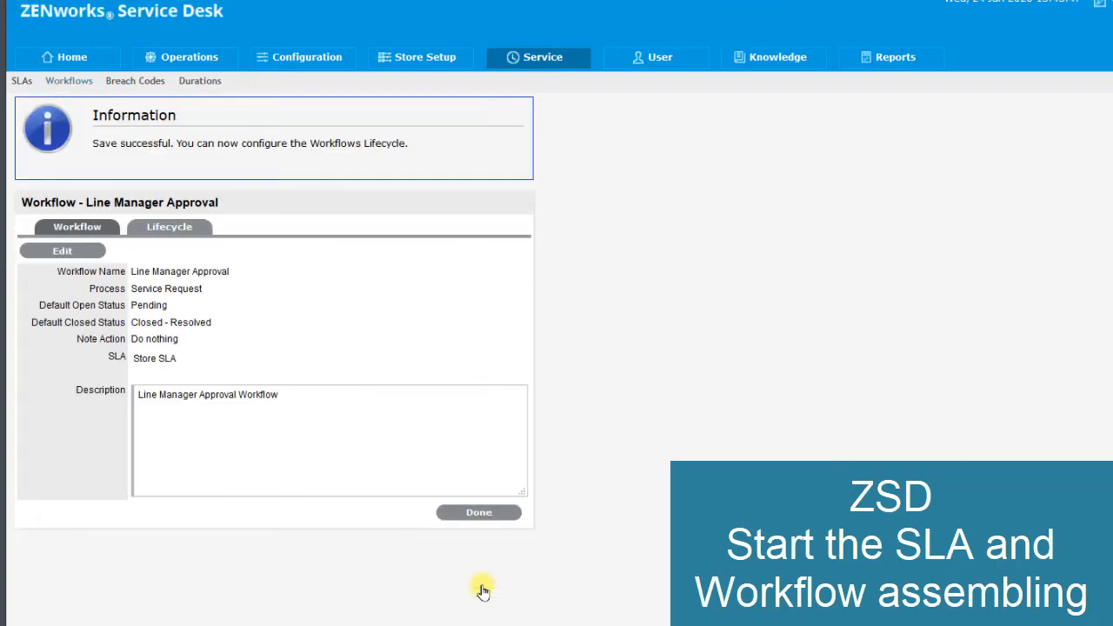
click(490, 514)
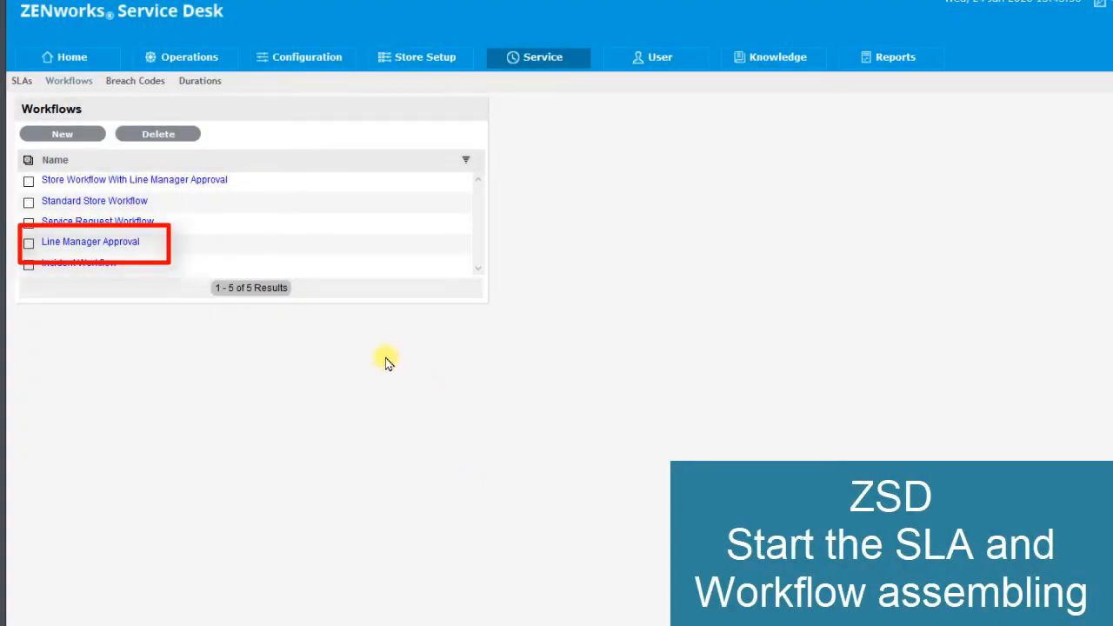
- In the Line Manager Approval workflow's lifecycle, rename the Cancelled state to Rejected and save it
click(84, 245)
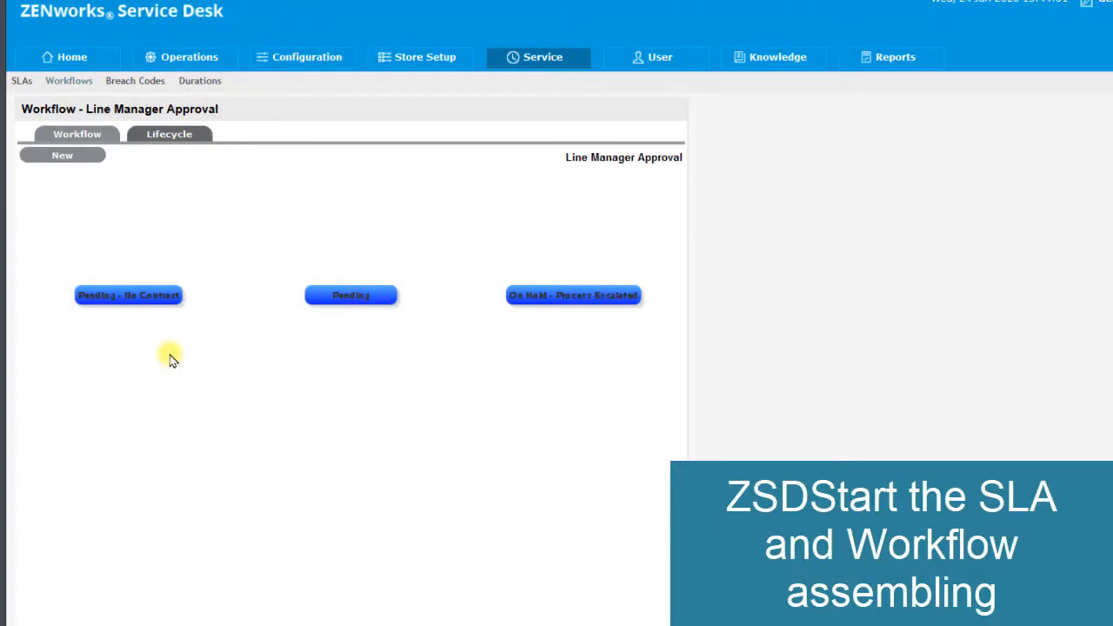
scroll(169, 356, down, 3)
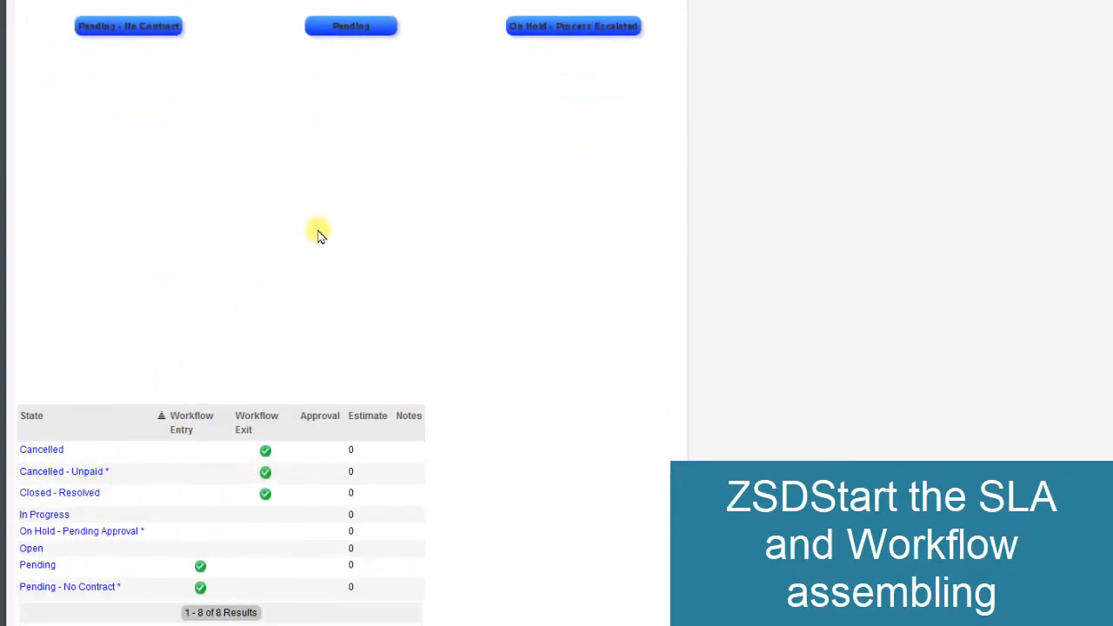
scroll(318, 233, up, 3)
scroll(281, 392, down, 3)
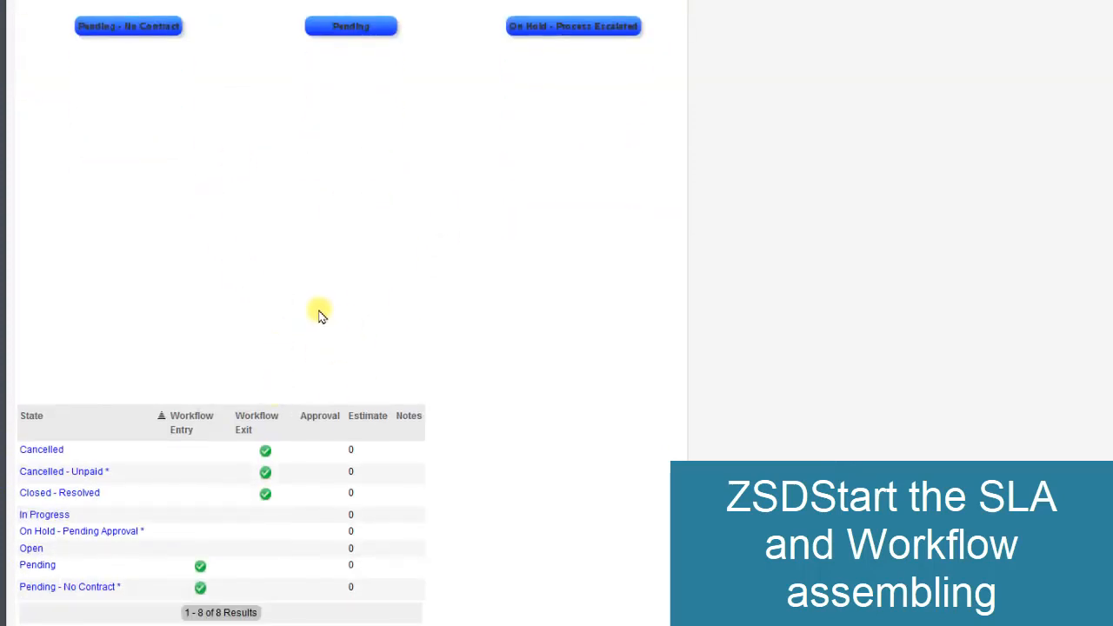
click(43, 450)
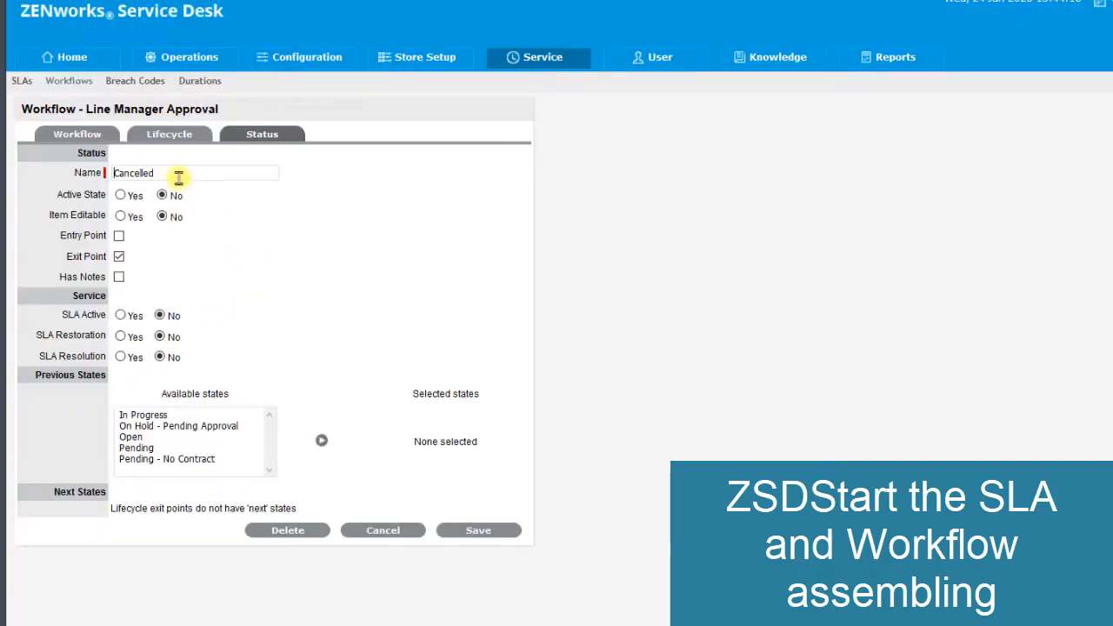
drag(179, 176, 102, 174)
text(R)
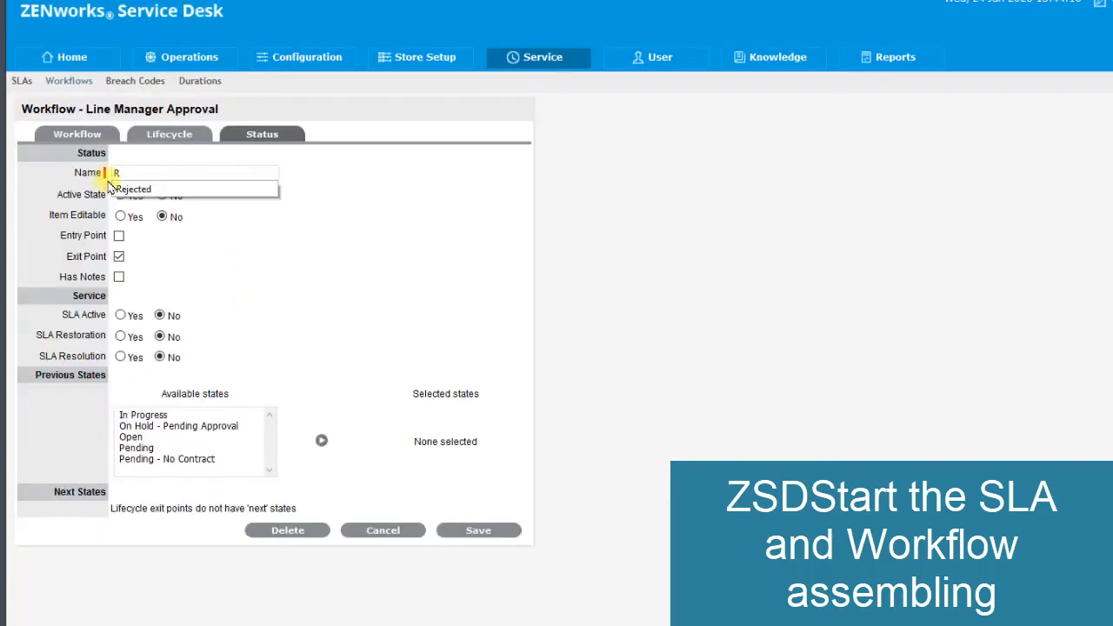
click(162, 190)
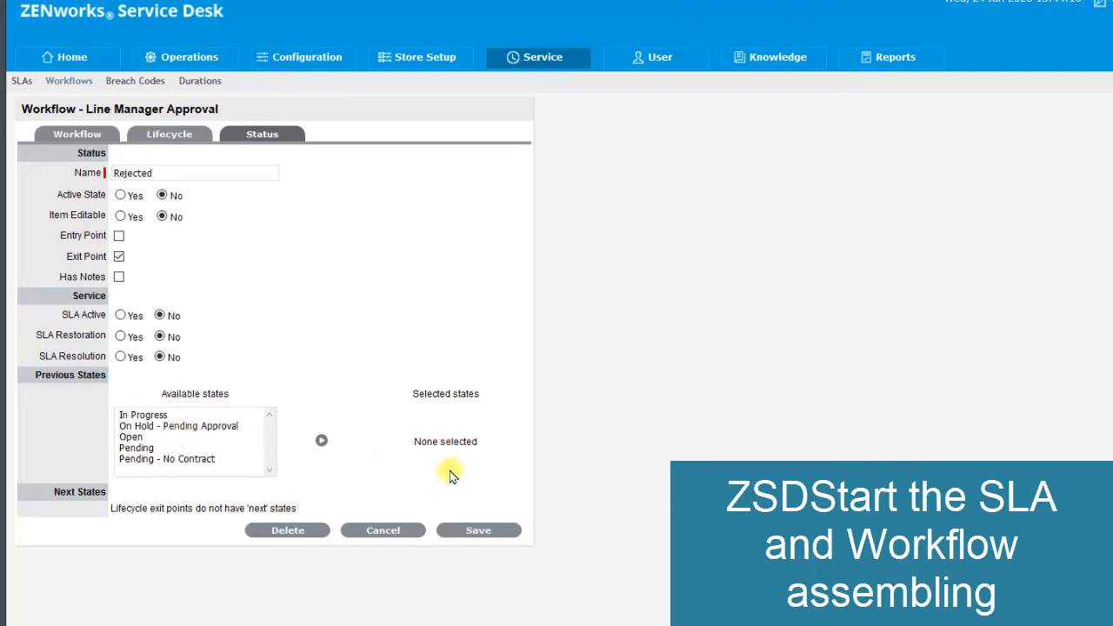
click(474, 532)
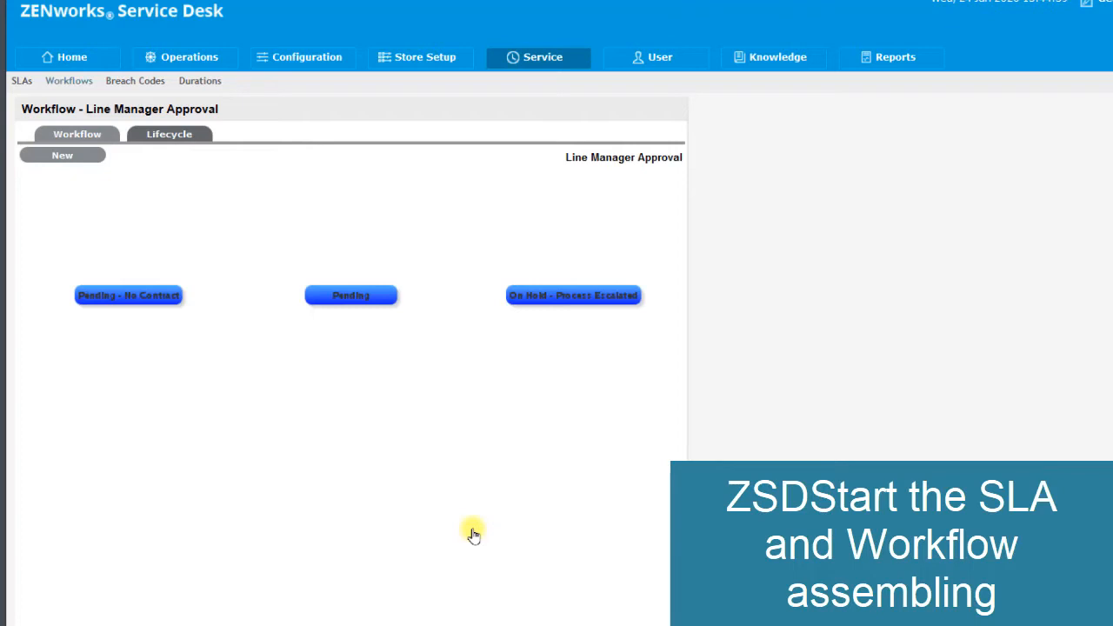
- Add a lifecycle status named Line Manager Approval, with SLA Active set to No and Approval State set to Yes
scroll(289, 387, down, 3)
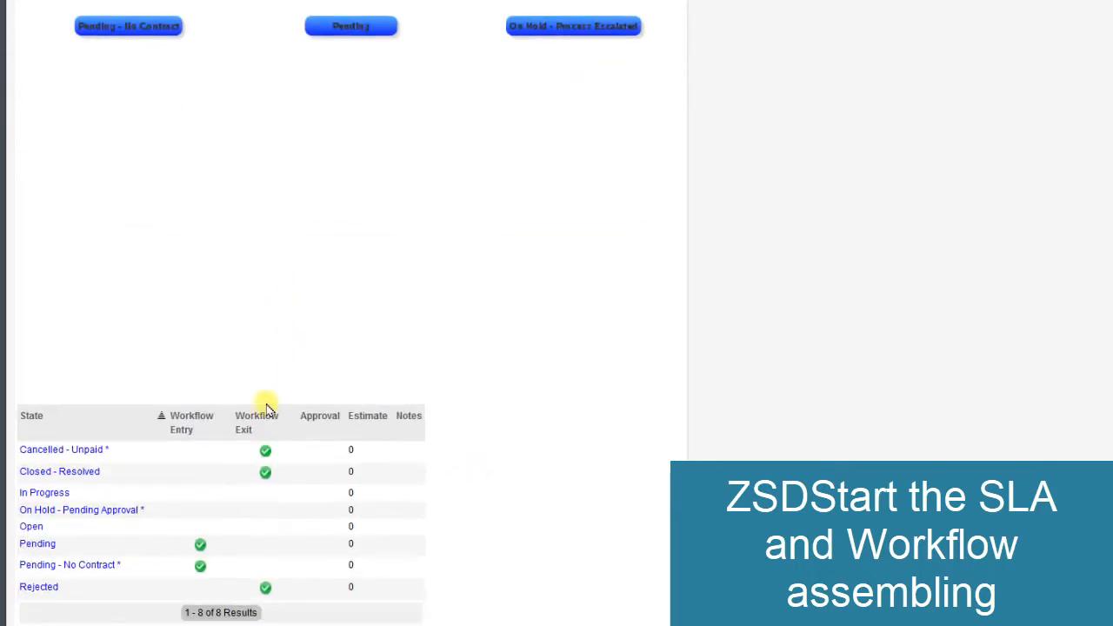
scroll(133, 308, up, 3)
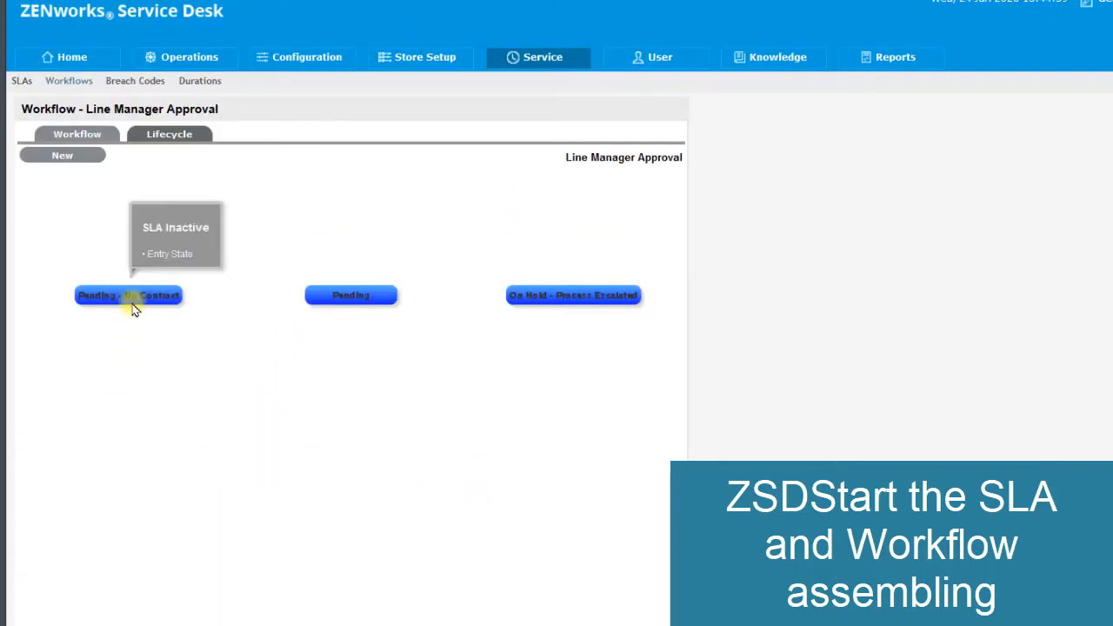
click(61, 161)
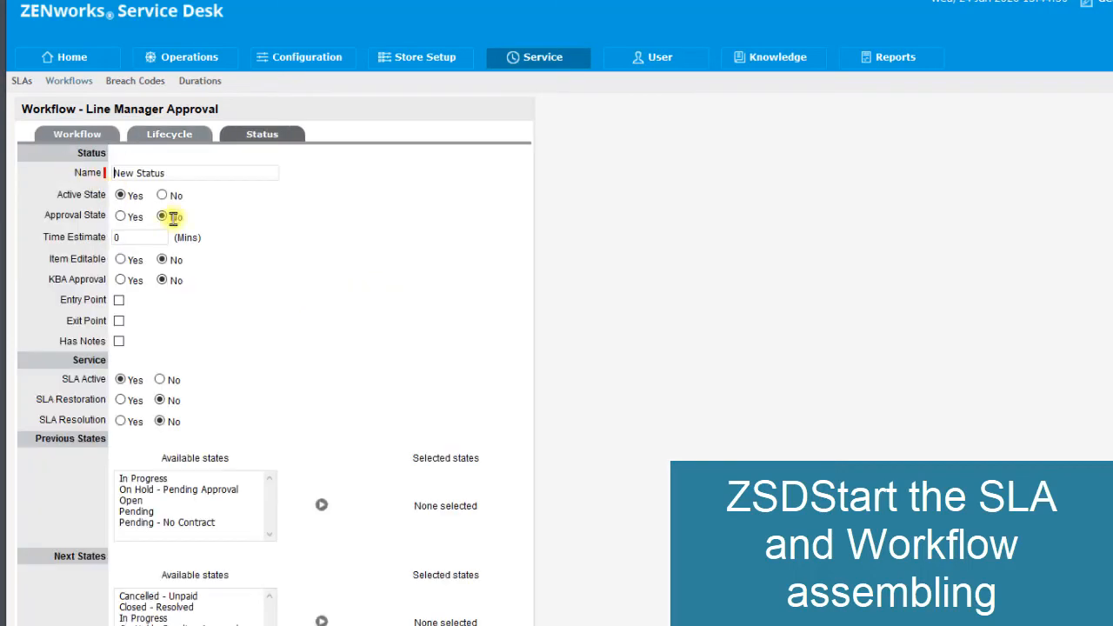
drag(169, 172, 61, 173)
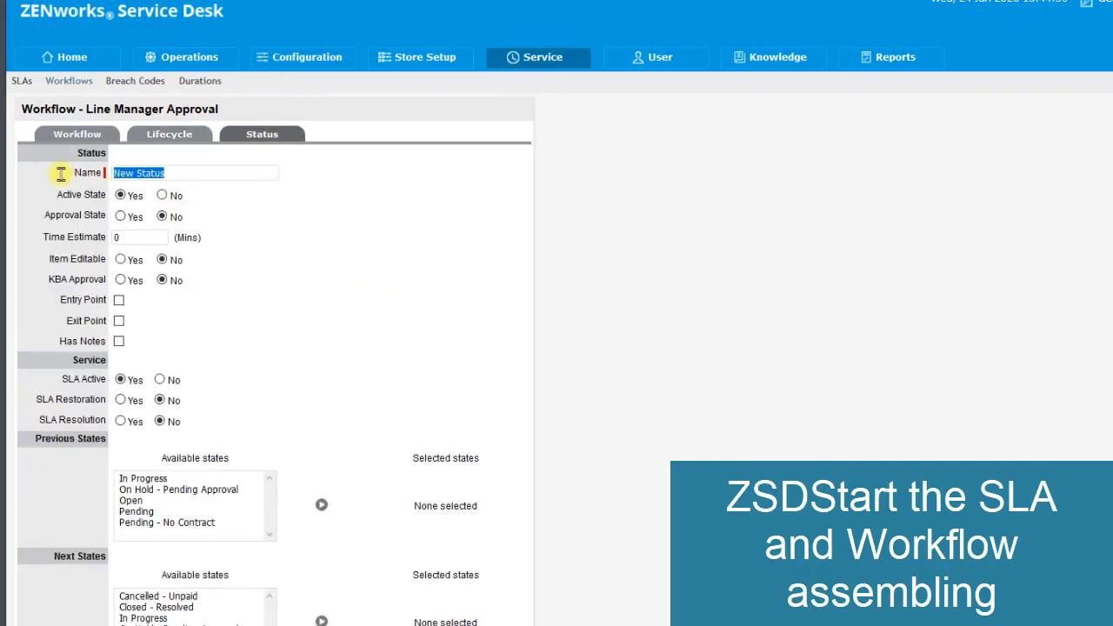
text(L)
click(154, 186)
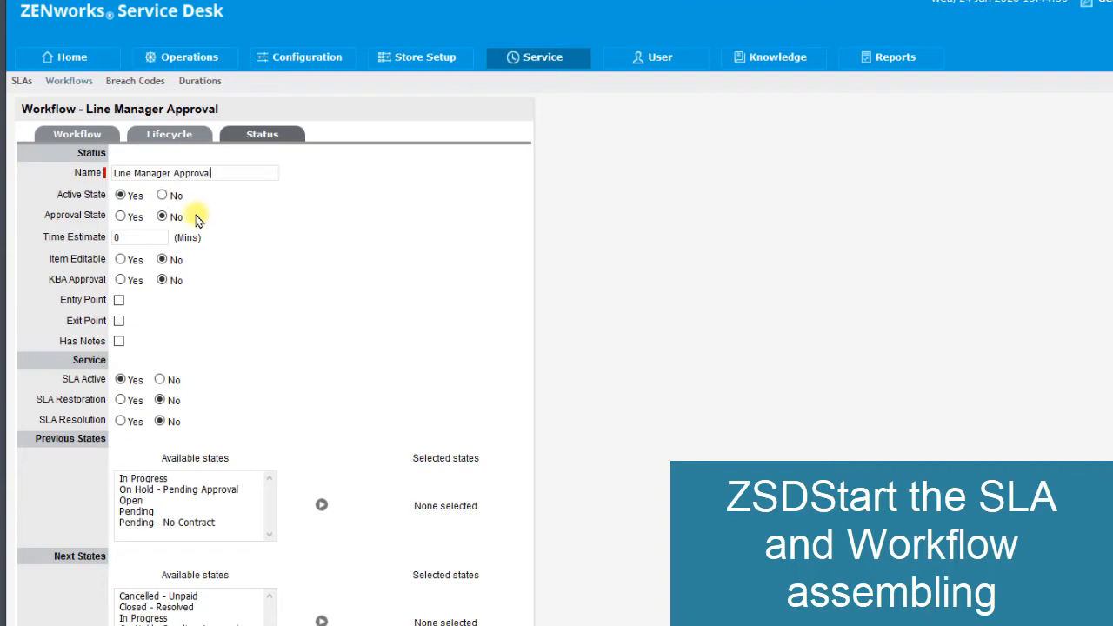
click(161, 380)
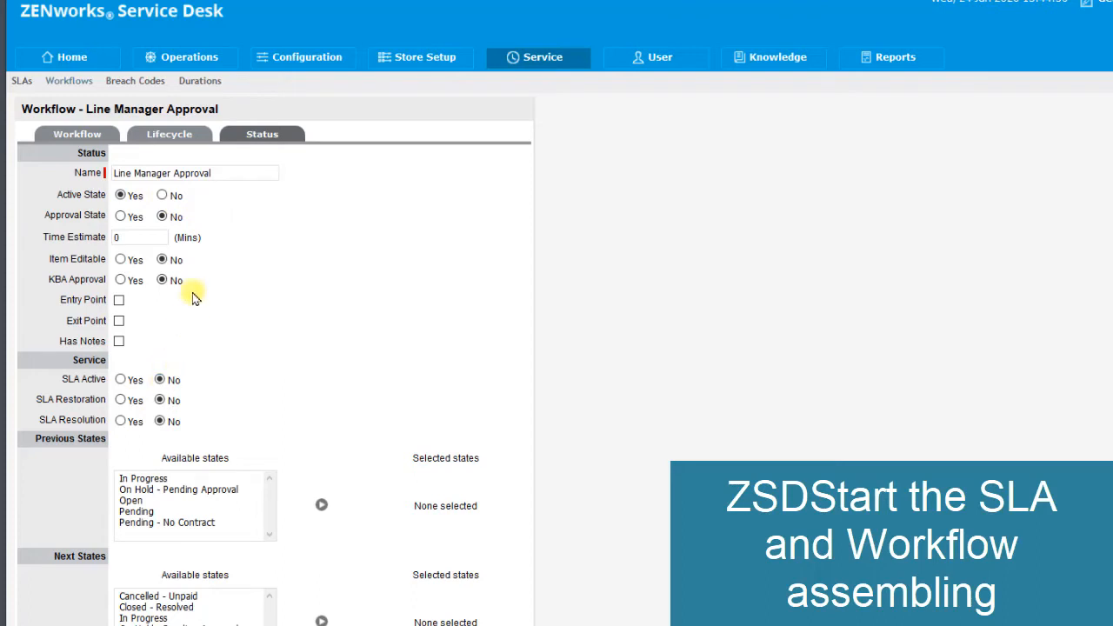
click(121, 218)
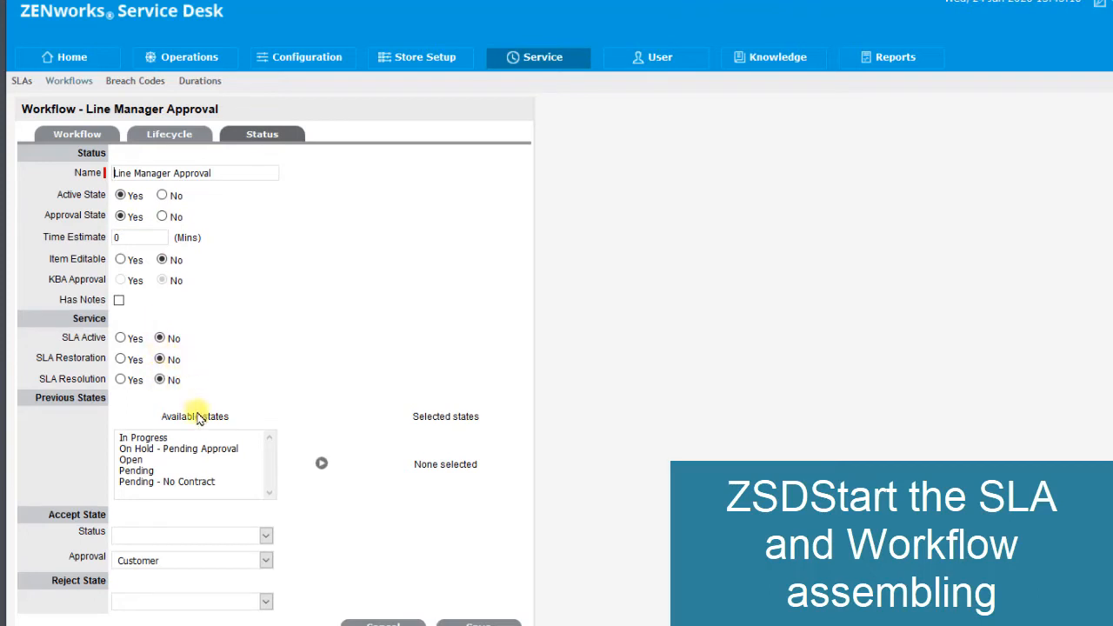
- Add Pending as the previous state of the Line Manager Approval status
drag(75, 397, 104, 398)
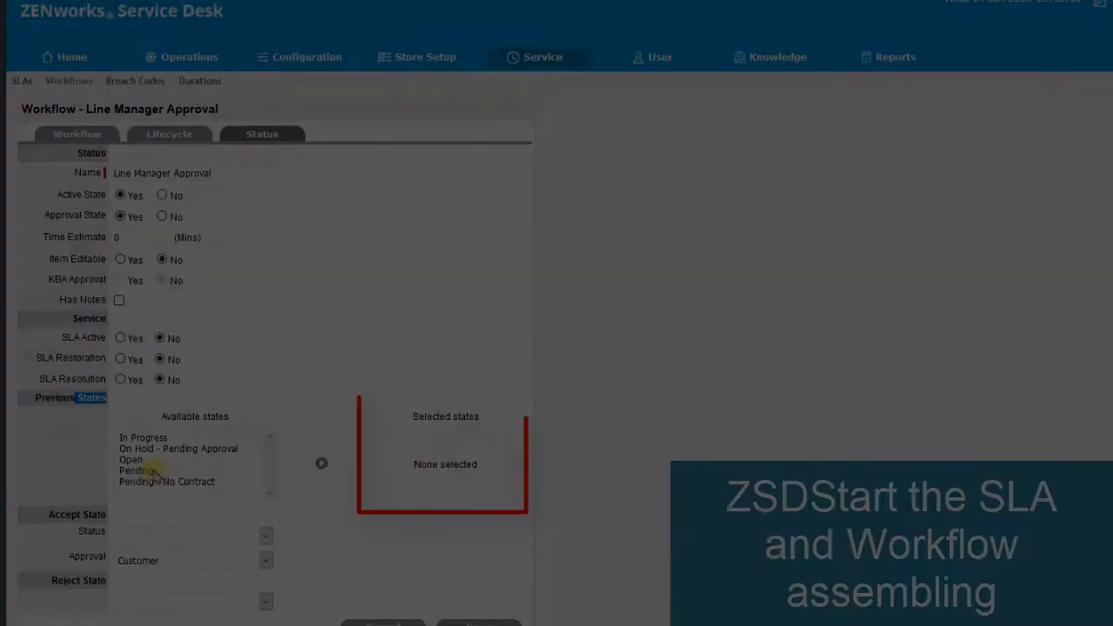
click(255, 473)
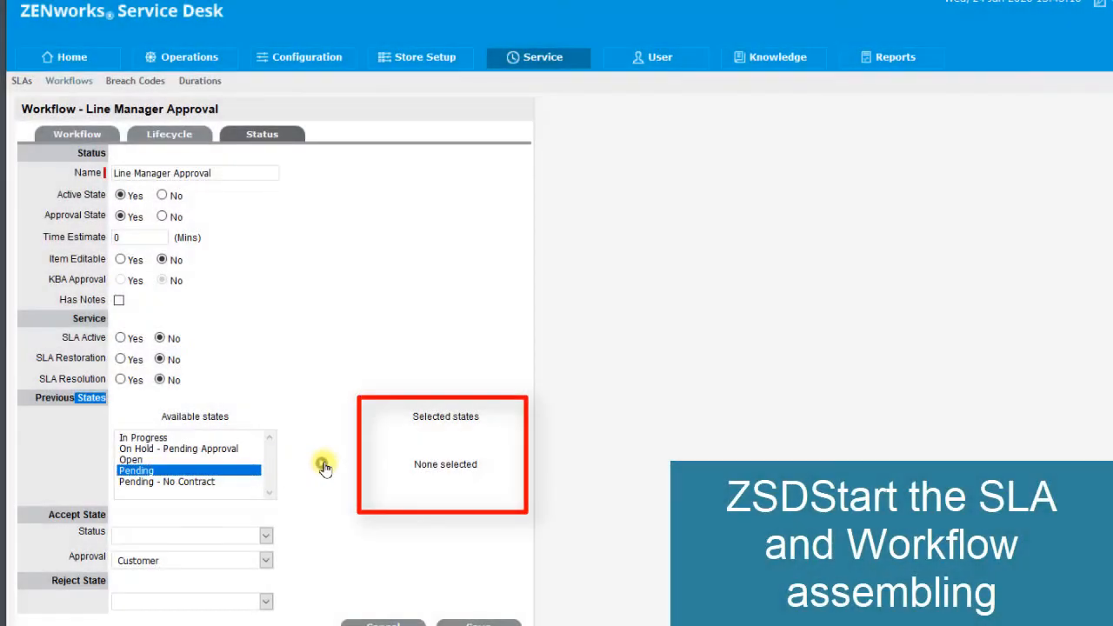
click(322, 463)
drag(423, 417, 484, 419)
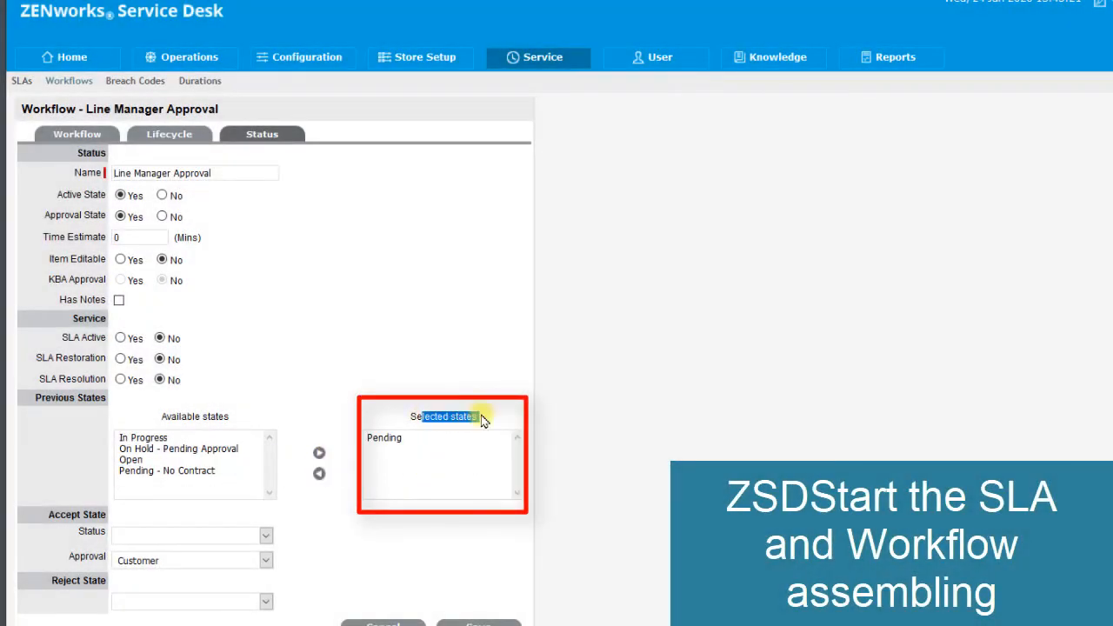
- Set the accept status to In Progress with Line Manager as approver and the reject state to Rejected, and save the status
click(265, 538)
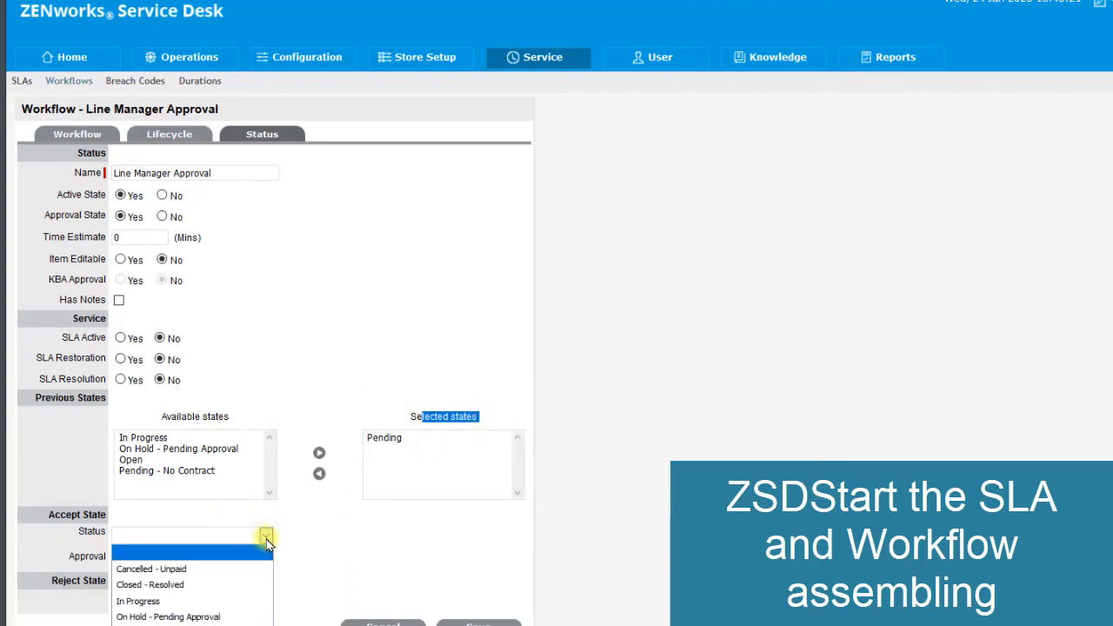
click(233, 605)
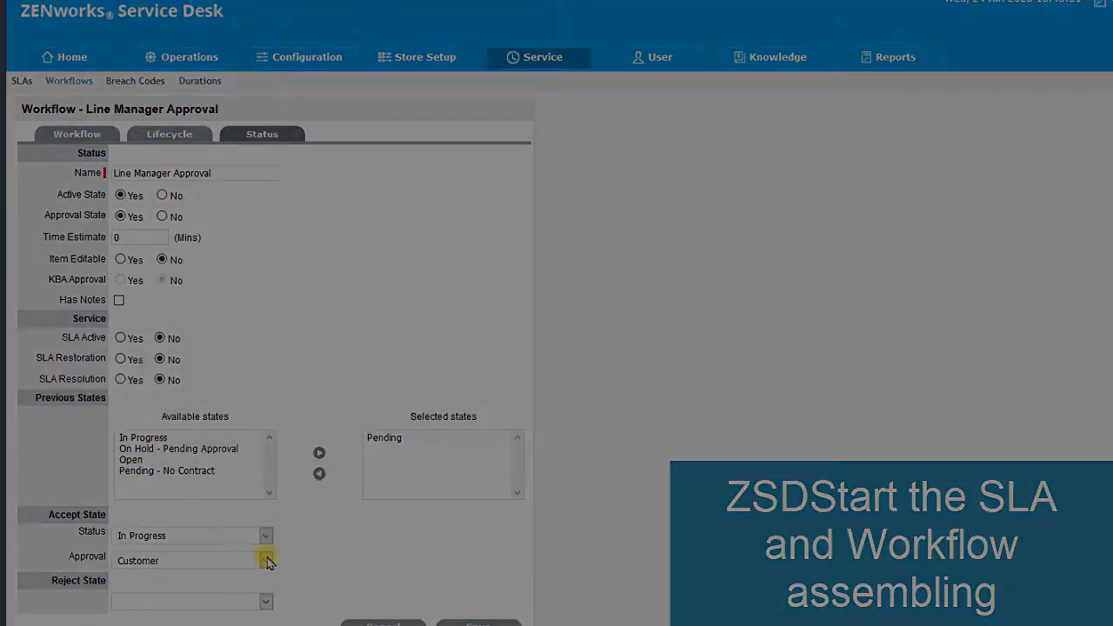
click(266, 561)
click(250, 591)
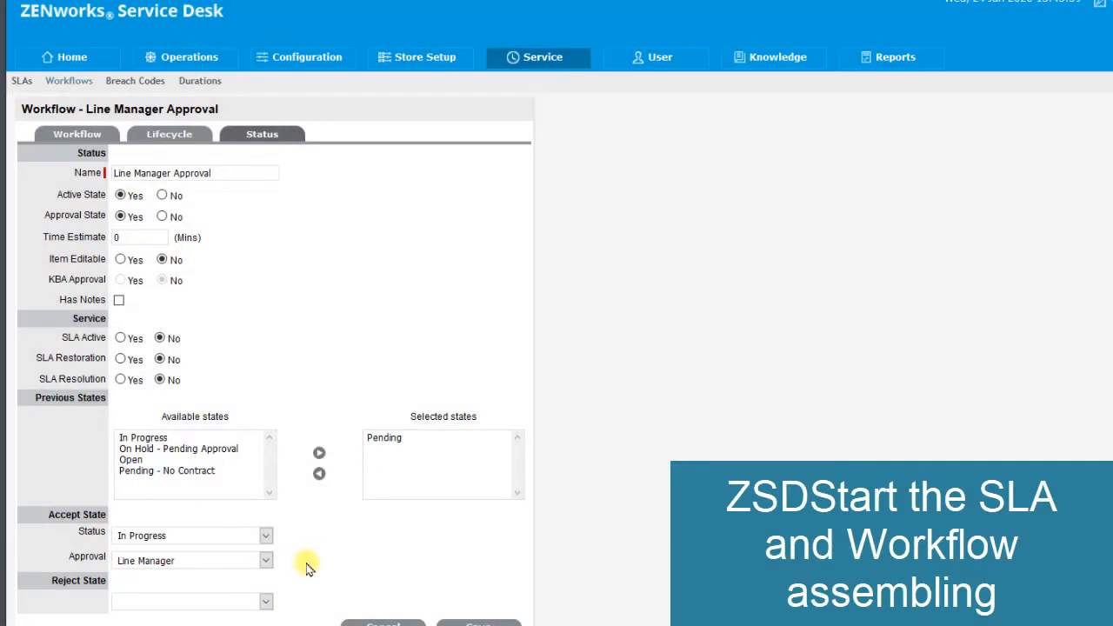
click(267, 604)
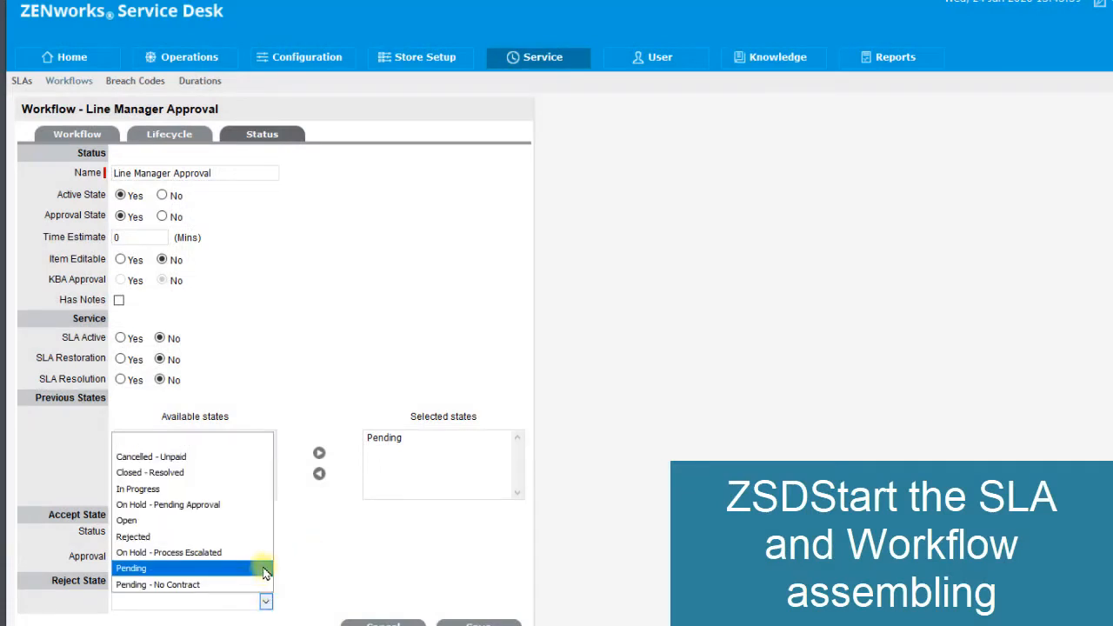
click(222, 537)
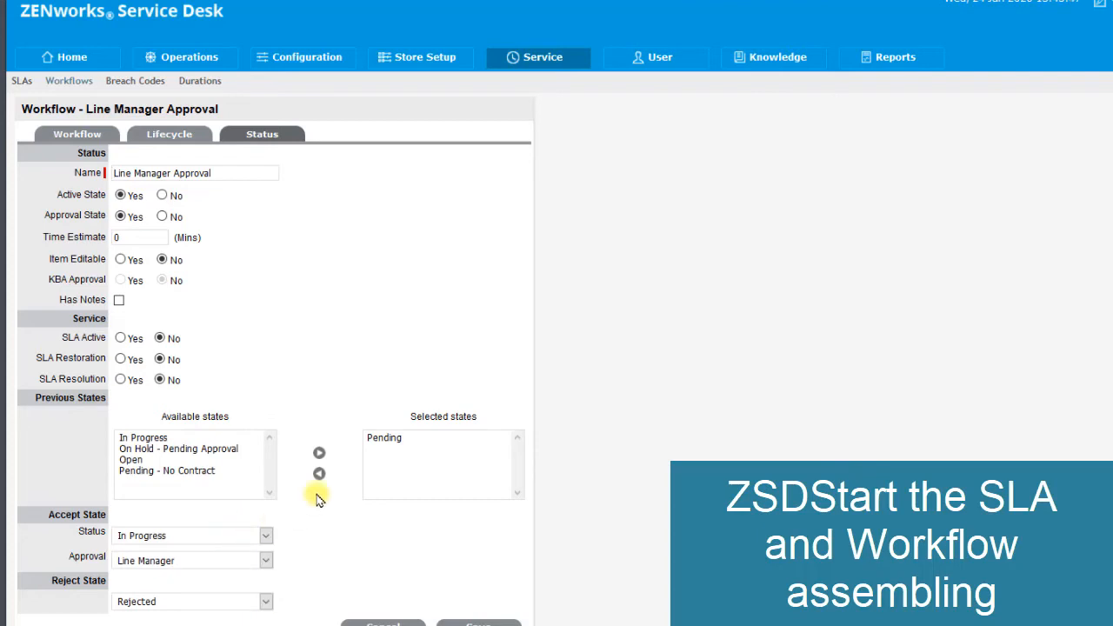
click(469, 623)
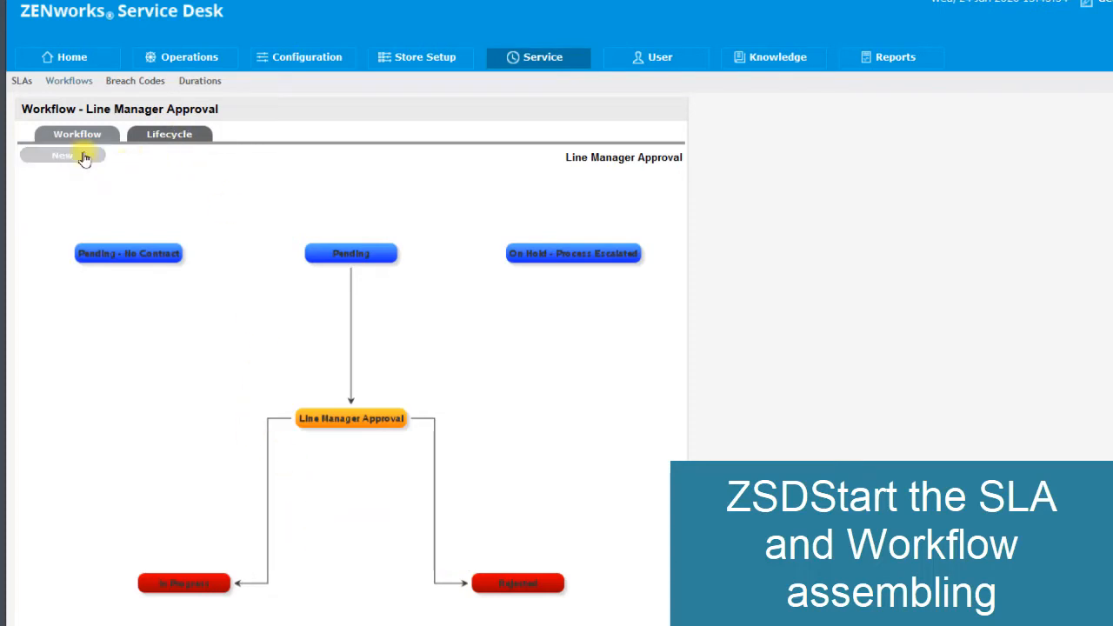
- Start another lifecycle status for the workflow and name it Technician Required
click(84, 157)
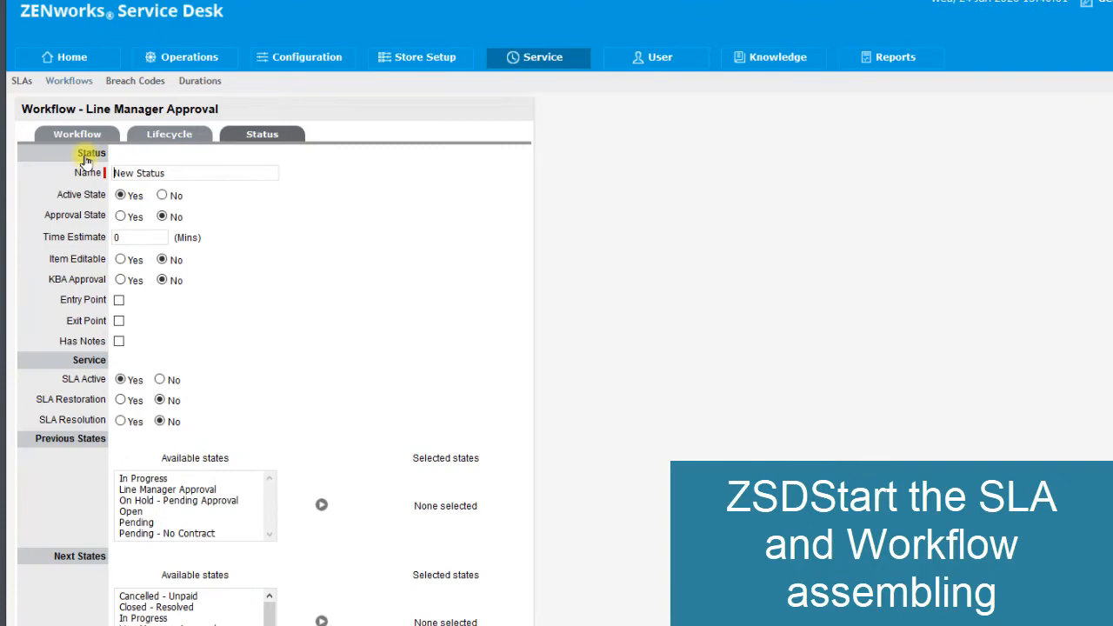
drag(177, 172, 100, 174)
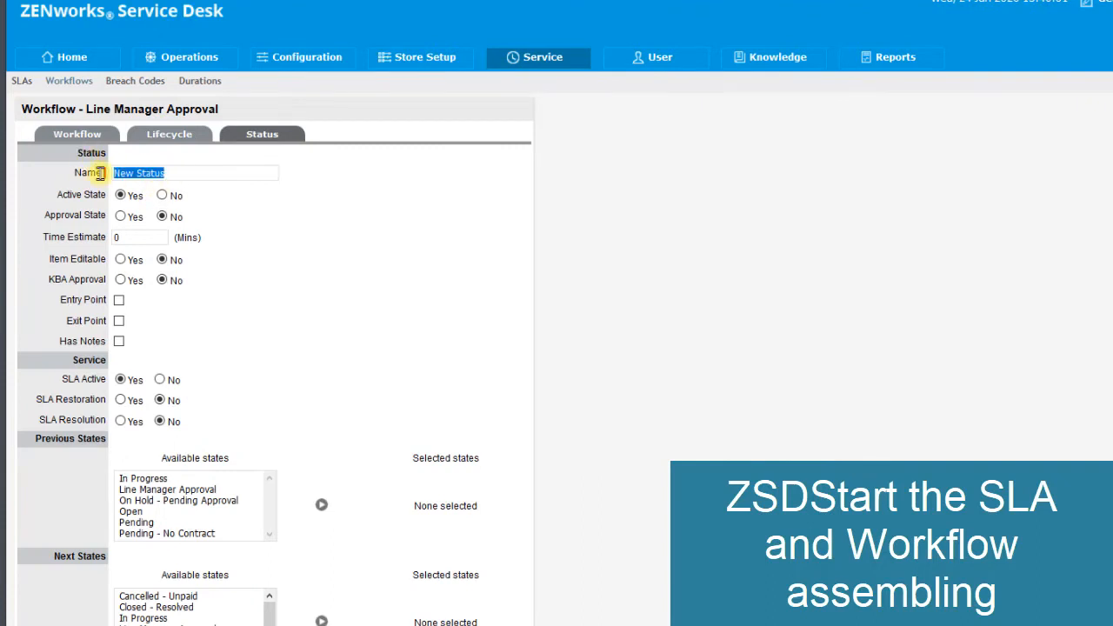
text(T)
click(156, 183)
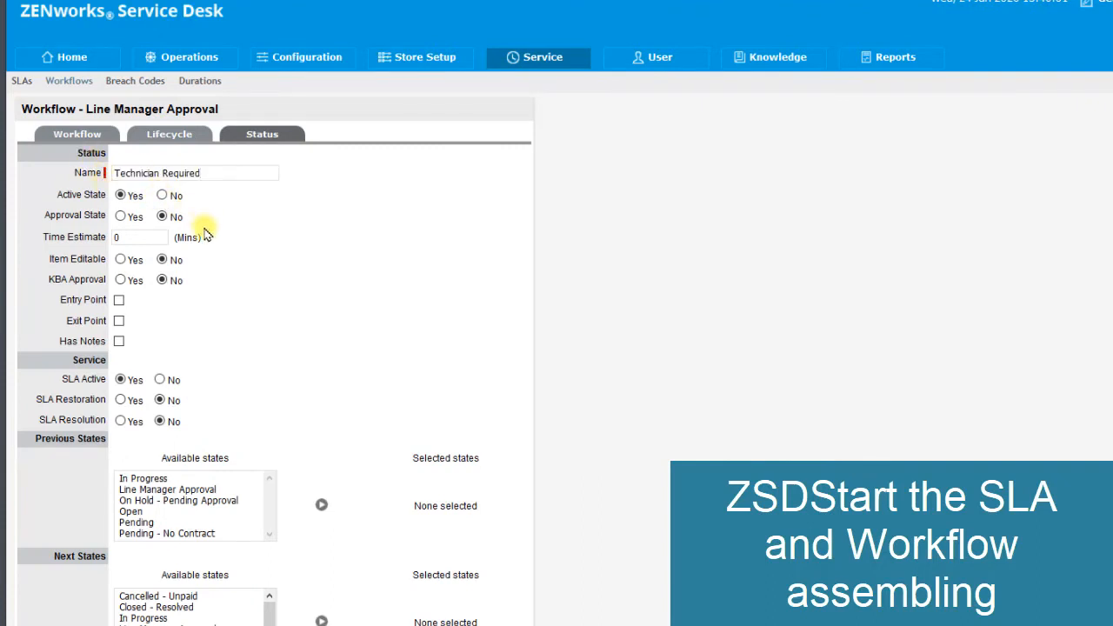
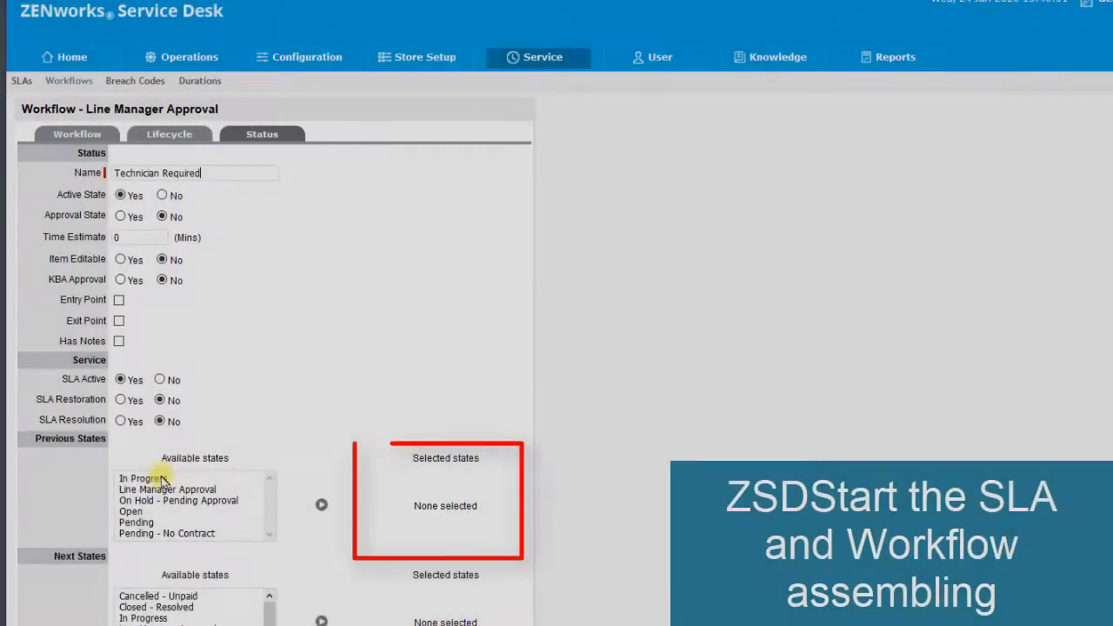
- Give Technician Required the previous state In Progress and the next states Closed - Resolved, Rejected and In Progress, and save the status
click(163, 479)
click(320, 505)
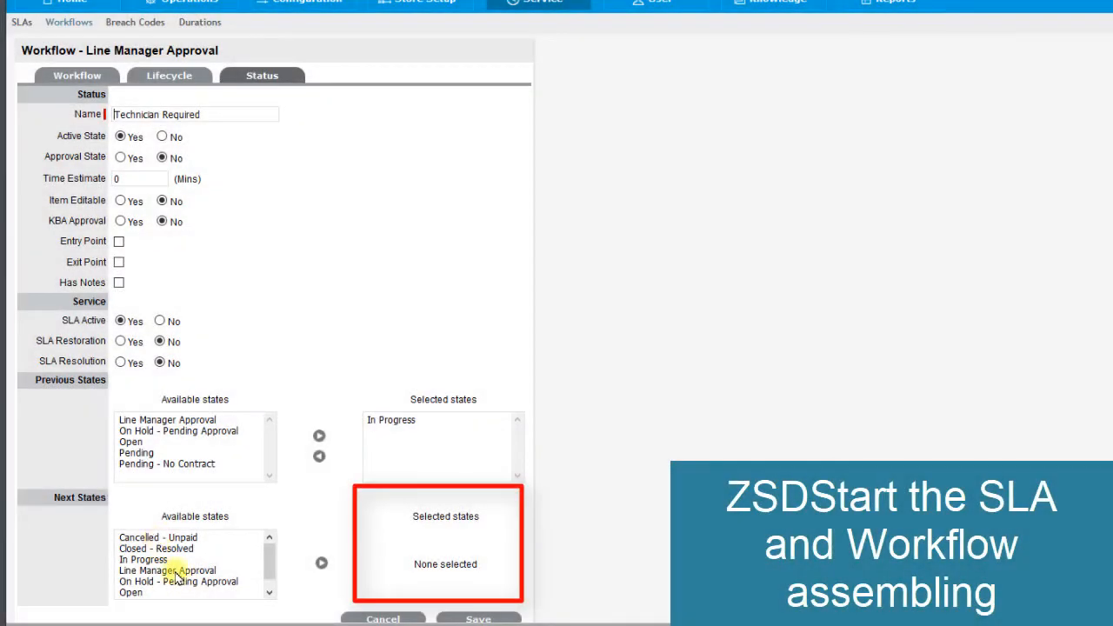
click(174, 549)
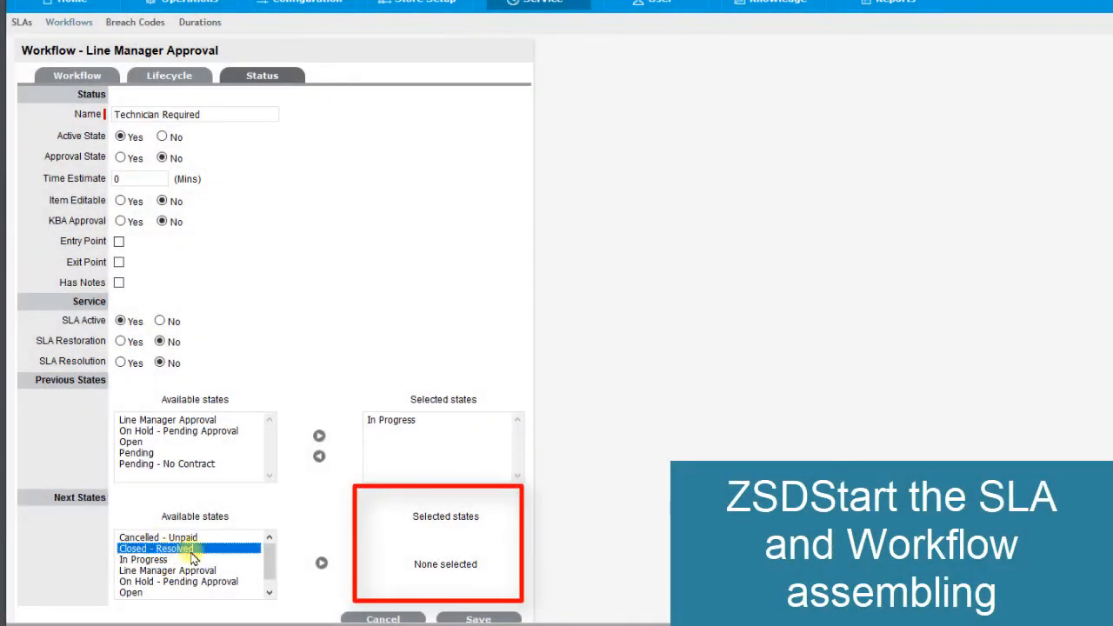
click(320, 564)
click(141, 592)
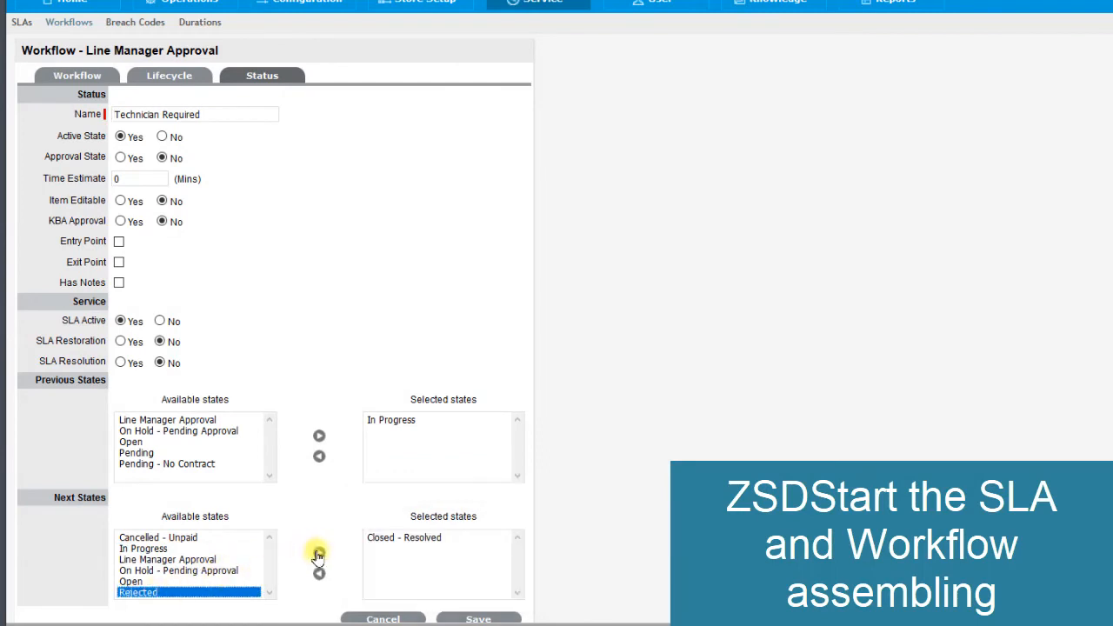
click(320, 554)
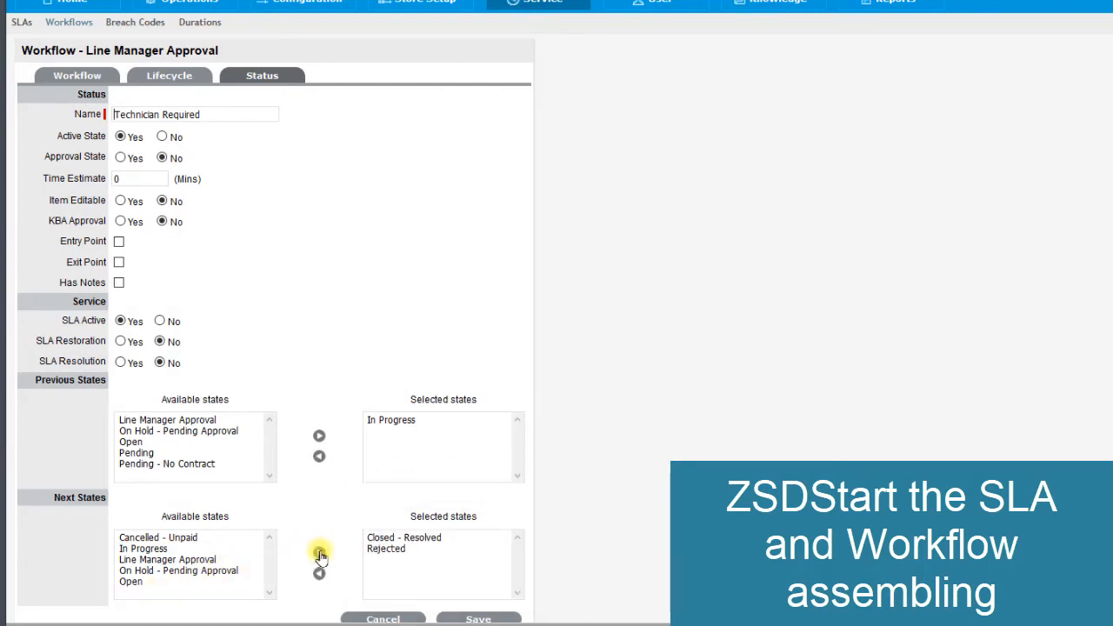
click(165, 549)
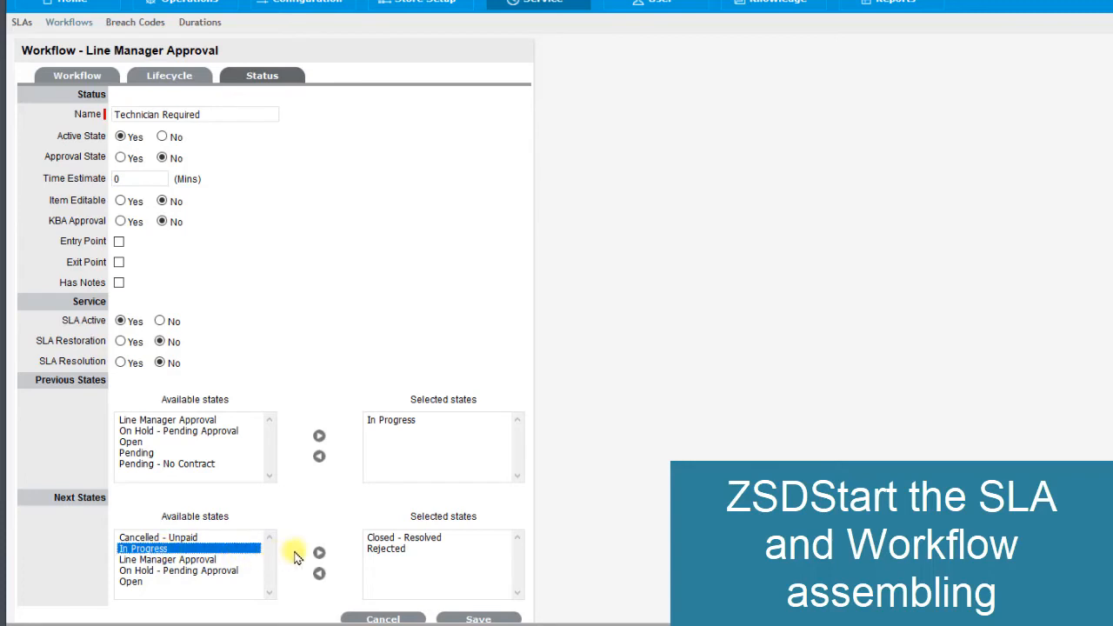
click(319, 553)
scroll(389, 445, down, 1)
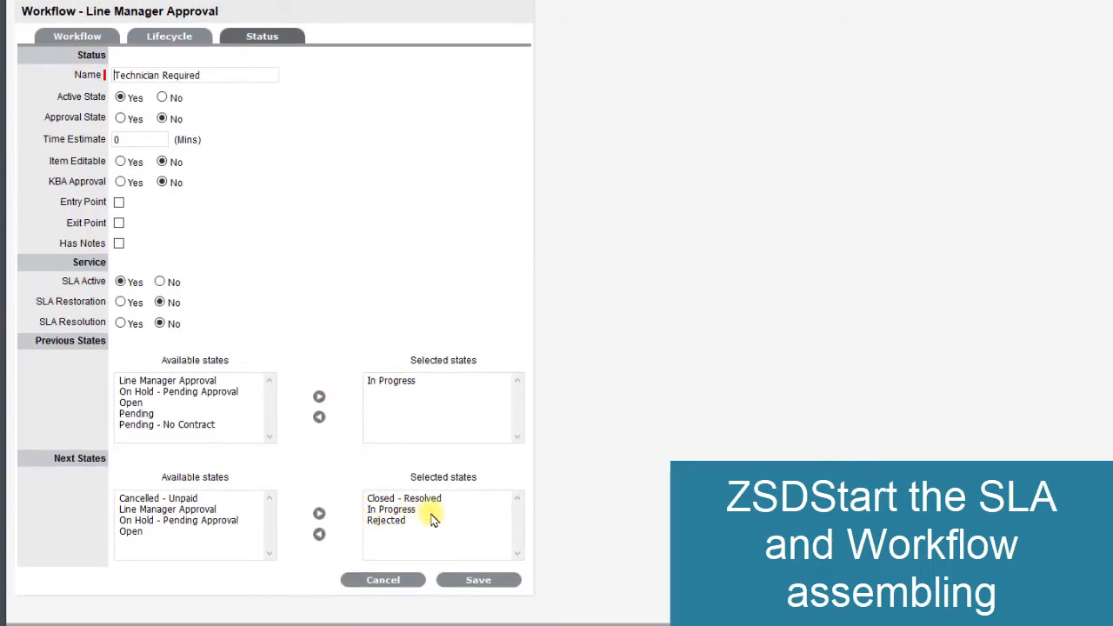
click(478, 582)
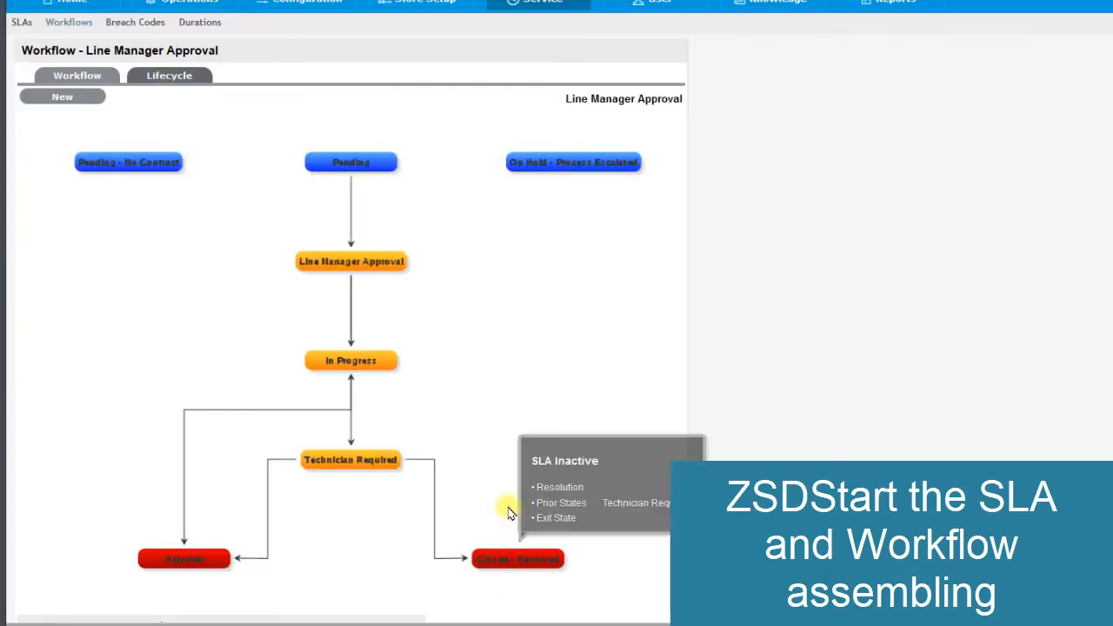
- Add Closed - Resolved as a next state of the workflow's In Progress status and save it
scroll(510, 472, down, 3)
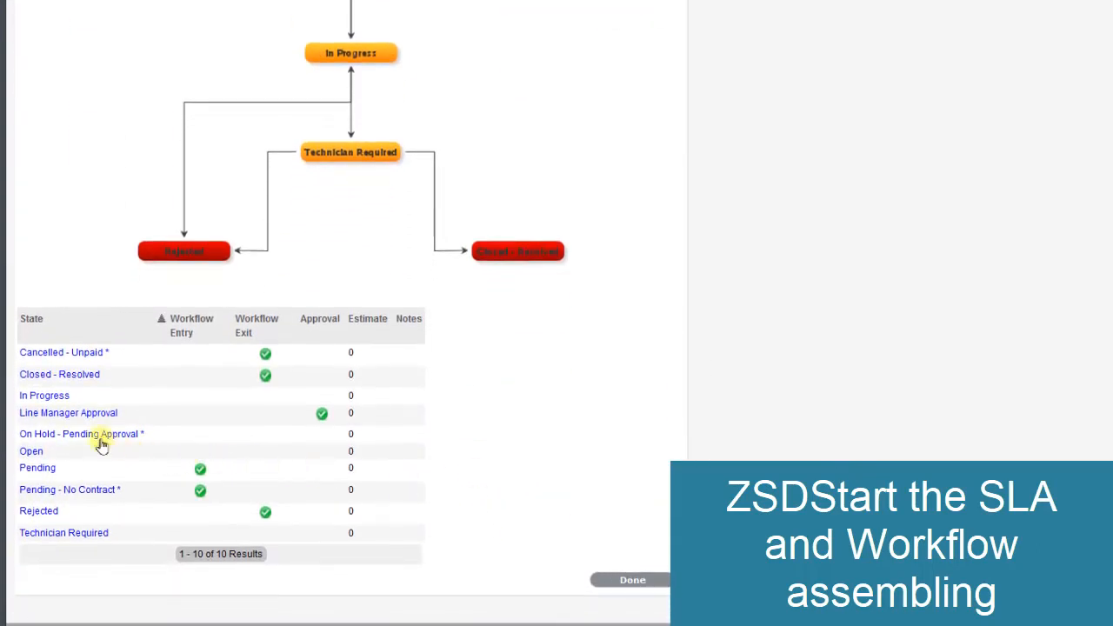
click(48, 398)
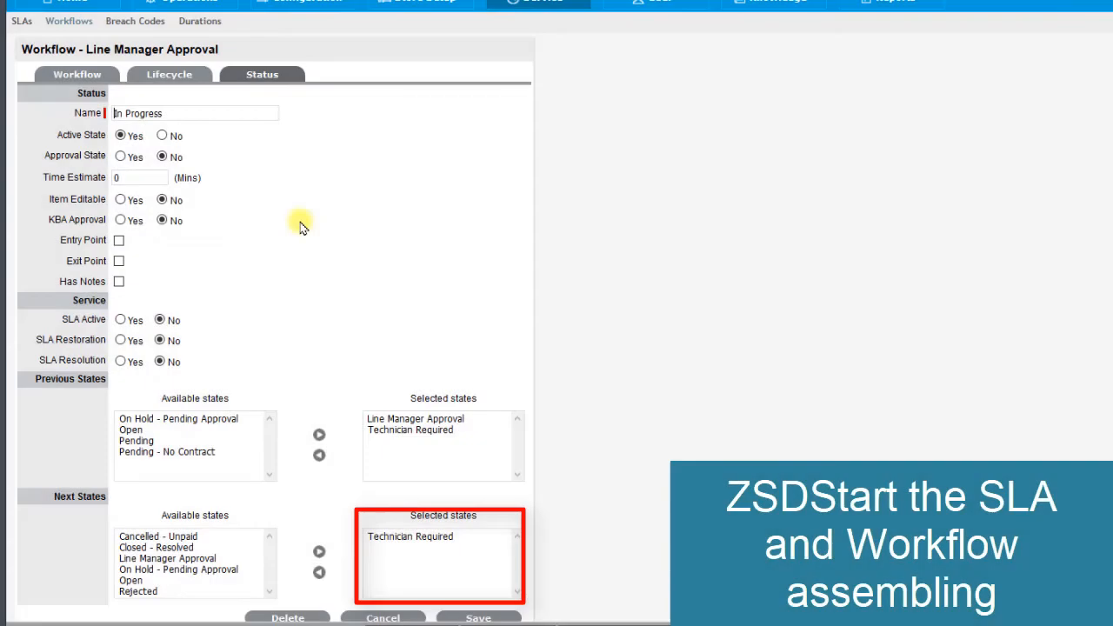
click(147, 548)
click(319, 554)
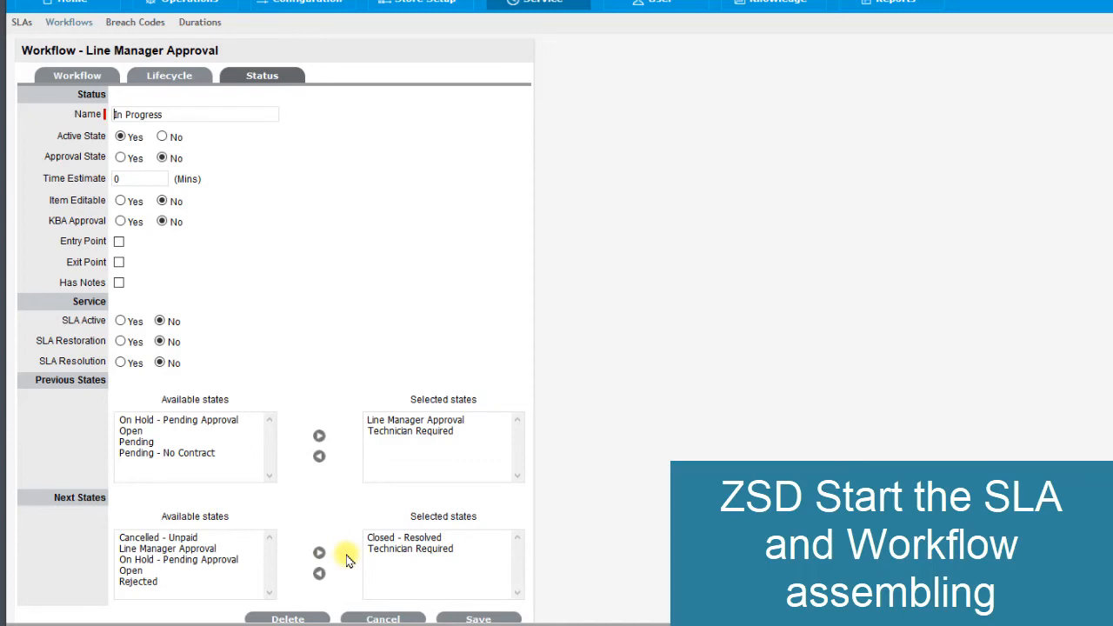
click(477, 617)
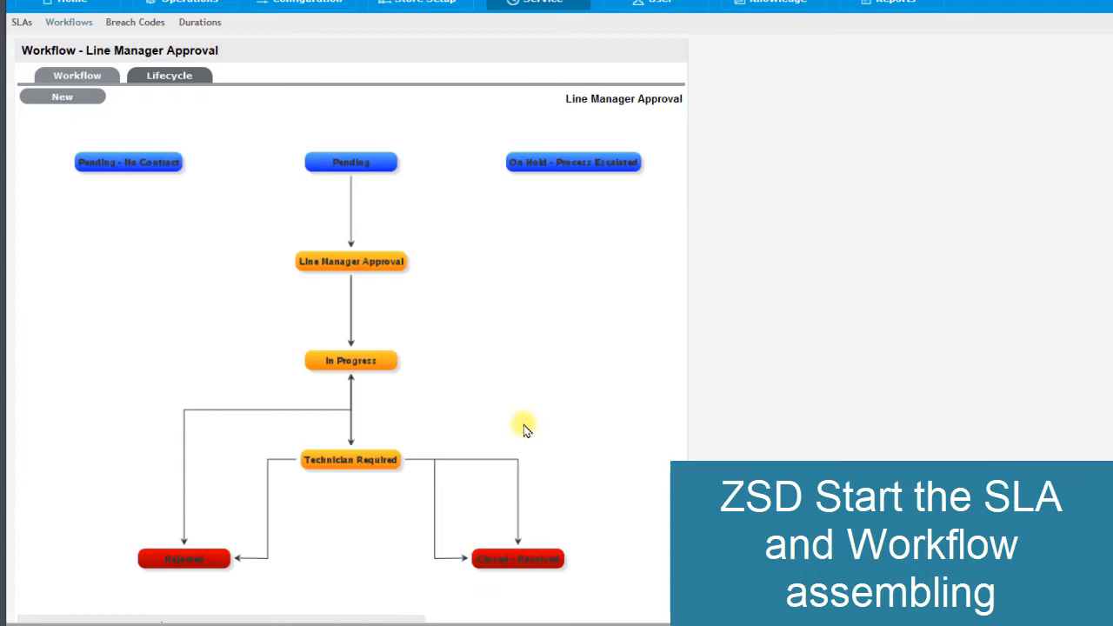
- Set SLA Active to Yes for the workflow's Pending status, save it and finish editing the Line Manager Approval workflow
scroll(497, 502, down, 4)
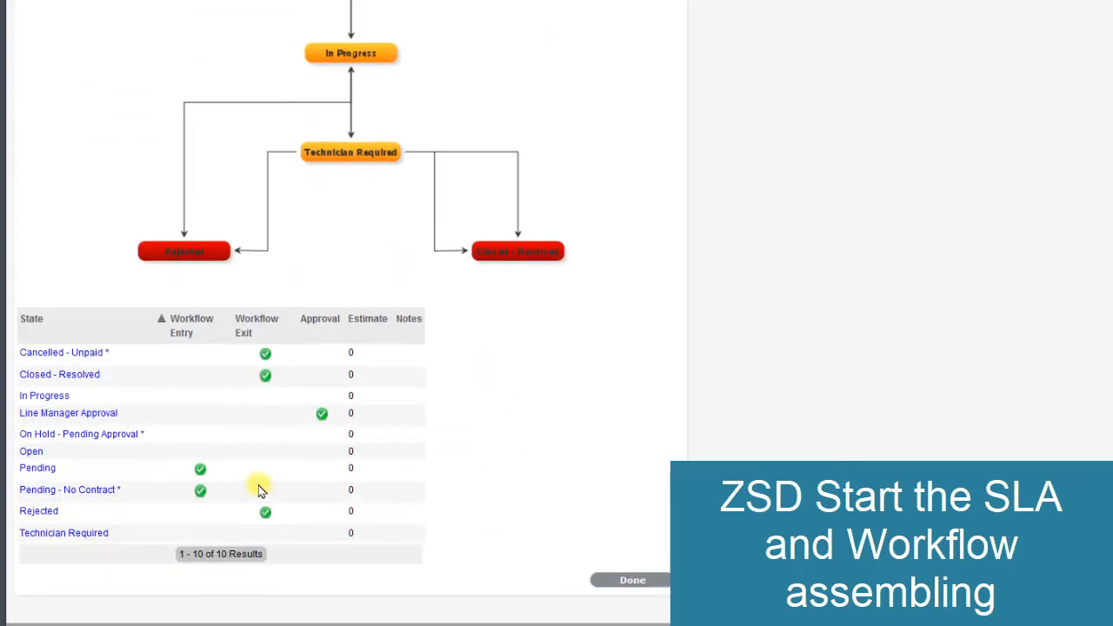
click(35, 468)
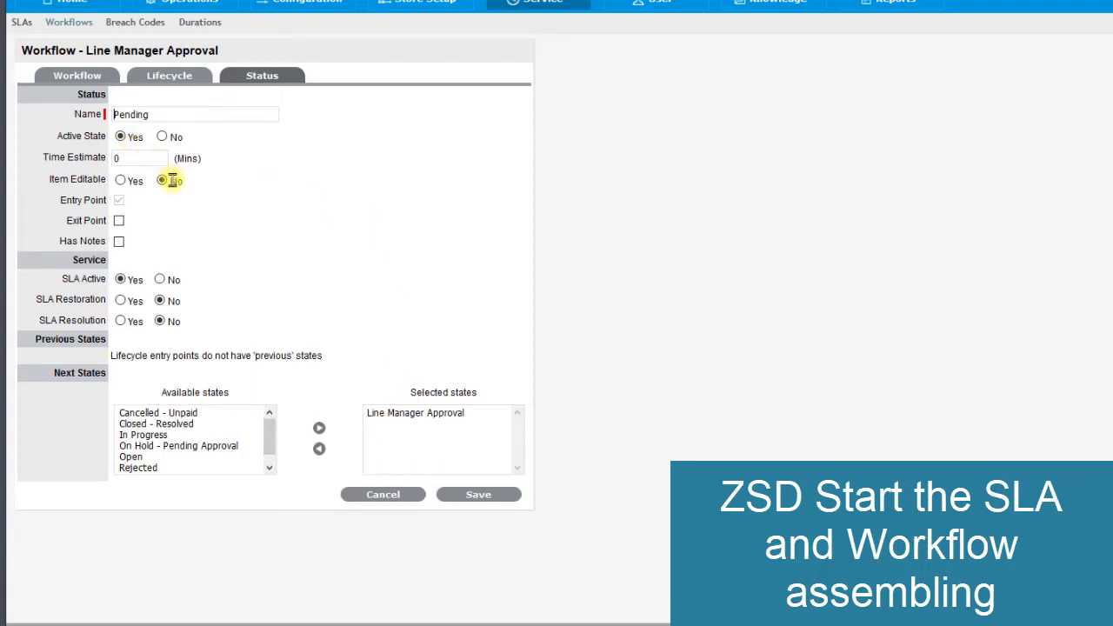
click(131, 280)
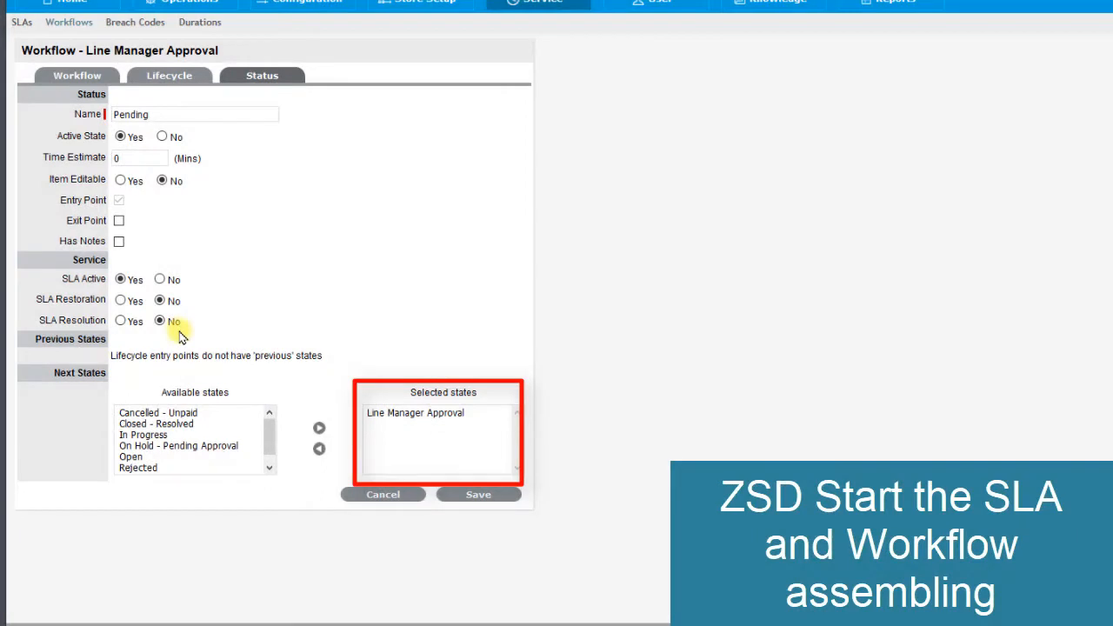
click(482, 497)
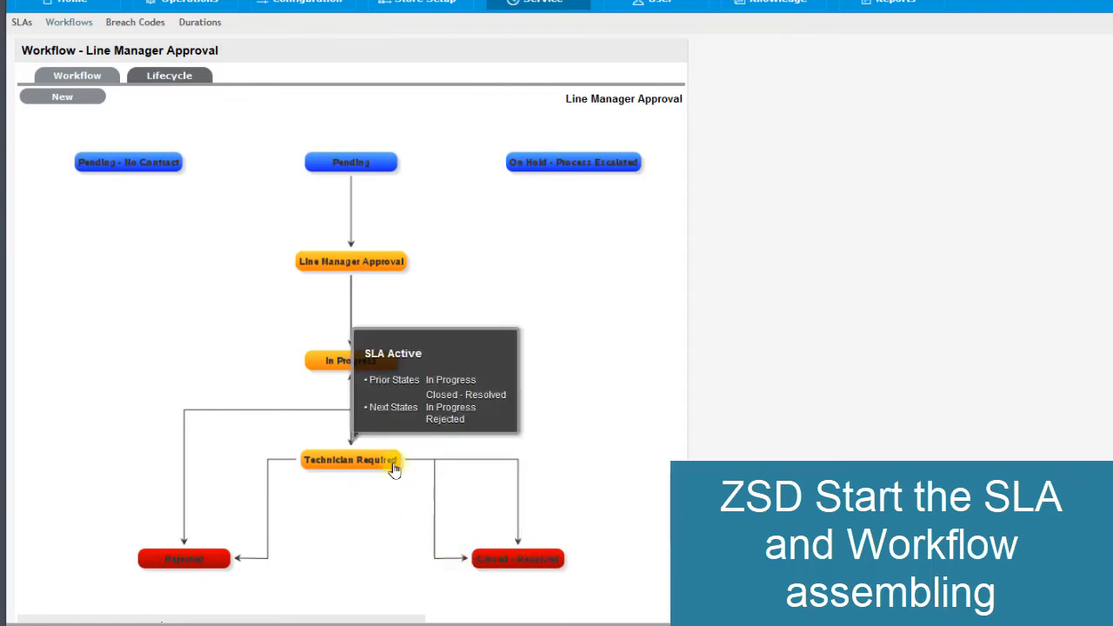
scroll(594, 366, down, 3)
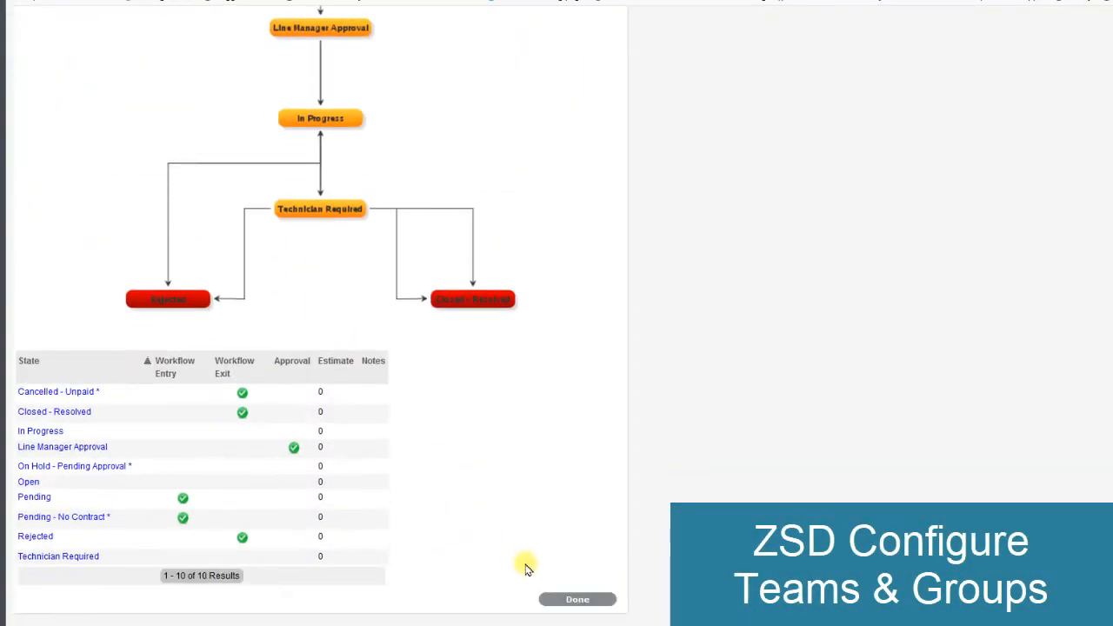
click(561, 598)
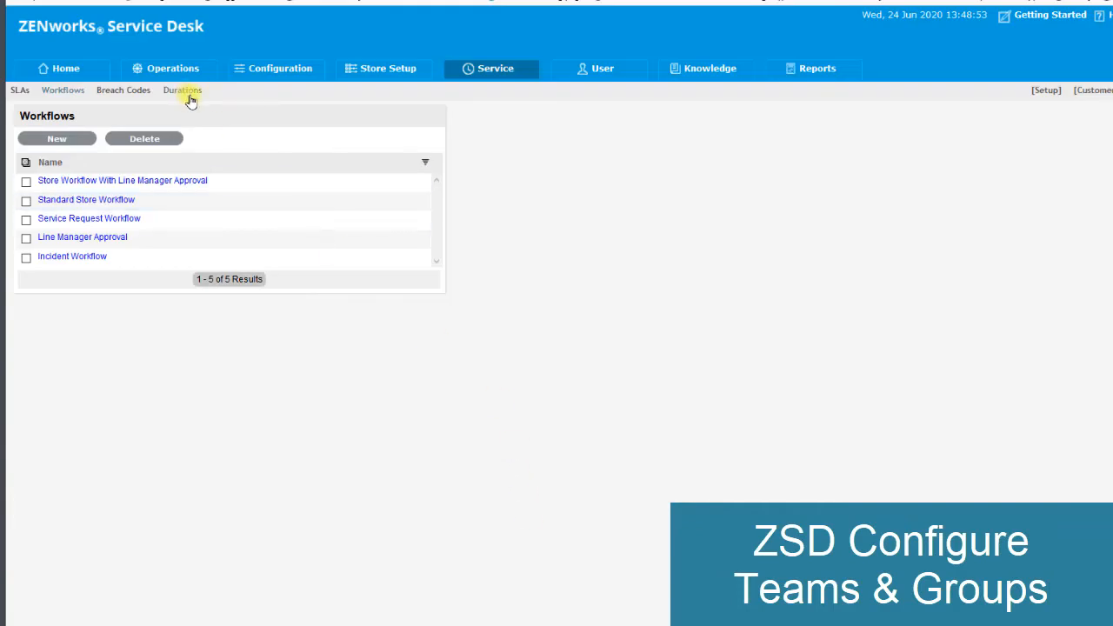
- Replace System Supervisor with the first available technician as the member of the Default Incident Team and save the team
click(580, 69)
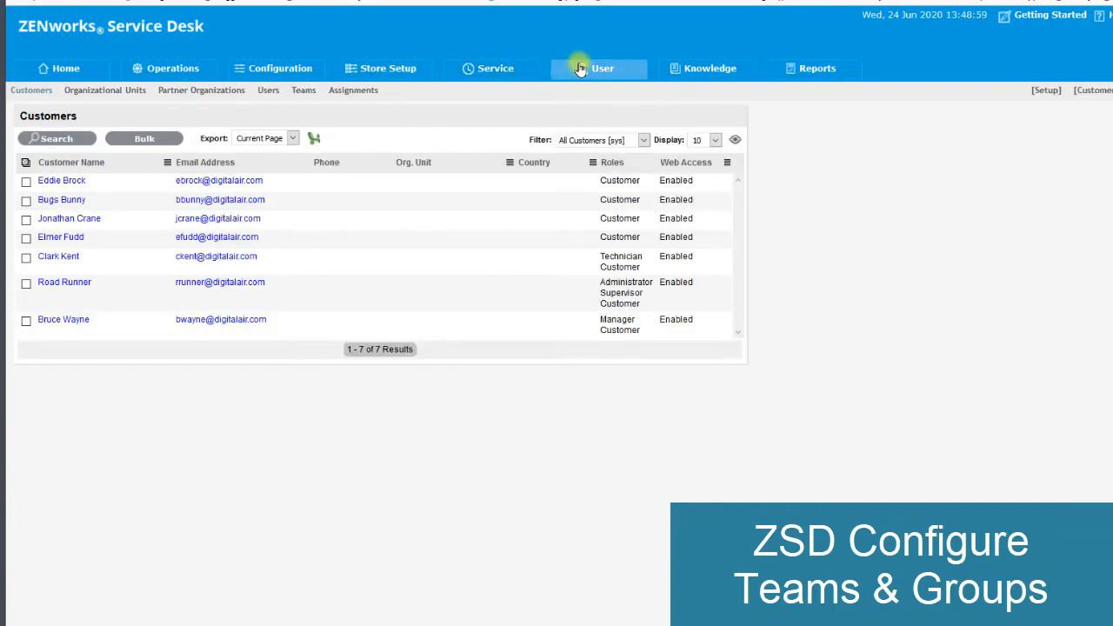
click(300, 90)
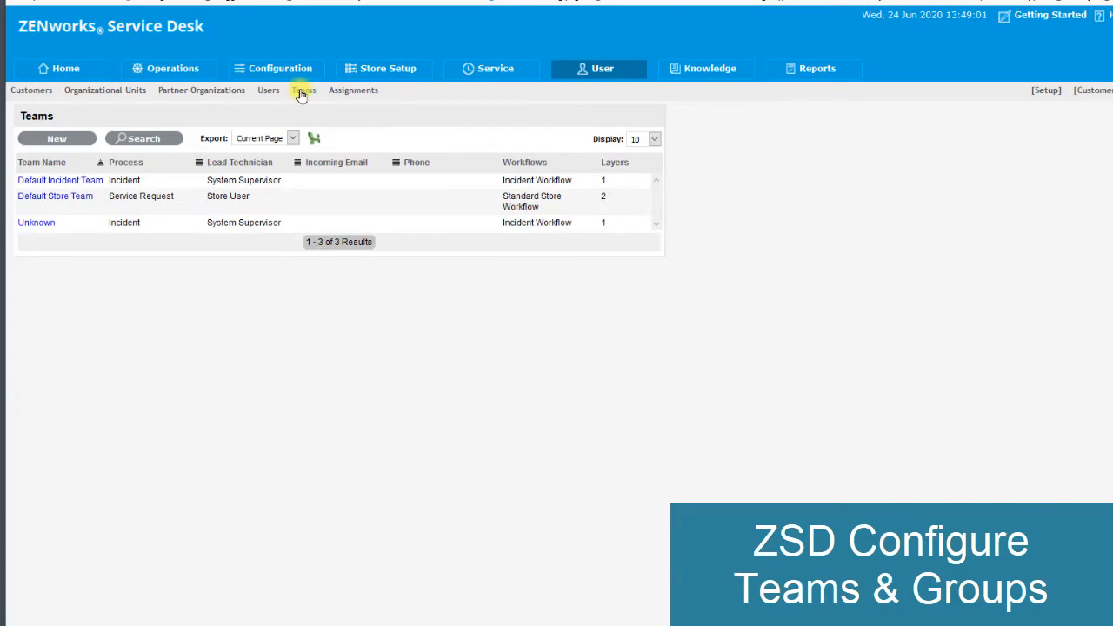
click(62, 181)
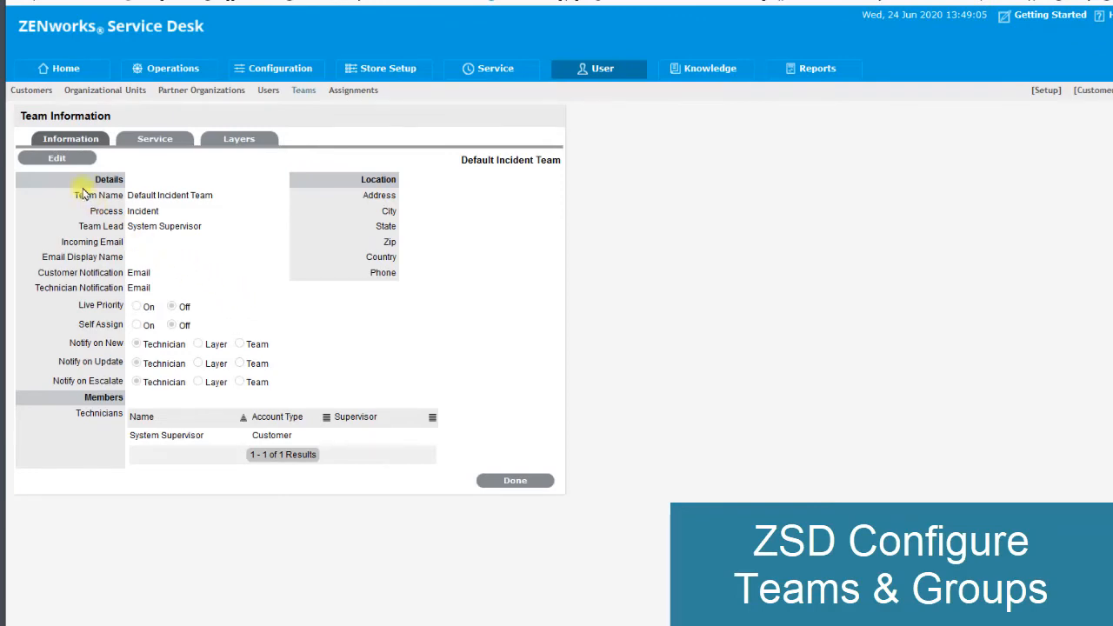
click(74, 164)
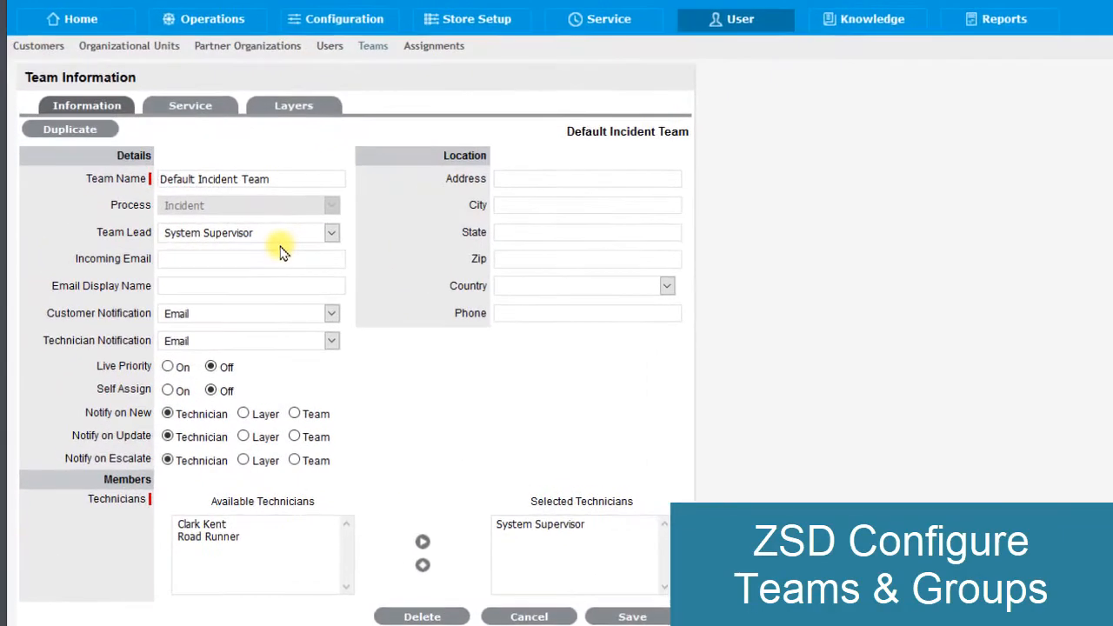
click(335, 235)
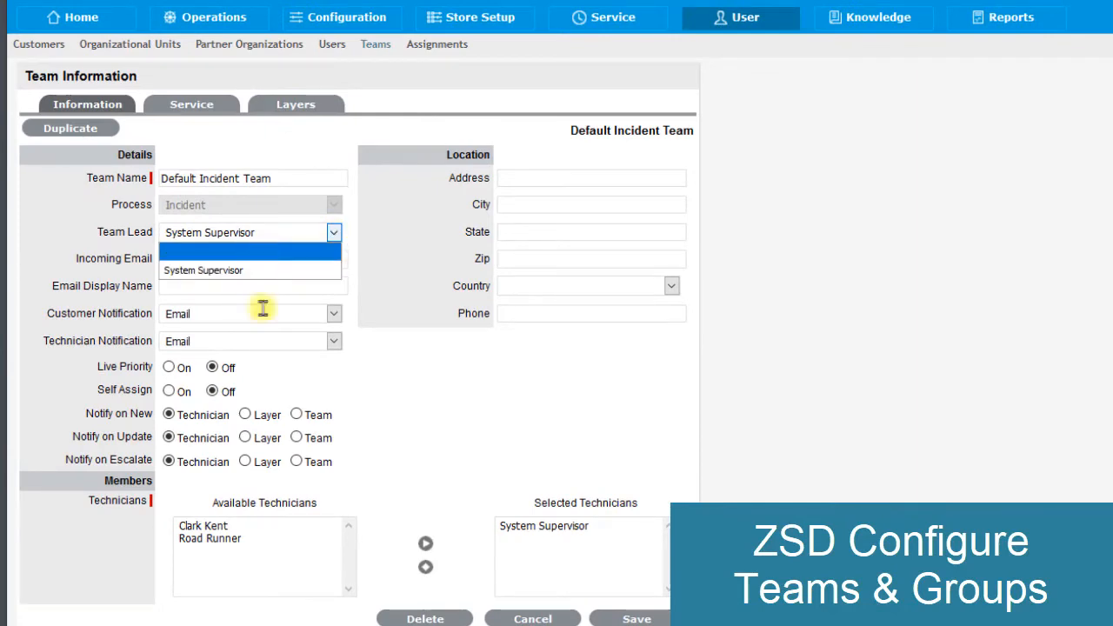
click(226, 532)
click(320, 530)
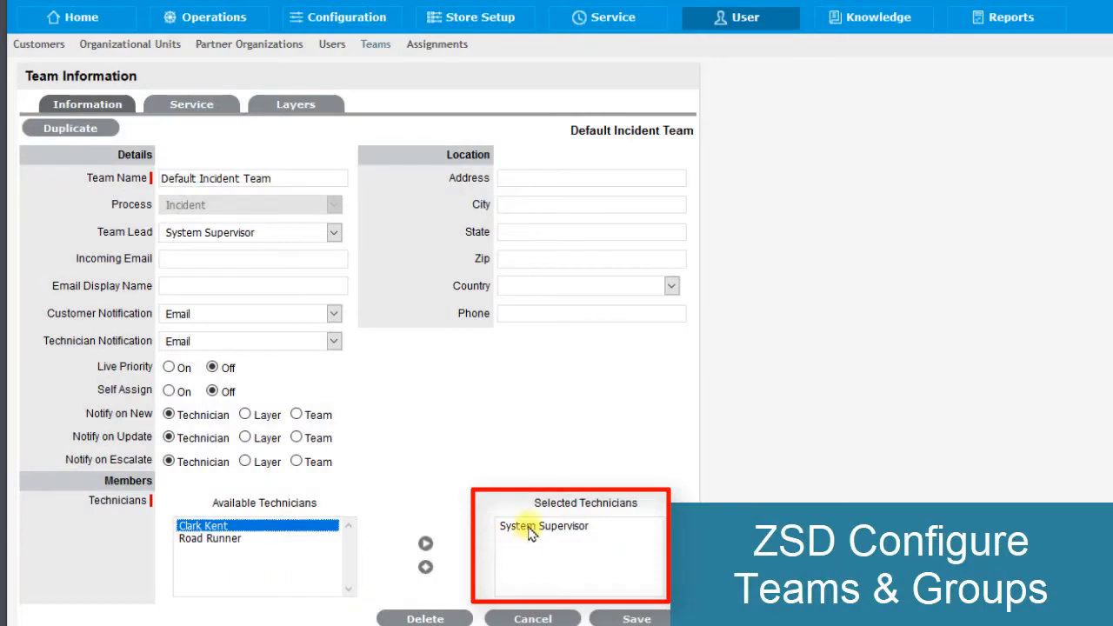
click(527, 527)
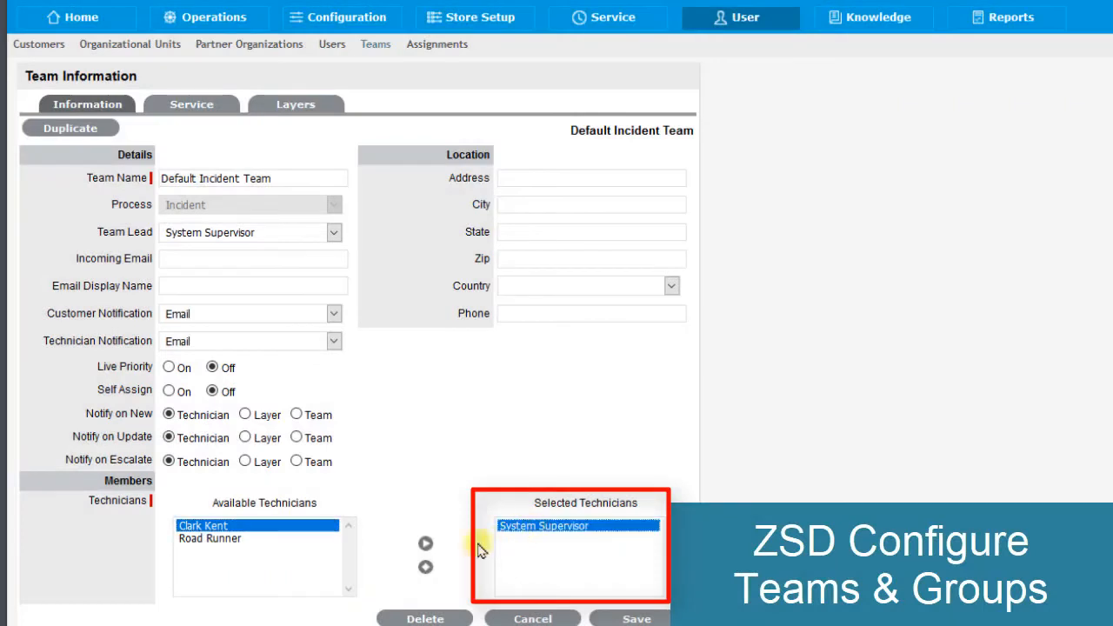
click(425, 567)
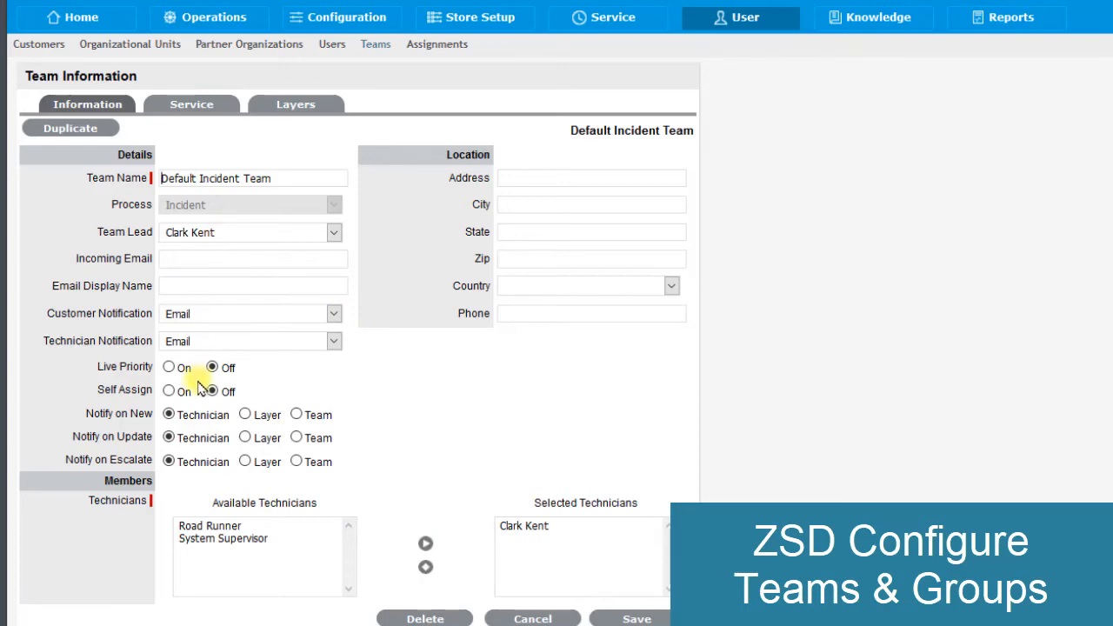
click(619, 617)
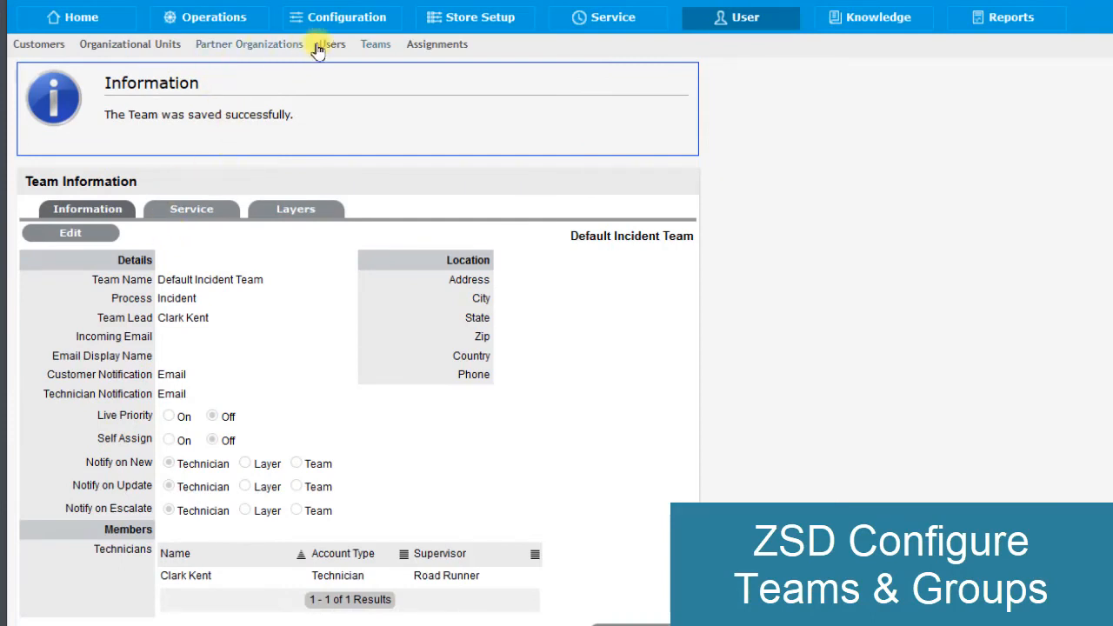
- In the Default Store Team, replace Store User with the first available technician and add the available manager as a team manager
click(376, 49)
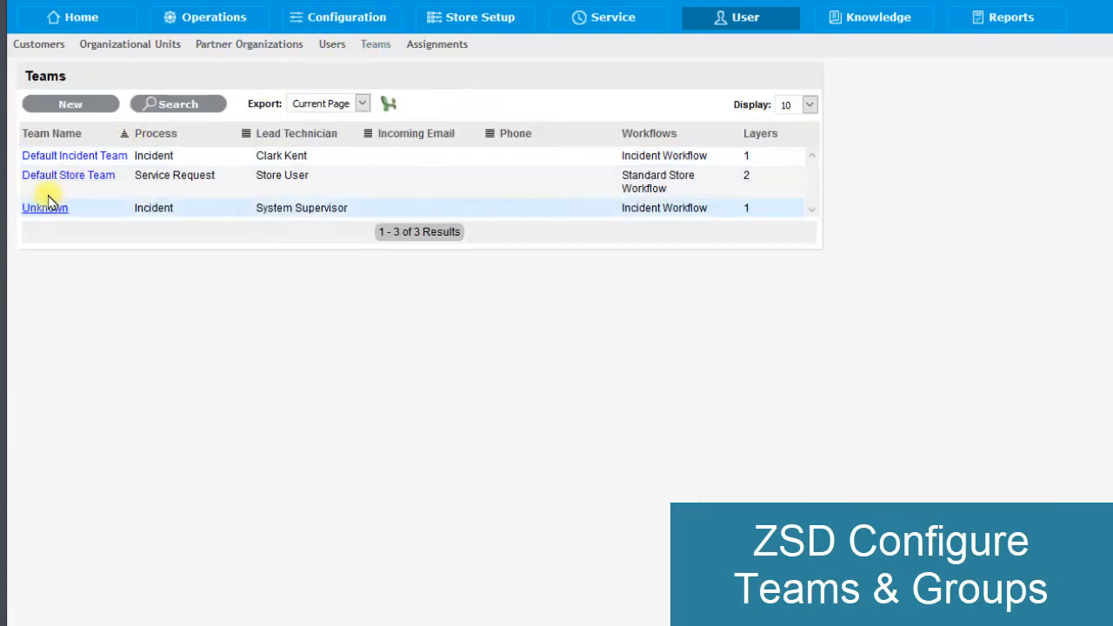
click(53, 180)
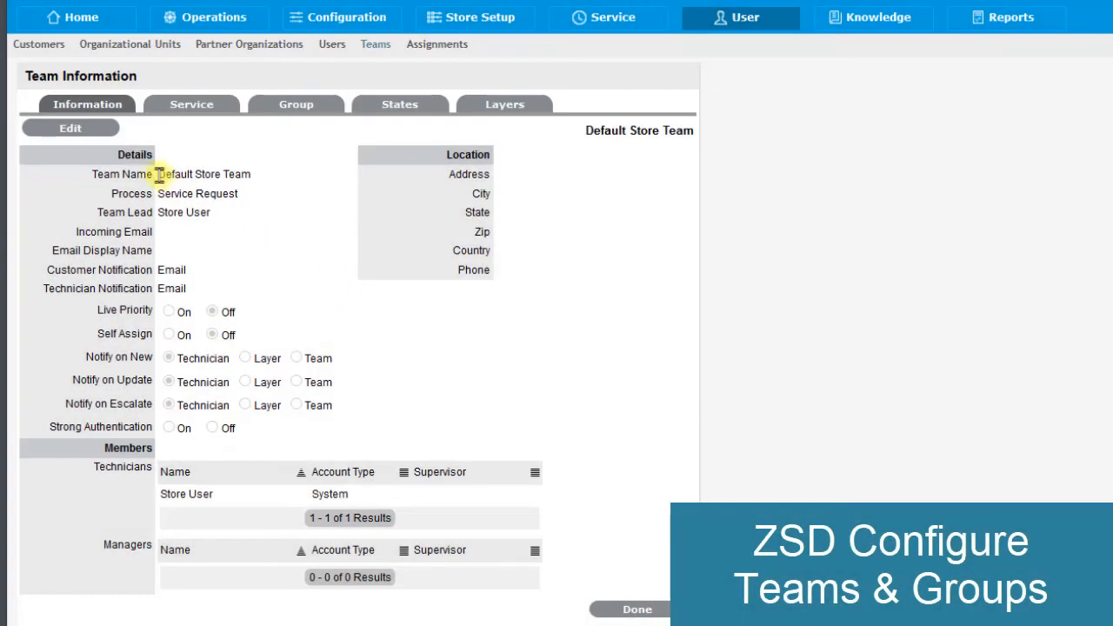
click(75, 131)
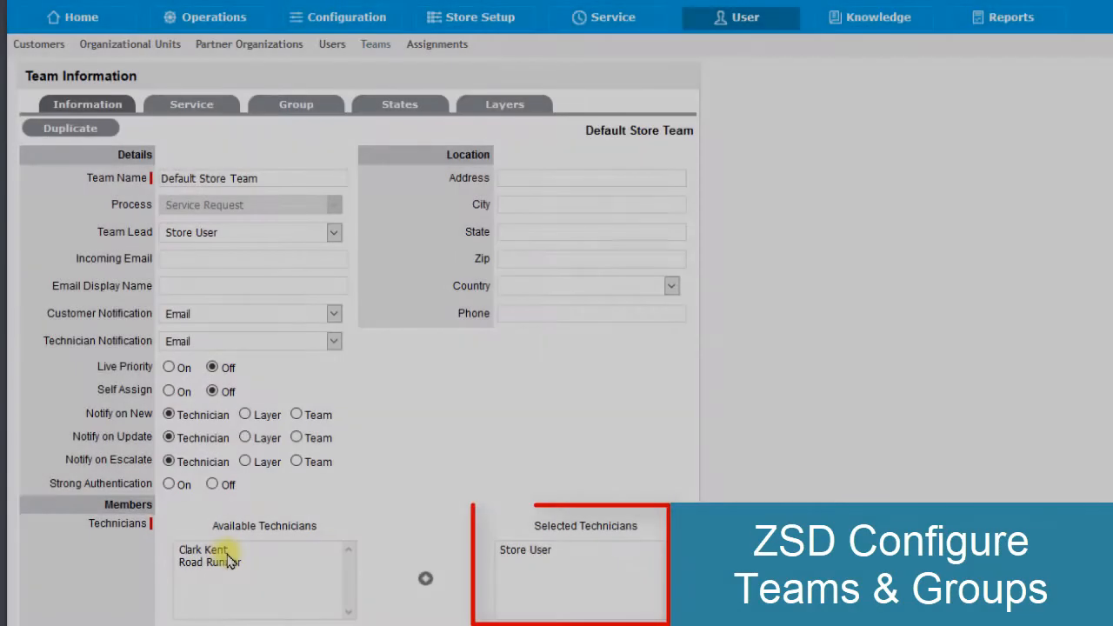
click(221, 549)
click(514, 558)
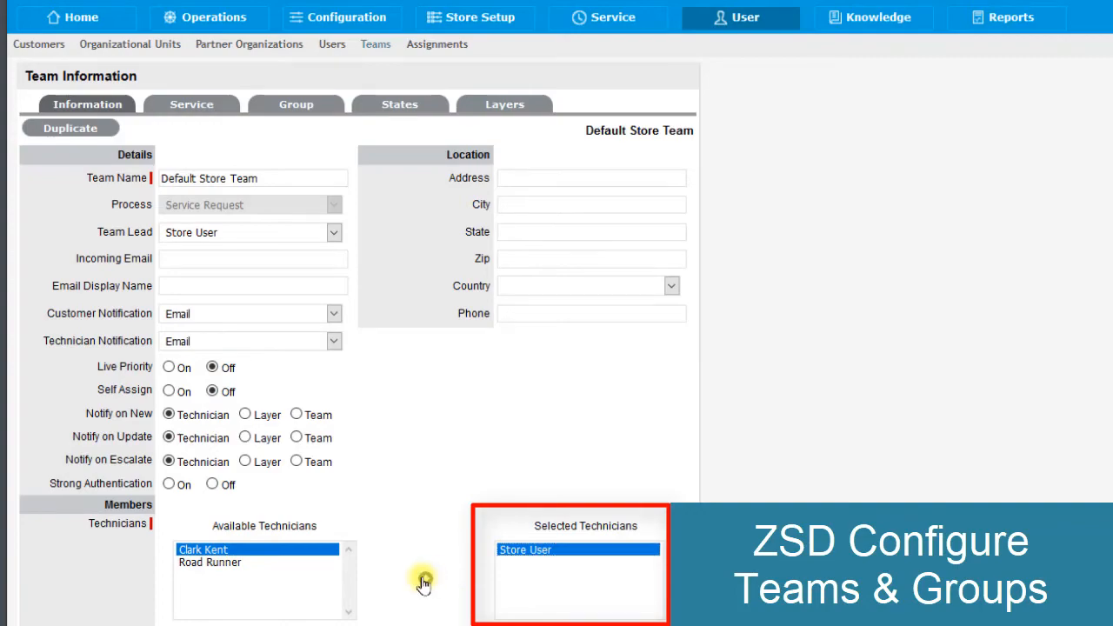
click(423, 583)
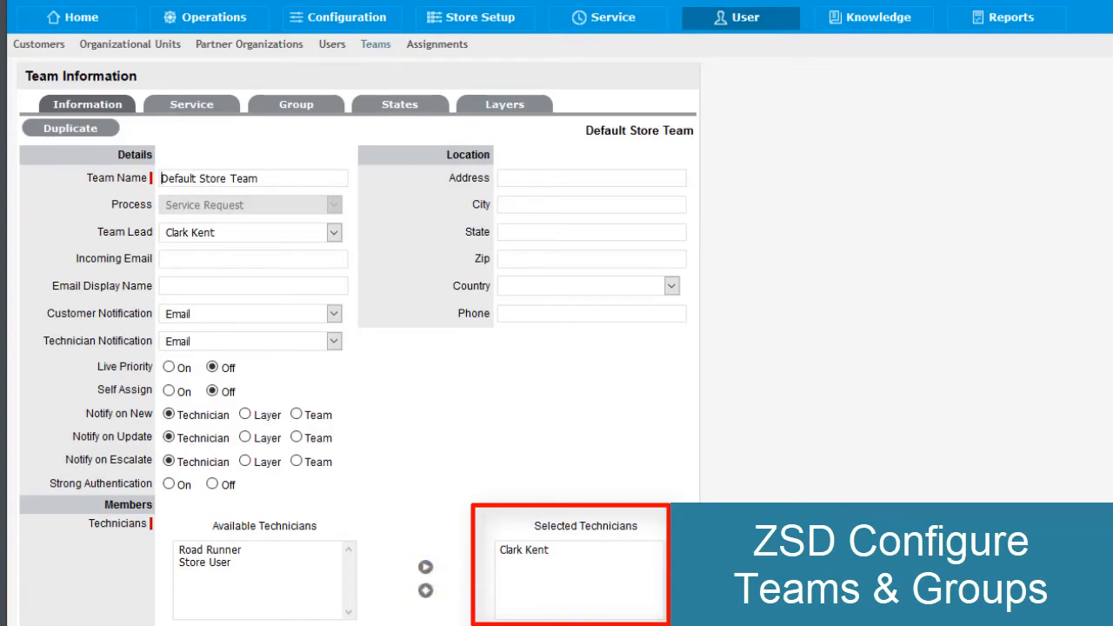
click(194, 568)
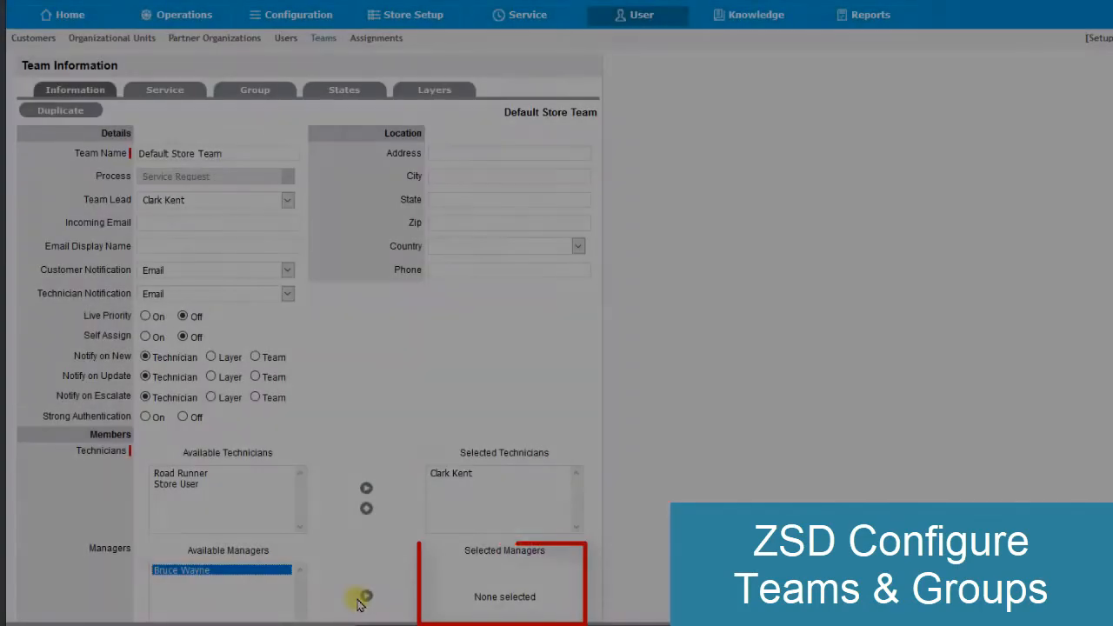
click(366, 596)
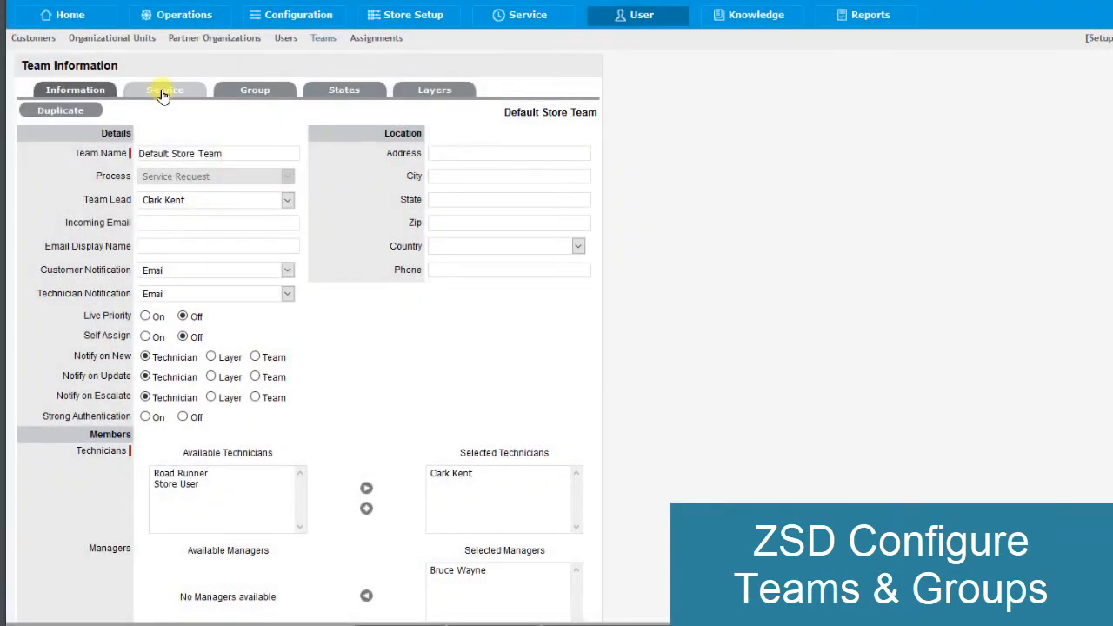
- Add Line Manager Approval and Service Request Workflow to the Default Store Team's workflows, keep Standard Store Workflow as default, and try to save the team
click(161, 92)
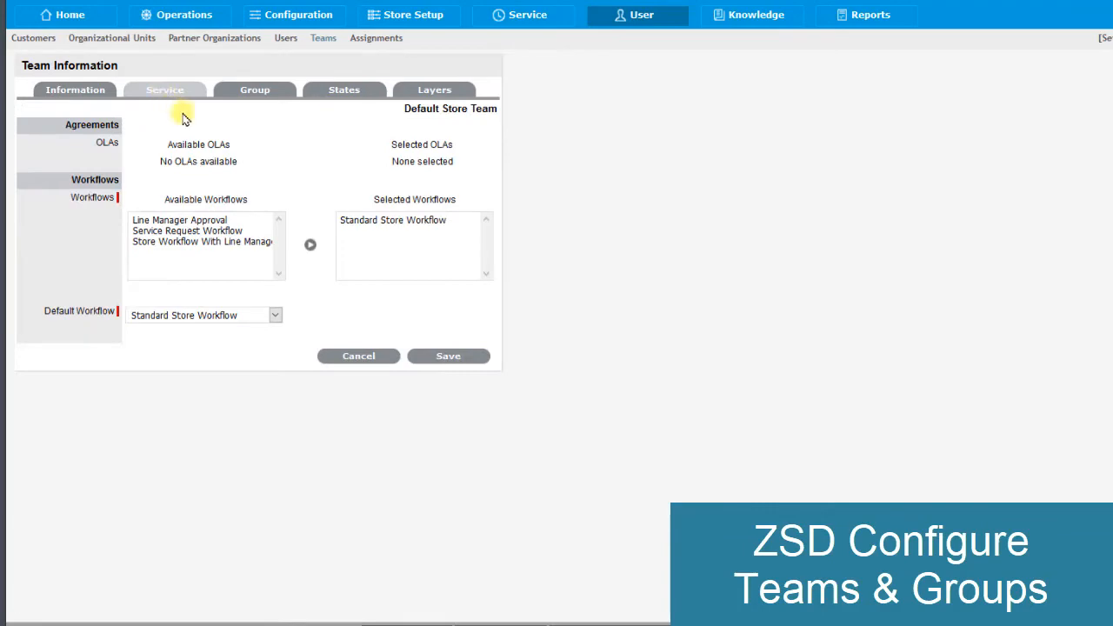
click(209, 223)
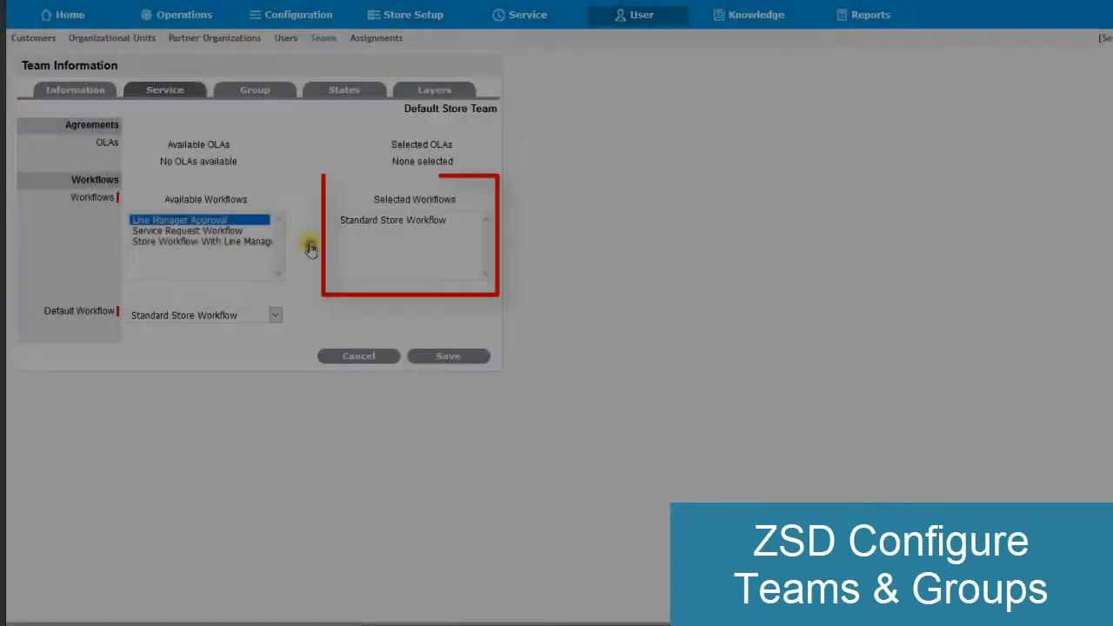
click(311, 246)
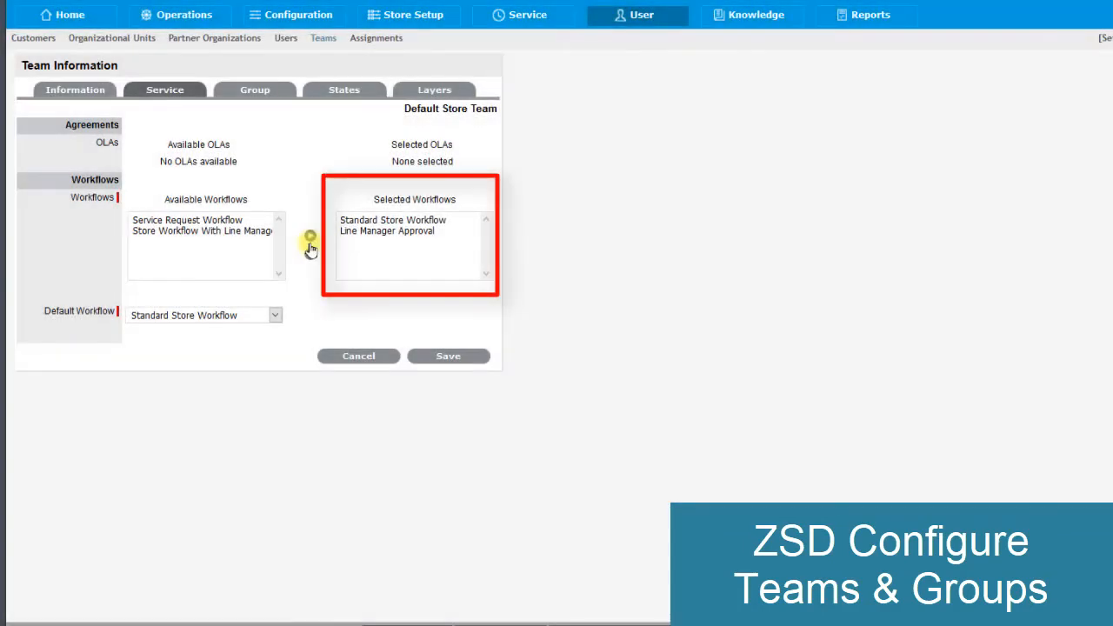
click(216, 221)
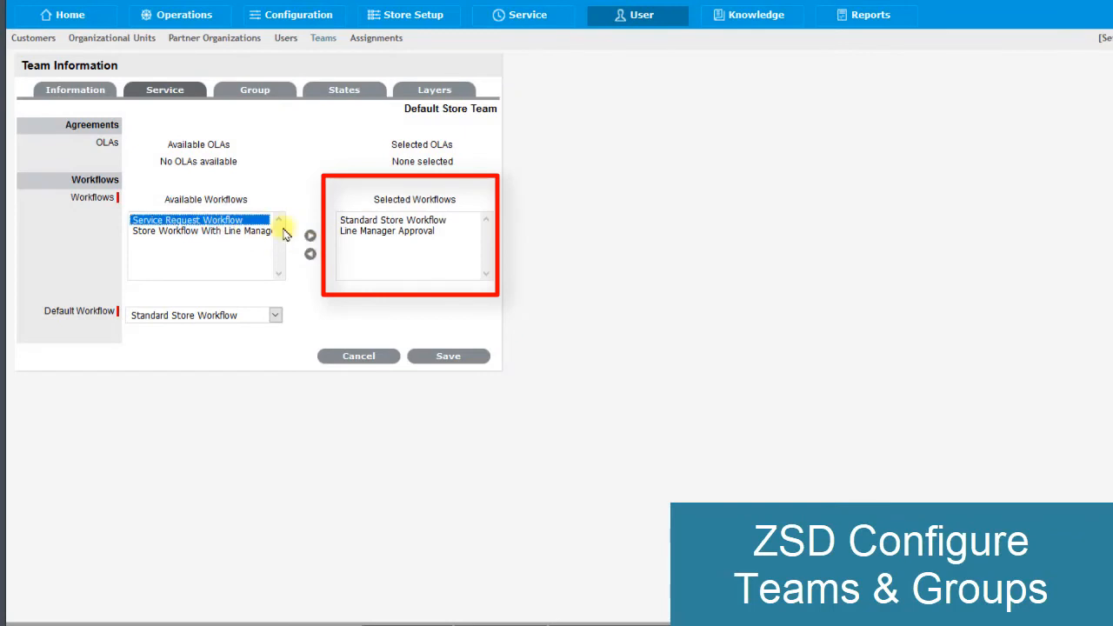
click(310, 238)
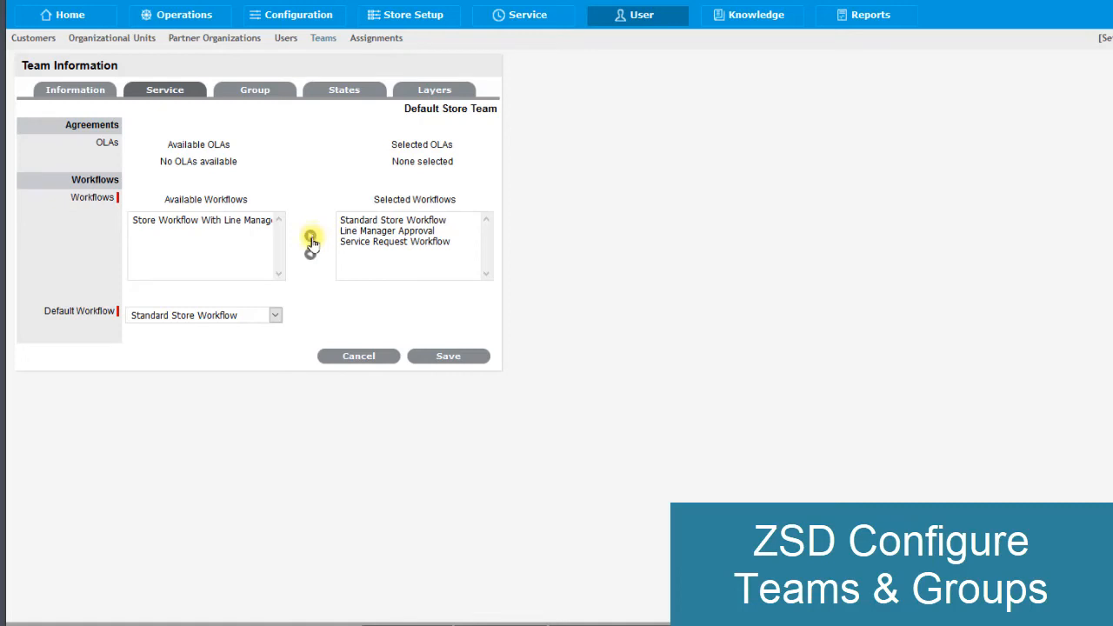
click(275, 315)
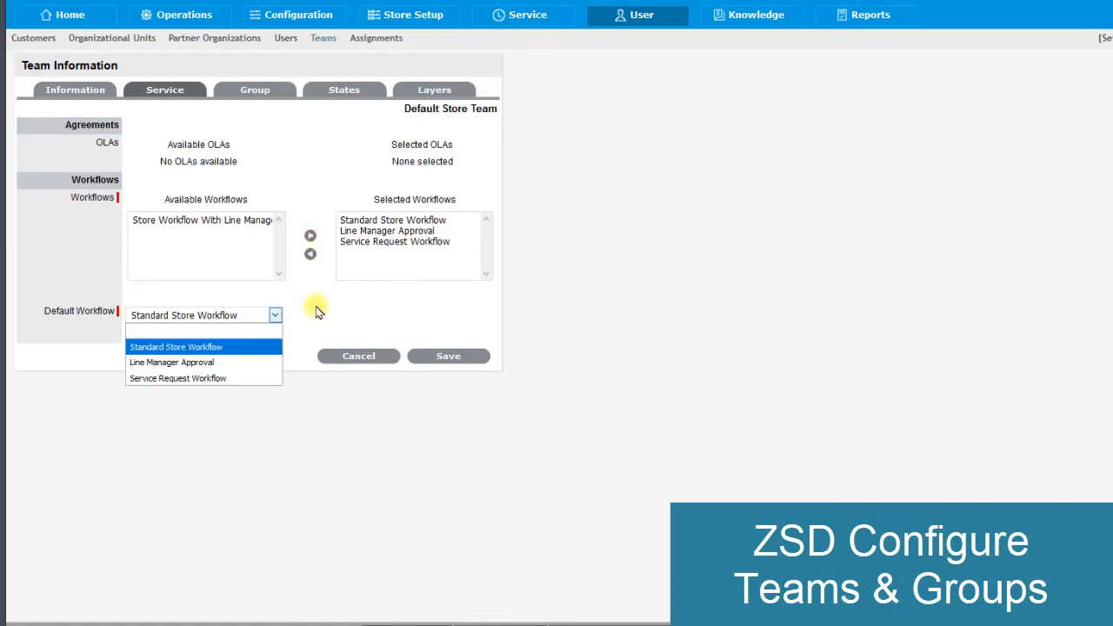
click(317, 312)
click(417, 355)
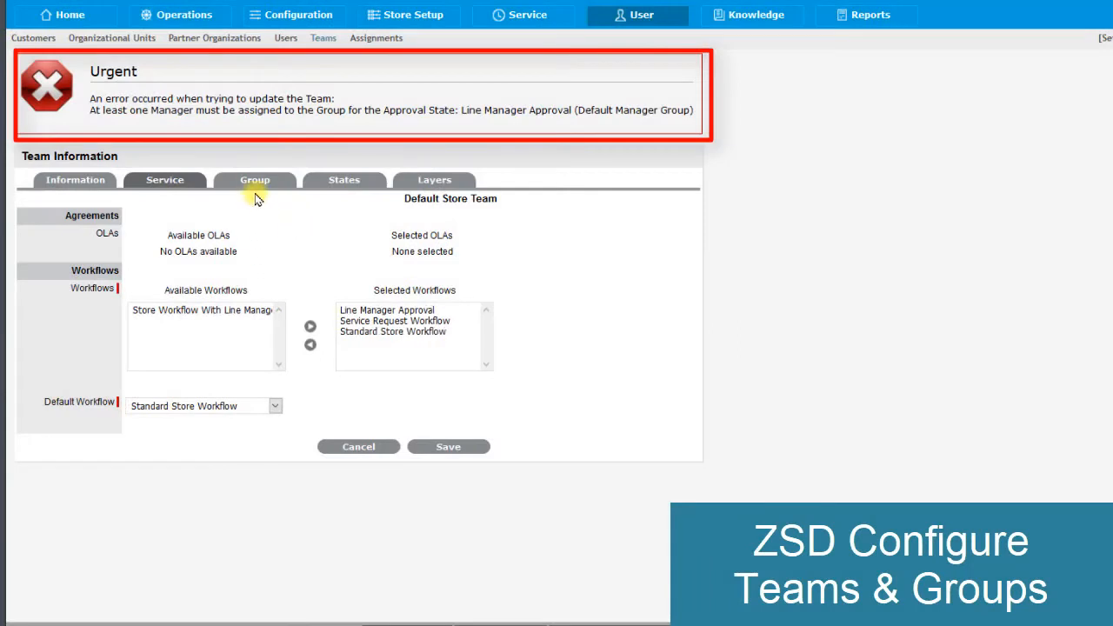
- Assign the available technician to the Default Store Team's Default Group and save the group
click(254, 180)
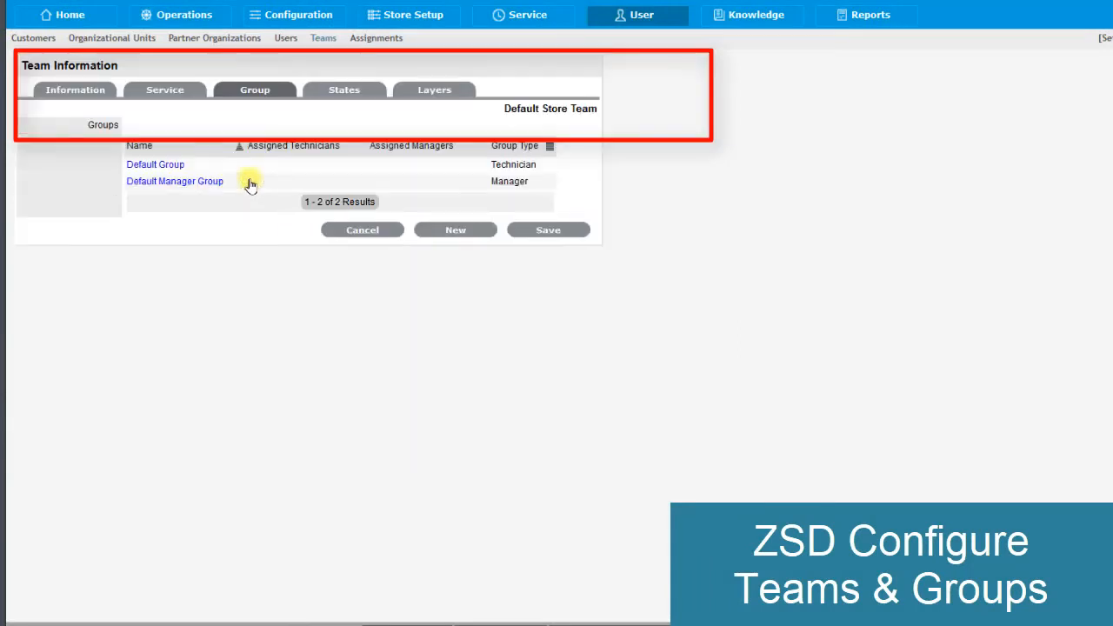
click(155, 165)
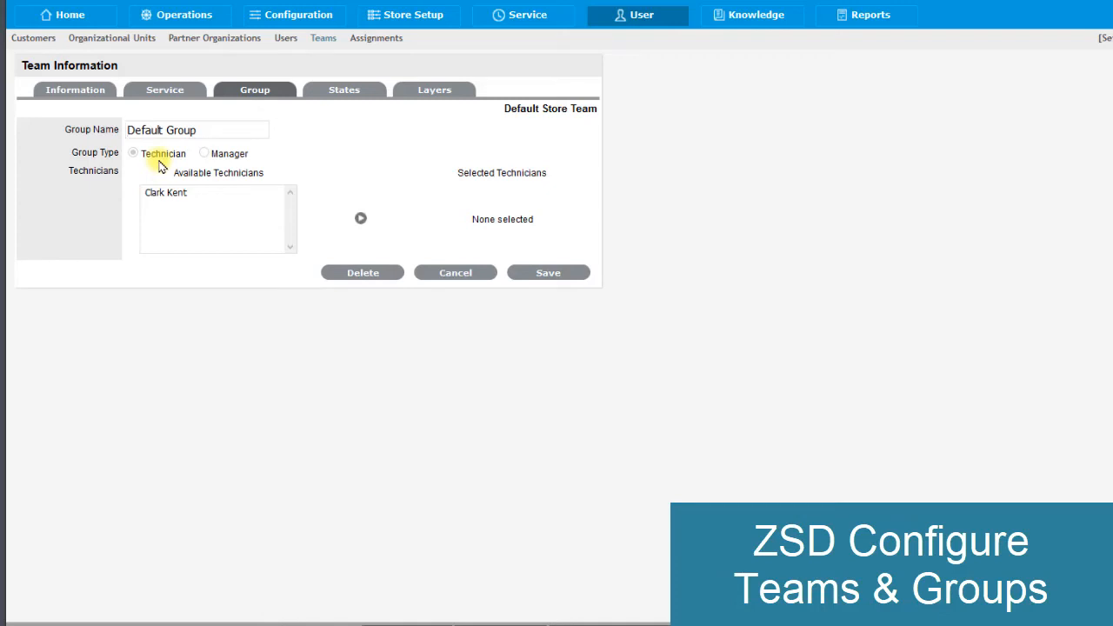
click(166, 194)
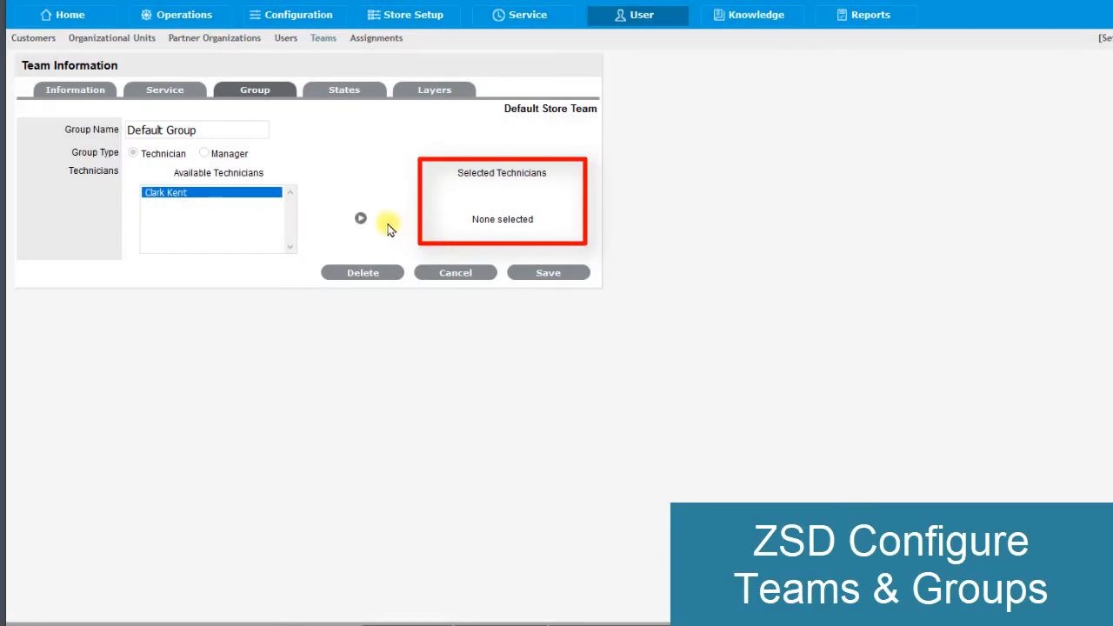
click(357, 221)
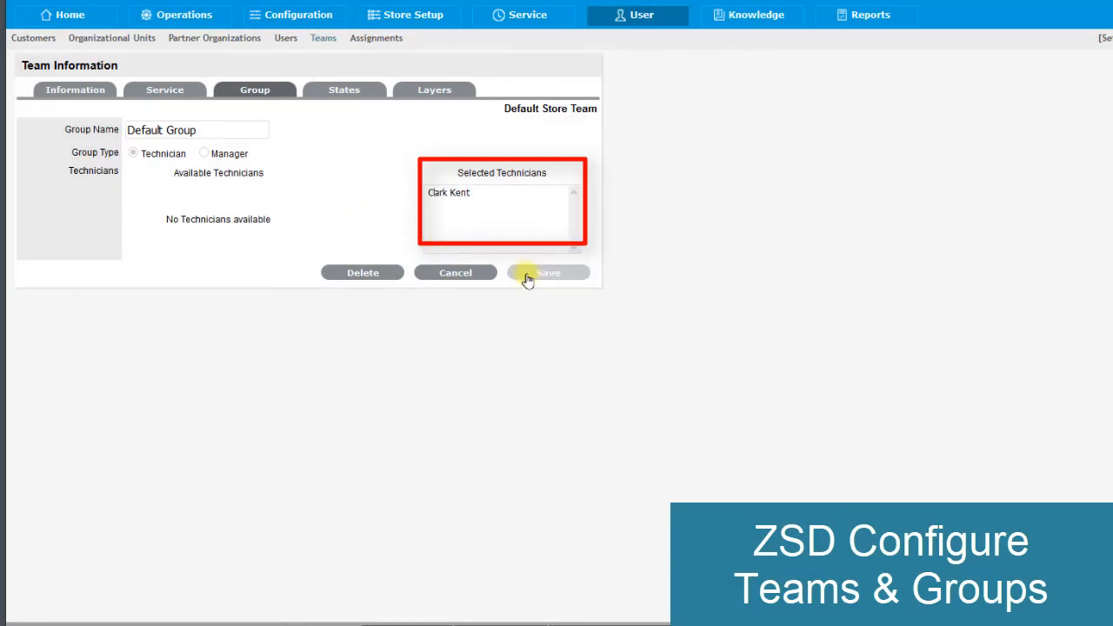
click(524, 278)
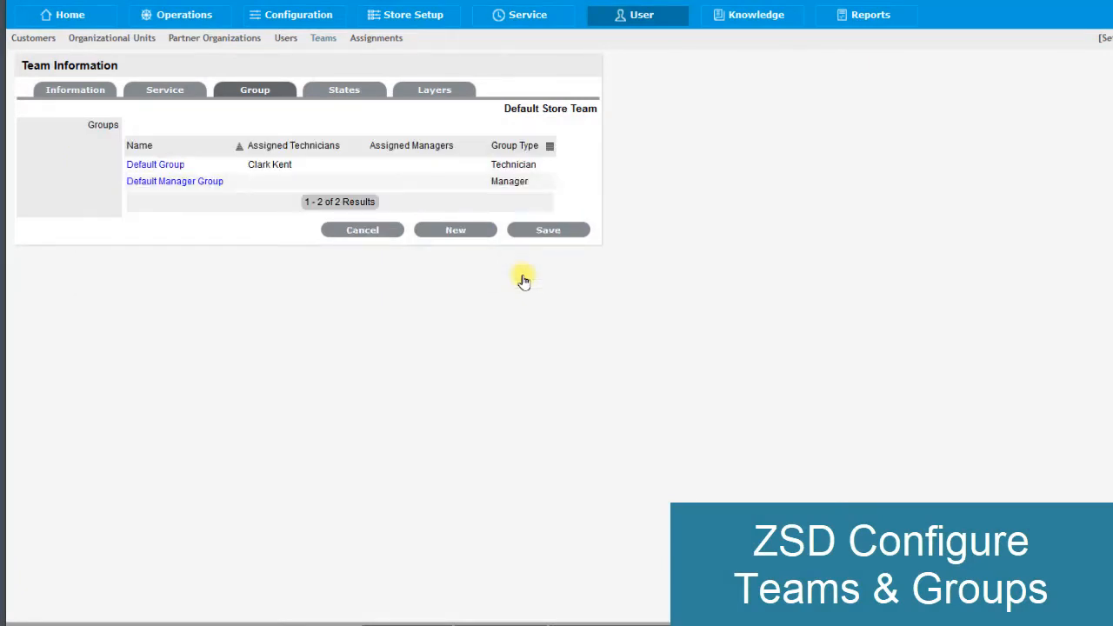
- Assign the available manager to the Default Manager Group, then save the group and the Default Store Team
click(207, 181)
click(194, 192)
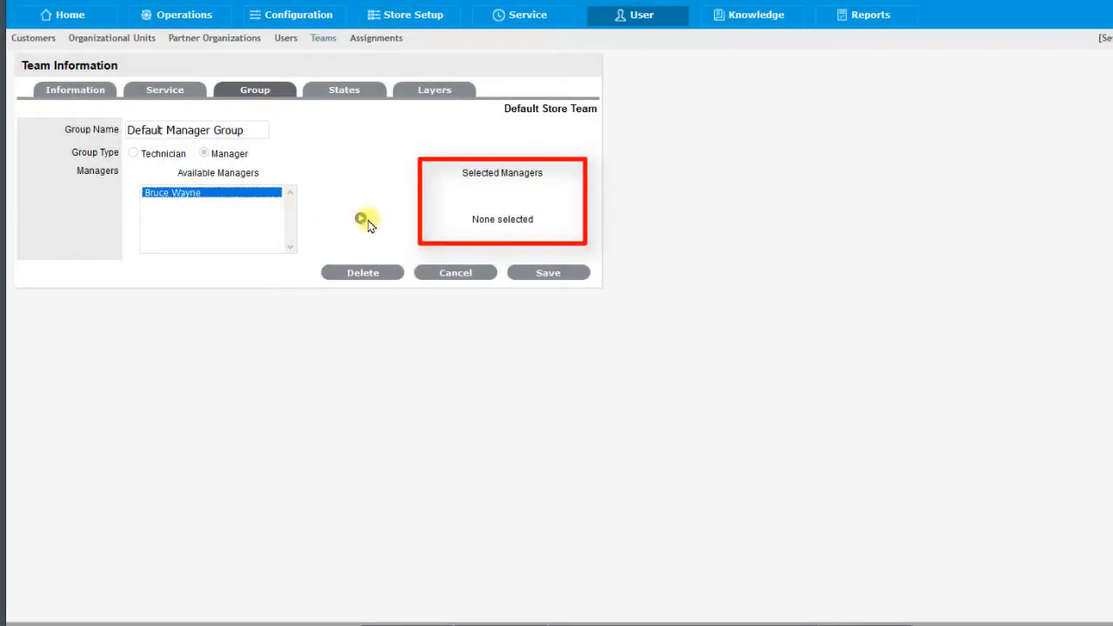
click(360, 223)
click(548, 275)
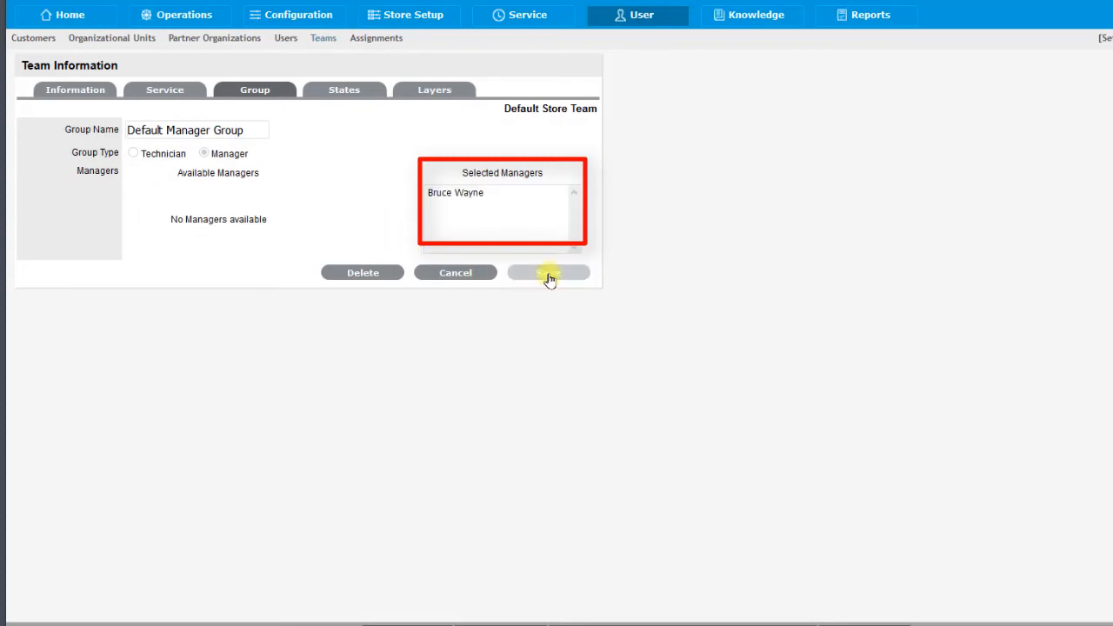
click(546, 230)
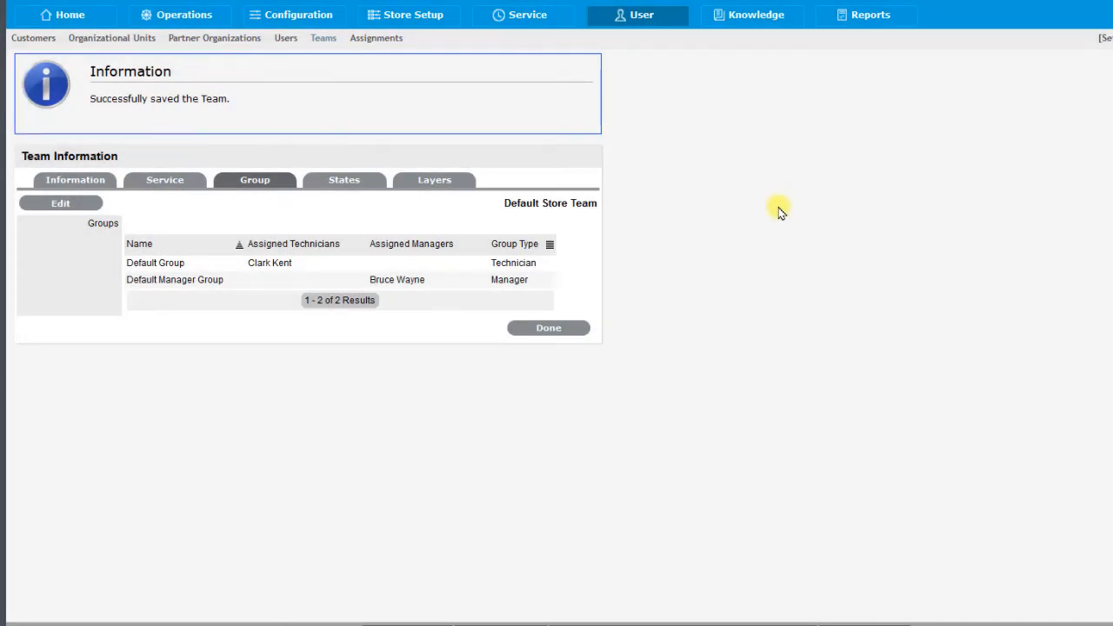
- Review the teams list, then switch to the administration setup area and check the users' roles and team assignments
click(315, 40)
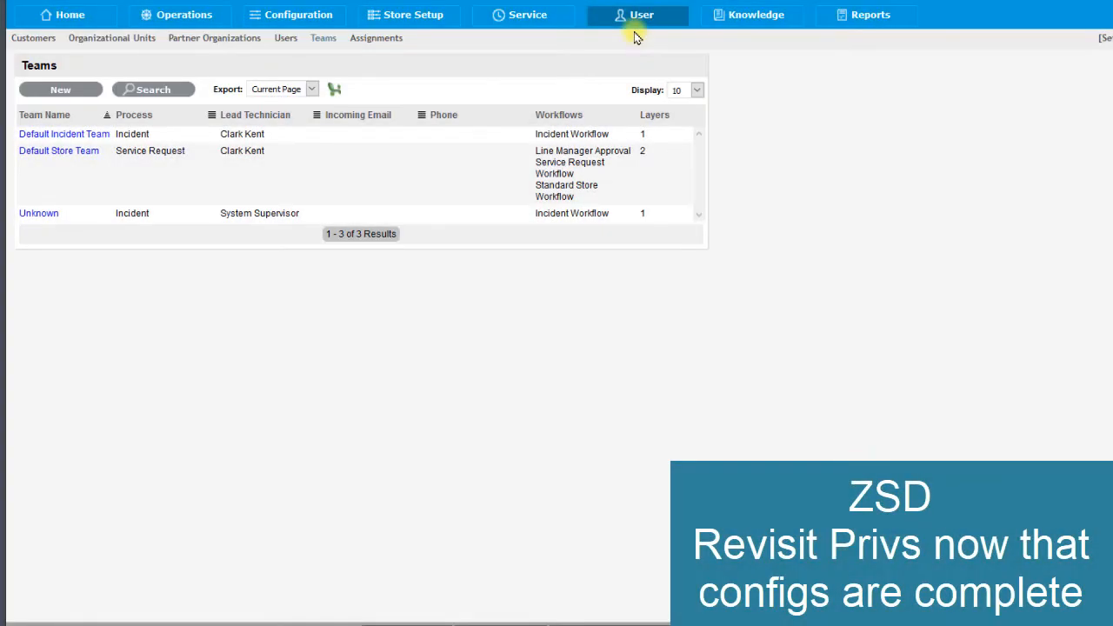
click(1103, 38)
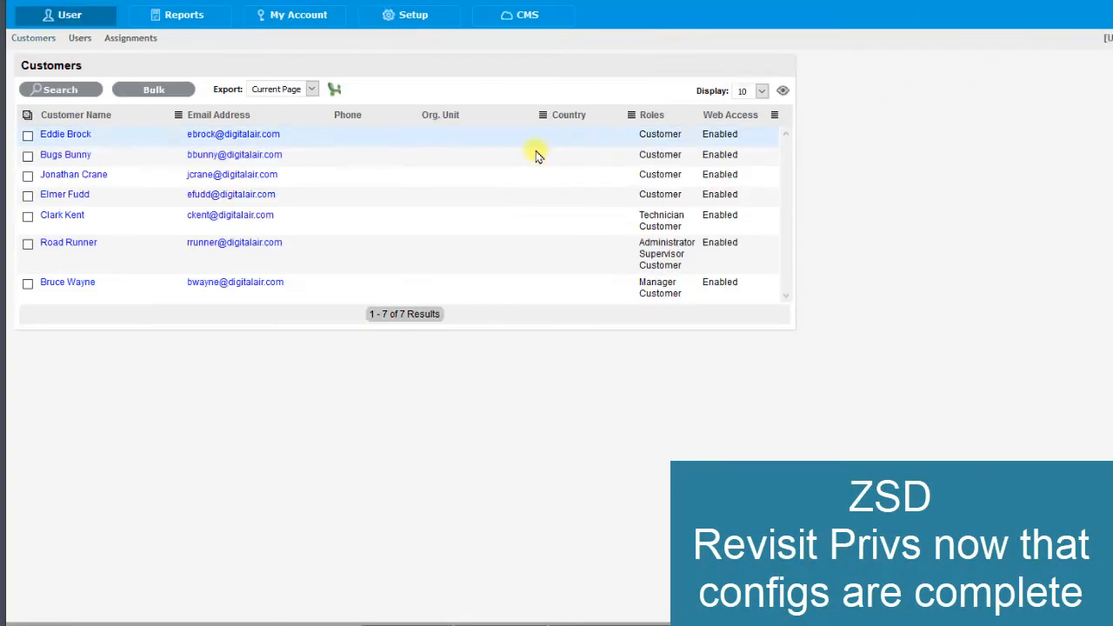
click(80, 38)
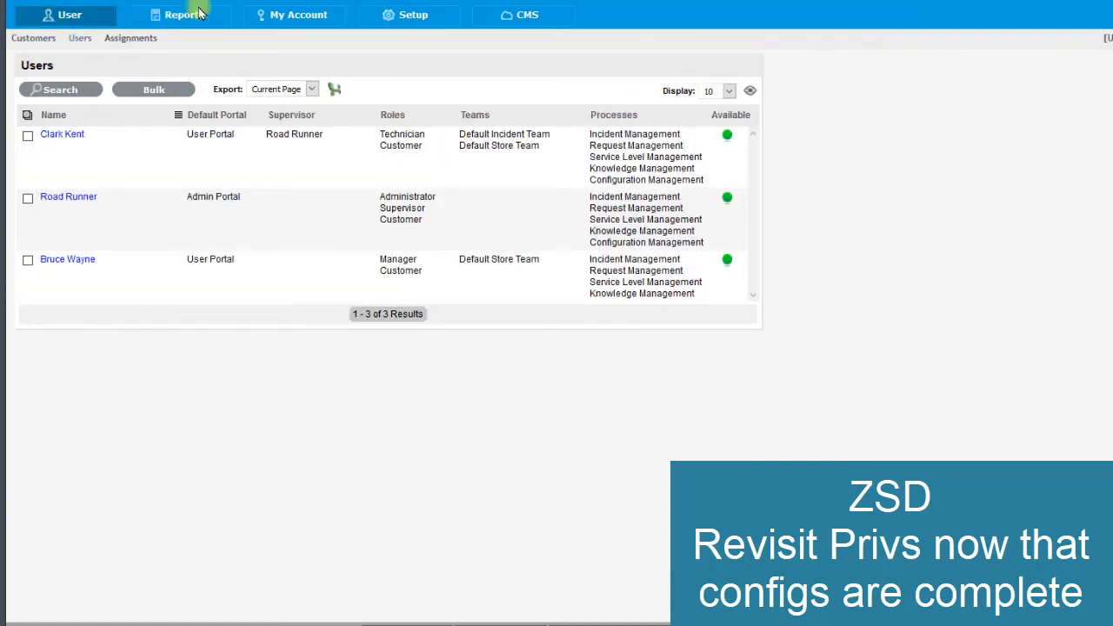
- Set the Minimum Solution Relevance to 30% in the request privileges
click(420, 14)
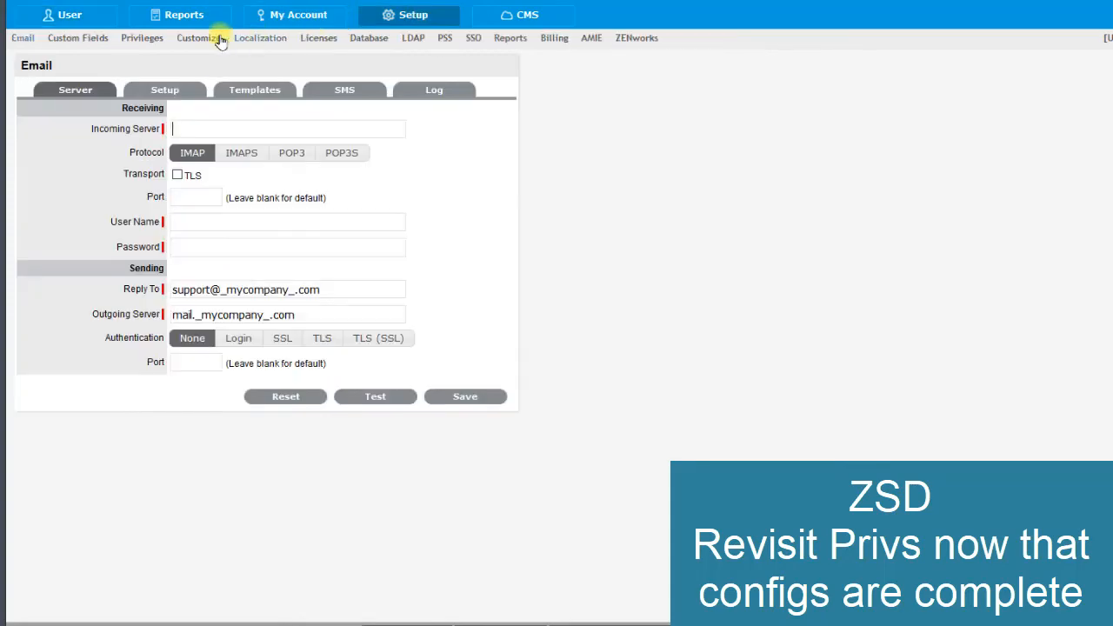
click(139, 41)
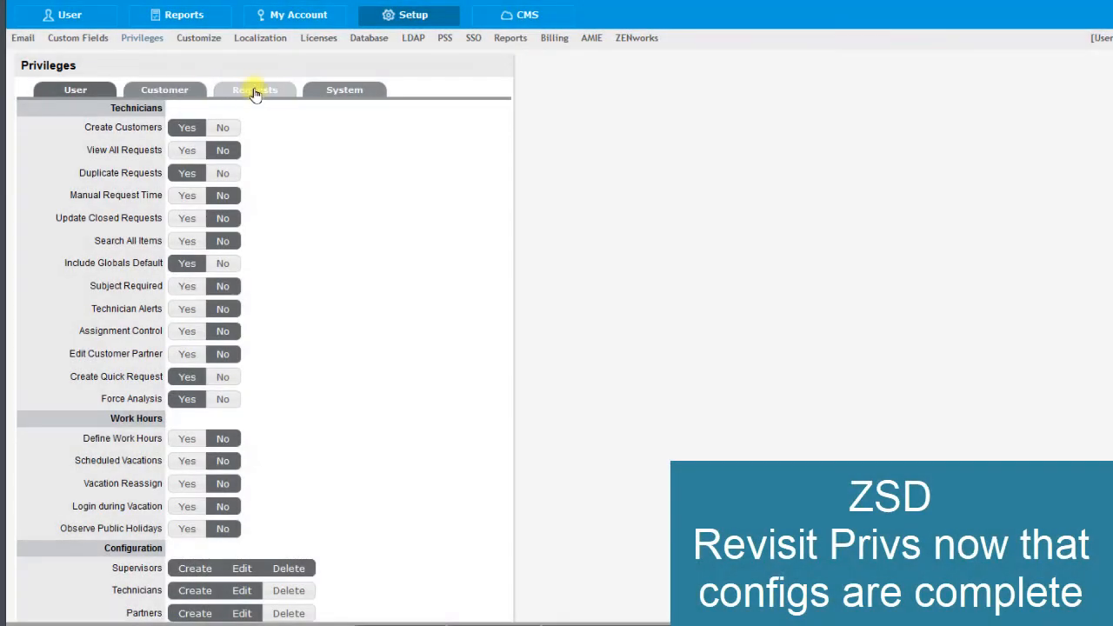
click(254, 92)
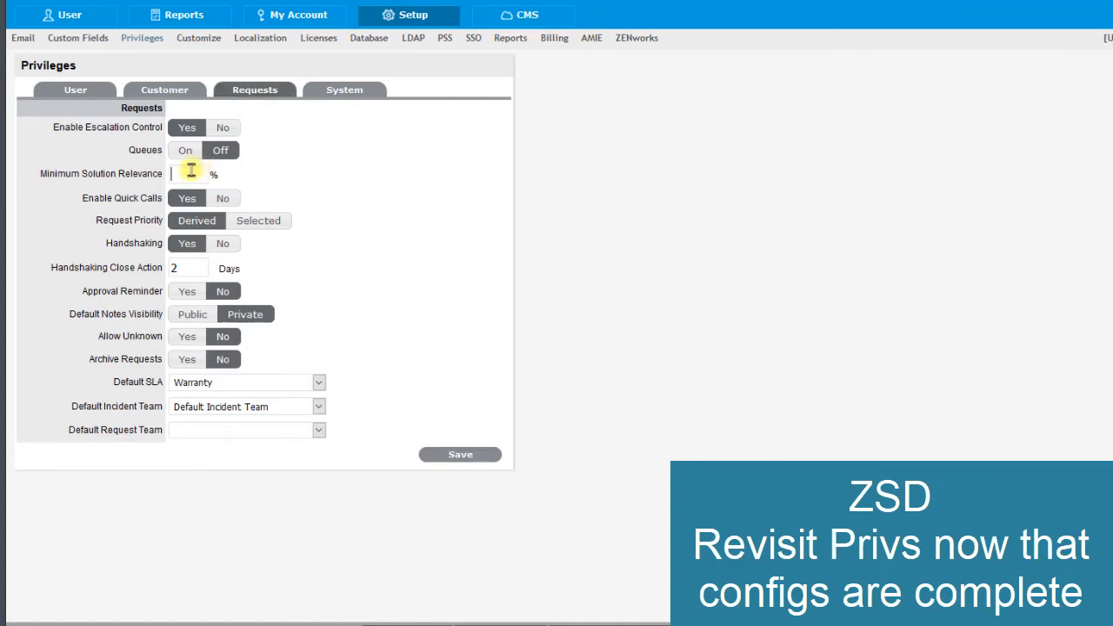
click(190, 172)
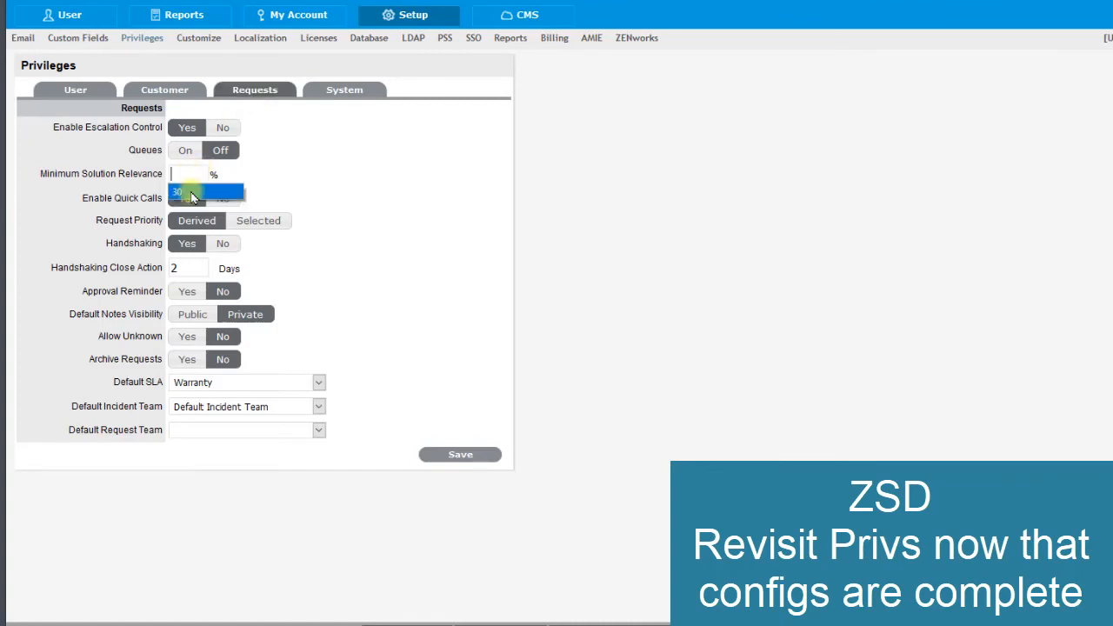
click(186, 191)
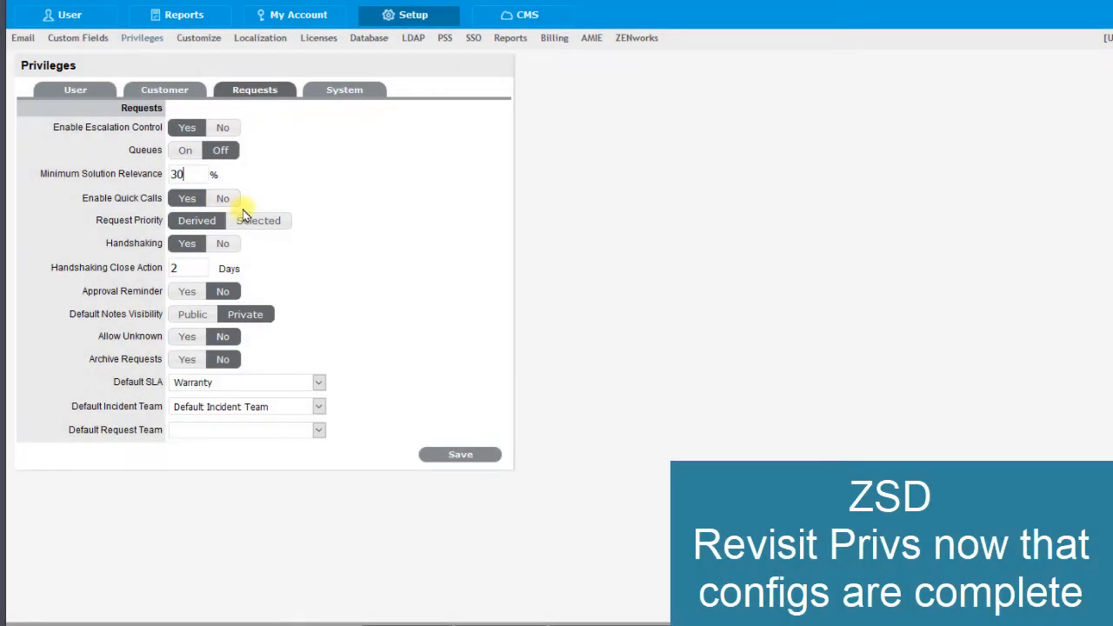
- Set the Default SLA to Store SLA and the Default Request Team to Default Store Team, and save the request privileges
click(319, 406)
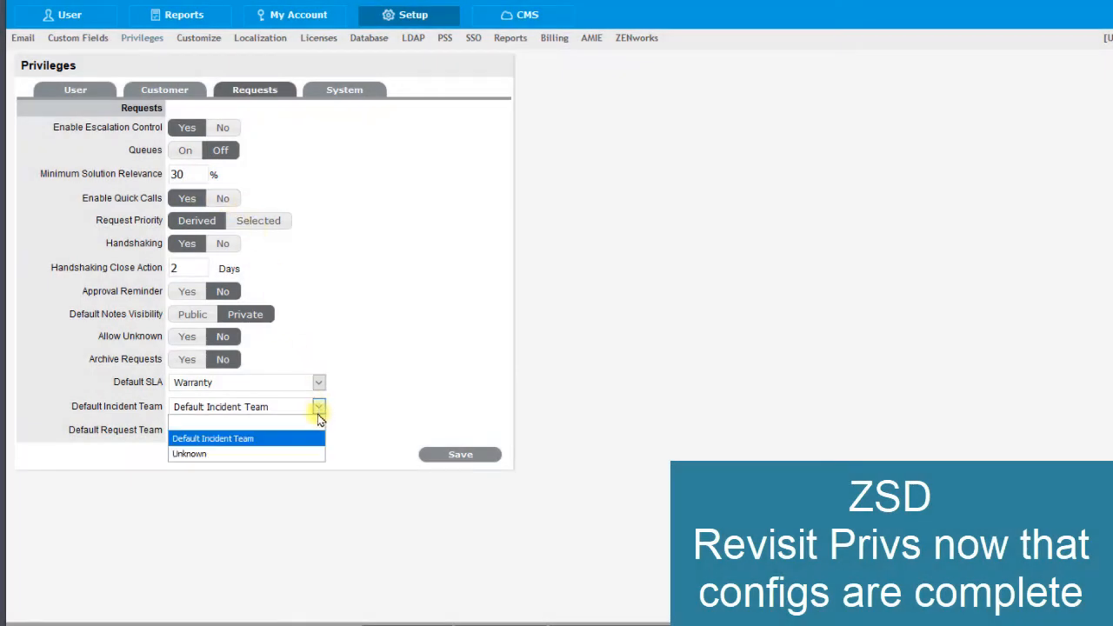
click(320, 389)
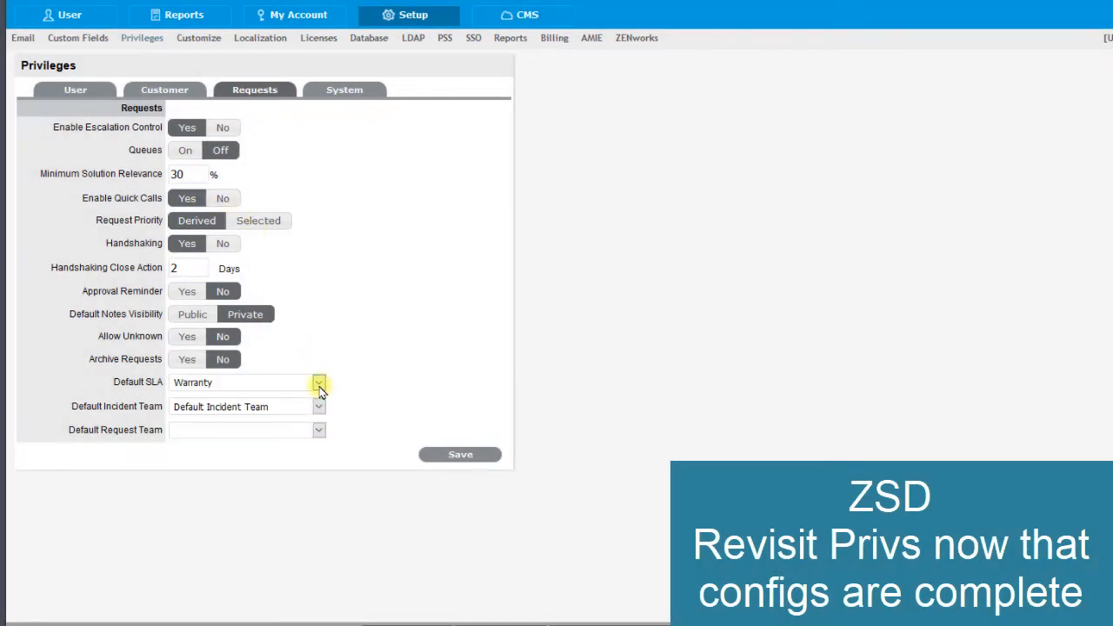
click(318, 383)
click(299, 398)
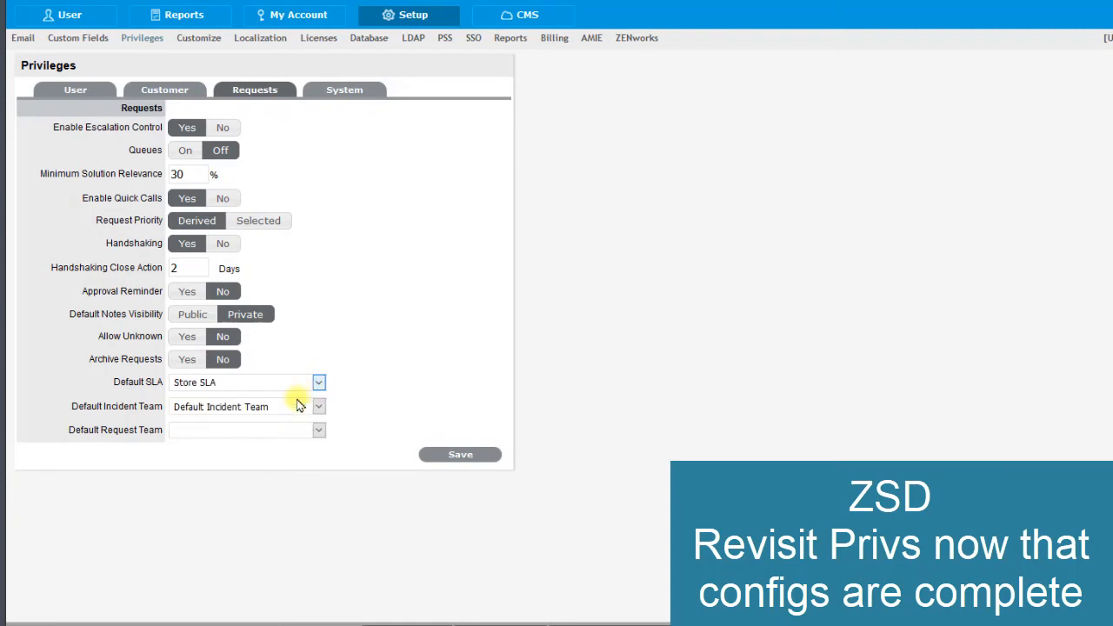
click(318, 429)
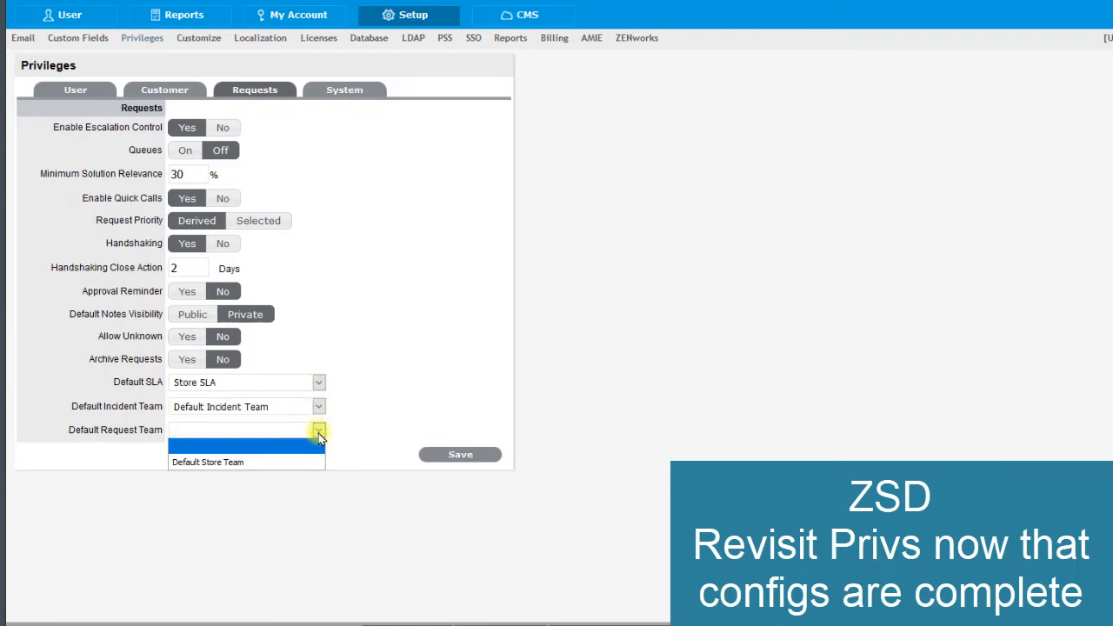
click(287, 463)
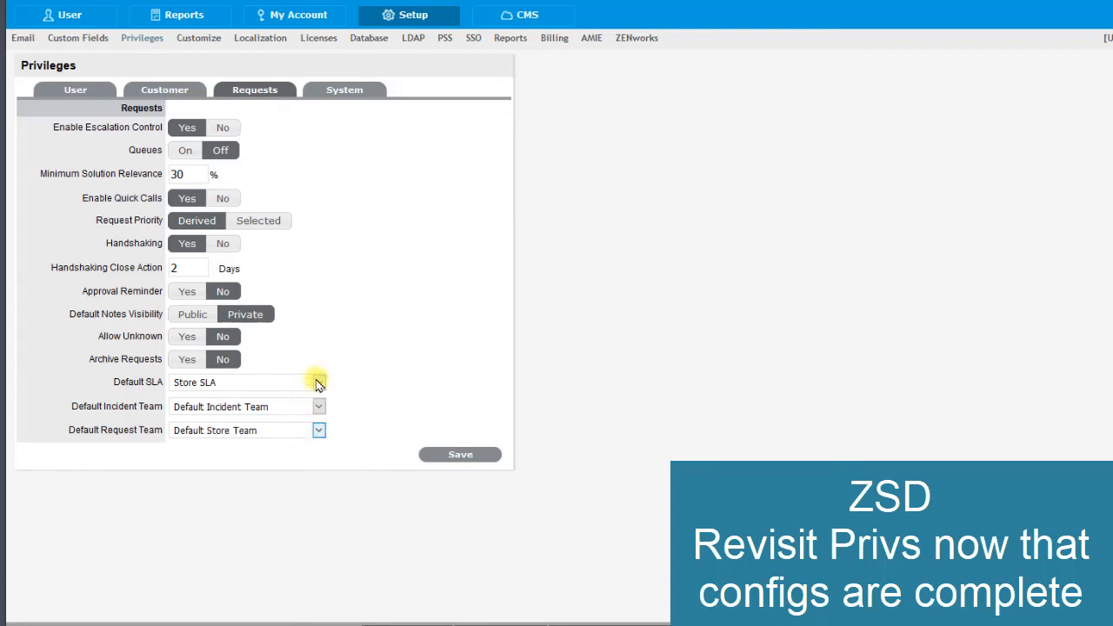
click(466, 460)
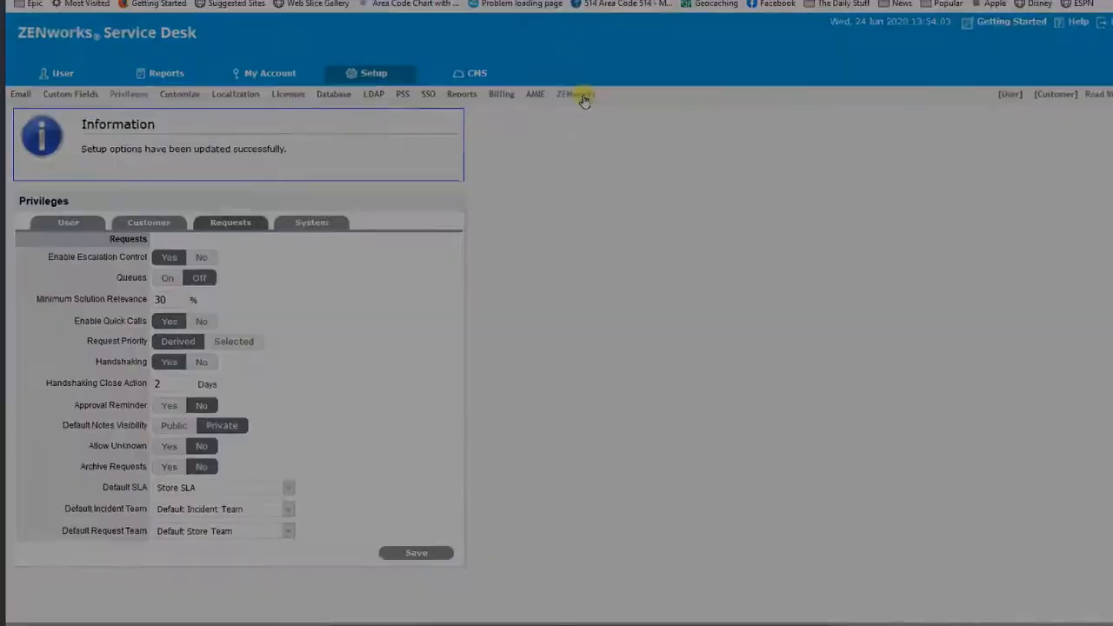
- Open the ZENworks import settings through the Import ZENworks Items task in Getting Started
click(633, 51)
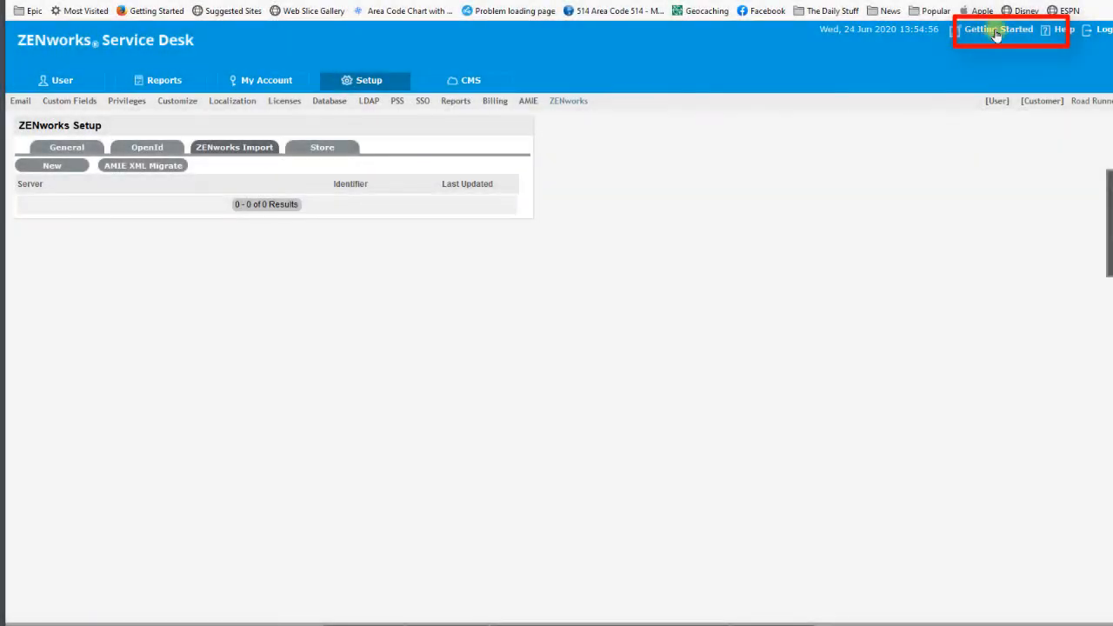
click(997, 31)
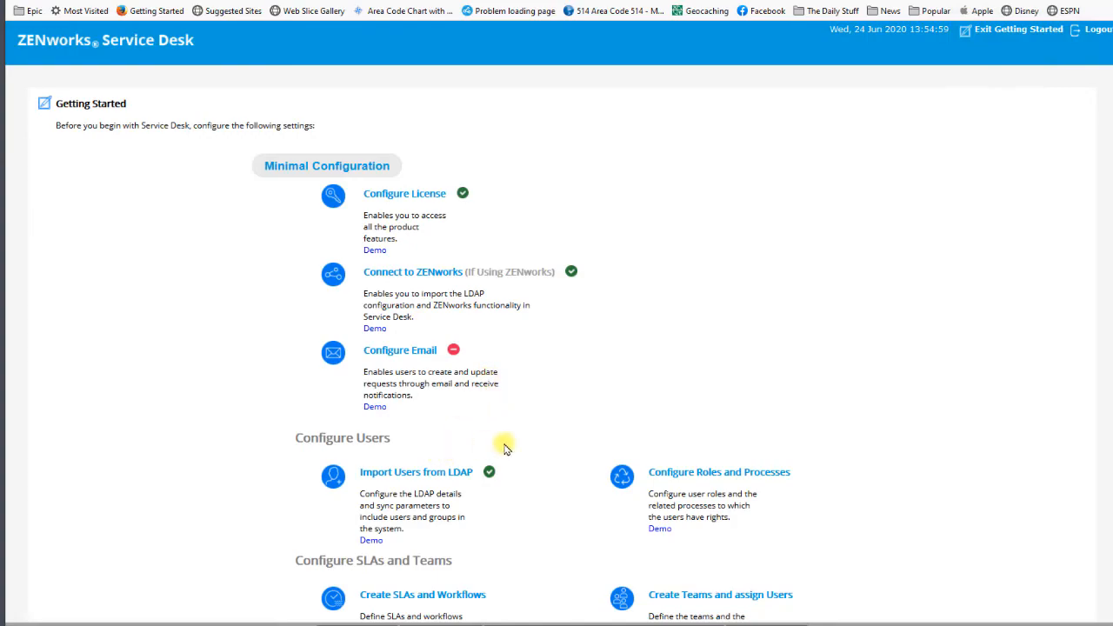
scroll(505, 409, down, 4)
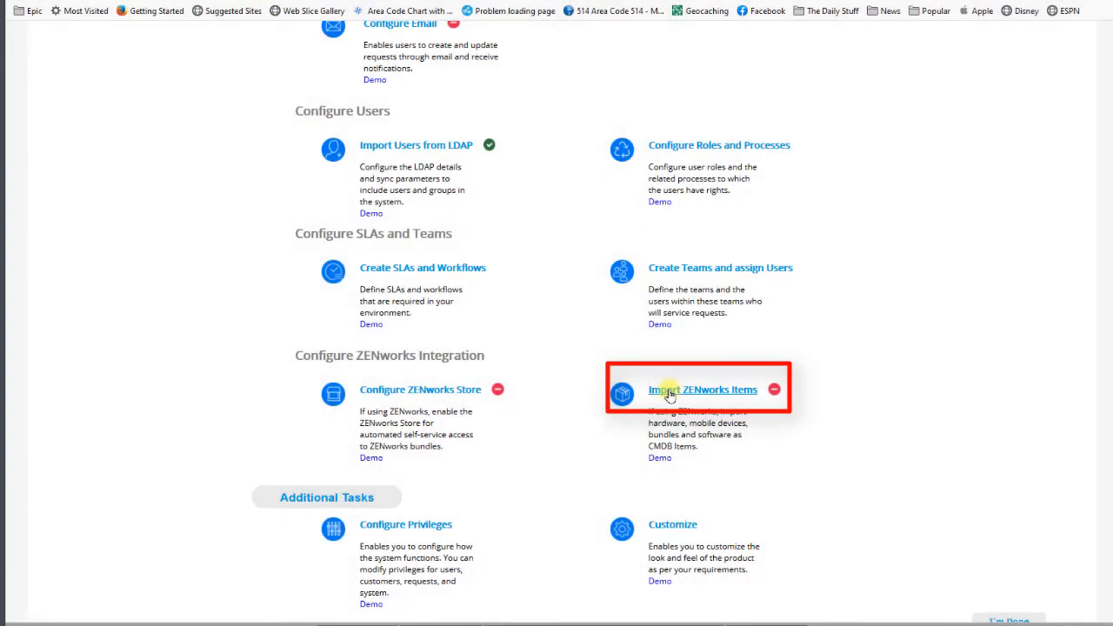
click(670, 393)
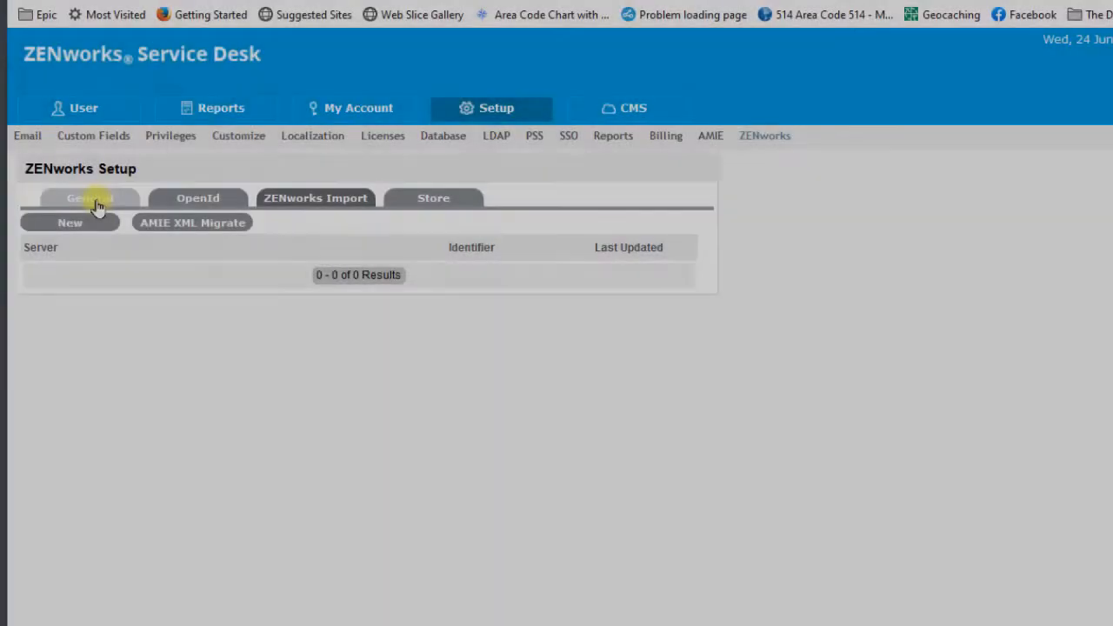
- In the general ZENworks setup, enter Administrator as the ZENworks administrator username with its account password, and save the connection settings
click(96, 203)
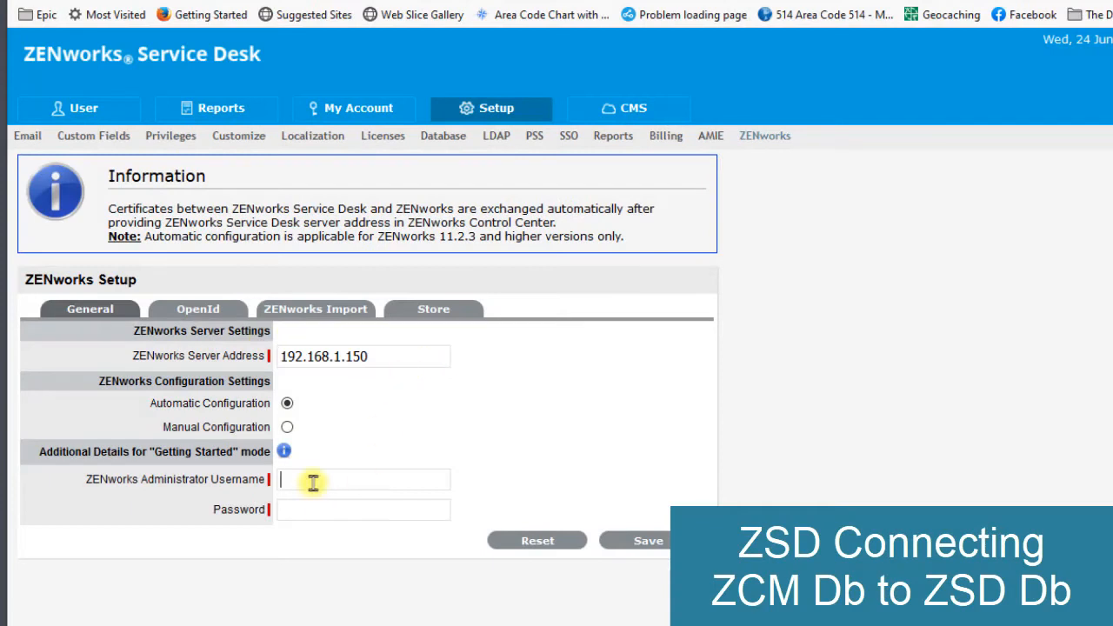
click(313, 480)
text(Administrator)
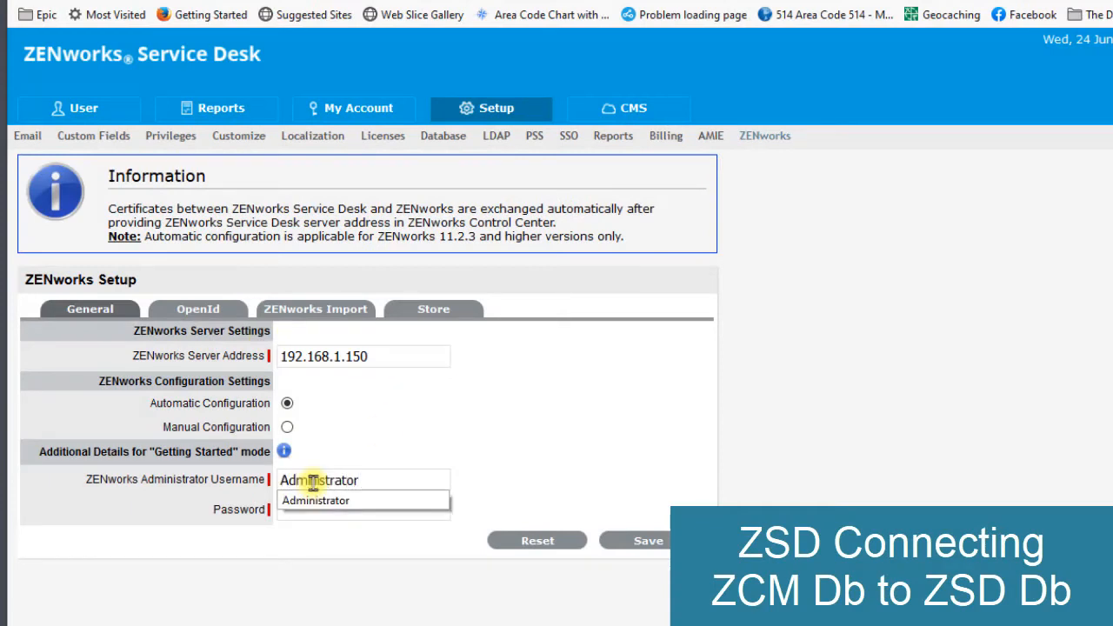
click(328, 501)
click(333, 510)
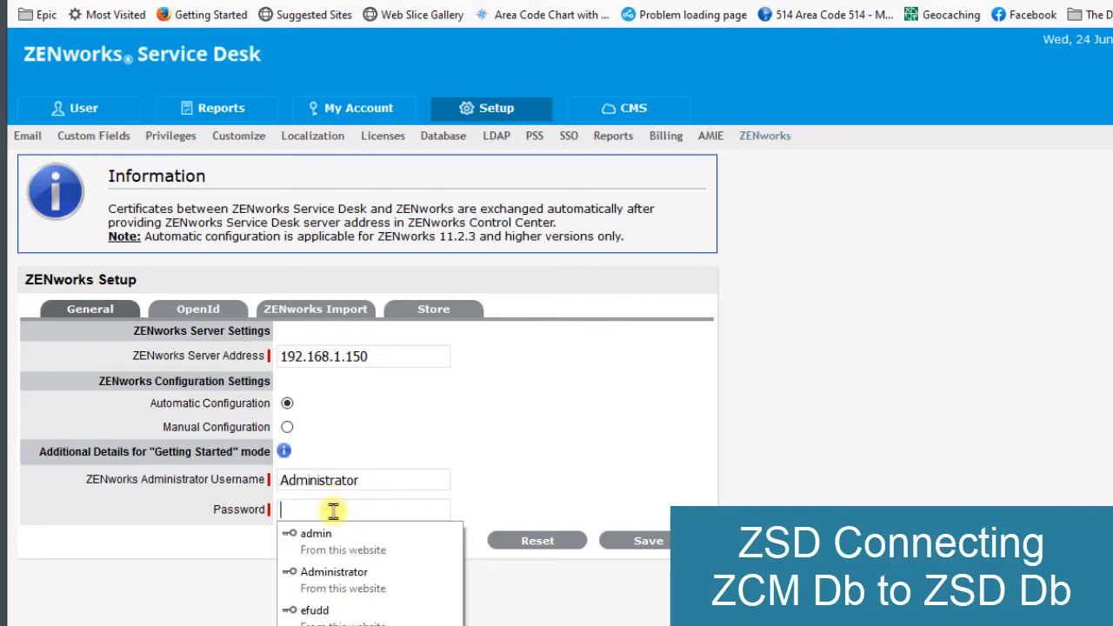
text(no)
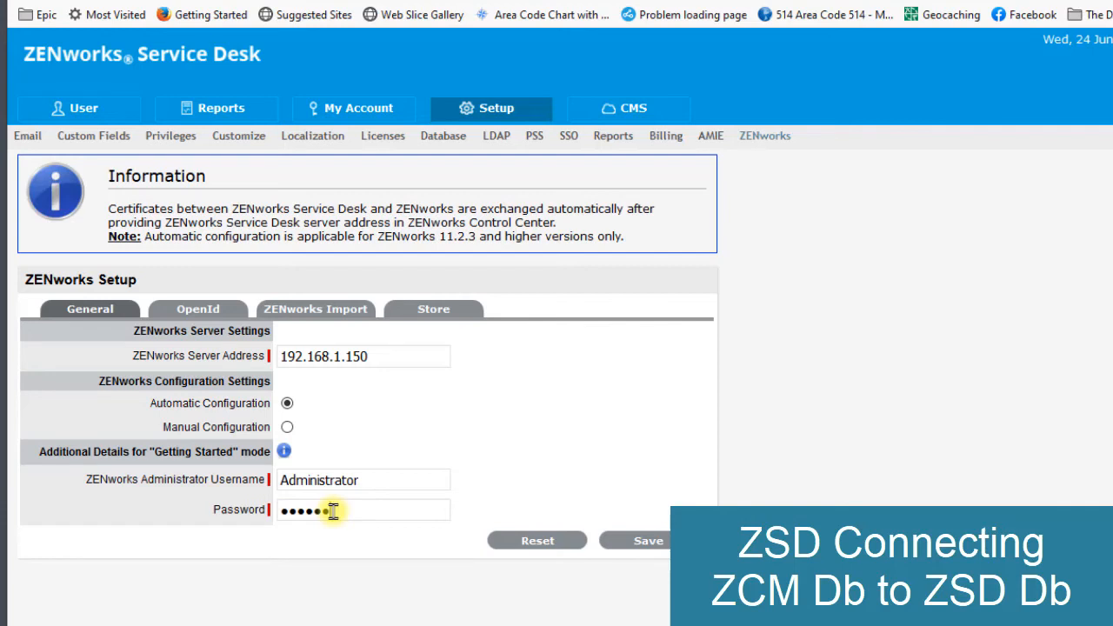
click(636, 545)
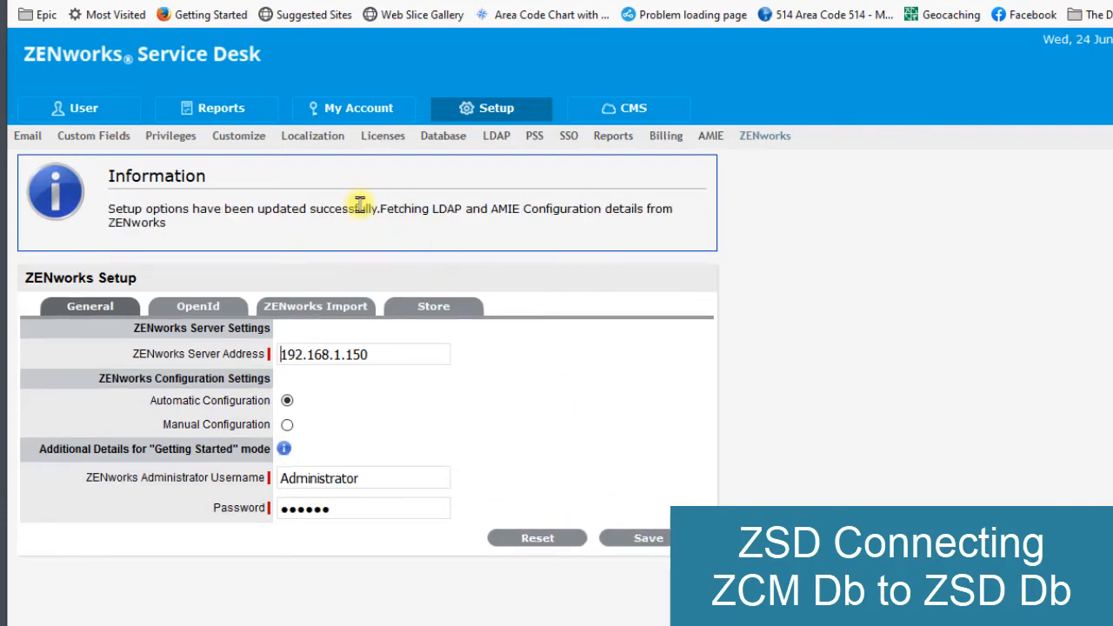
drag(358, 209, 565, 207)
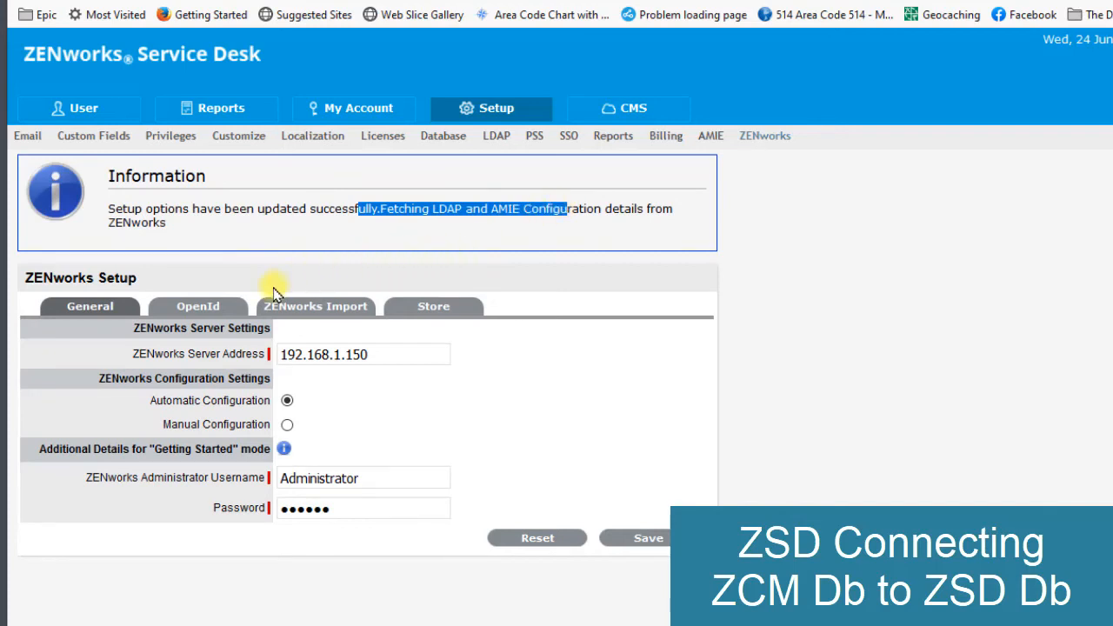
- Review the database and synchronization details of the 192.168.1.150 server in the ZENworks import settings, then close them
click(317, 313)
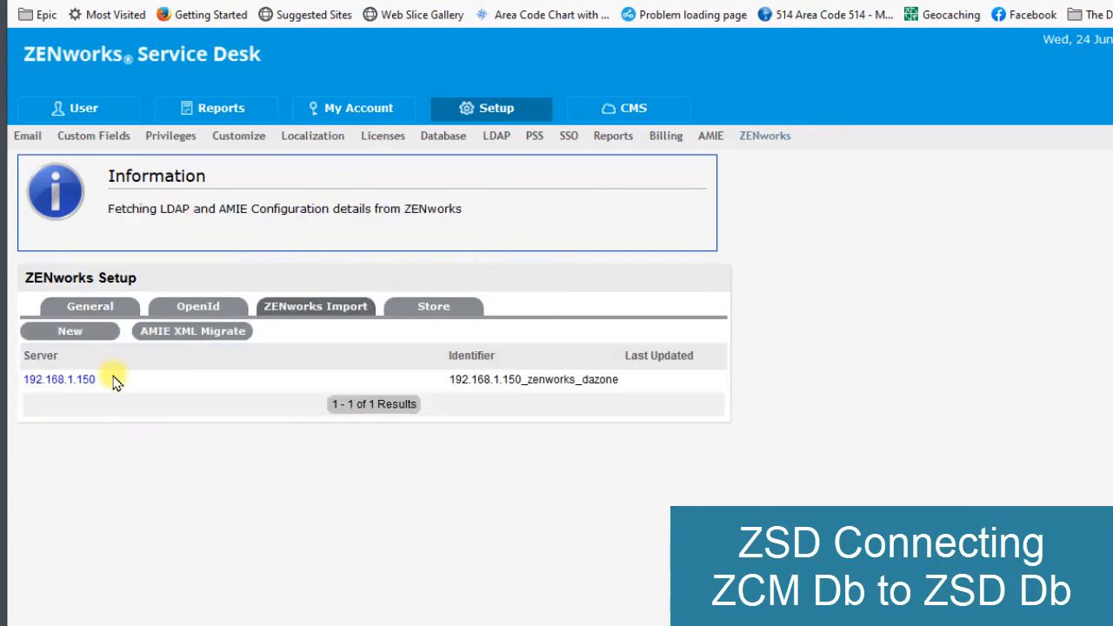
click(61, 380)
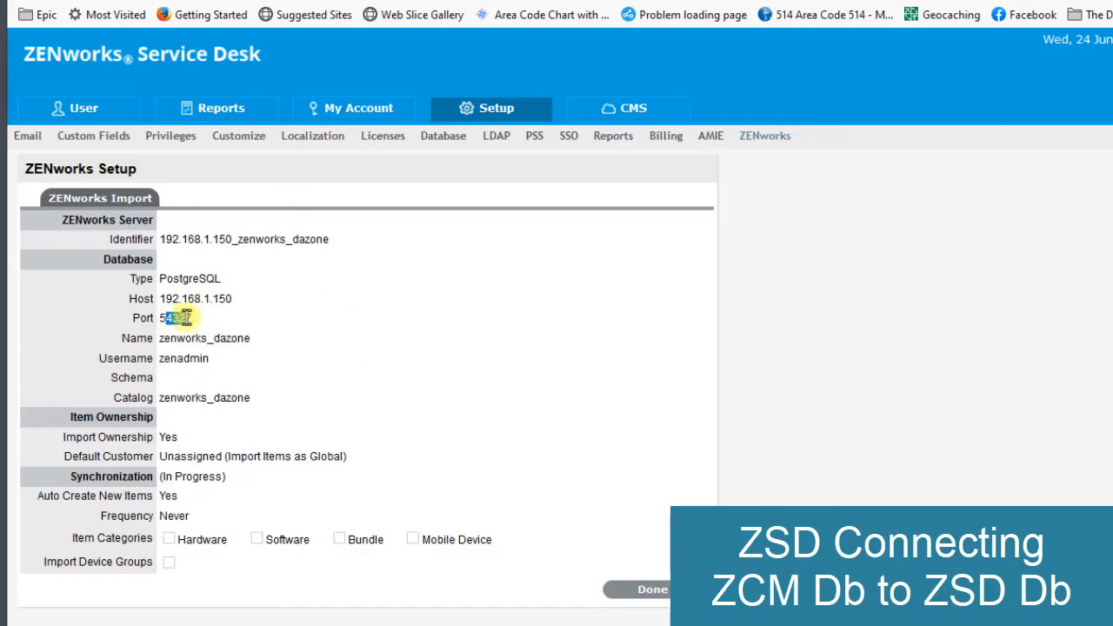
drag(178, 360, 189, 360)
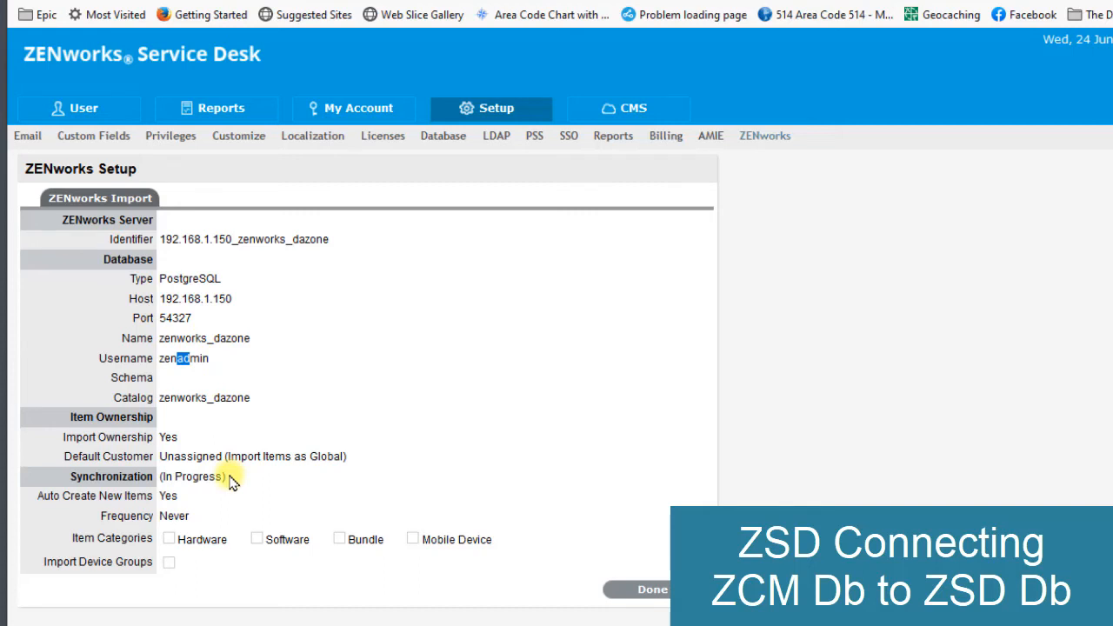
click(640, 590)
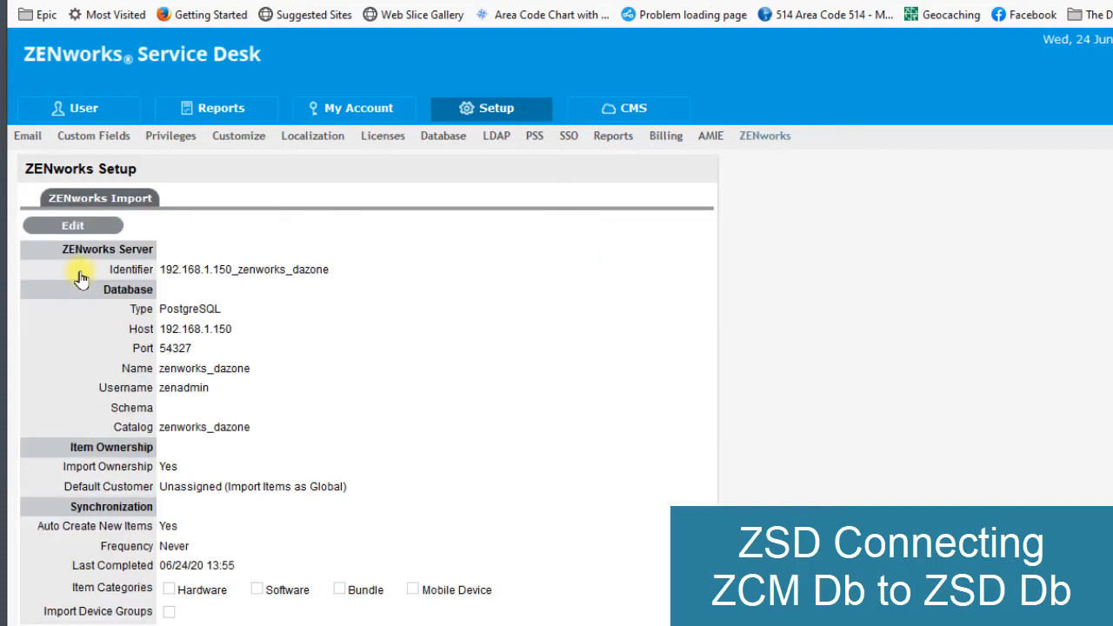
- Edit the 192.168.1.150 import configuration to include the Bundle item category, test the database connection and save
click(92, 228)
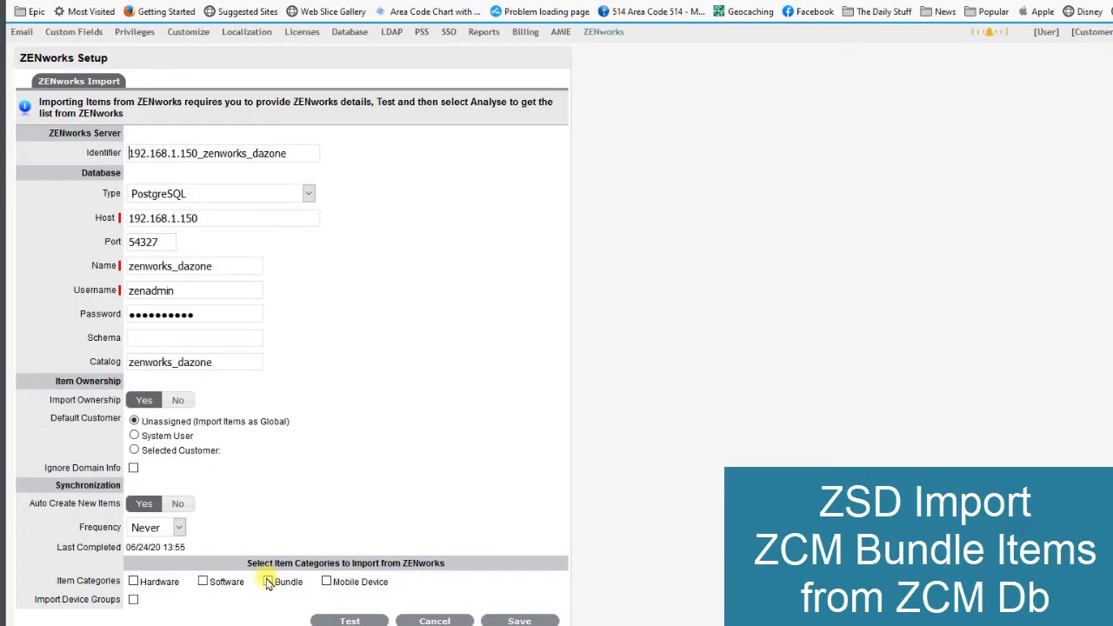
click(269, 582)
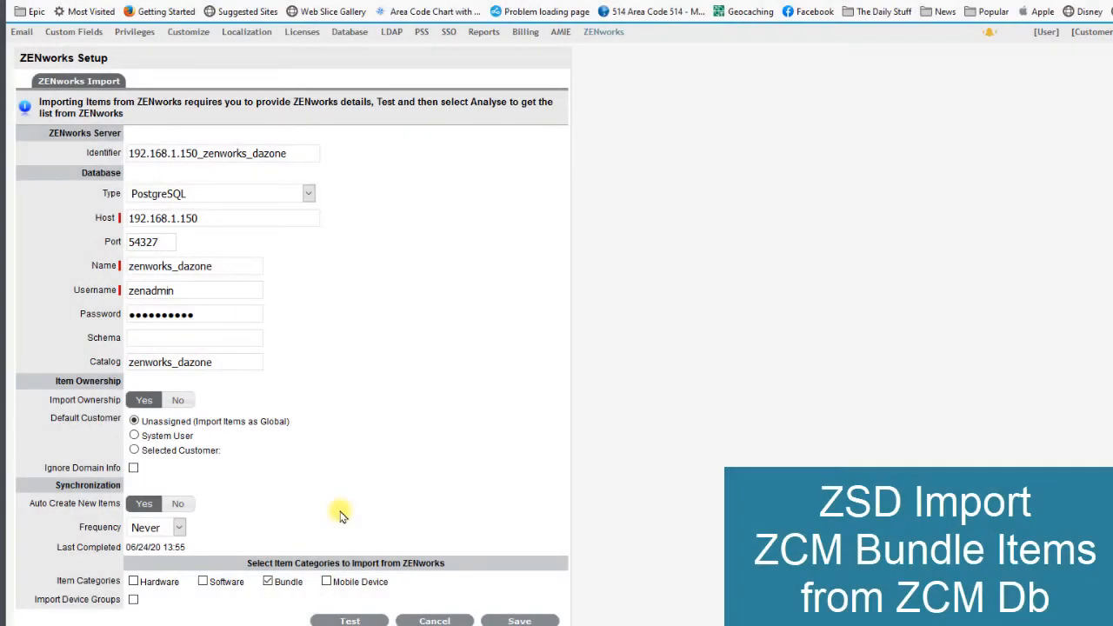
click(351, 621)
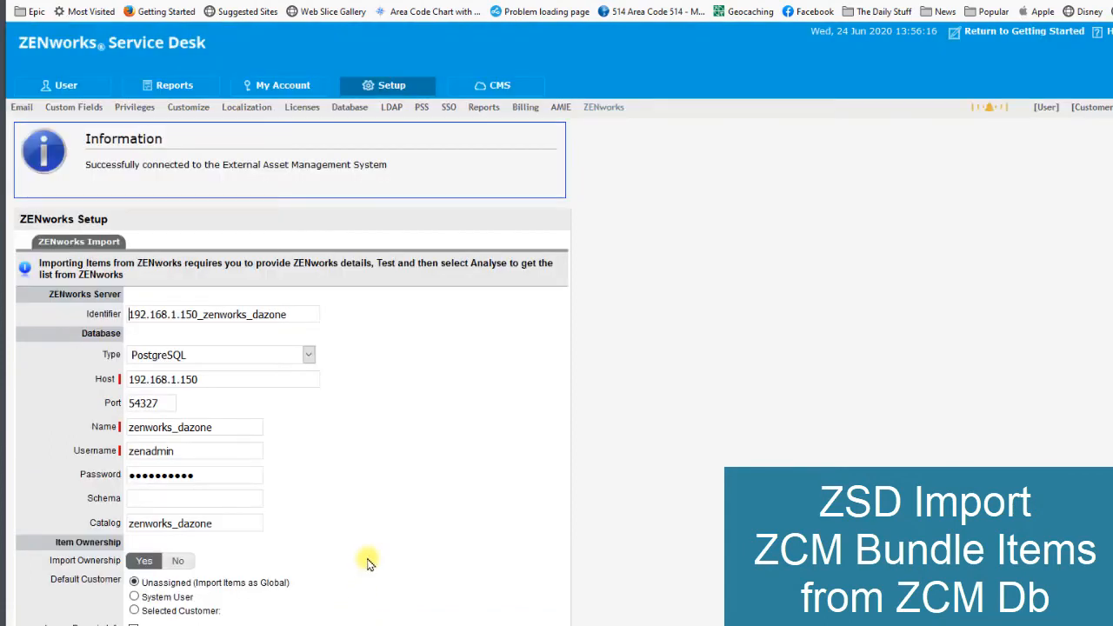
drag(205, 164, 354, 161)
scroll(413, 376, down, 3)
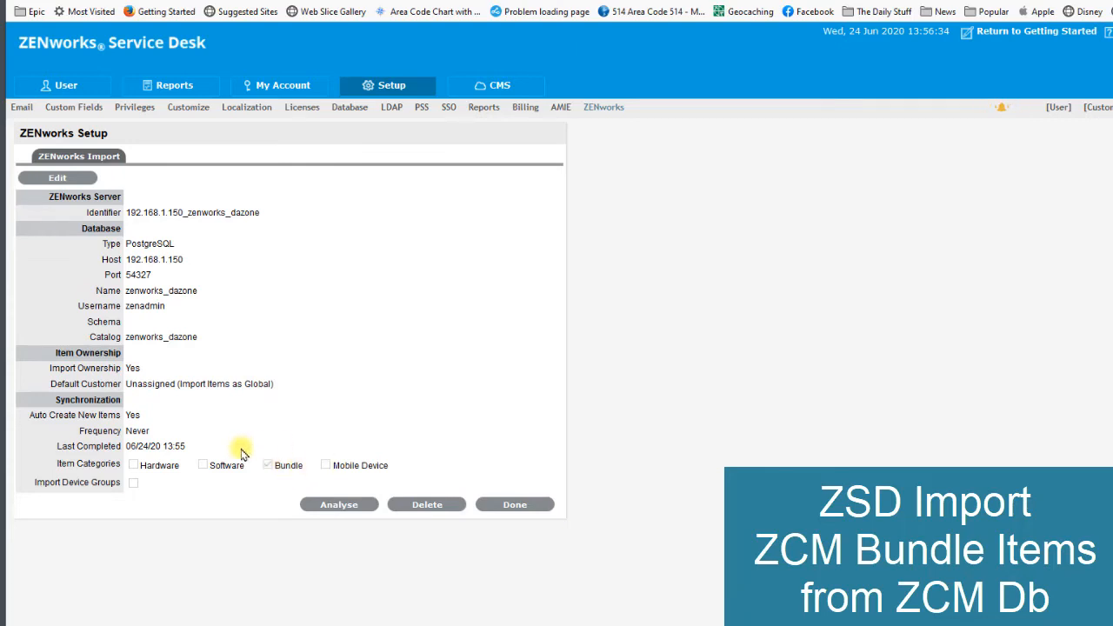
- Analyse the ZENworks data for the selected category, and read the import analysis summary in the alerts
click(327, 506)
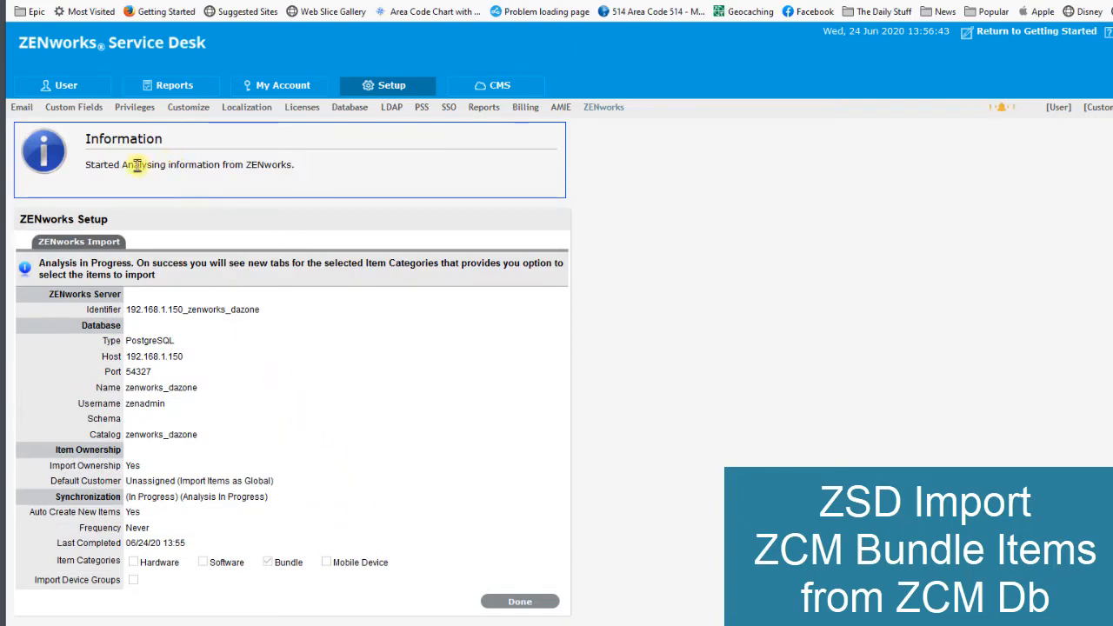
click(513, 602)
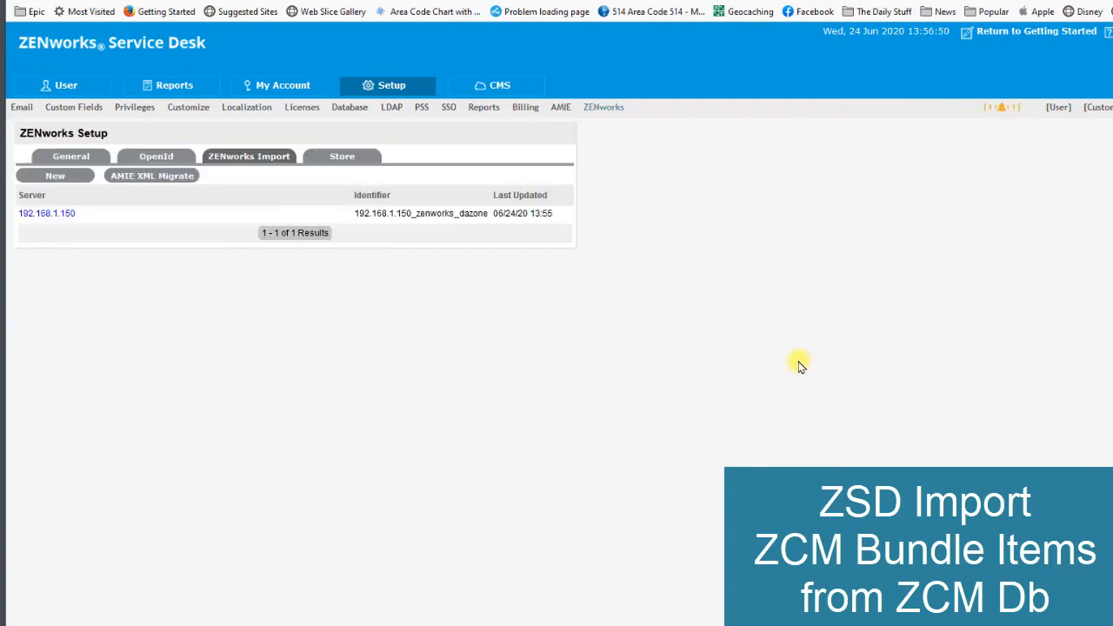
click(1003, 109)
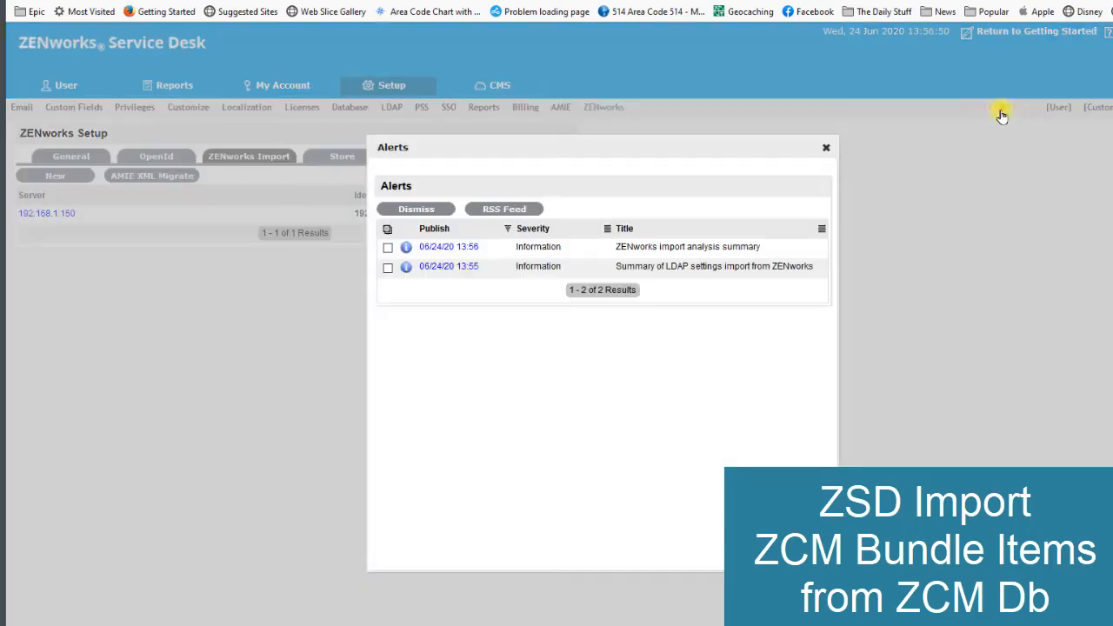
drag(661, 246, 740, 247)
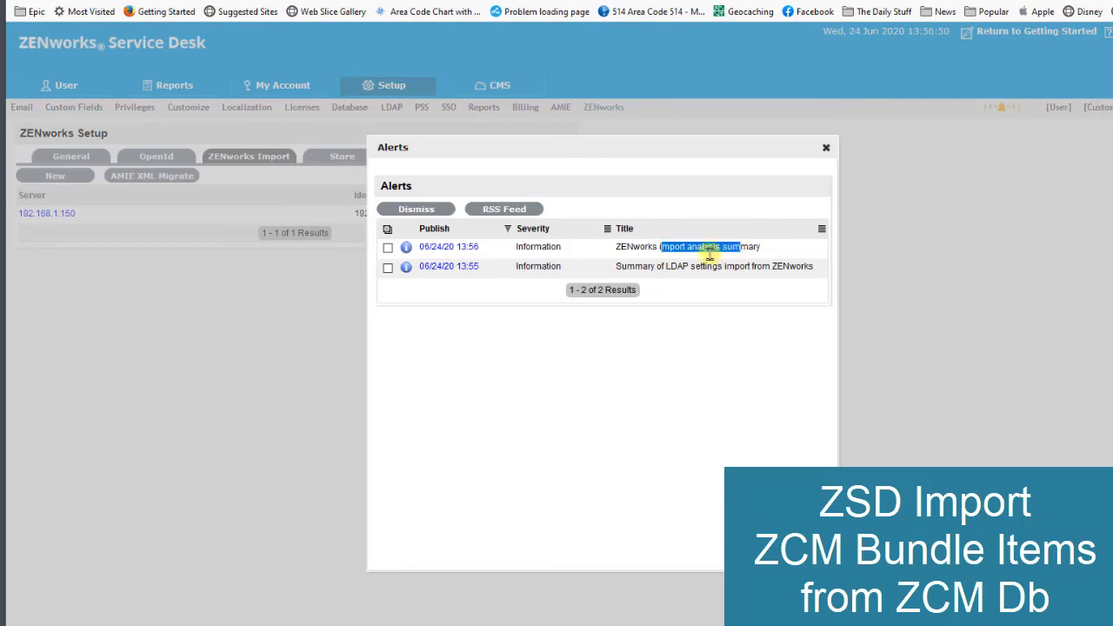
click(431, 248)
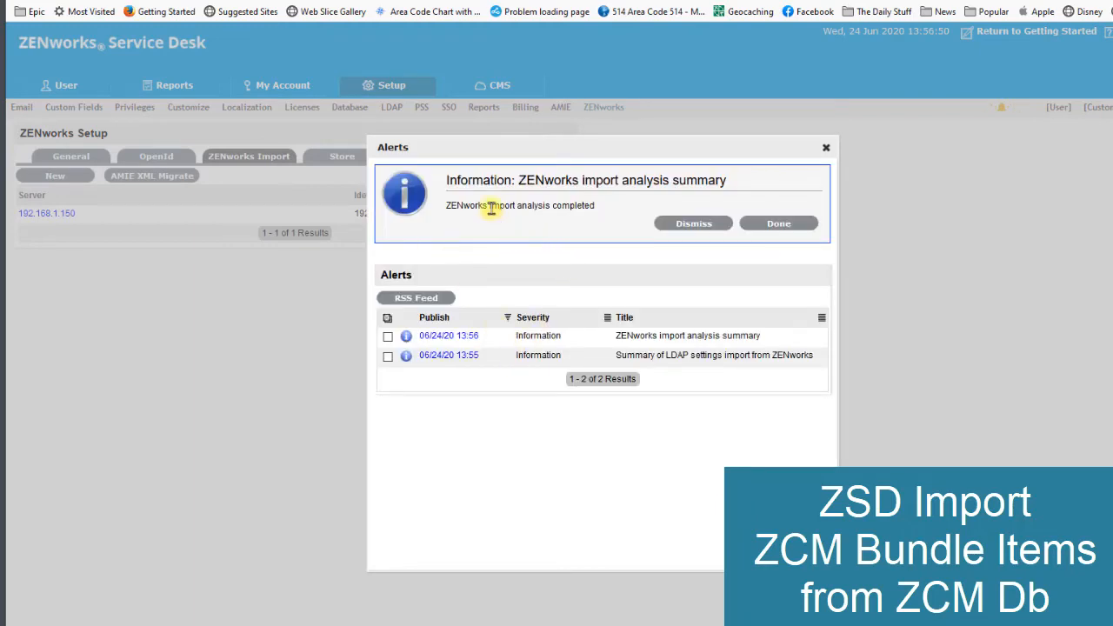
drag(491, 206, 567, 209)
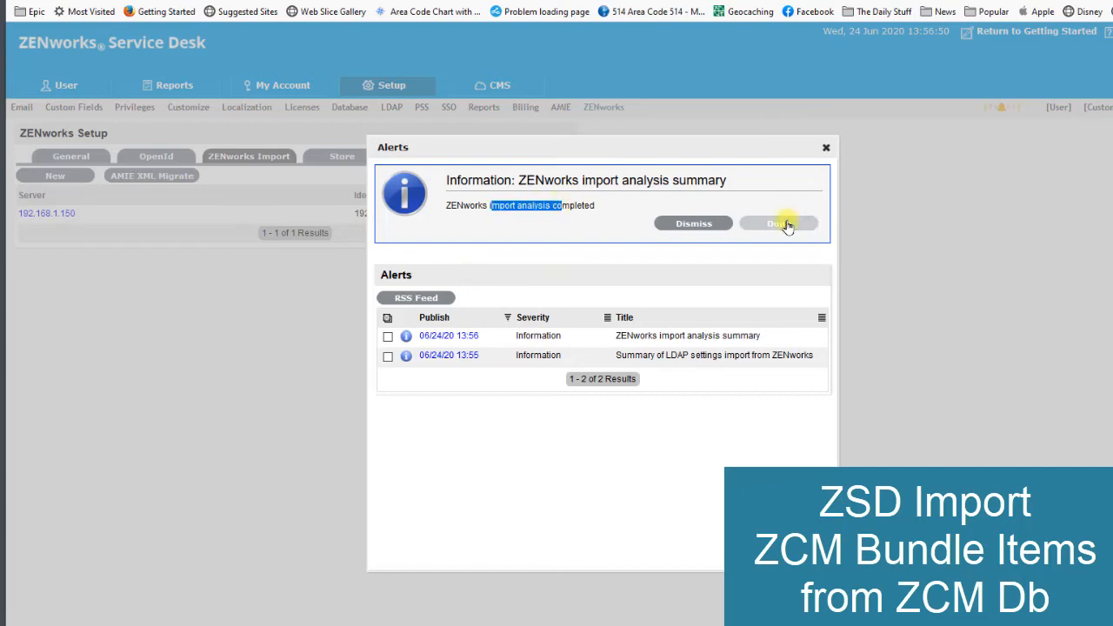
click(788, 224)
click(826, 147)
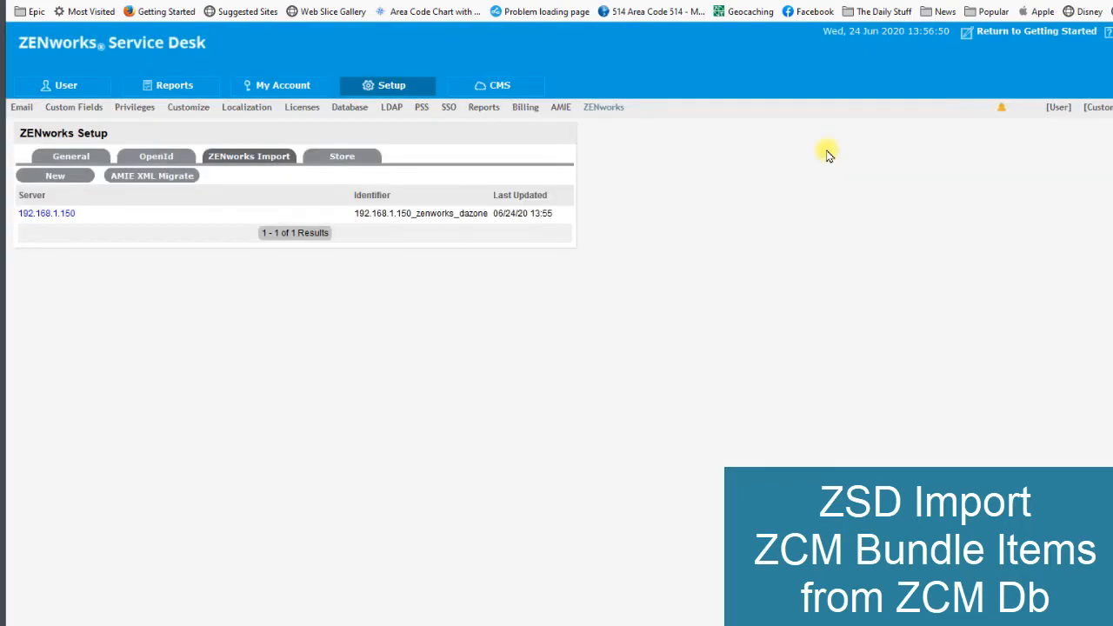
- Dismiss both the import analysis and LDAP settings import alerts, and close the alerts list
click(1001, 109)
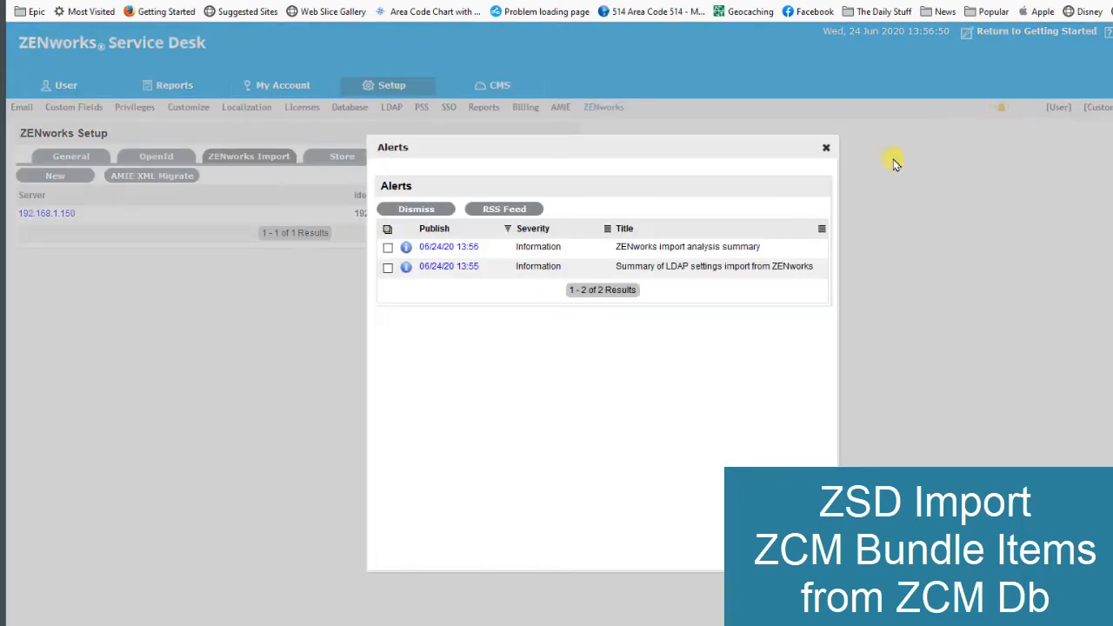
click(388, 250)
click(430, 209)
click(827, 150)
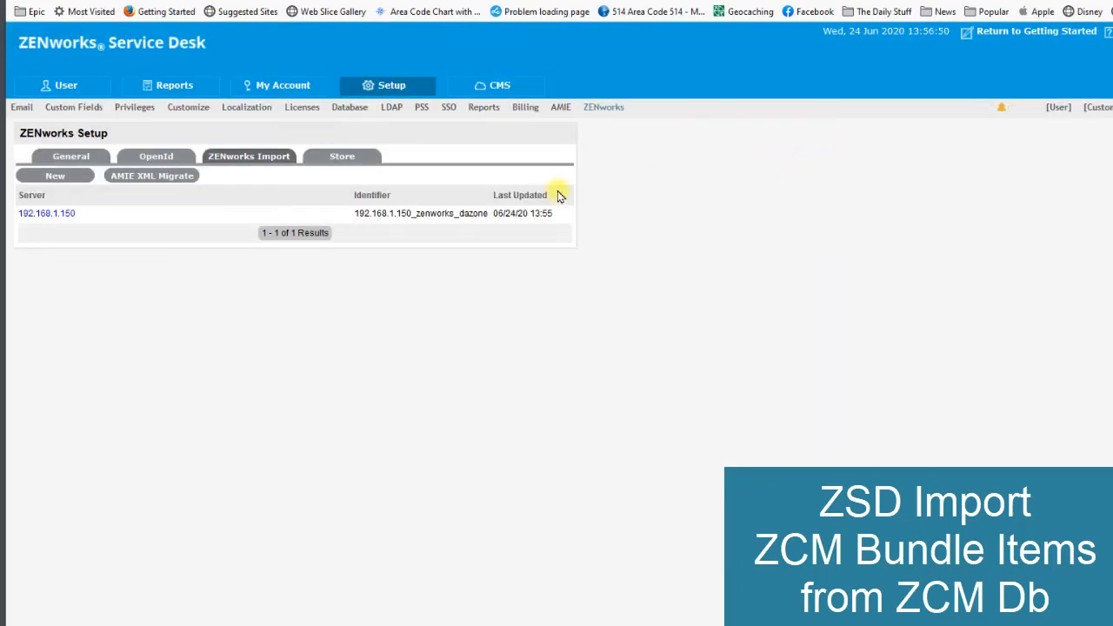
- In the 192.168.1.150 server's bundle selection, include the Bundles folder with all its subfolders for import
click(65, 213)
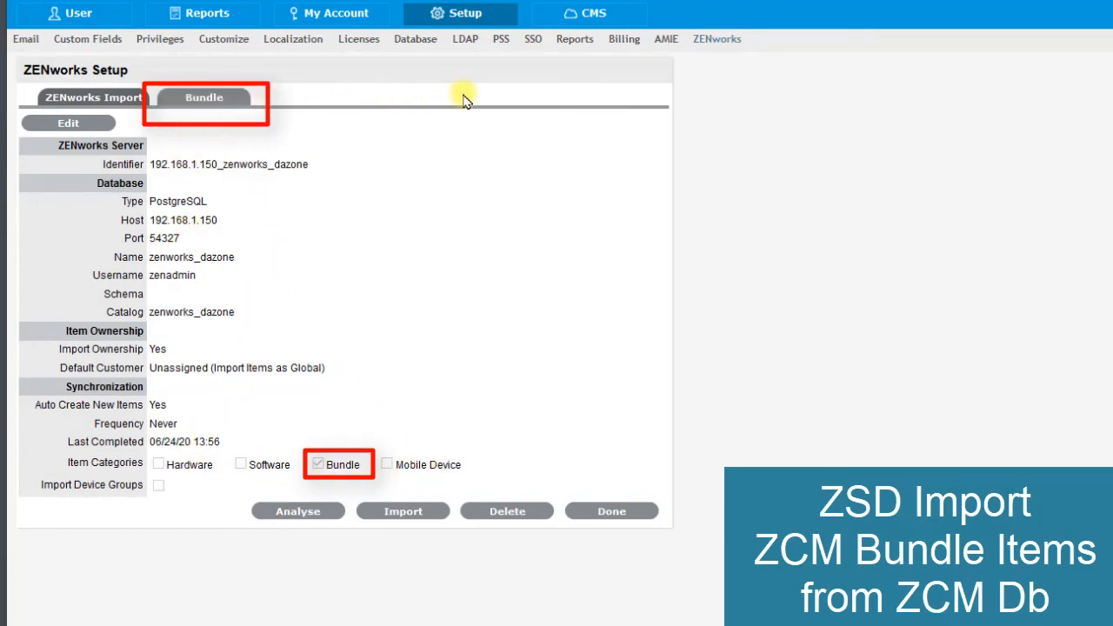
click(210, 97)
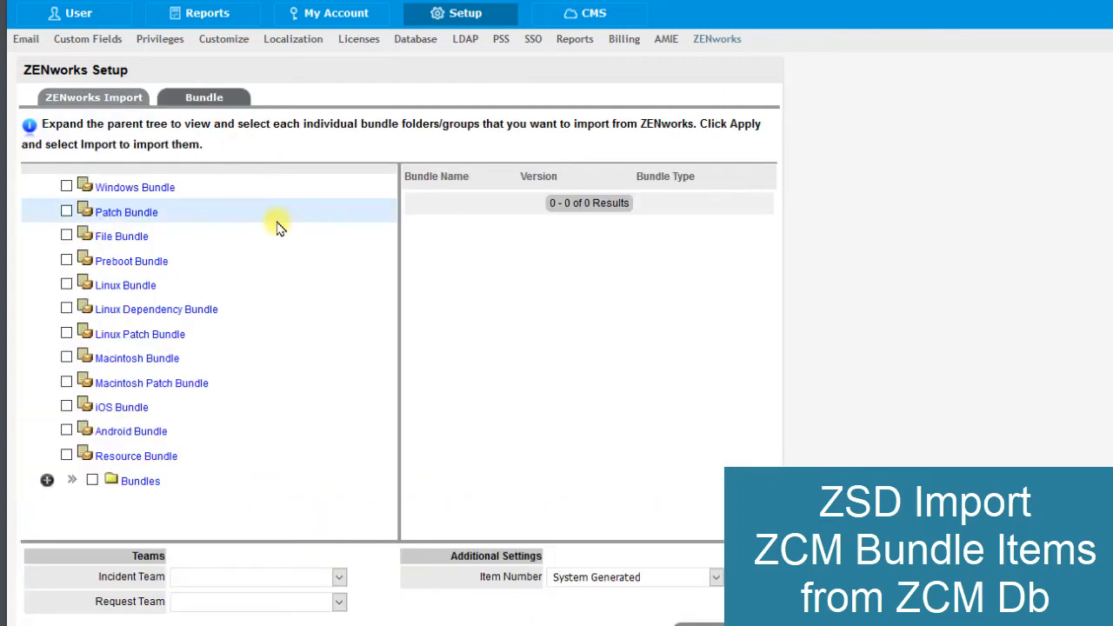
click(72, 483)
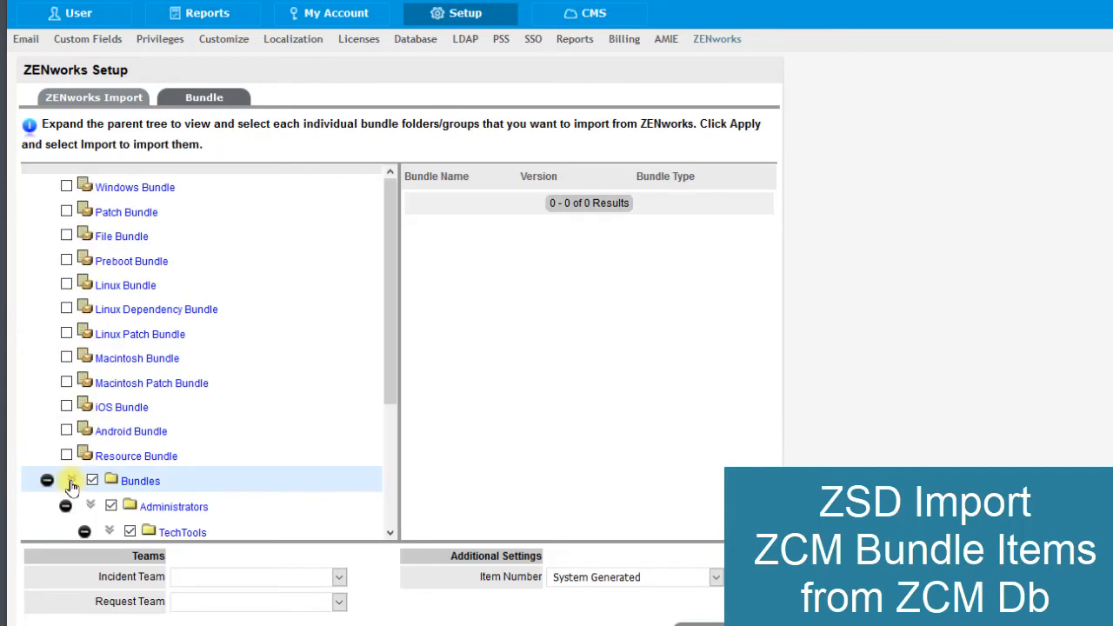
scroll(71, 487, down, 3)
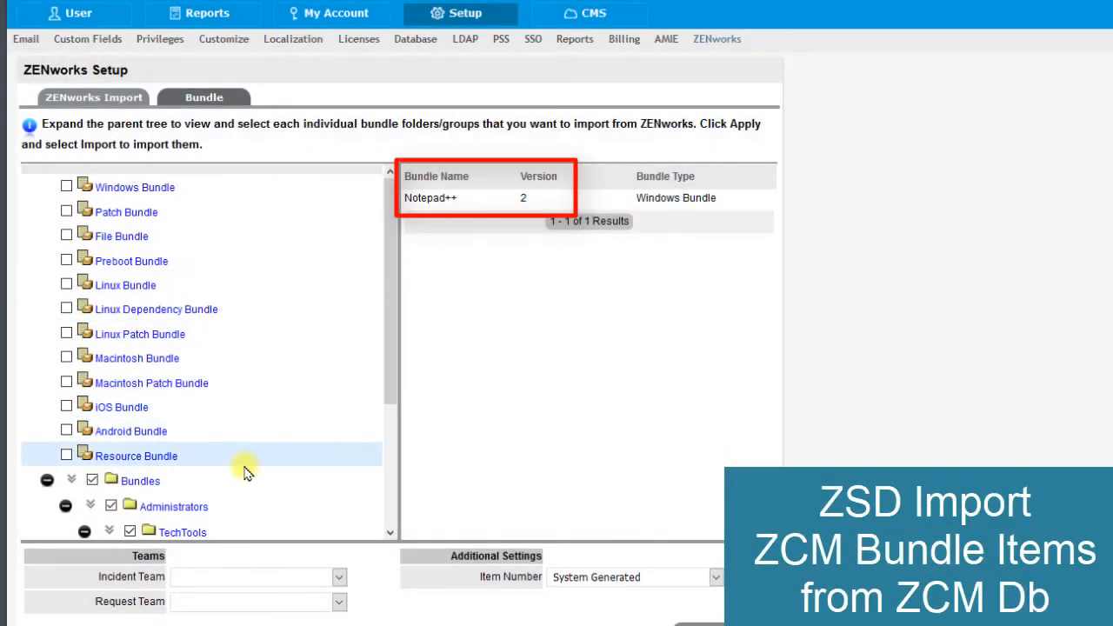
scroll(243, 473, down, 3)
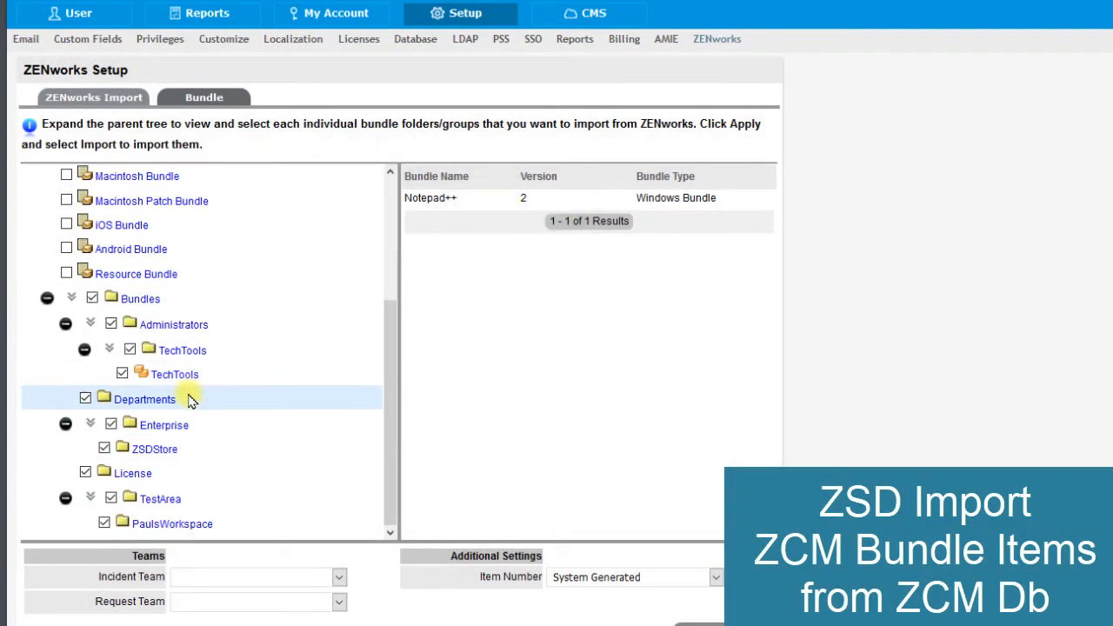
- Set the Incident Team to Default Incident Team, Request Team to Default Store Team and Item Number to Bundle Name, and import the selected bundles
click(339, 579)
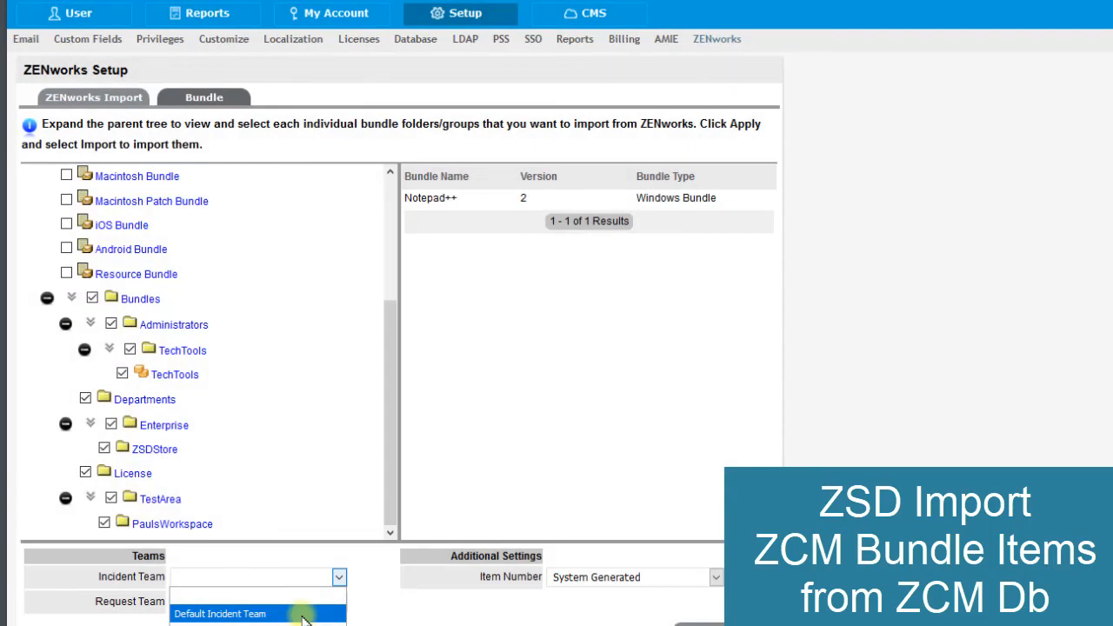
click(305, 615)
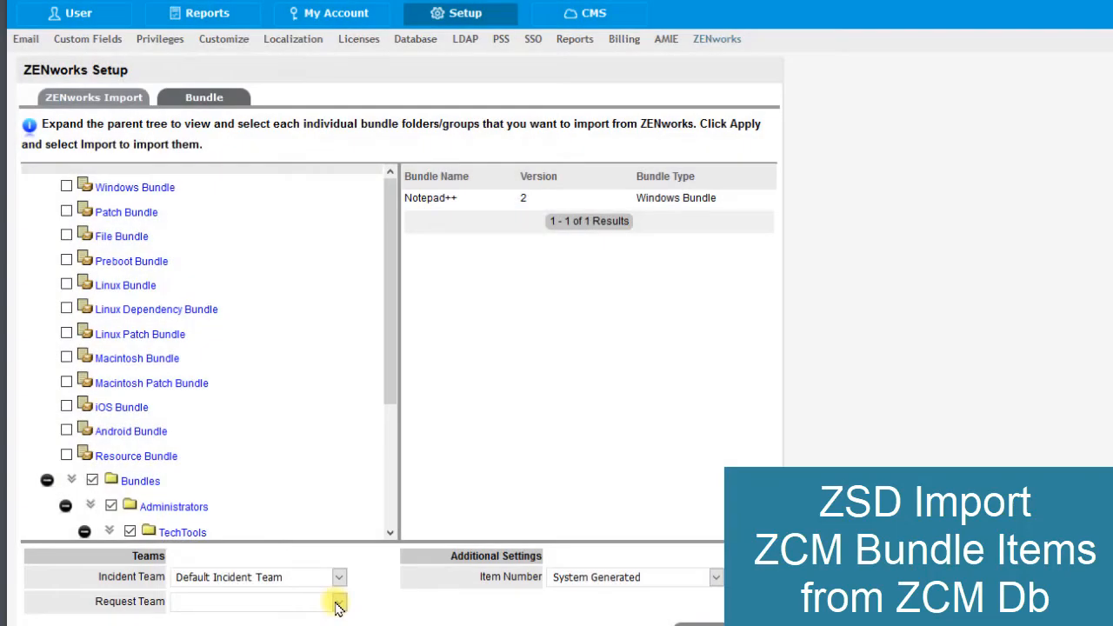
click(339, 606)
click(226, 619)
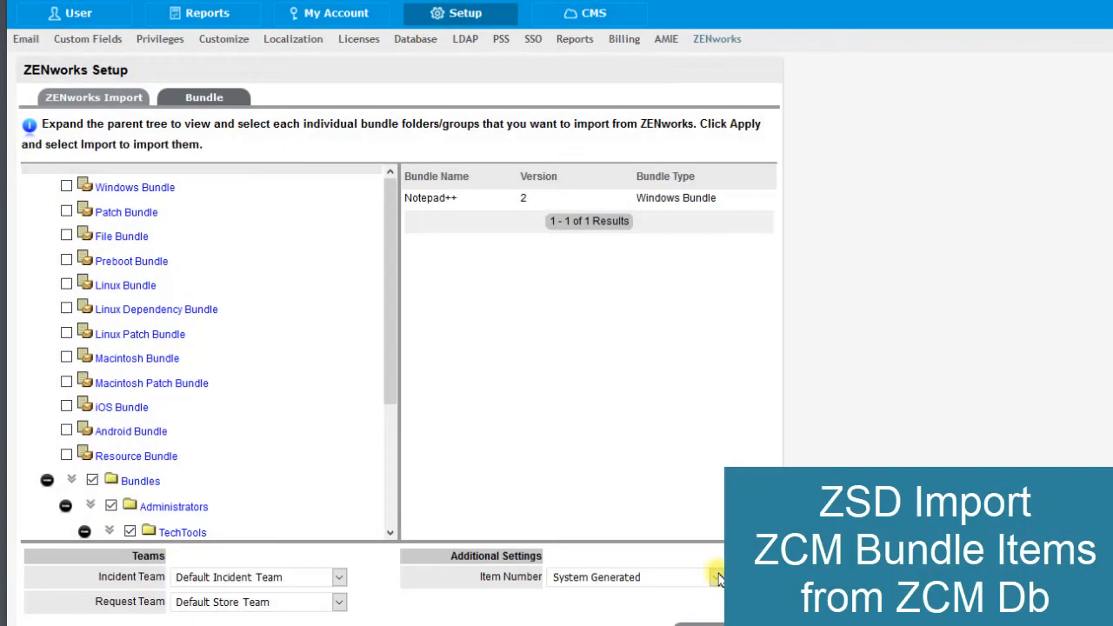
click(715, 578)
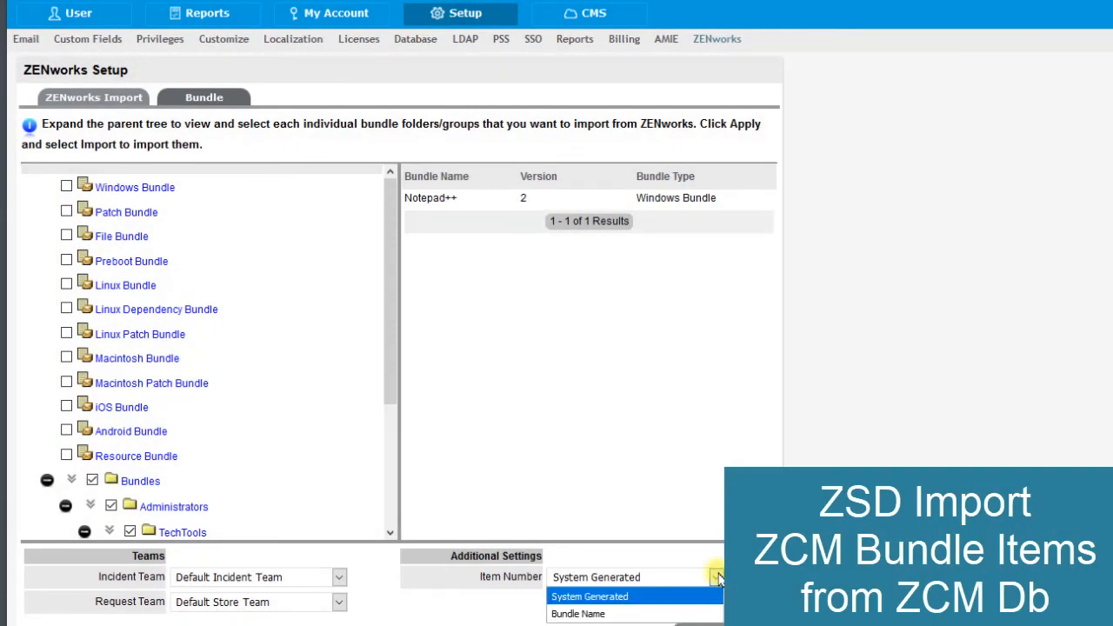
click(661, 613)
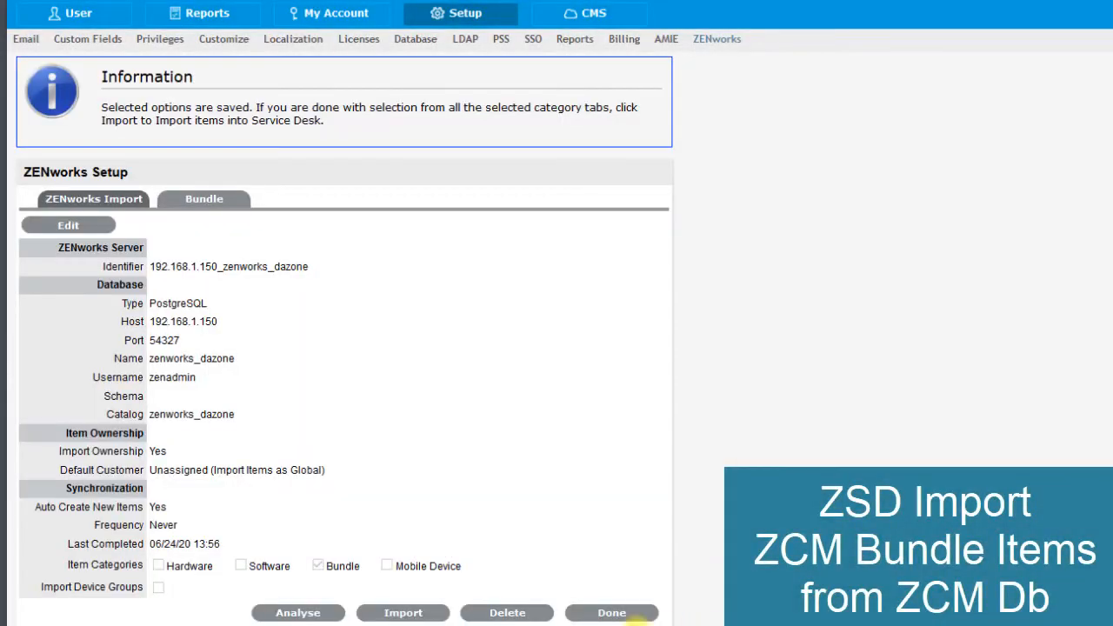
click(393, 618)
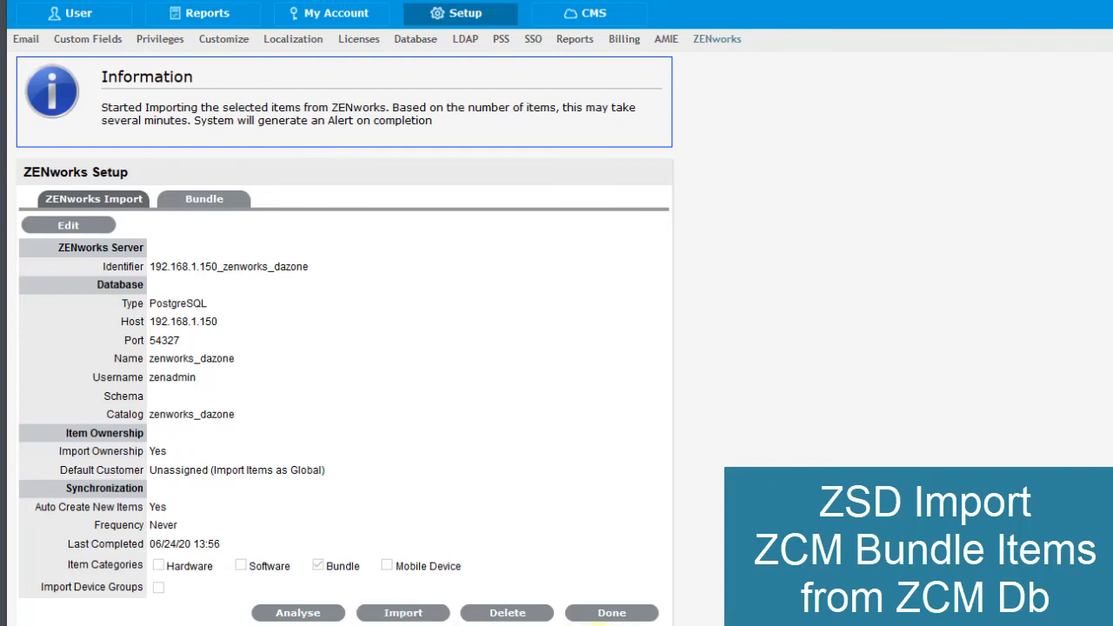
- Leave the server's import setup, read the ZENworks item import summary alert, and dismiss it
click(601, 614)
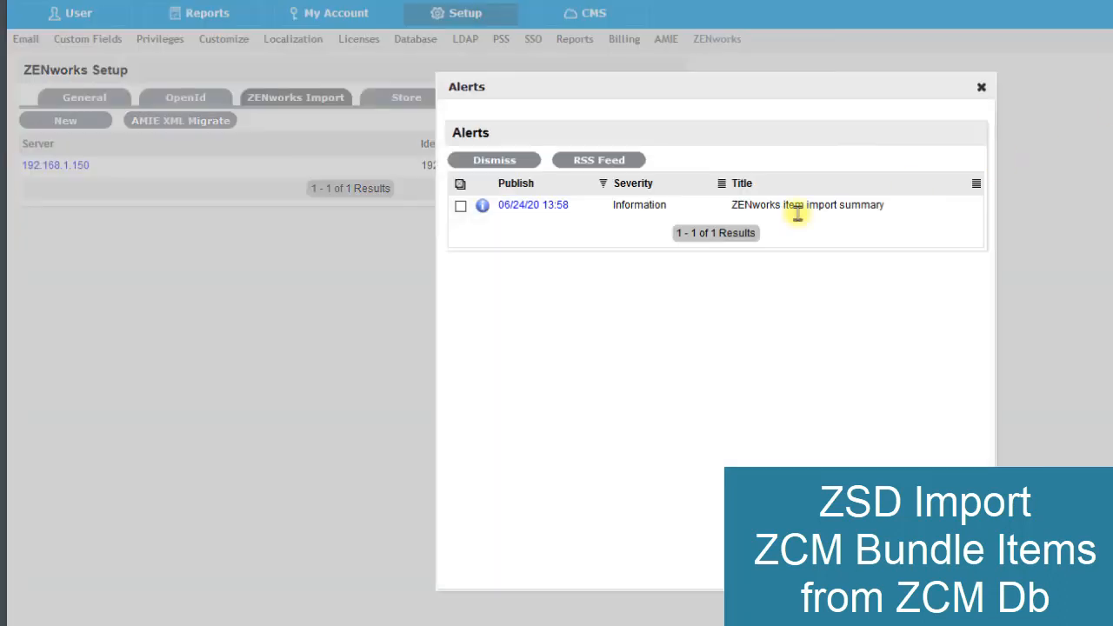
click(520, 212)
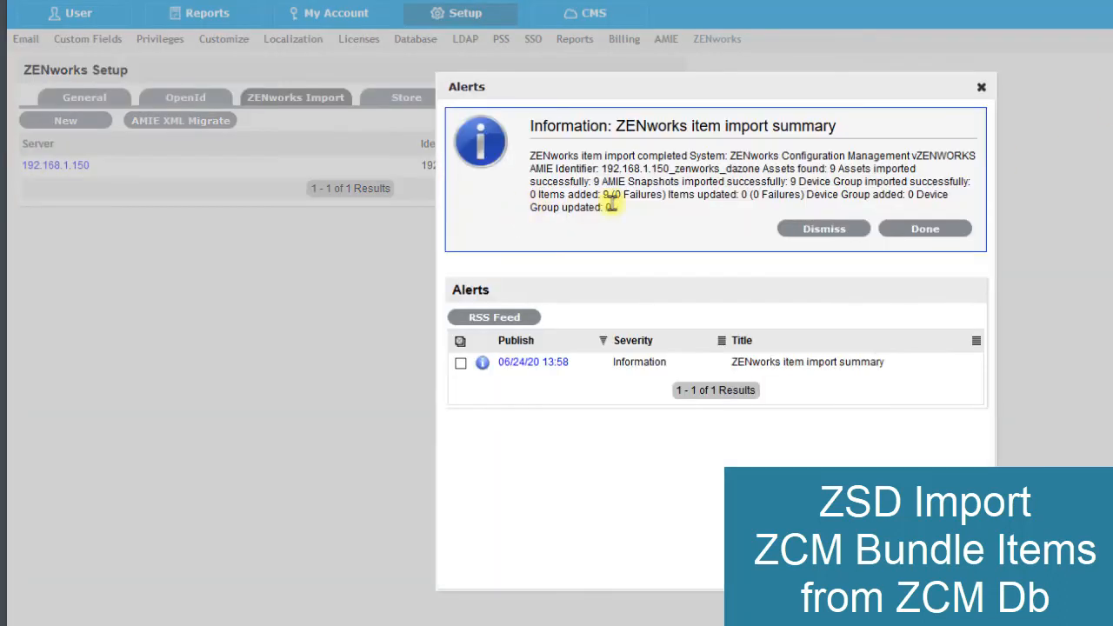
drag(601, 182, 809, 181)
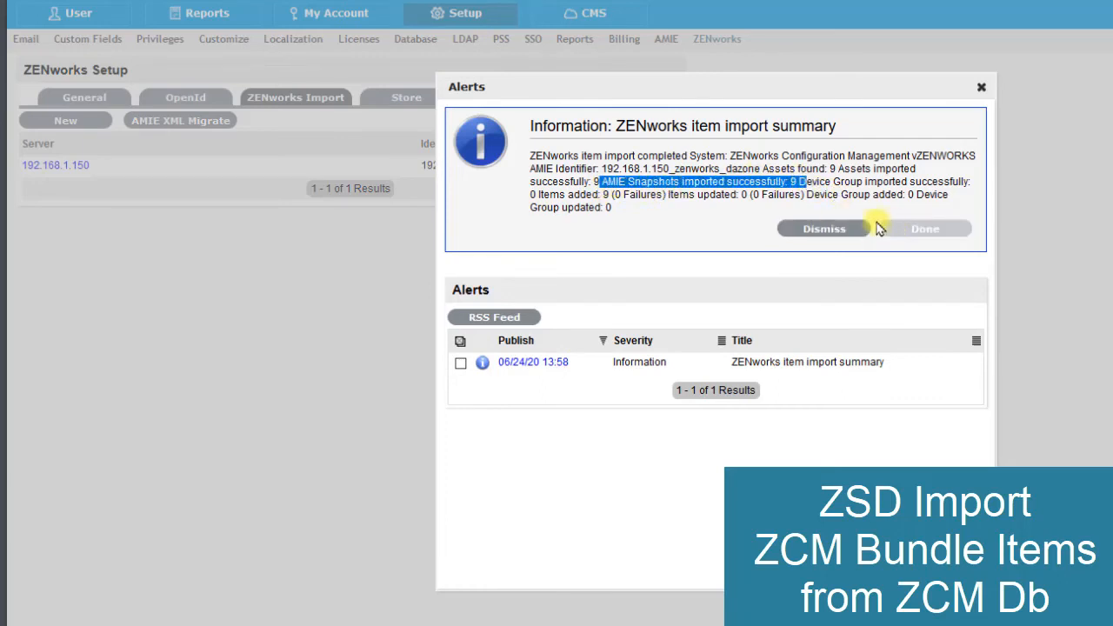
click(820, 228)
click(979, 88)
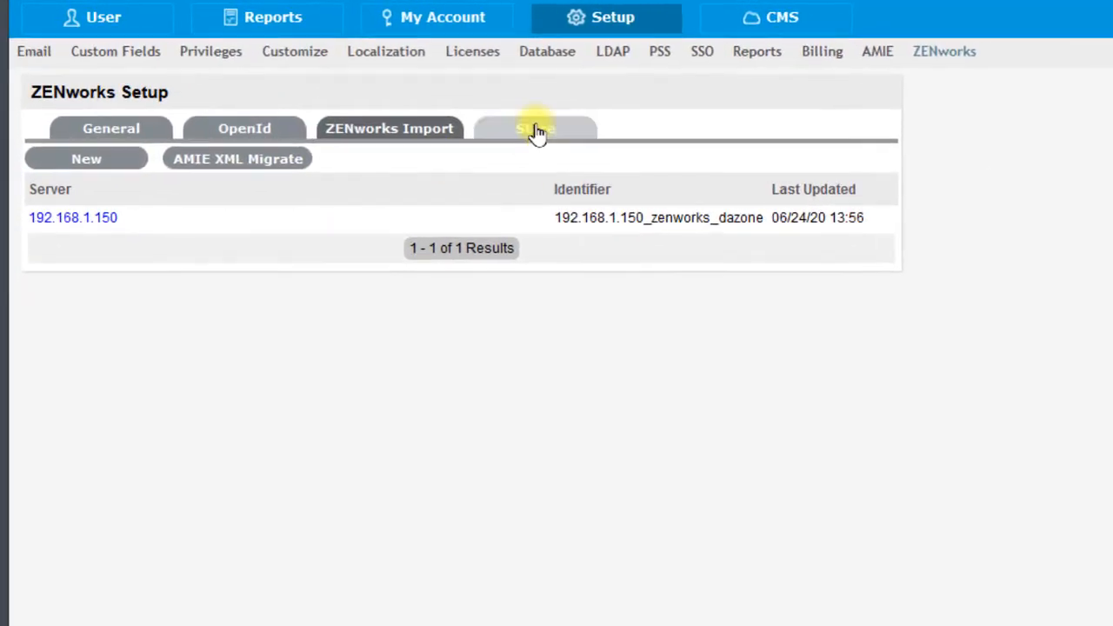
- Enable the ZENworks Store and select the available user as ZENworks Bundle Administrator
click(536, 131)
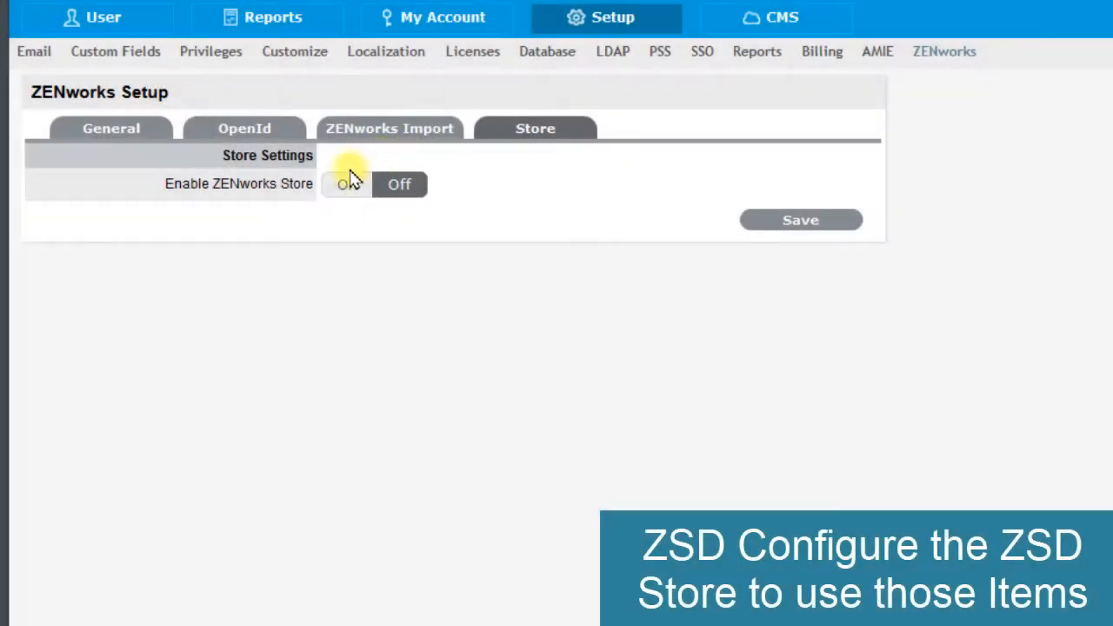
click(341, 188)
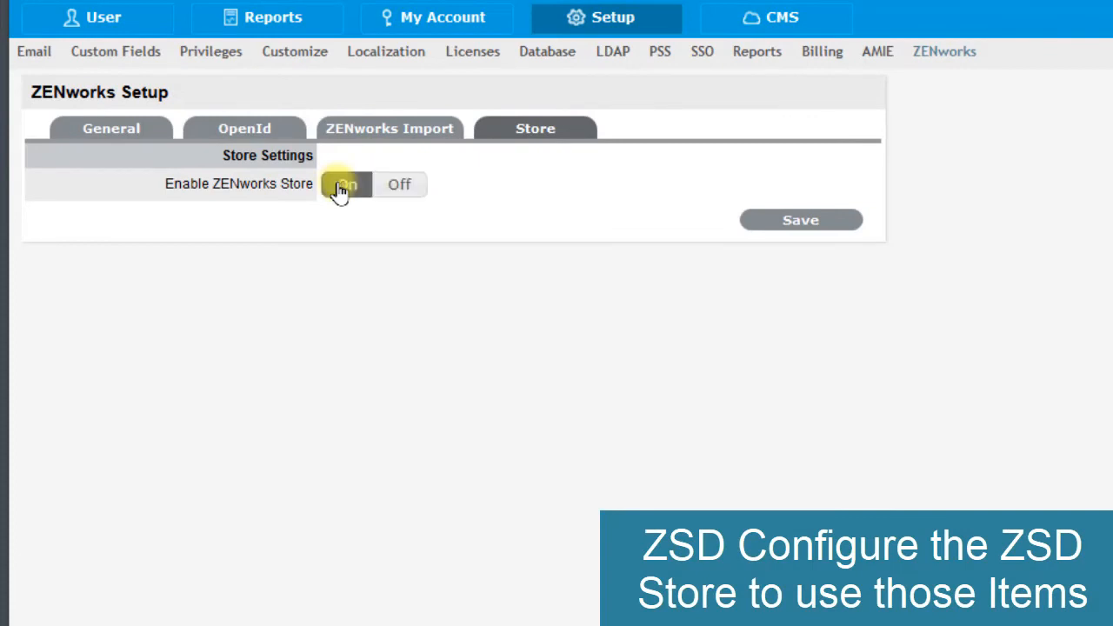
click(354, 261)
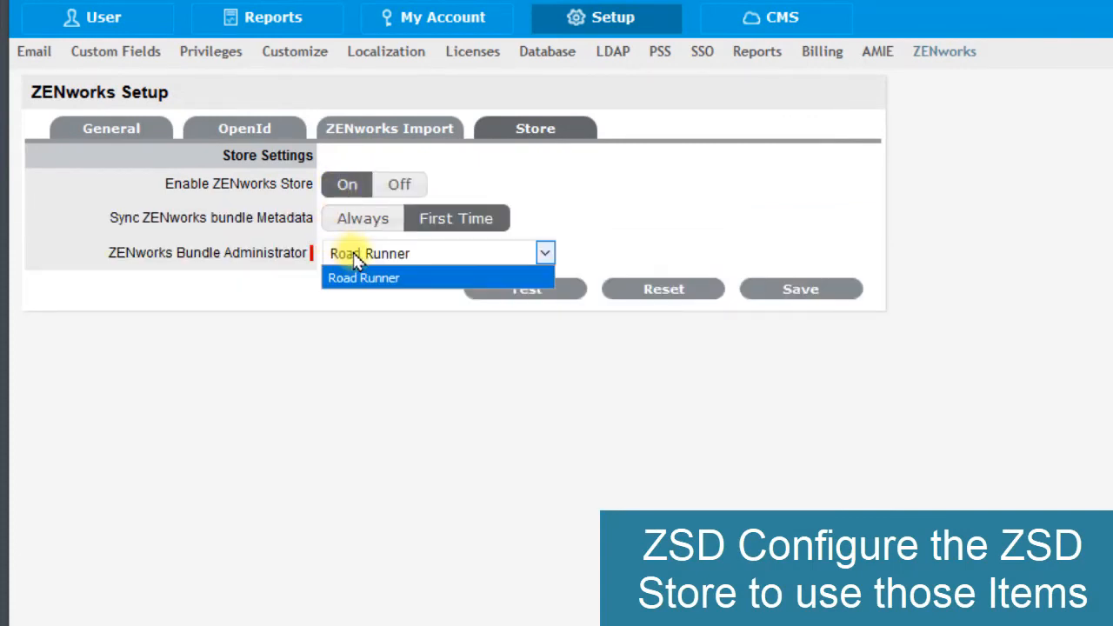
click(366, 280)
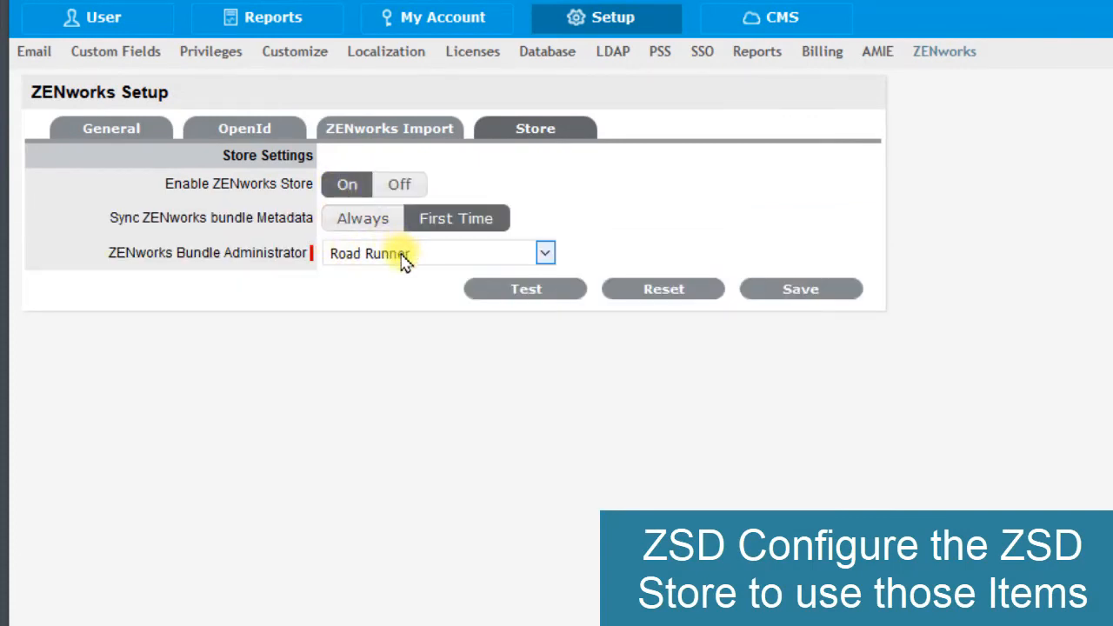
click(546, 255)
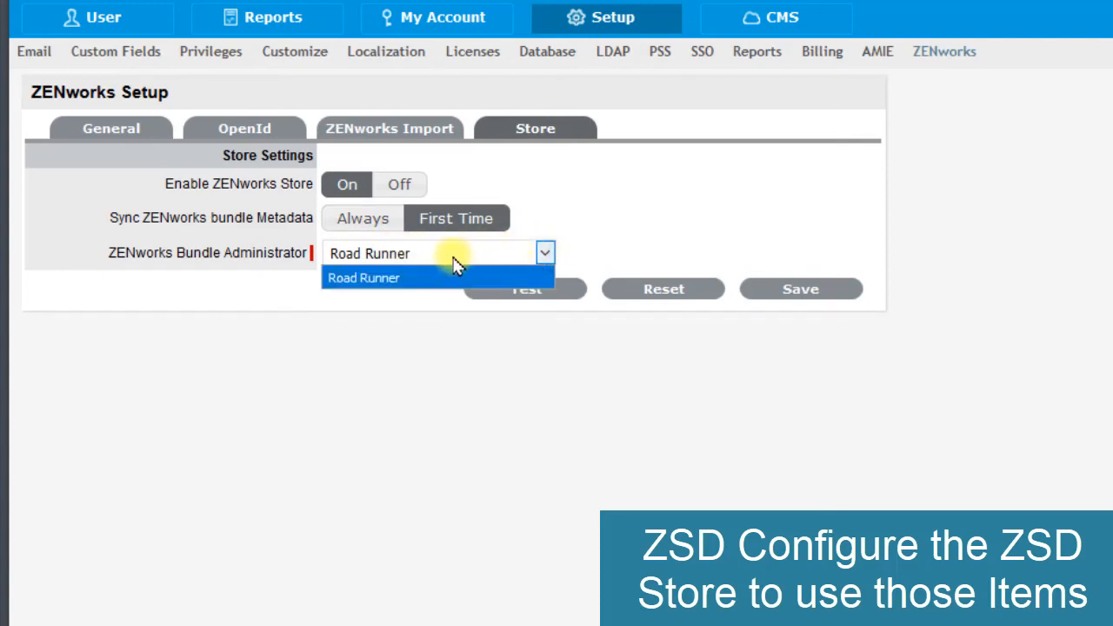
click(296, 294)
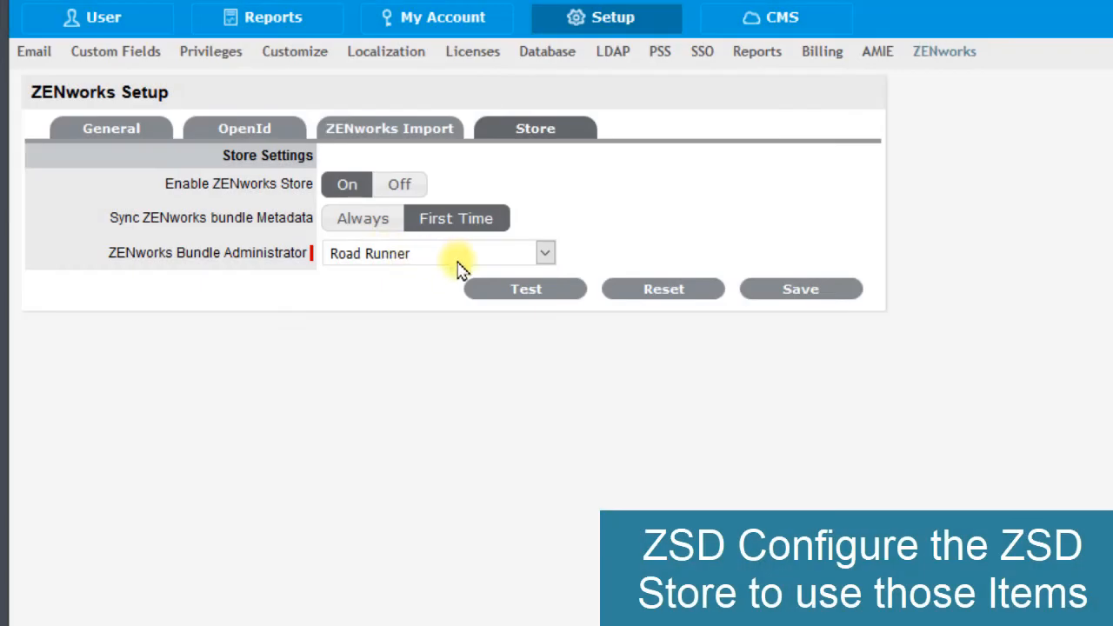
- Test the store's connection to the ZENworks server and save the store settings
click(527, 291)
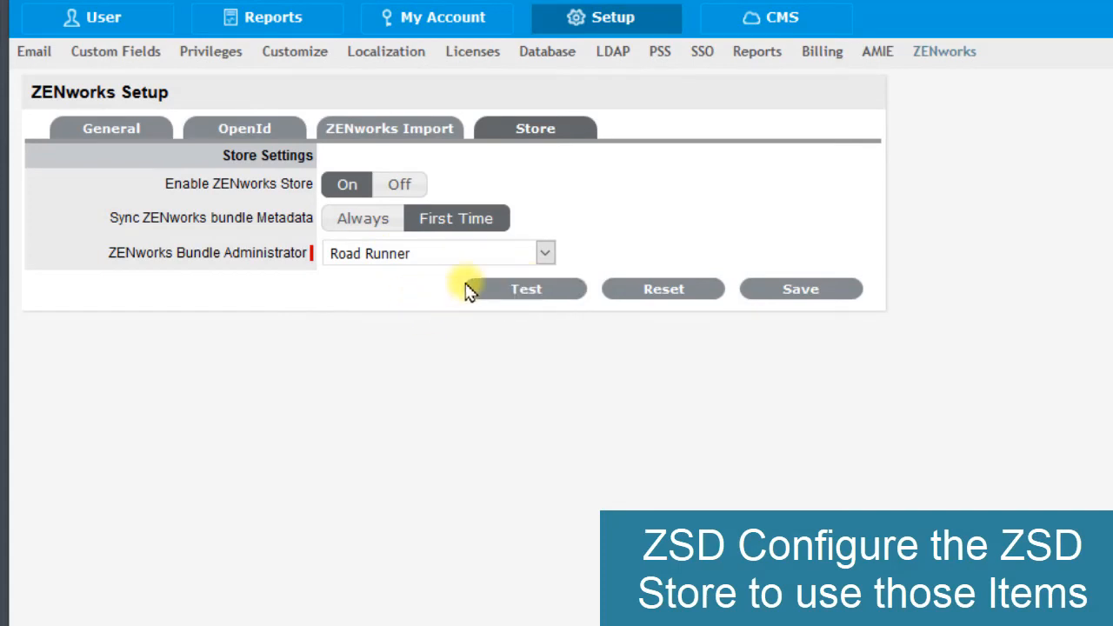
click(493, 292)
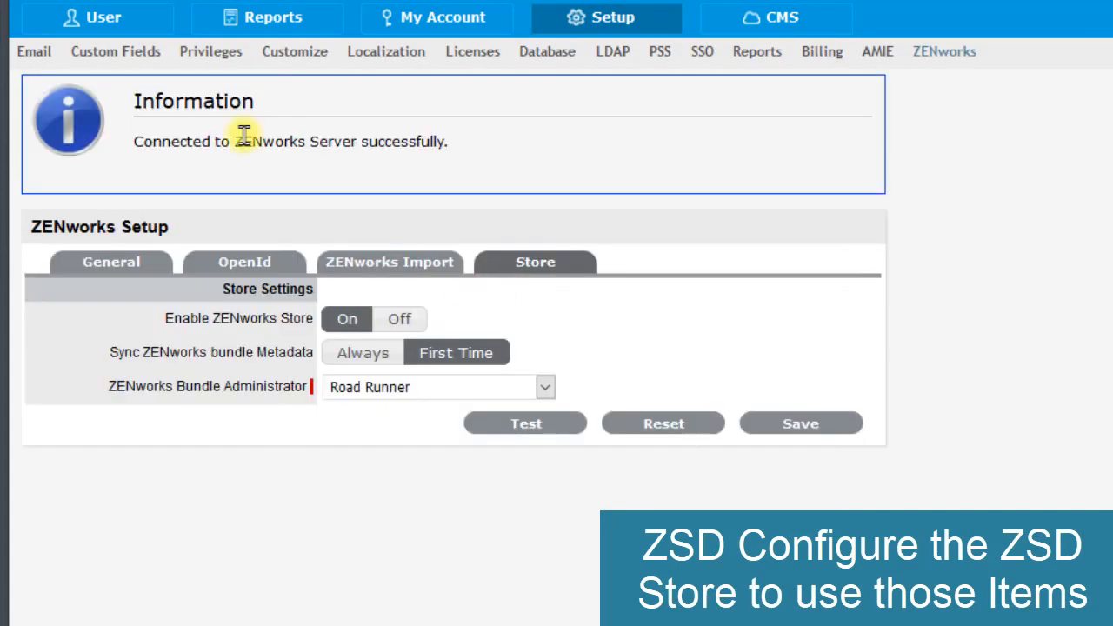
drag(234, 142, 424, 146)
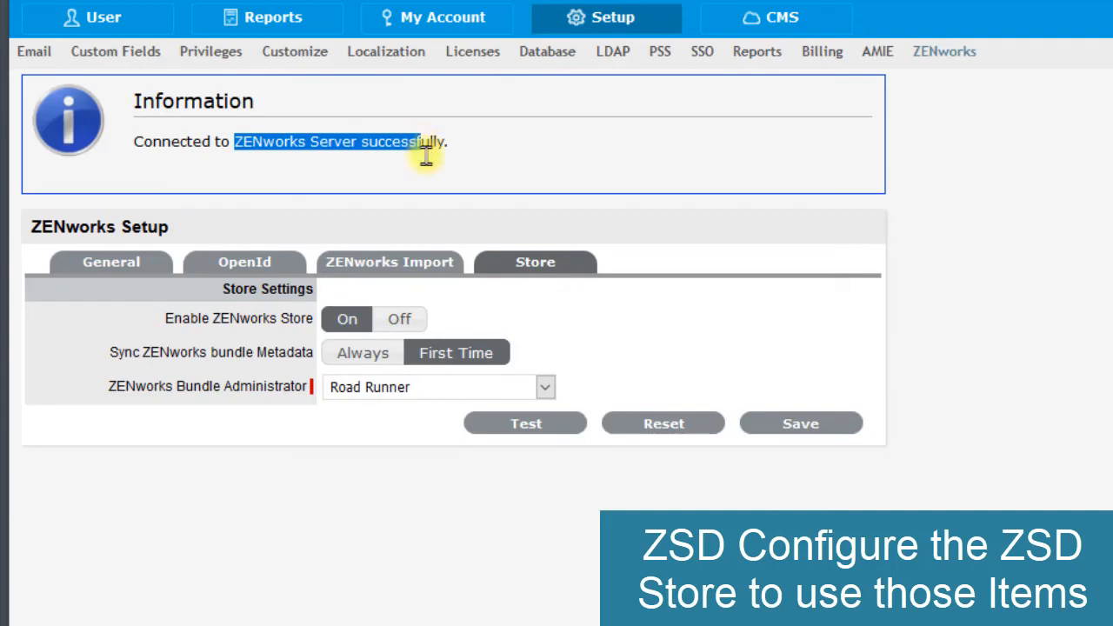
click(813, 431)
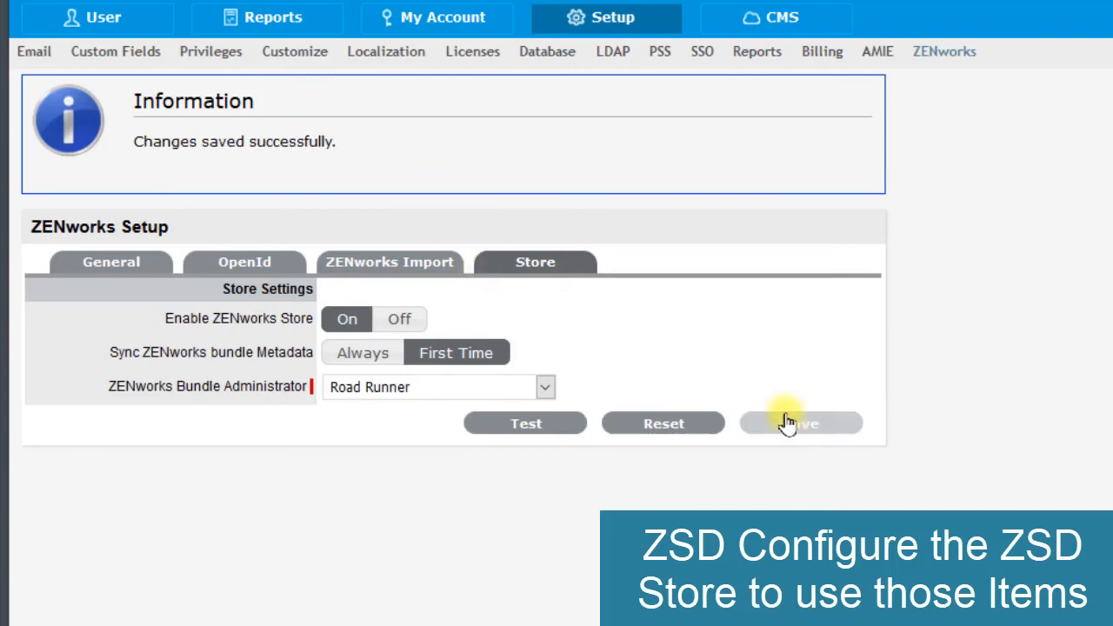
- Set Sync ZENworks bundle Metadata to Always and save the store settings
drag(265, 318, 323, 336)
click(151, 348)
drag(151, 350, 287, 354)
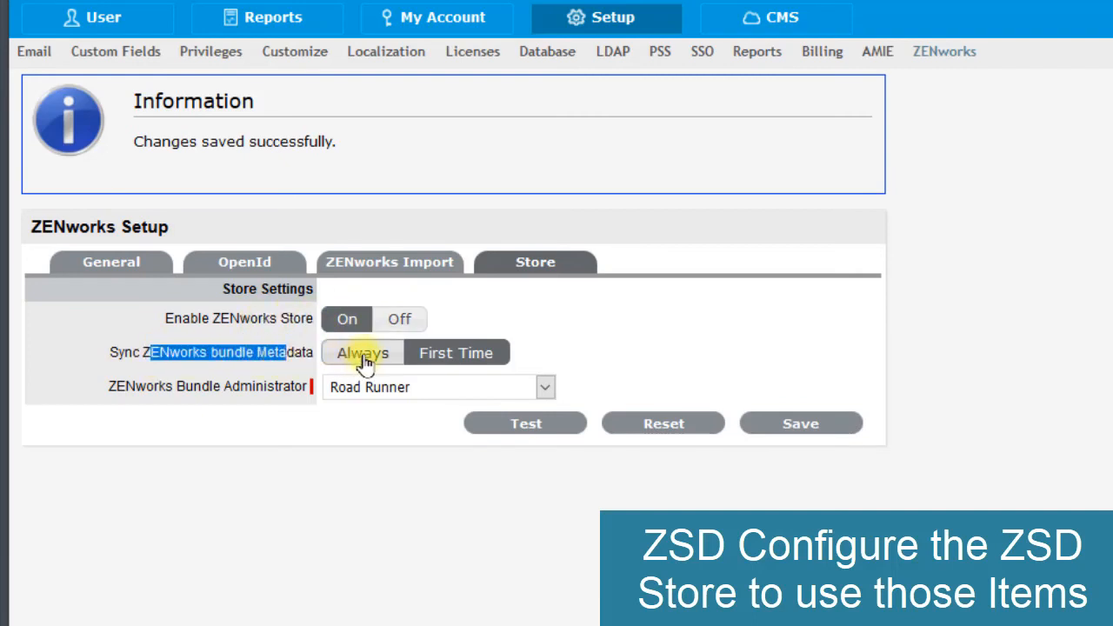
click(361, 366)
click(351, 364)
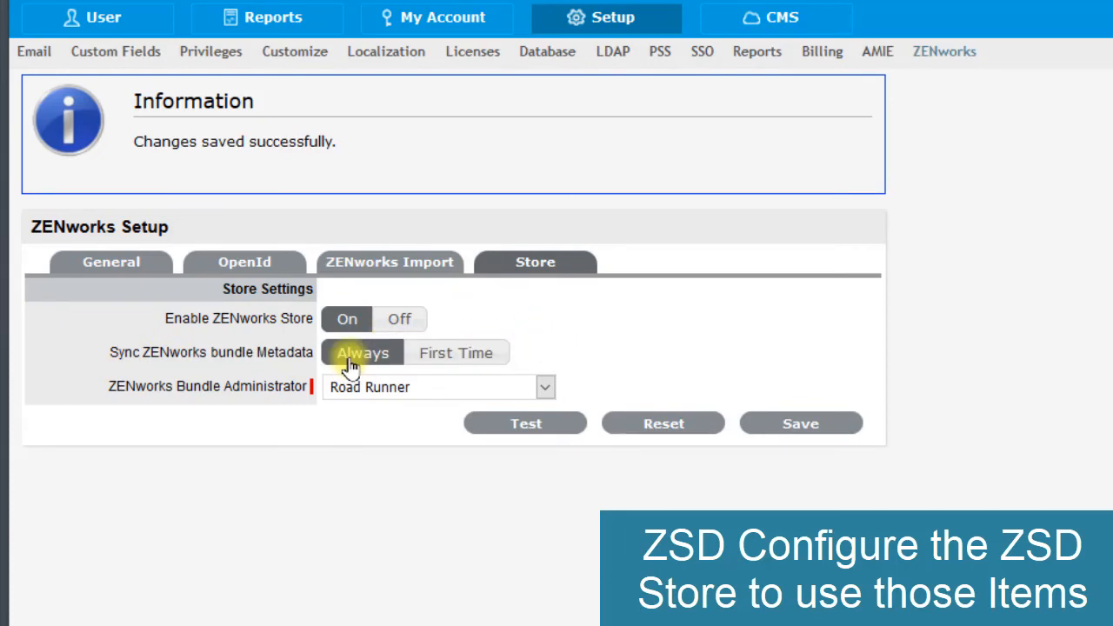
click(831, 424)
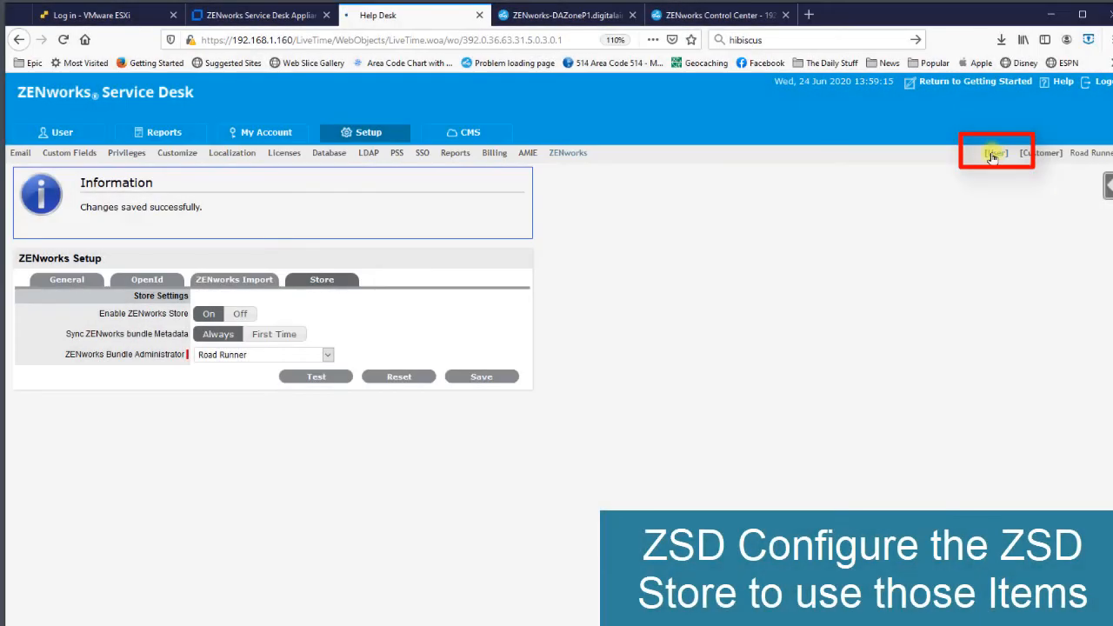
- Switch to the User view and start promoting the store-capable item Notepad++
click(993, 154)
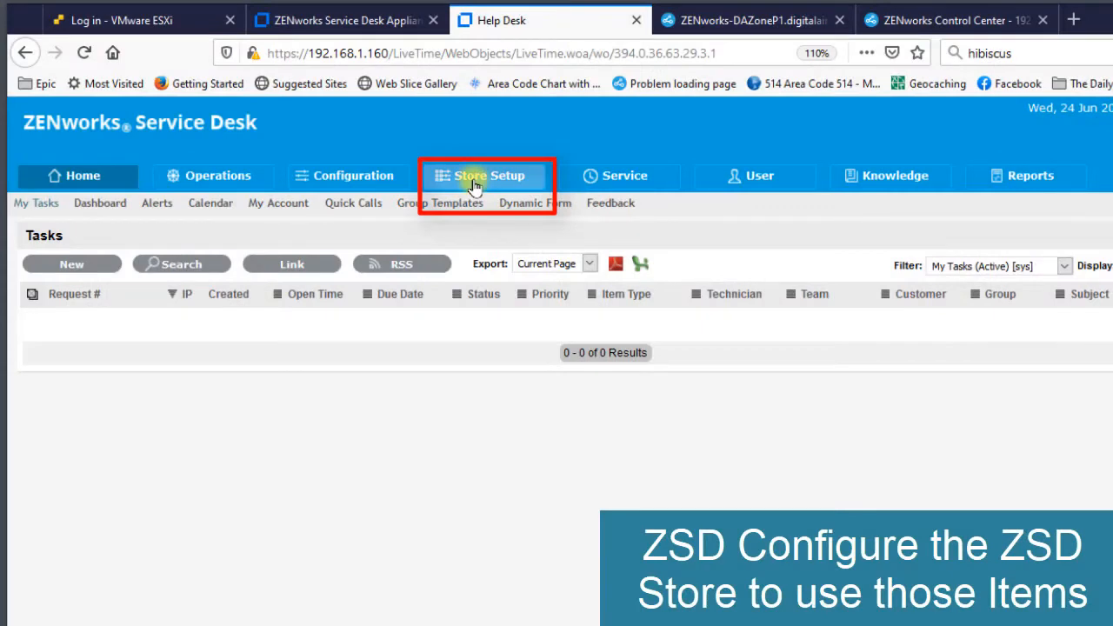
click(474, 187)
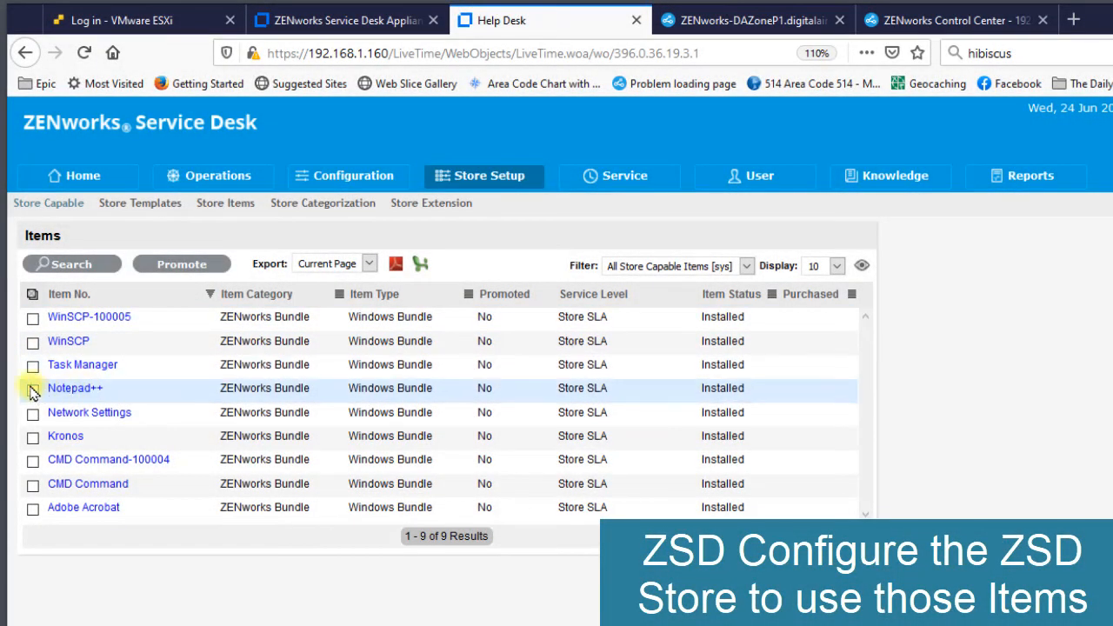
click(194, 271)
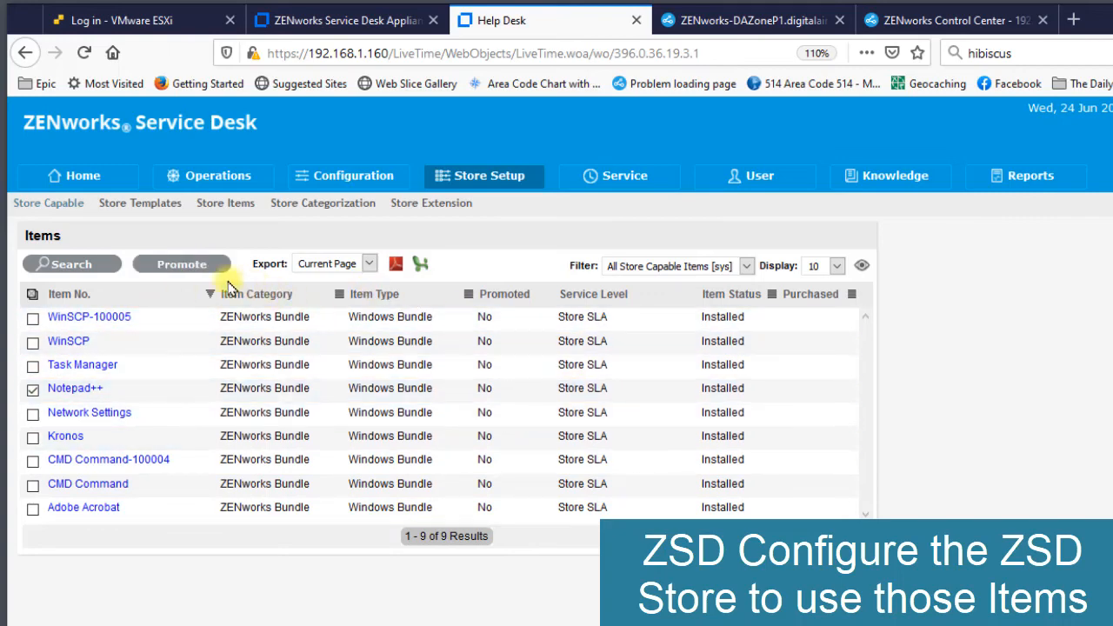
click(170, 267)
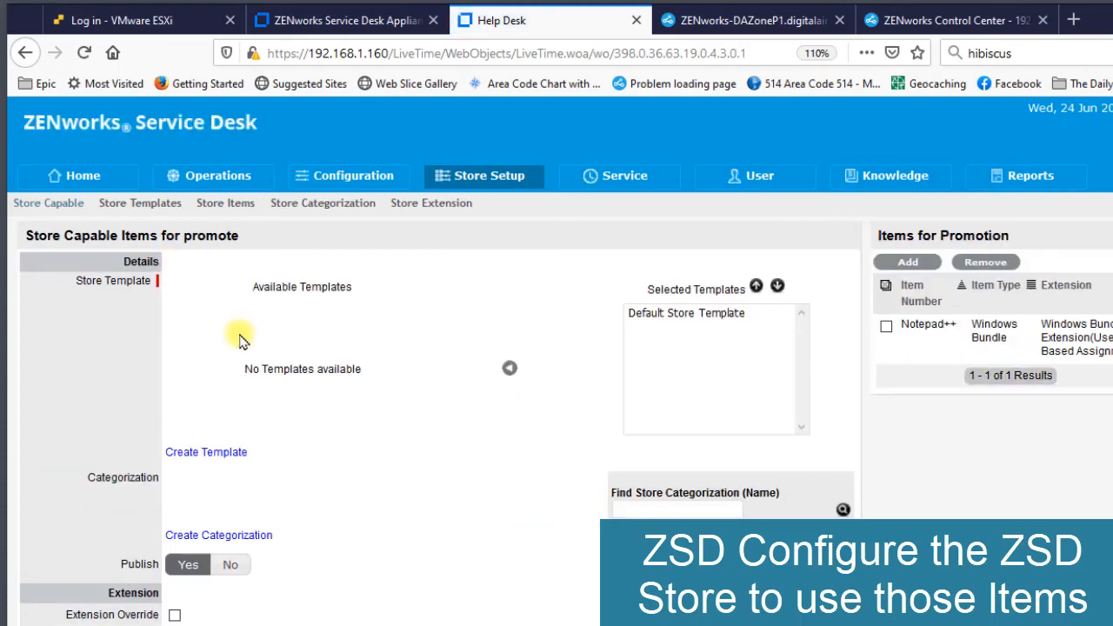
- Create a store categorization named Software with the description "Software from Store", and complete the promotion of Notepad++
click(643, 510)
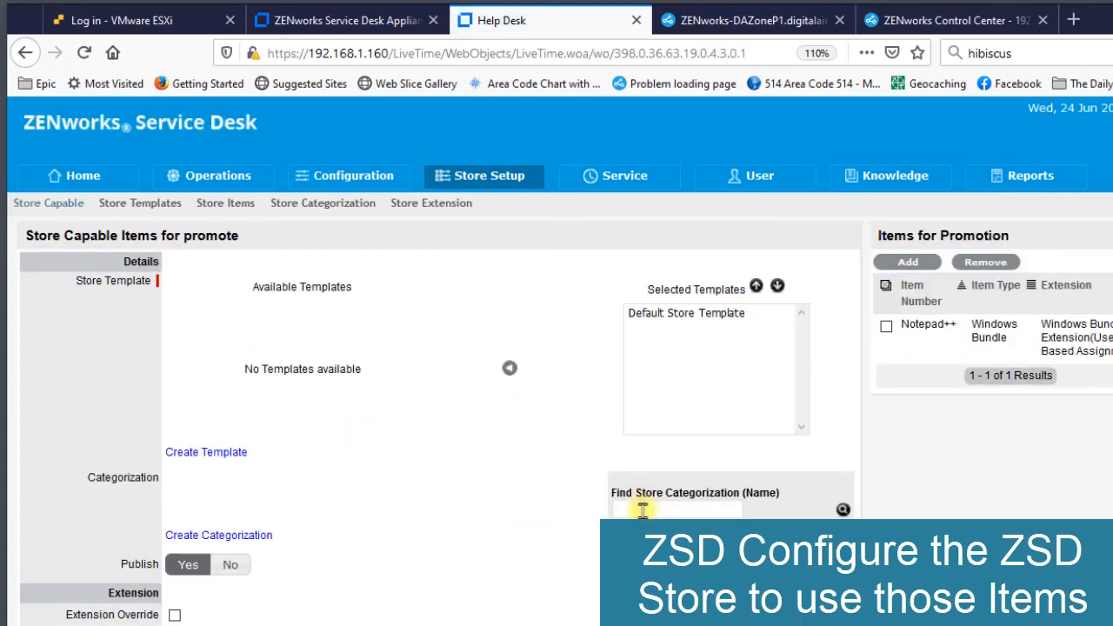
click(254, 535)
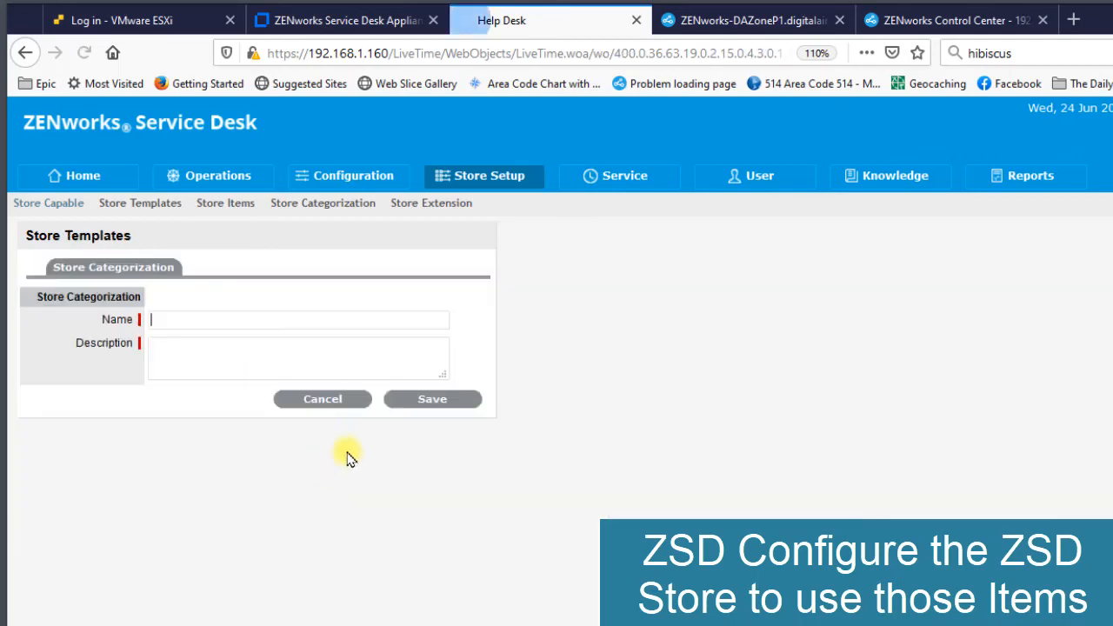
click(232, 322)
text(S)
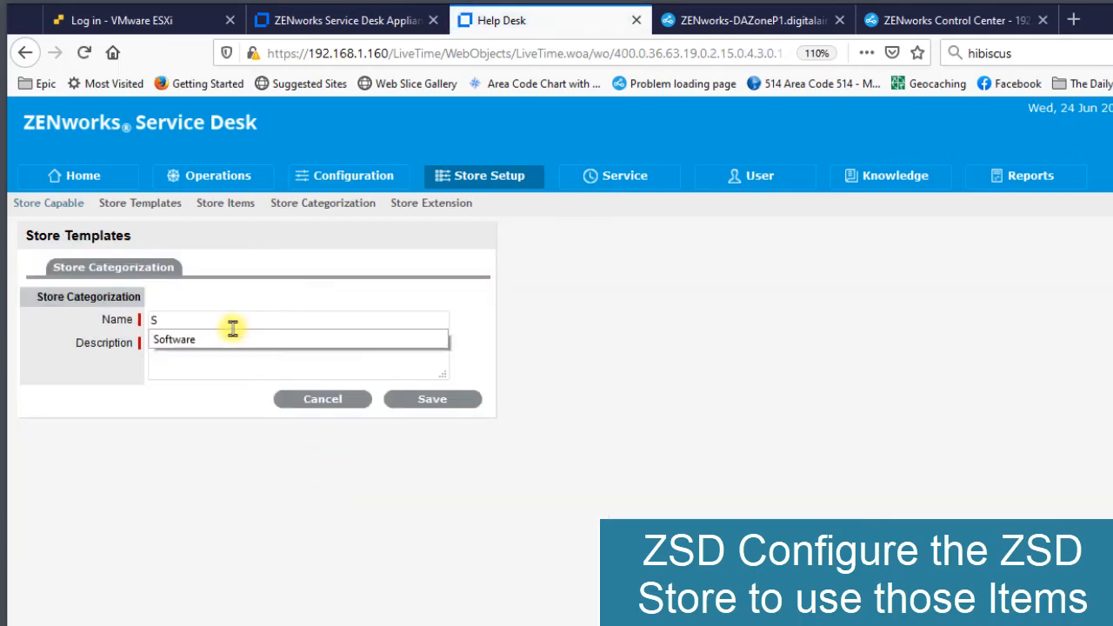
click(228, 340)
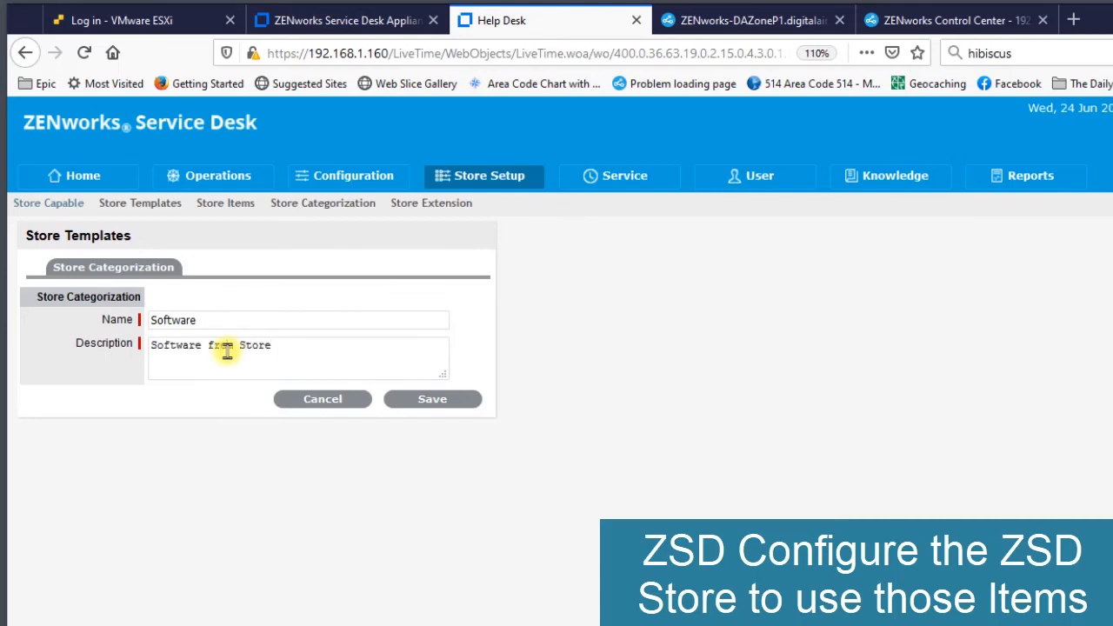
click(435, 400)
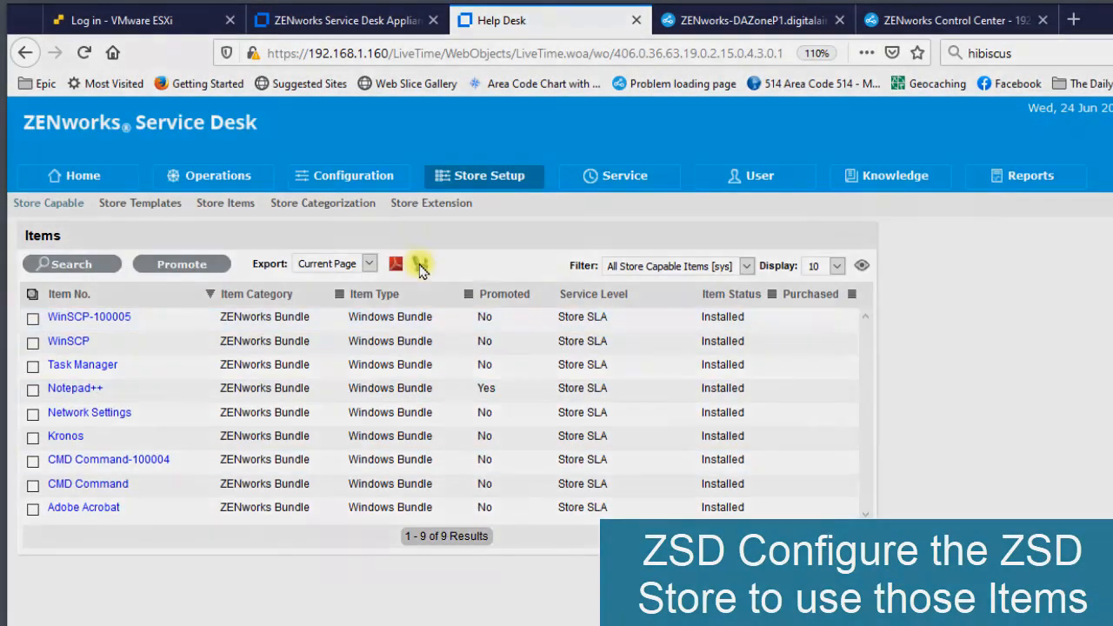
- Review the Default Store Template's details, and start a new store template named No Approval Needed
click(144, 204)
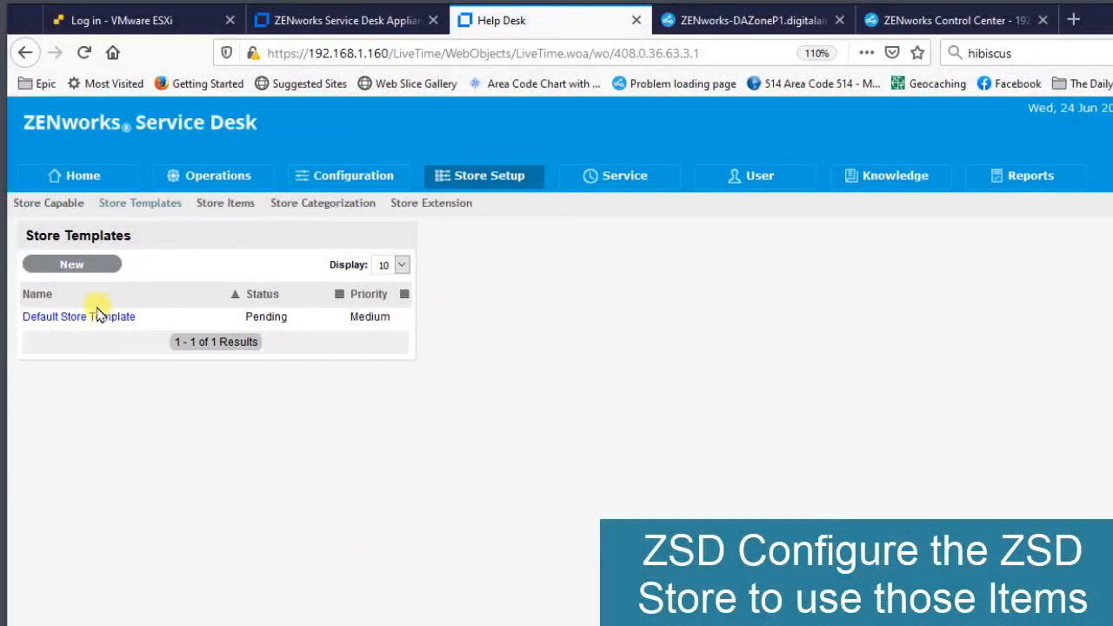
click(87, 323)
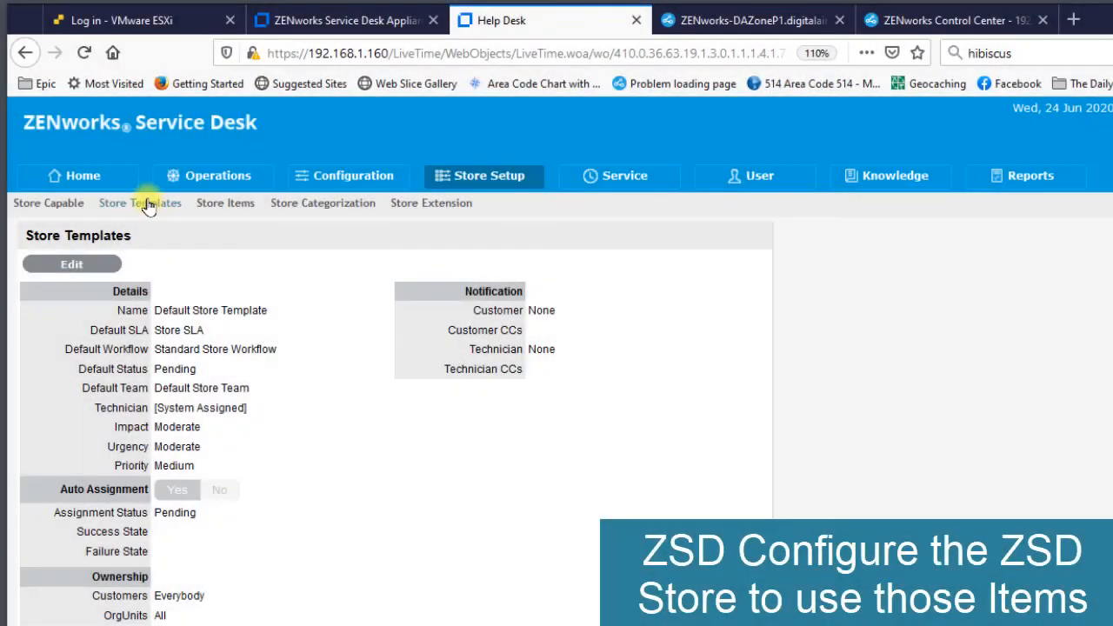
click(144, 203)
click(85, 266)
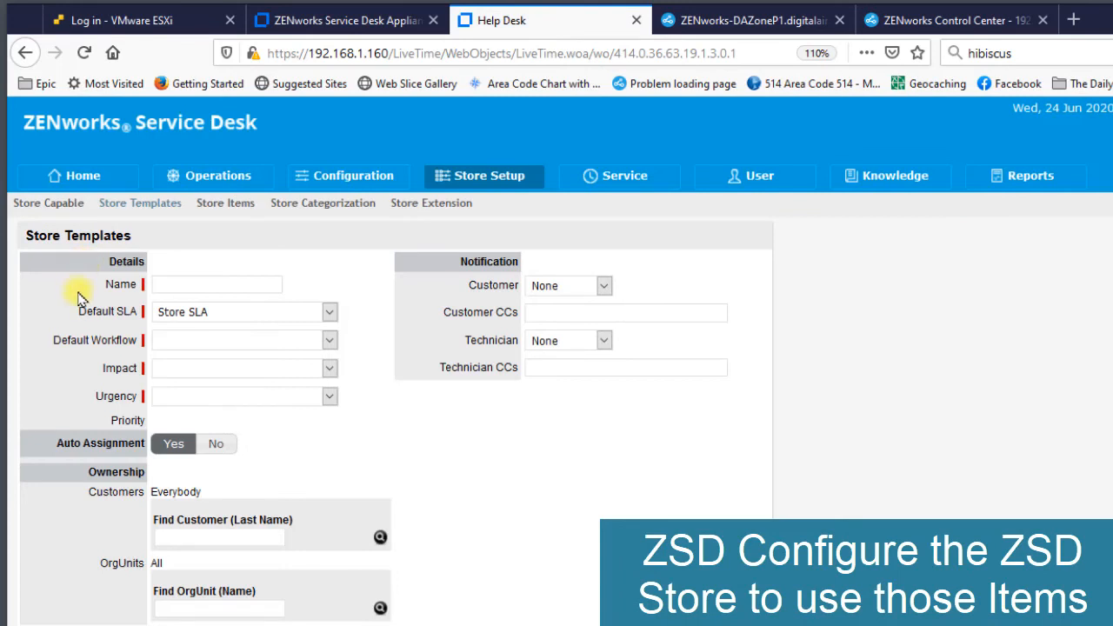
click(188, 289)
text(N)
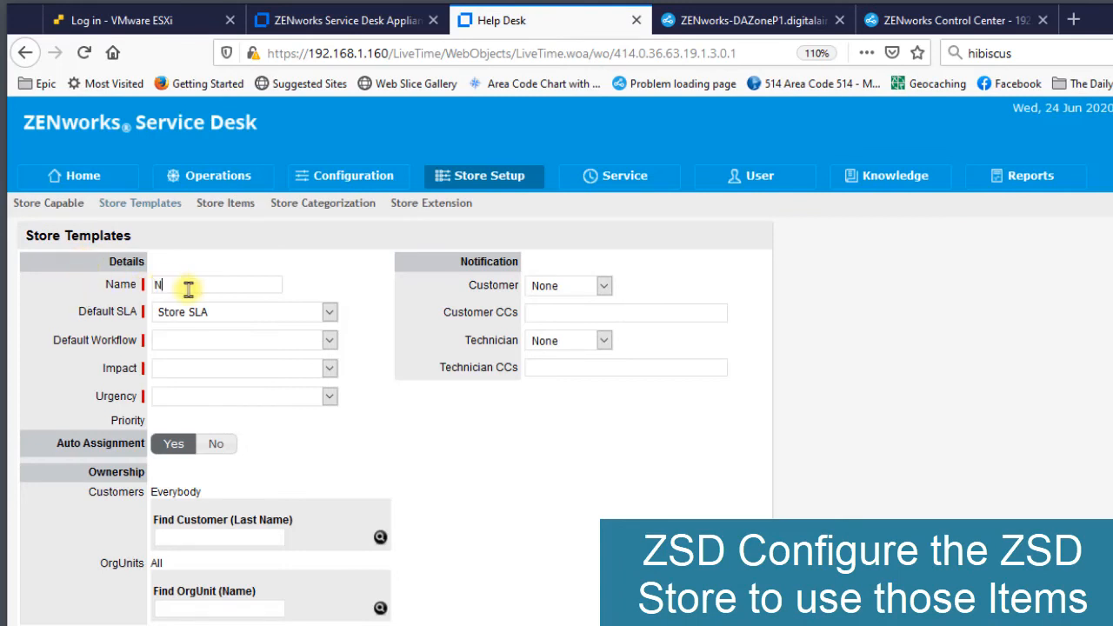
text(o)
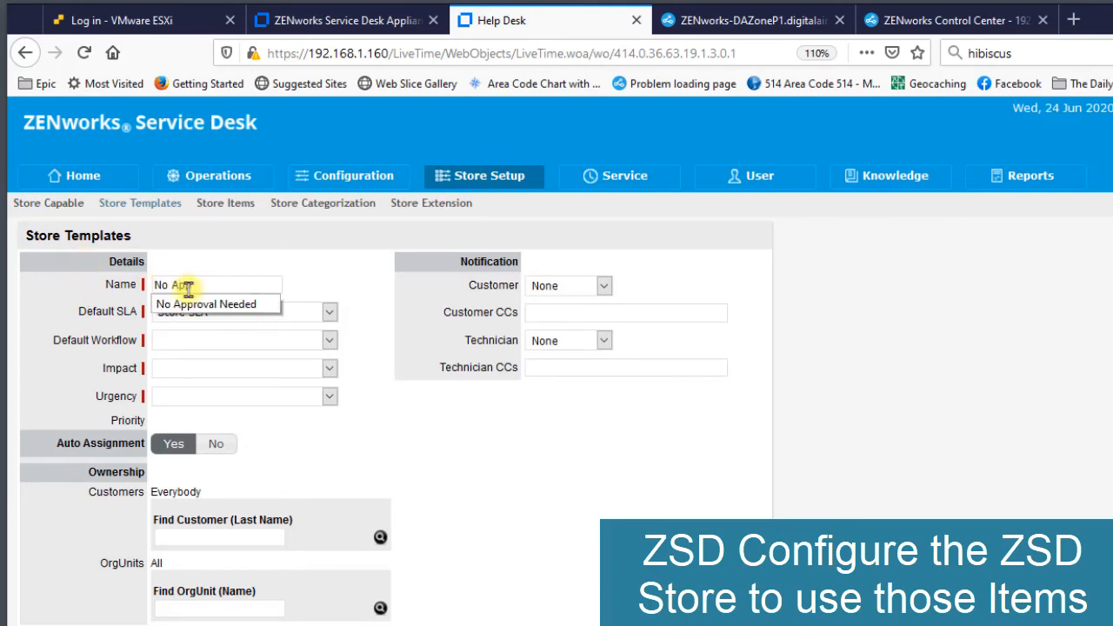
text( App)
click(243, 303)
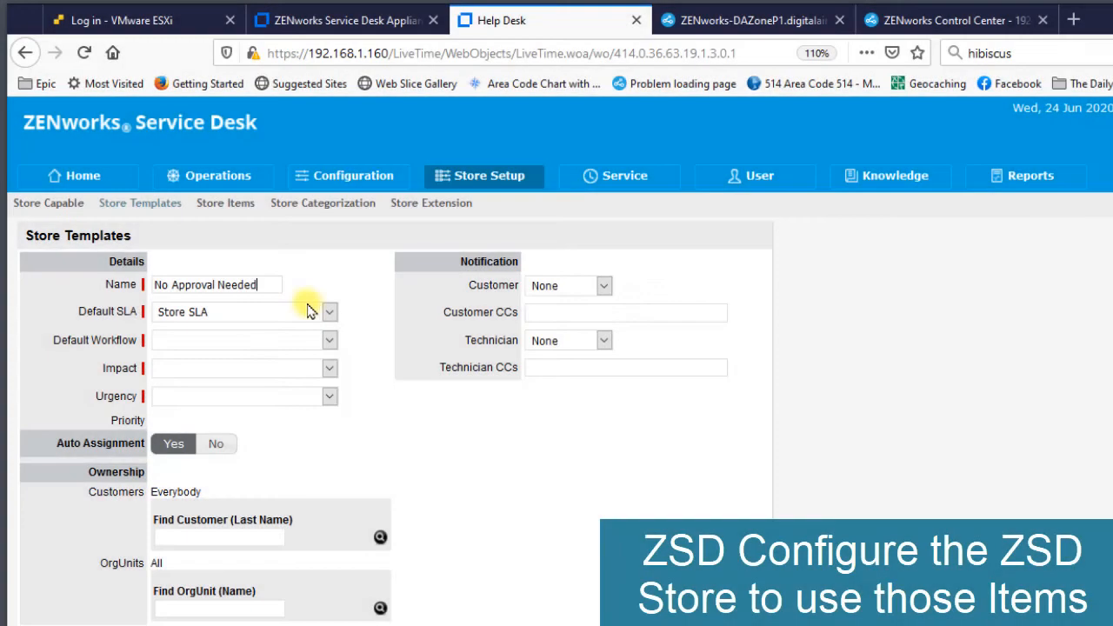
- Set the new store template's default workflow to Line Manager Approval and its default status to In Progress
click(218, 344)
click(224, 378)
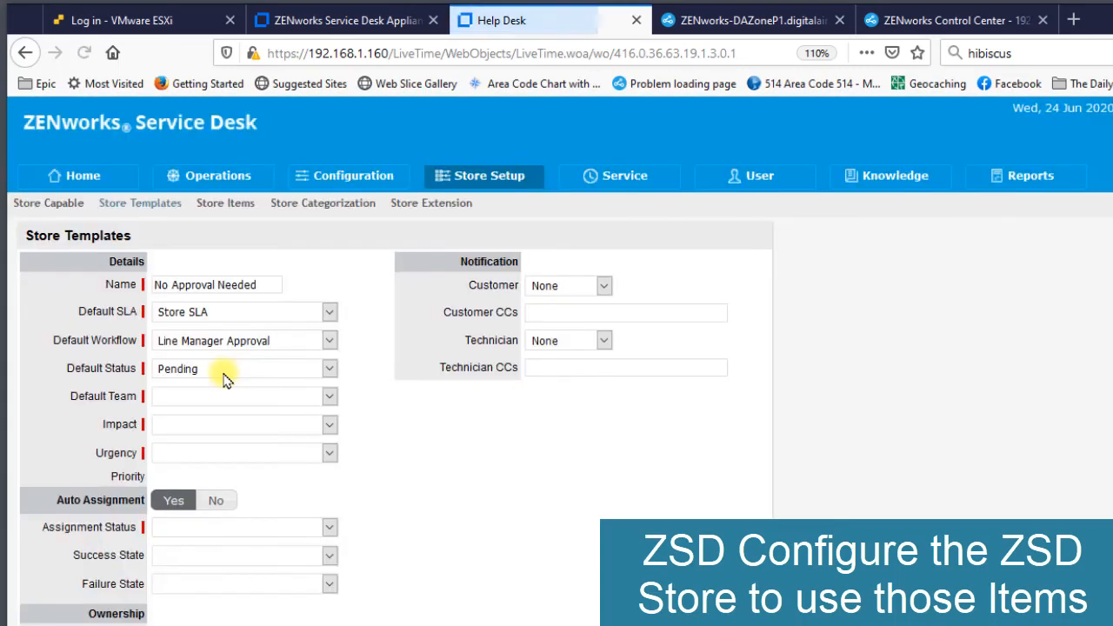
click(268, 374)
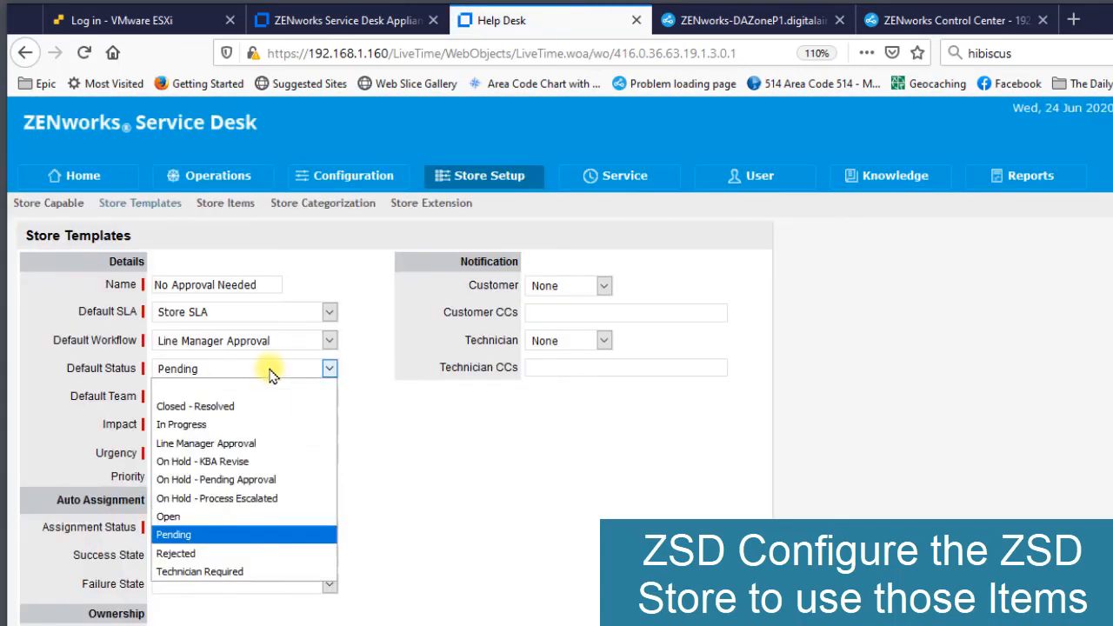
click(252, 424)
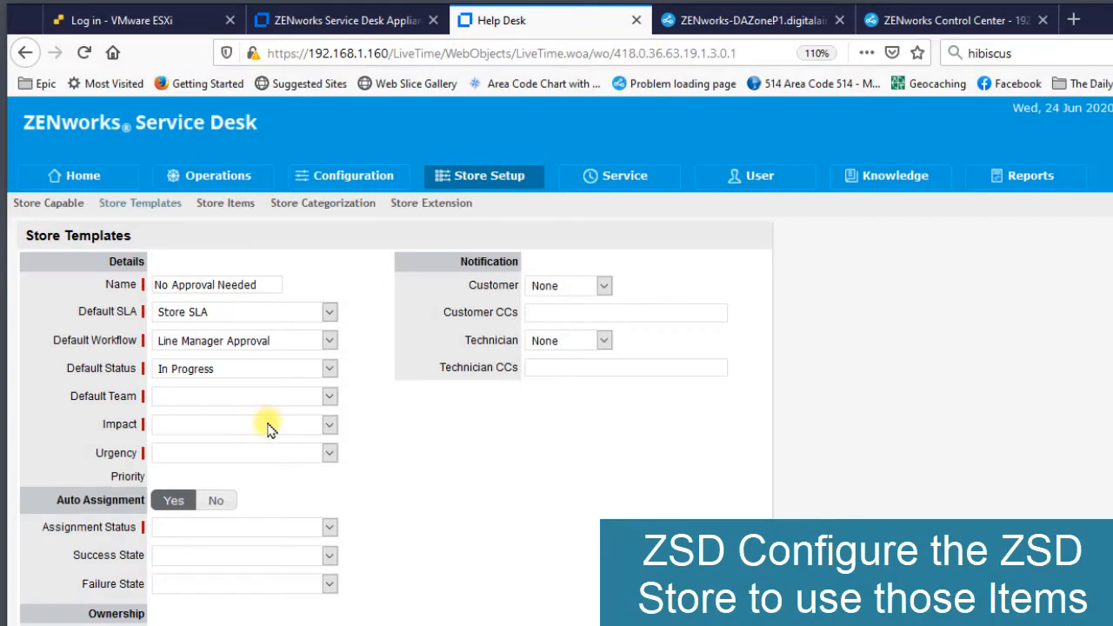
- Set the template's default team to Default Store Team and assign the individual technician from that team
click(281, 397)
click(279, 415)
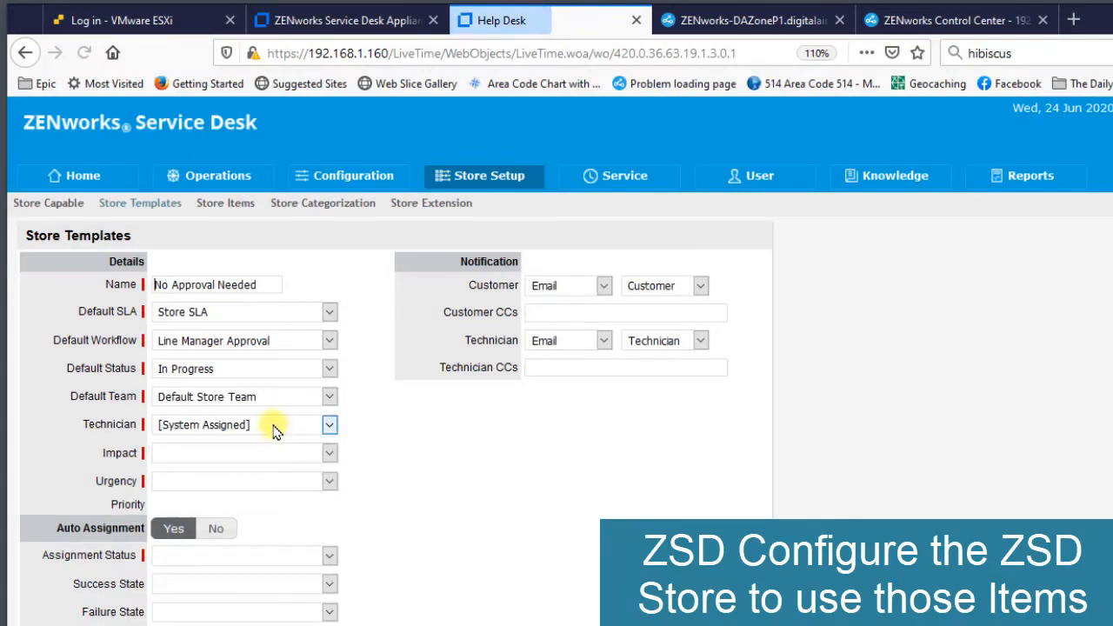
click(276, 426)
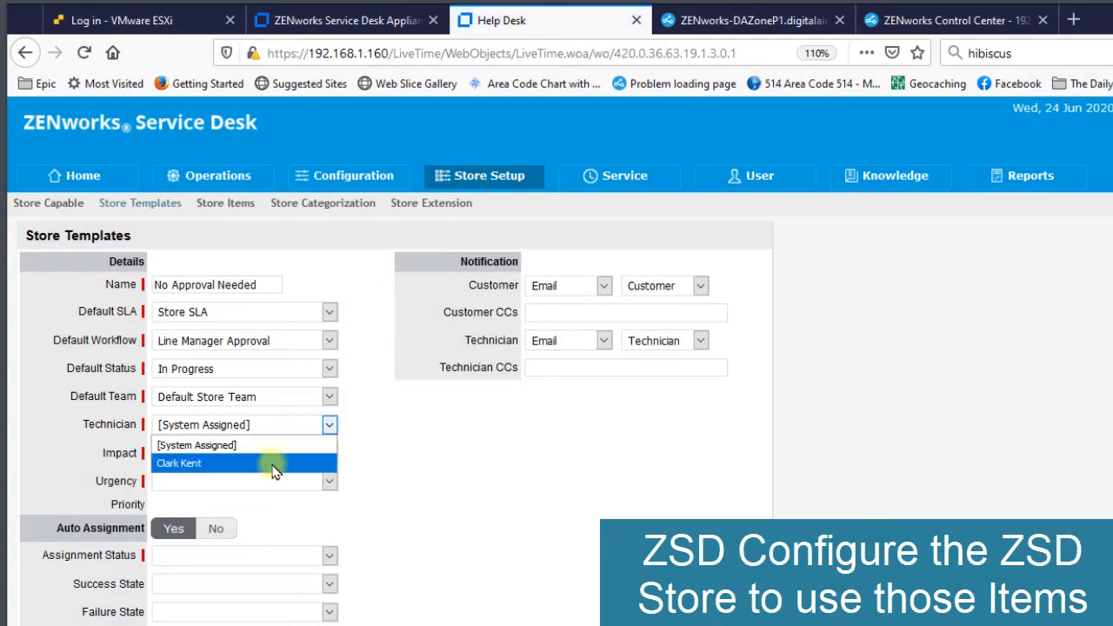
click(274, 470)
- Set the template's impact and urgency to Moderate, and set its technician to [System Assigned]
click(280, 453)
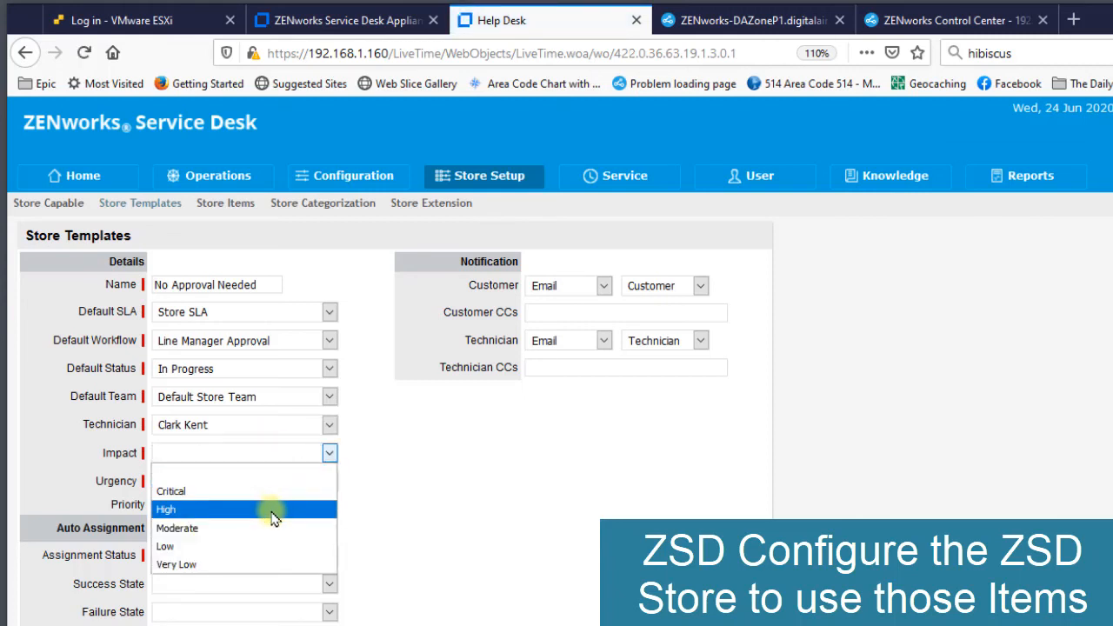
click(277, 528)
click(266, 487)
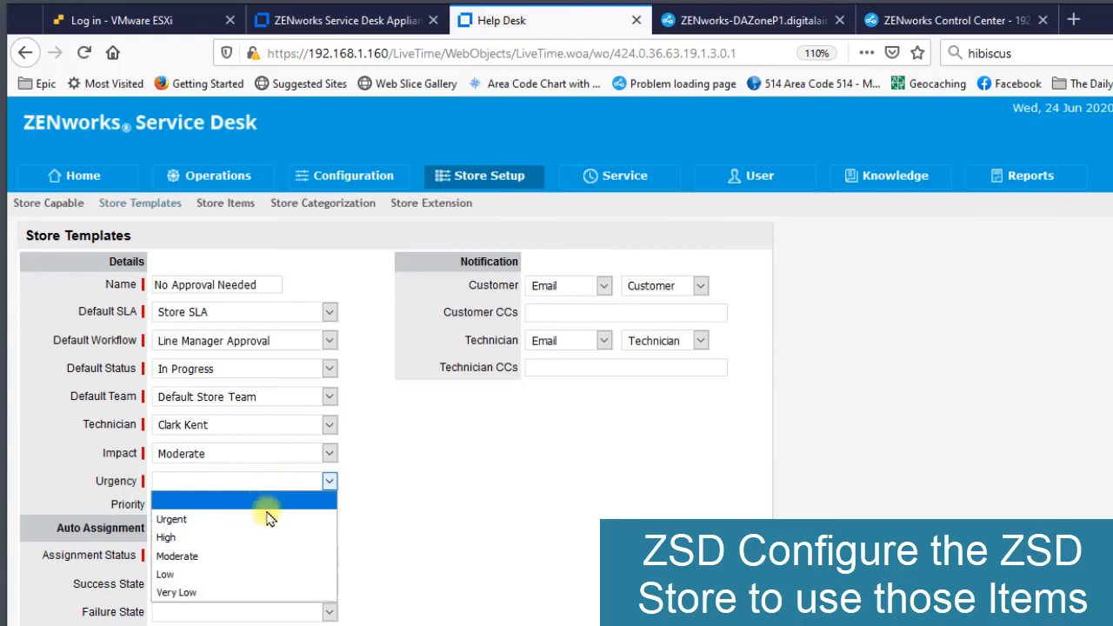
click(249, 554)
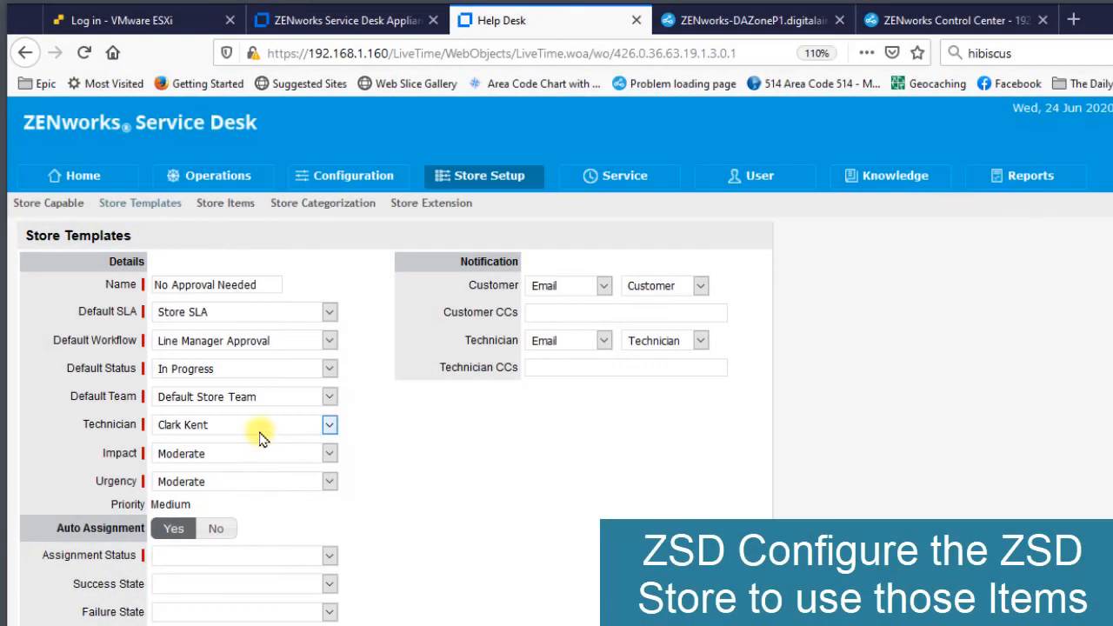
click(254, 427)
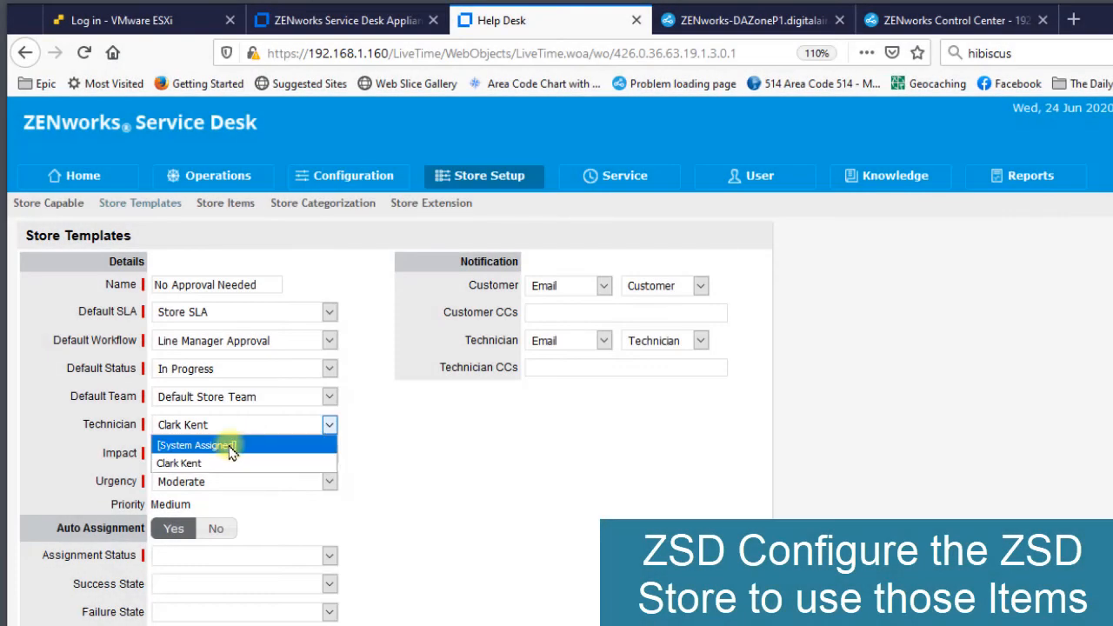
click(236, 445)
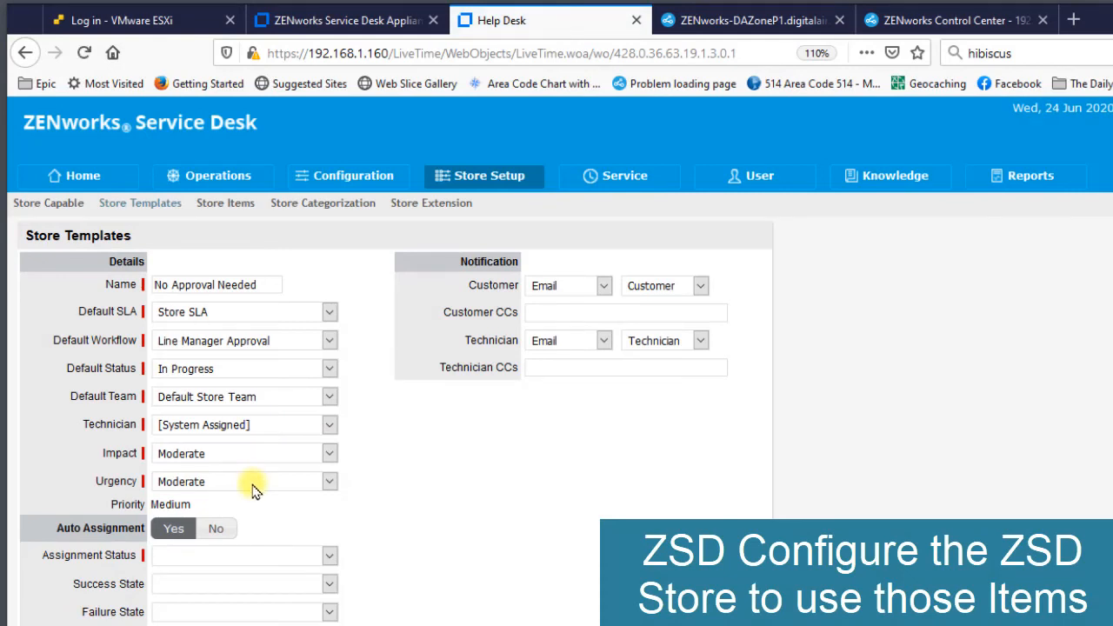
- Configure auto assignment with status In Progress, success state Closed - Resolved and failure state Technician Required, and save the template
click(255, 557)
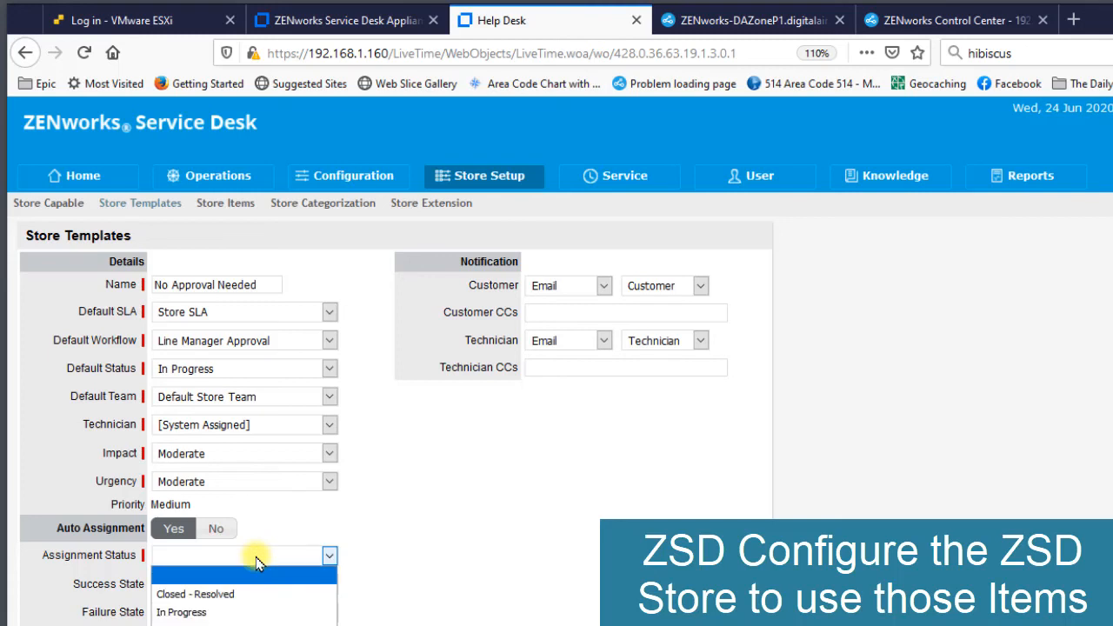
click(217, 612)
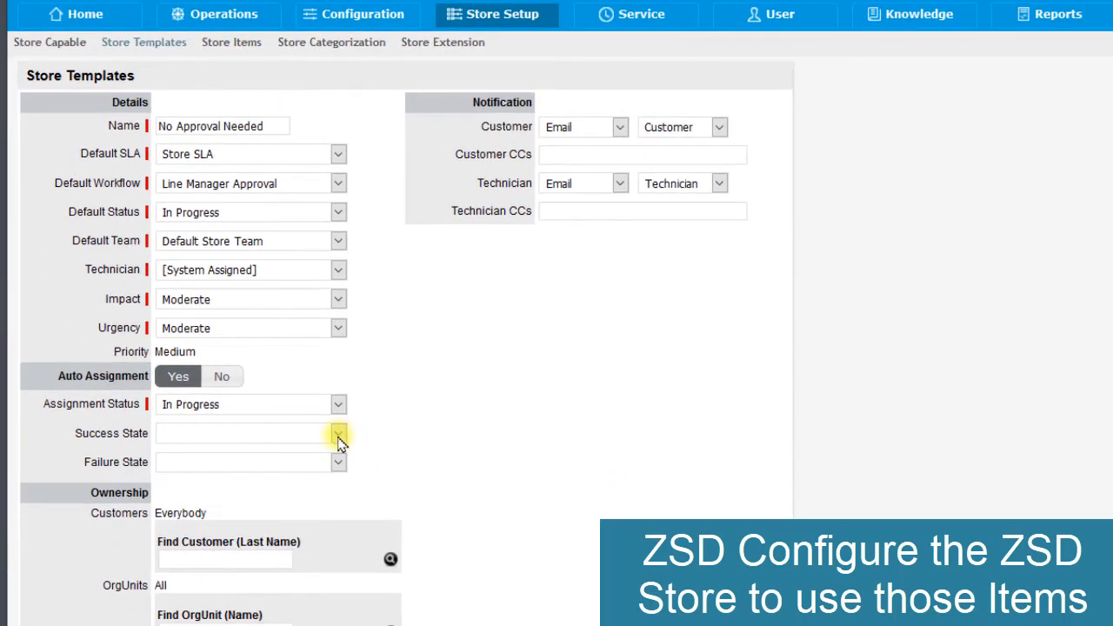
click(330, 575)
click(300, 471)
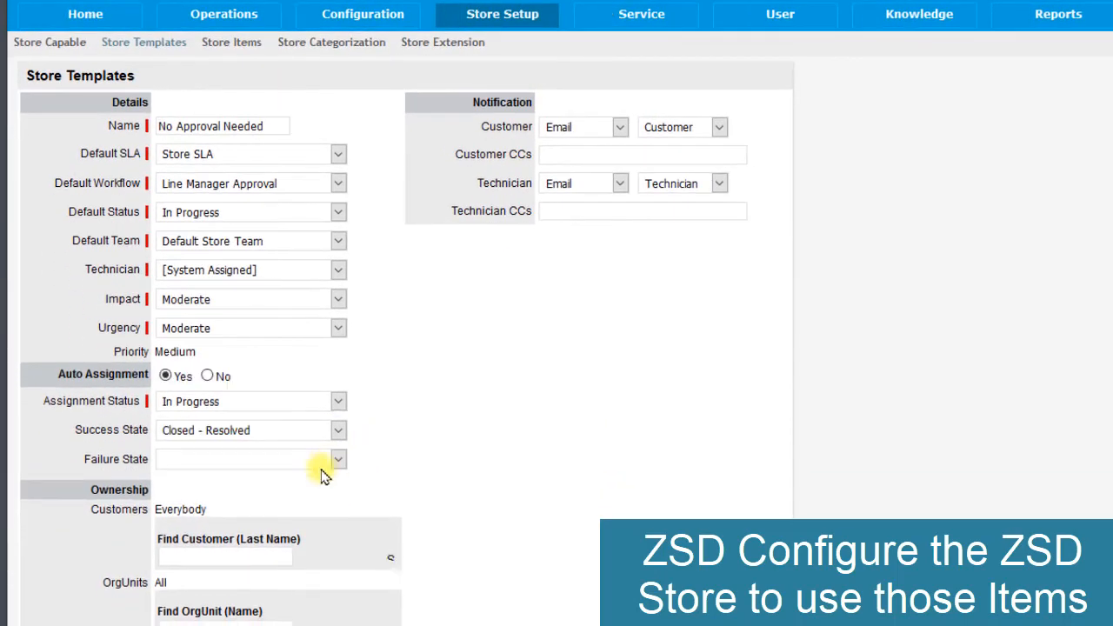
click(340, 464)
click(291, 519)
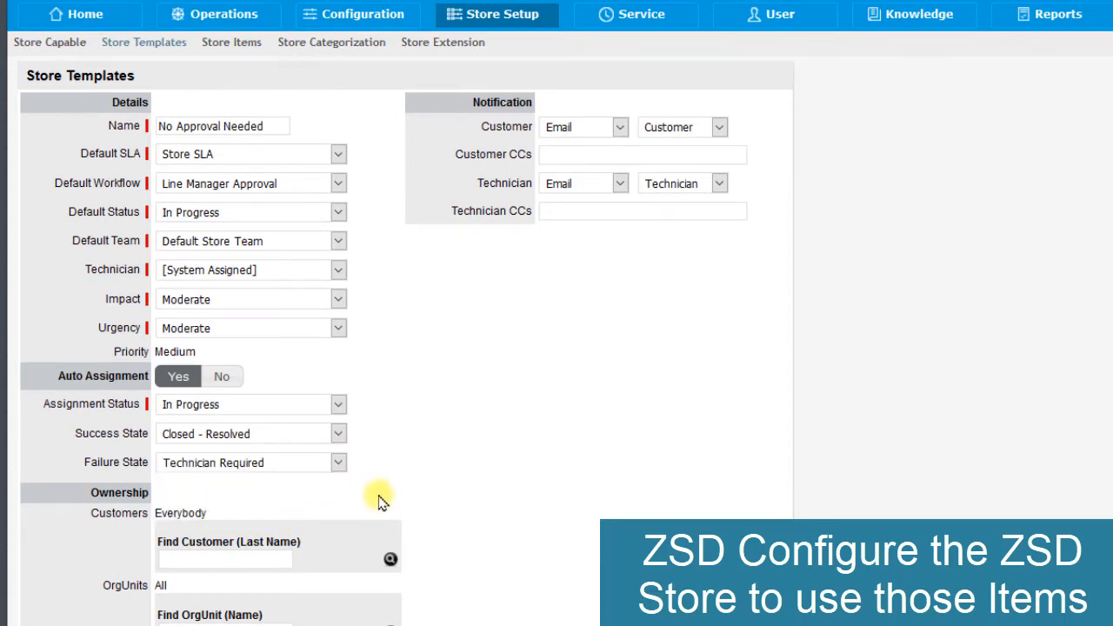
scroll(380, 501, down, 3)
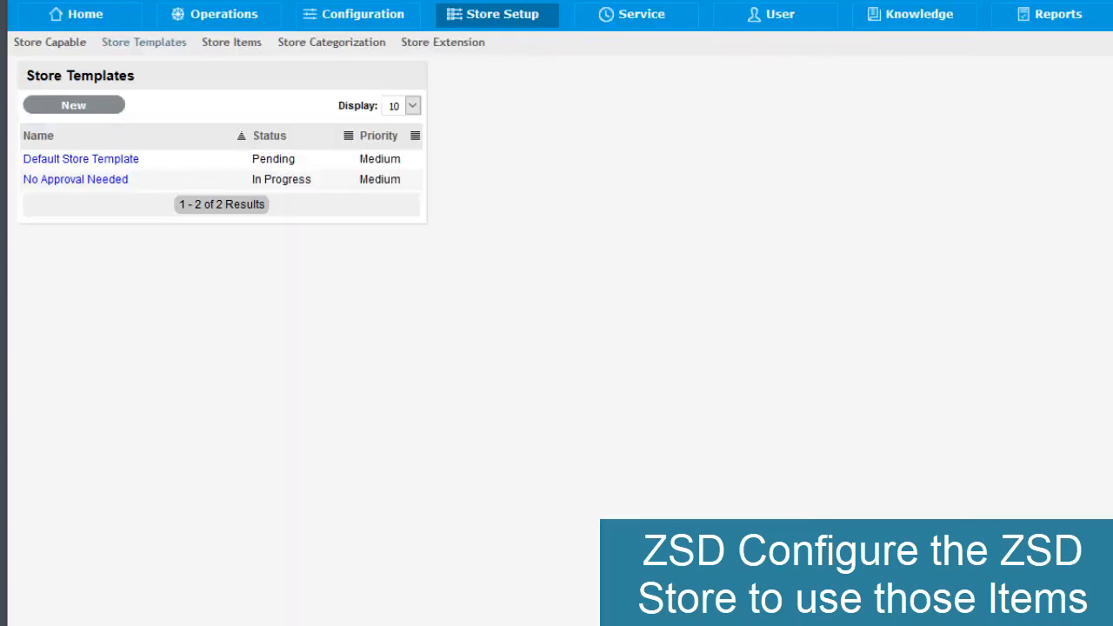
- Check the published store items, the promoted flag of Notepad++ among the store-capable items, and the store categorizations
click(228, 44)
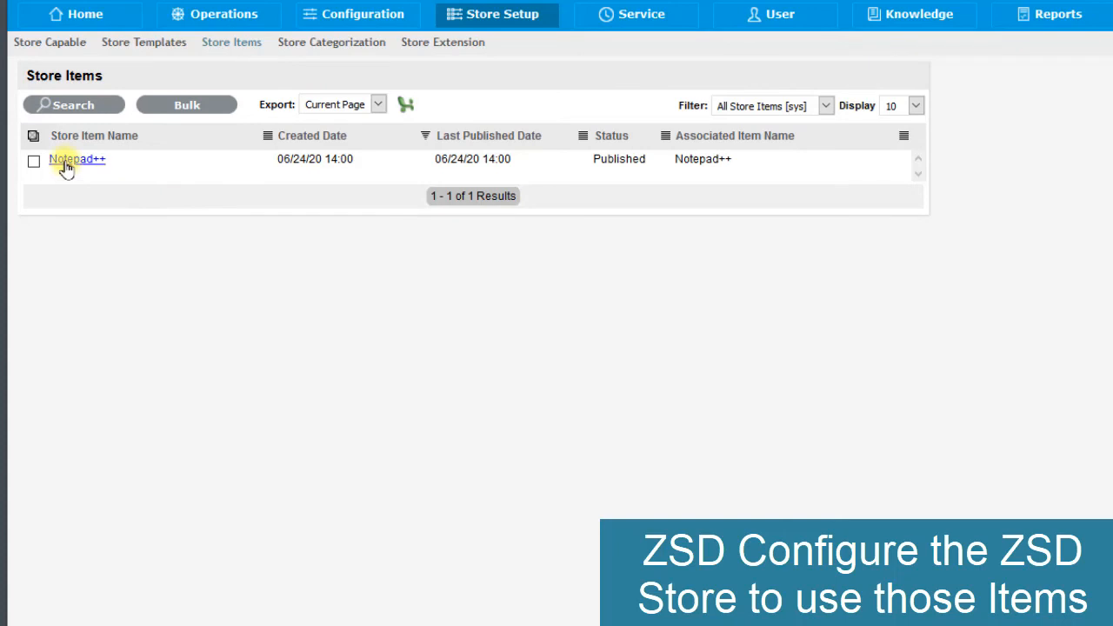
click(66, 44)
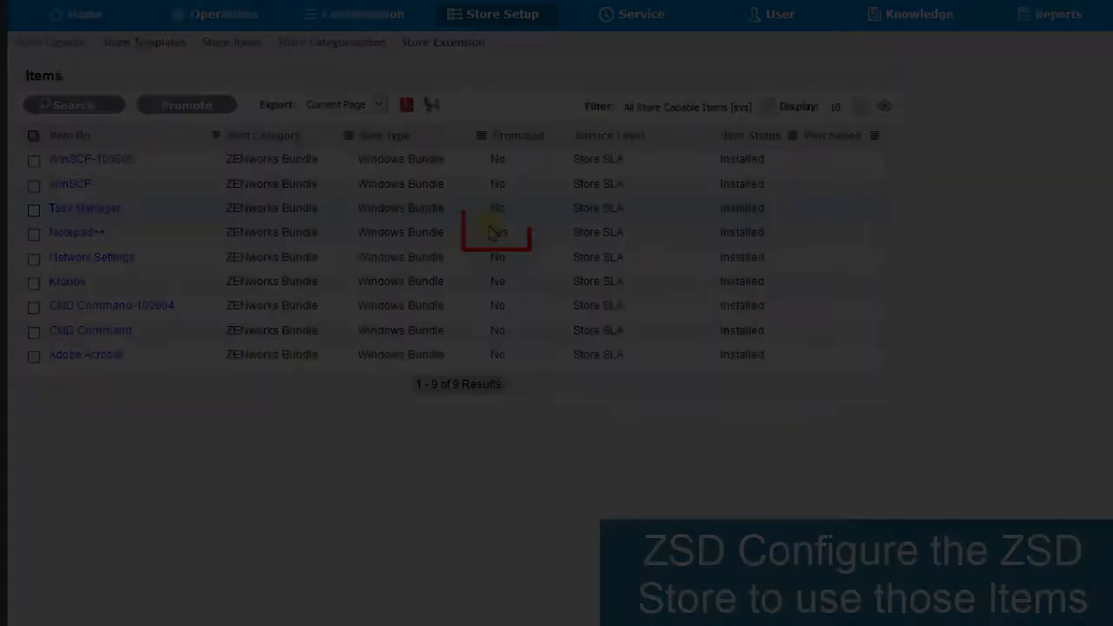
double_click(501, 232)
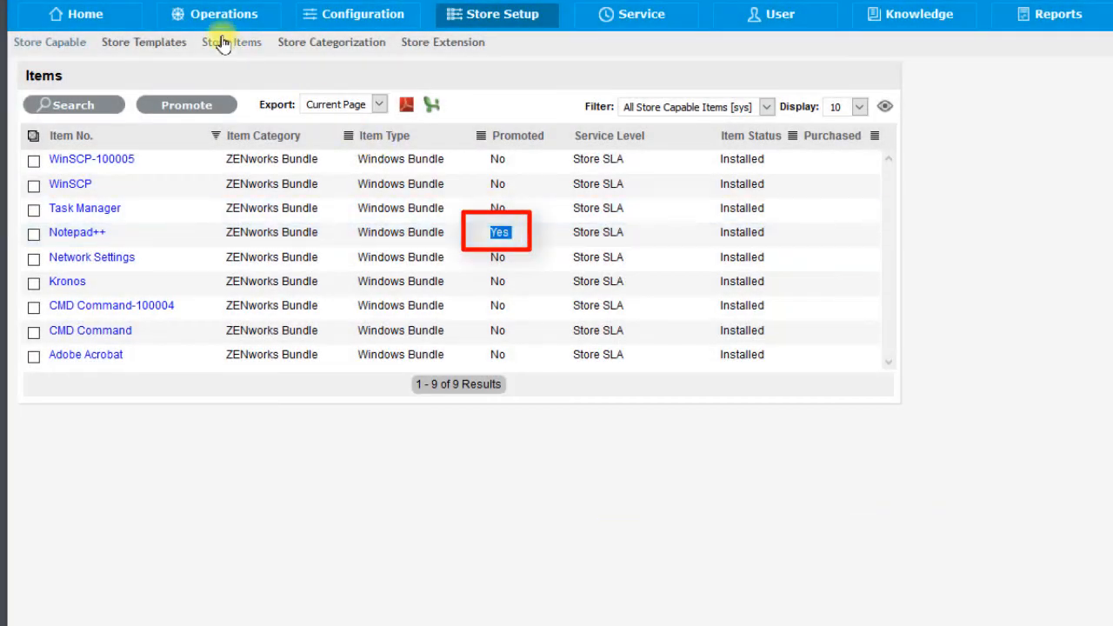
click(224, 42)
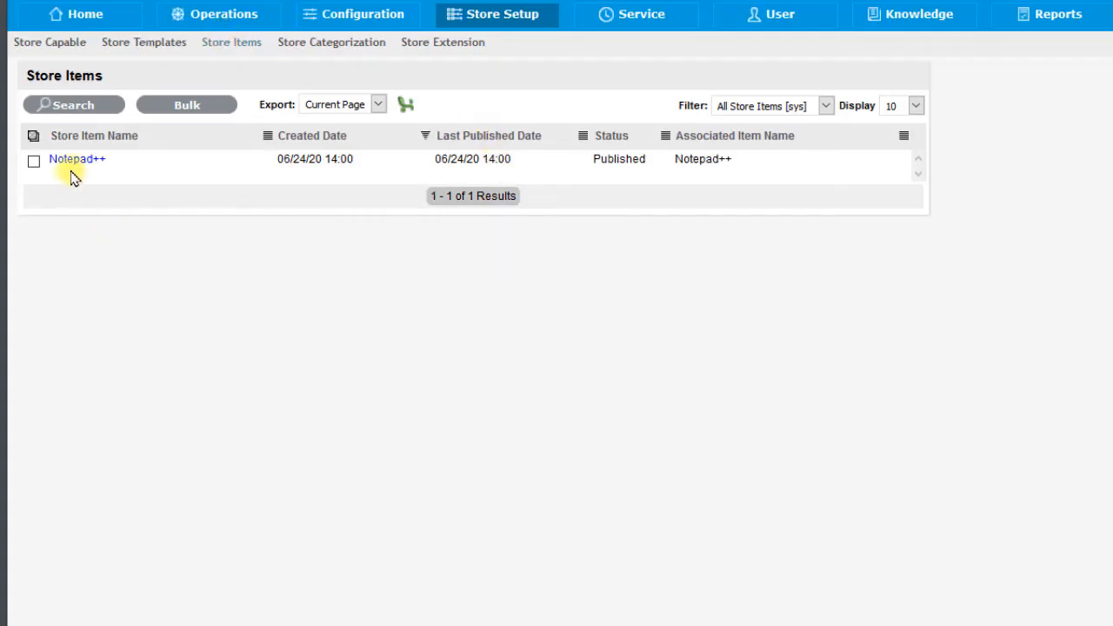
click(301, 45)
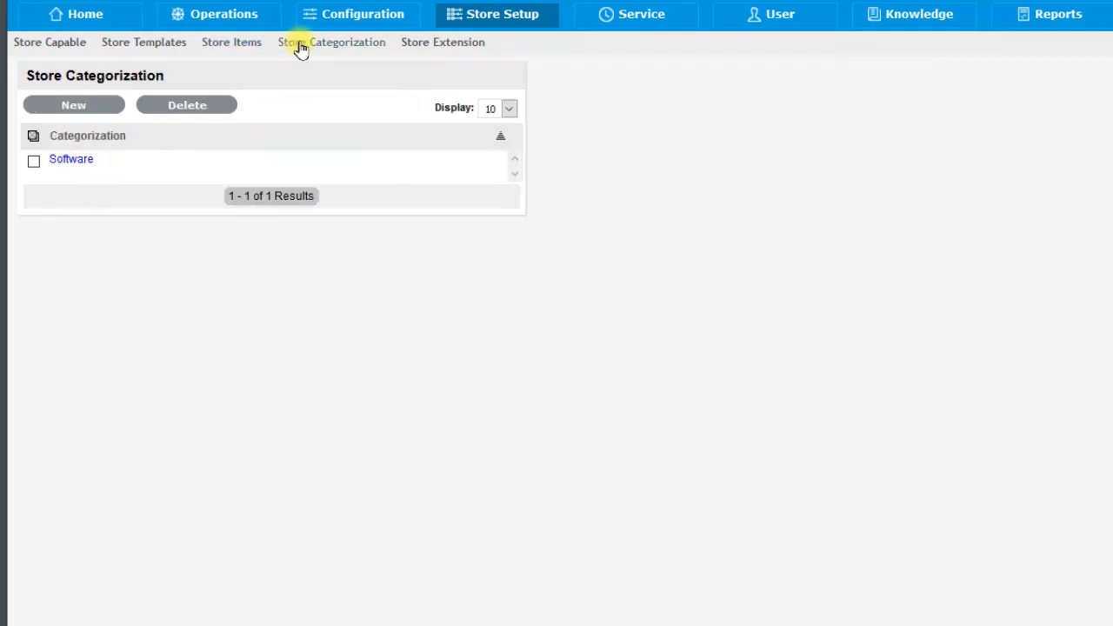
- Review the details of the Notepad++ store item, including its template, categorization, publishing, extension and description
click(223, 43)
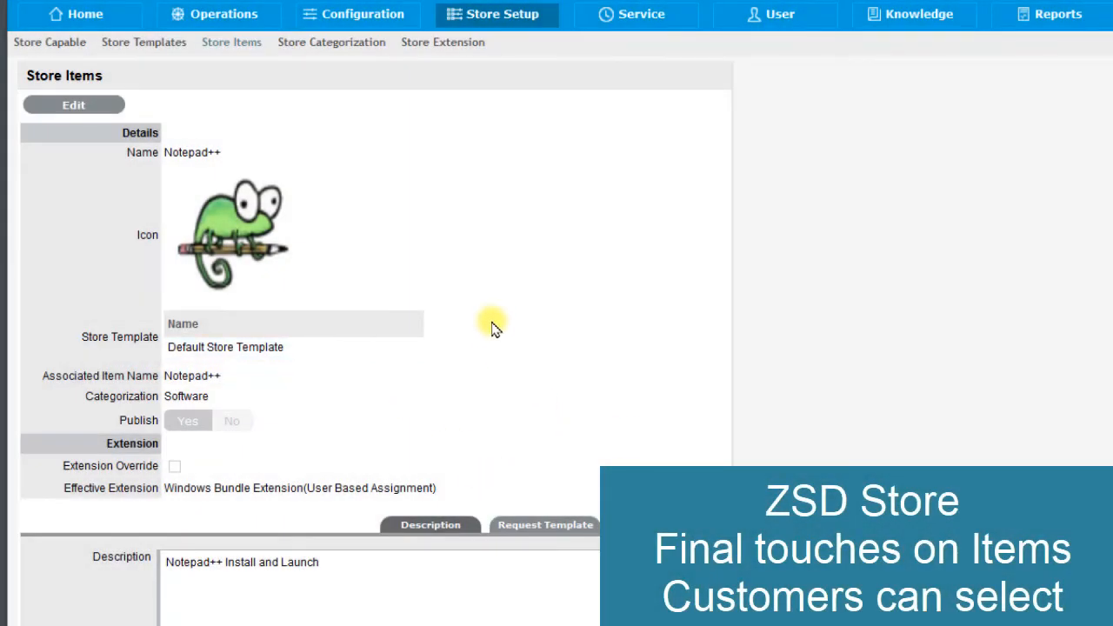
scroll(491, 327, down, 2)
scroll(491, 327, up, 2)
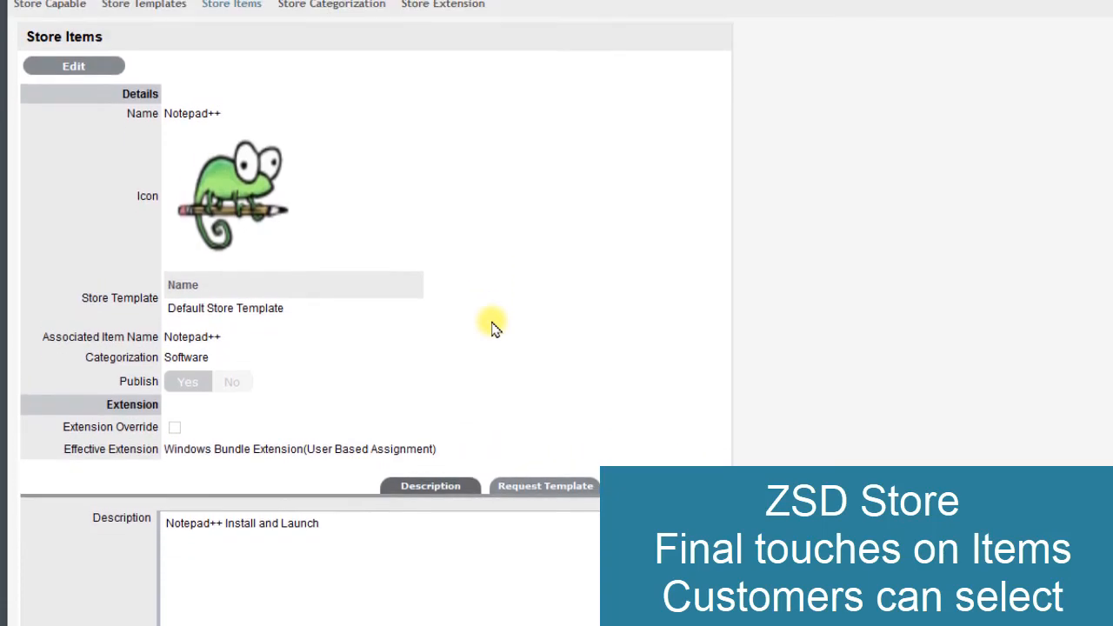
scroll(492, 327, down, 2)
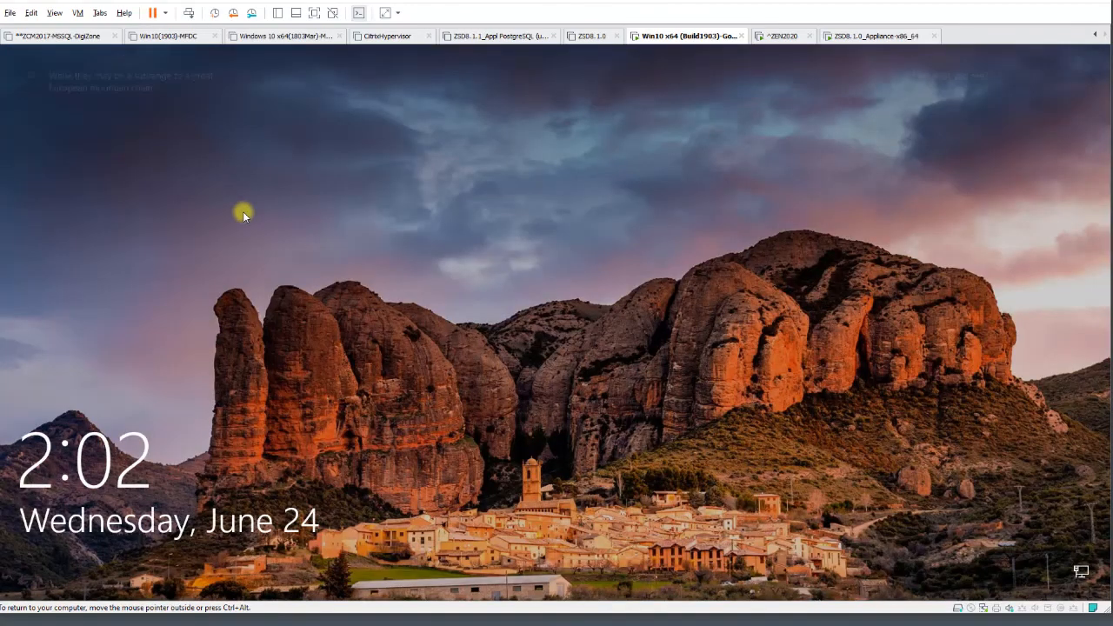
- Sign in to the Windows 10 virtual machine with the account password, and refresh the ZENworks window showing all applications
click(332, 261)
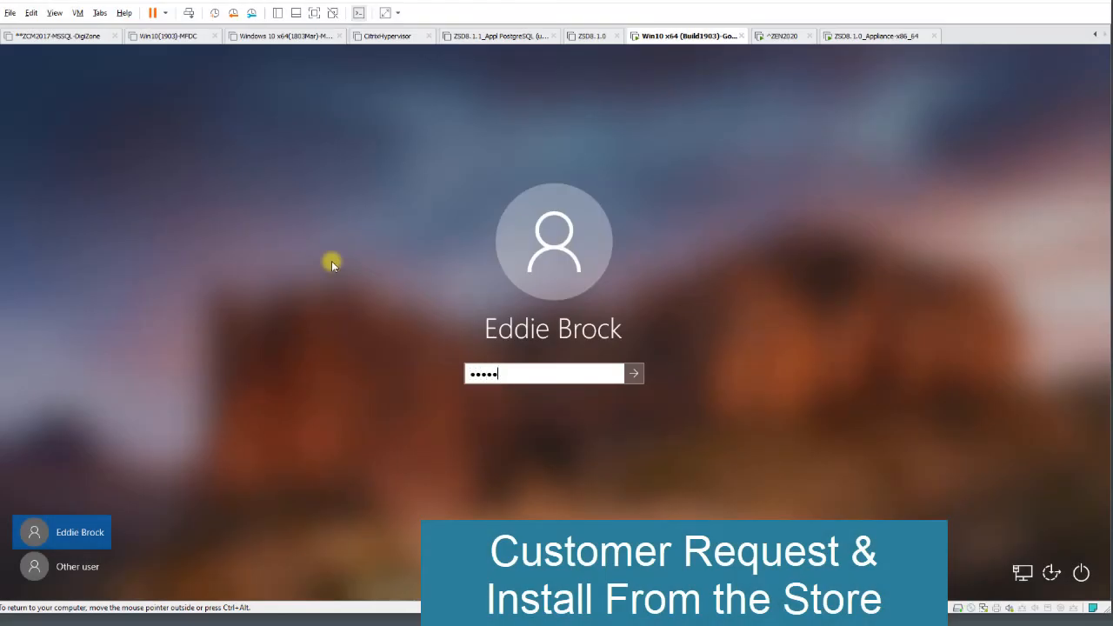
key(Return)
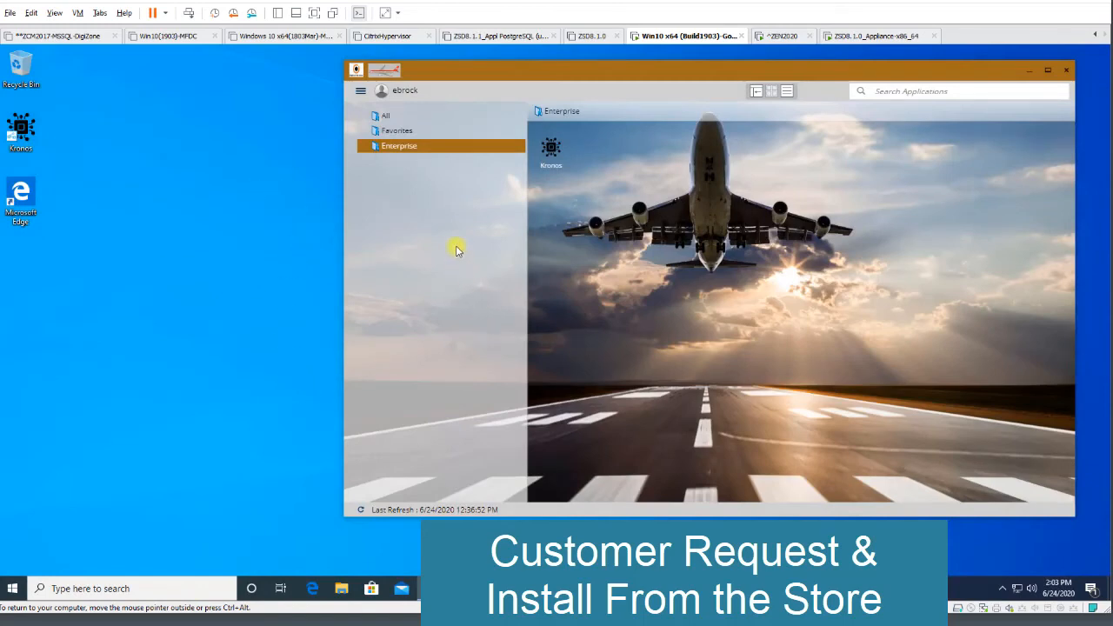
click(384, 116)
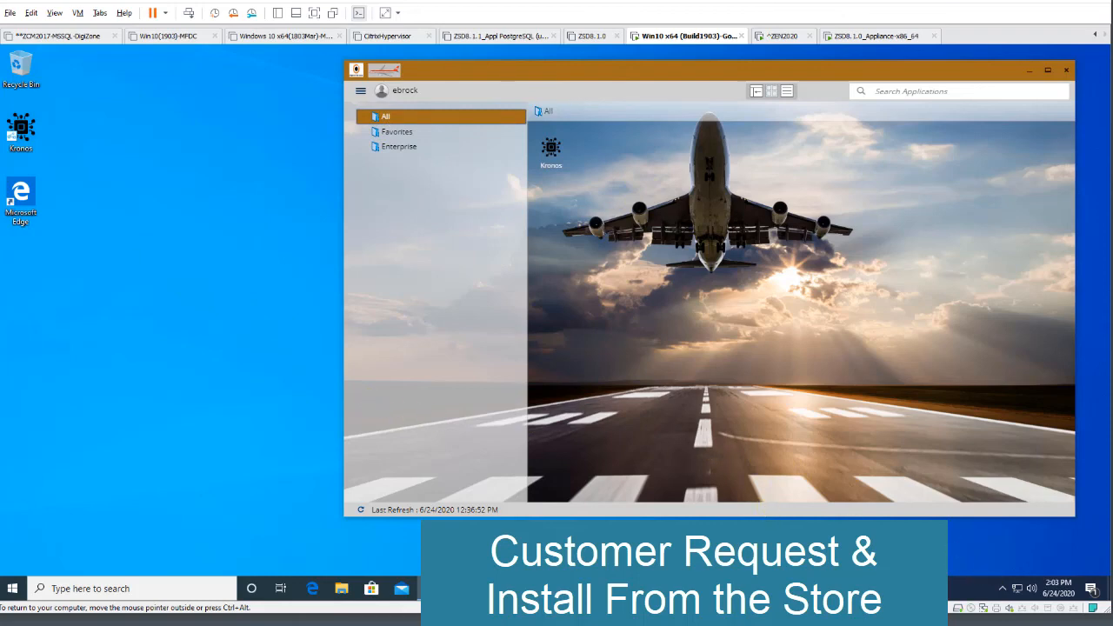
click(360, 511)
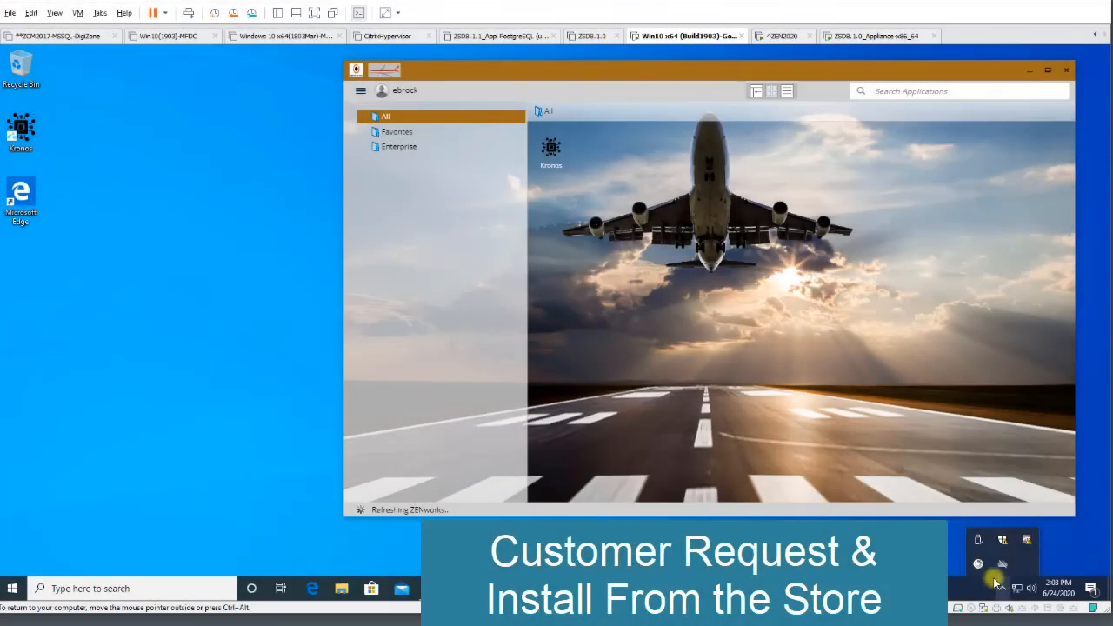
- Inspect the assigned bundles in the agent's Technician Application, with the ZENworks application window arranged beside it
right_click(974, 567)
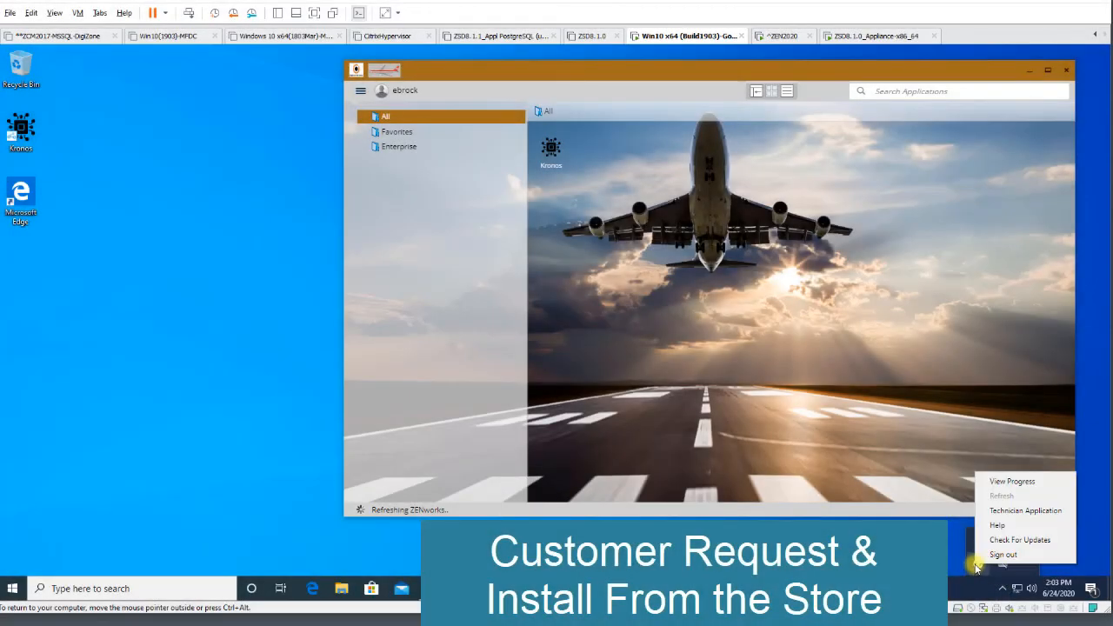
click(1011, 510)
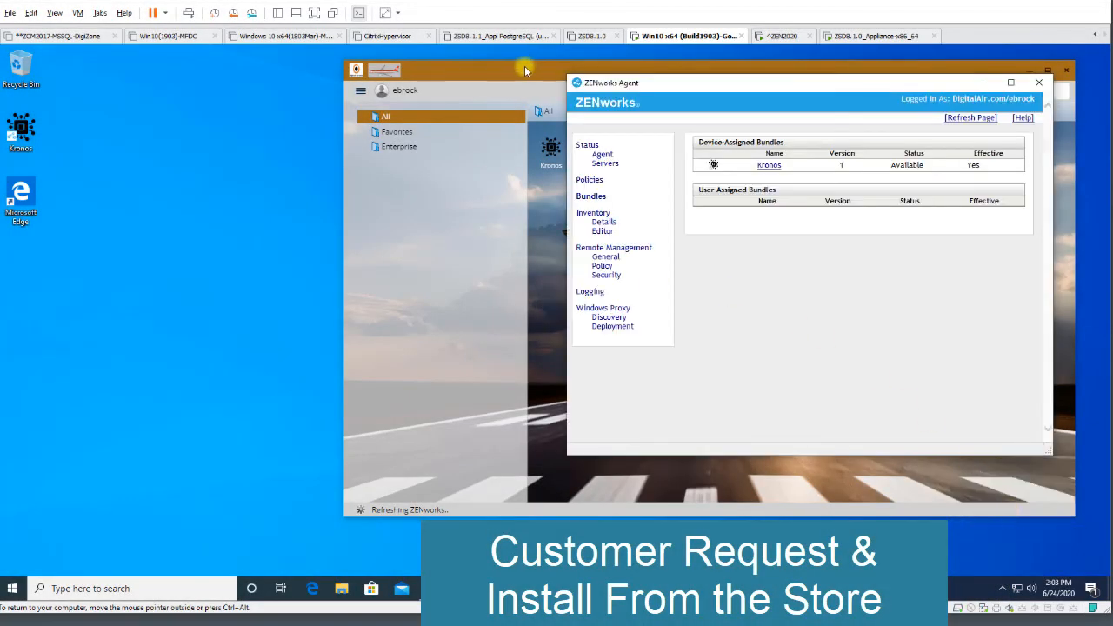
drag(529, 69, 166, 73)
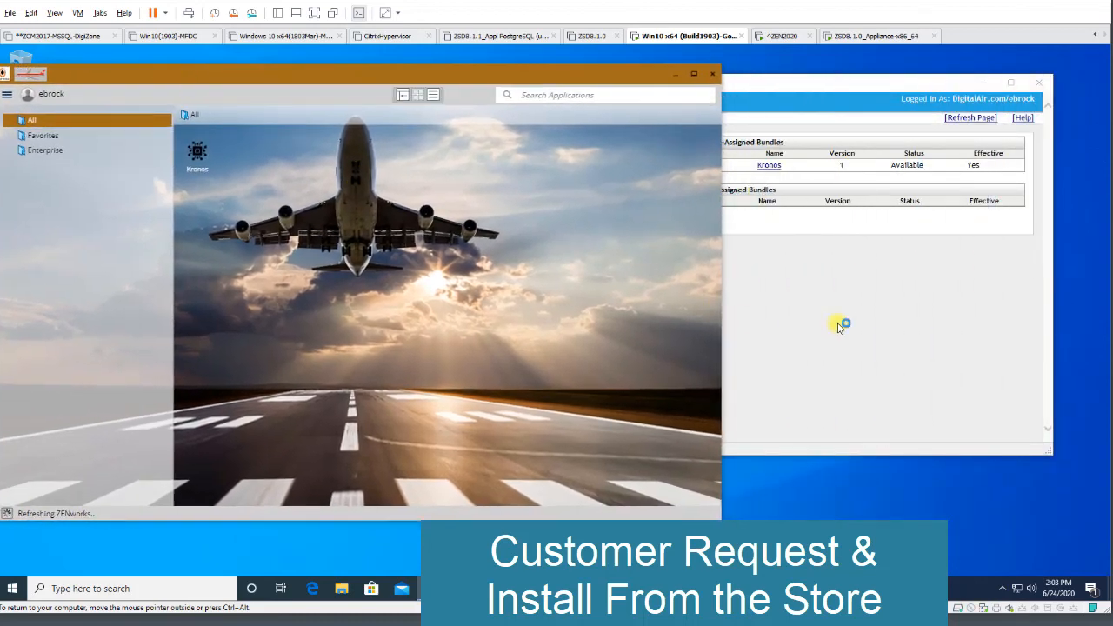
click(780, 88)
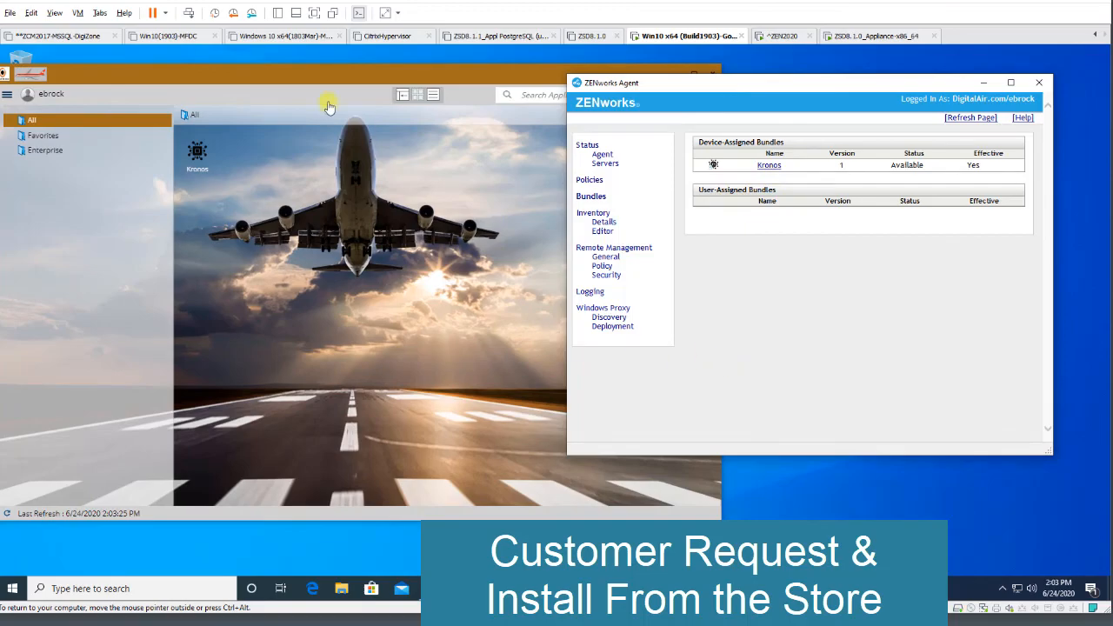
click(205, 71)
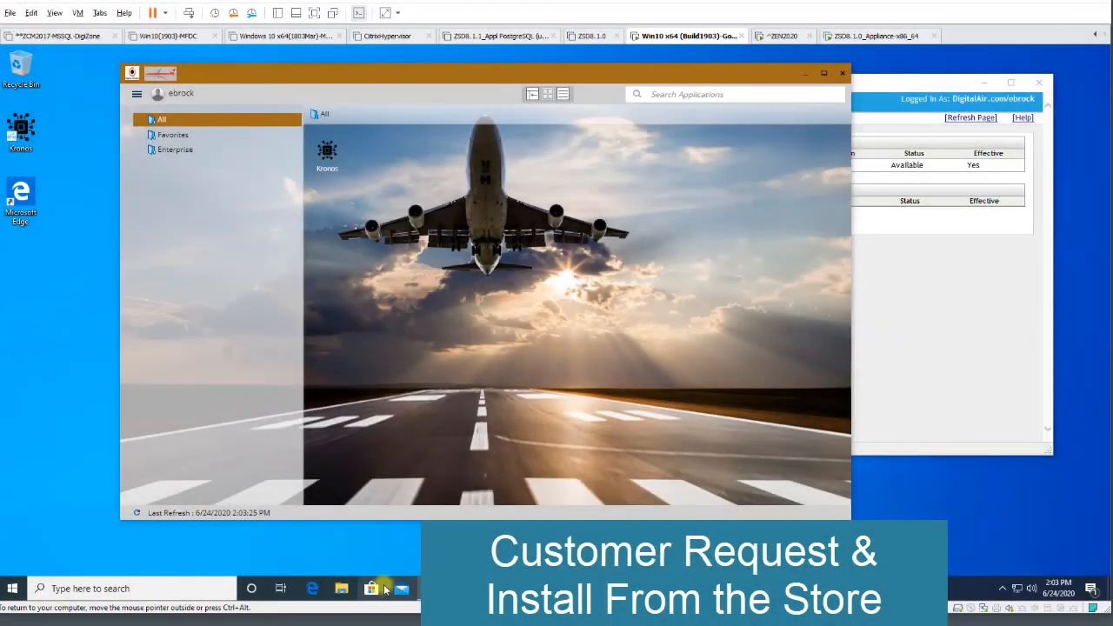
click(310, 589)
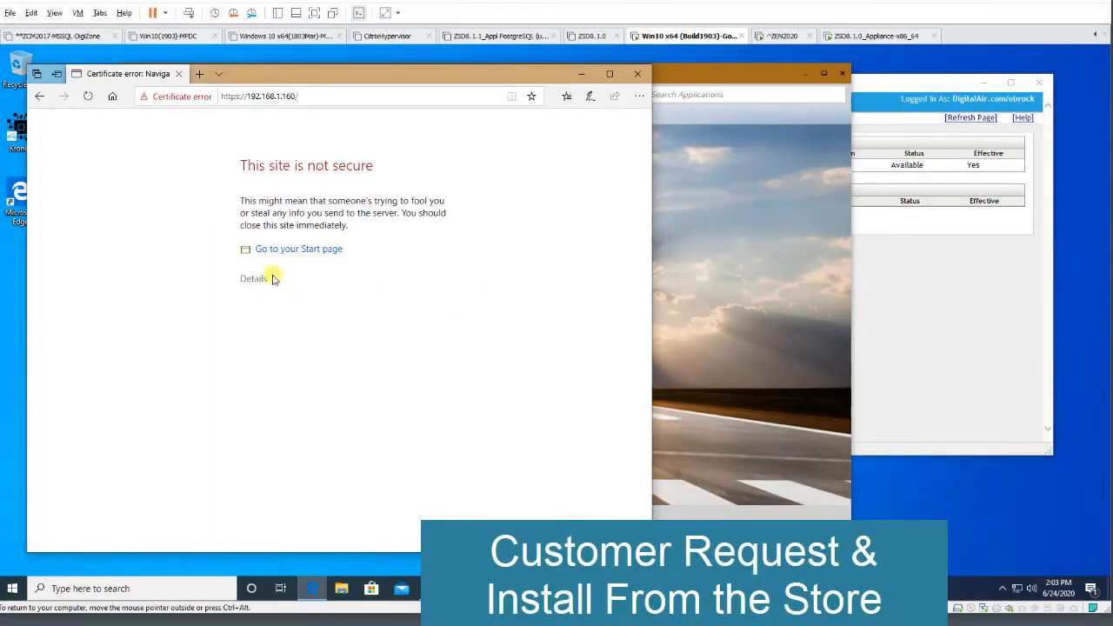
click(252, 281)
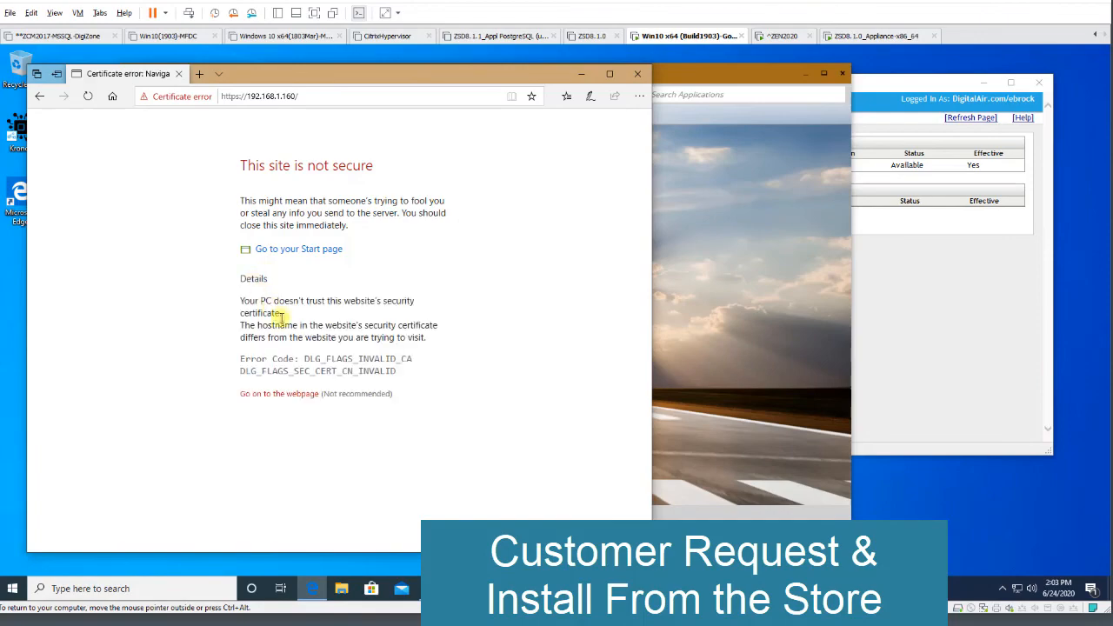
click(272, 394)
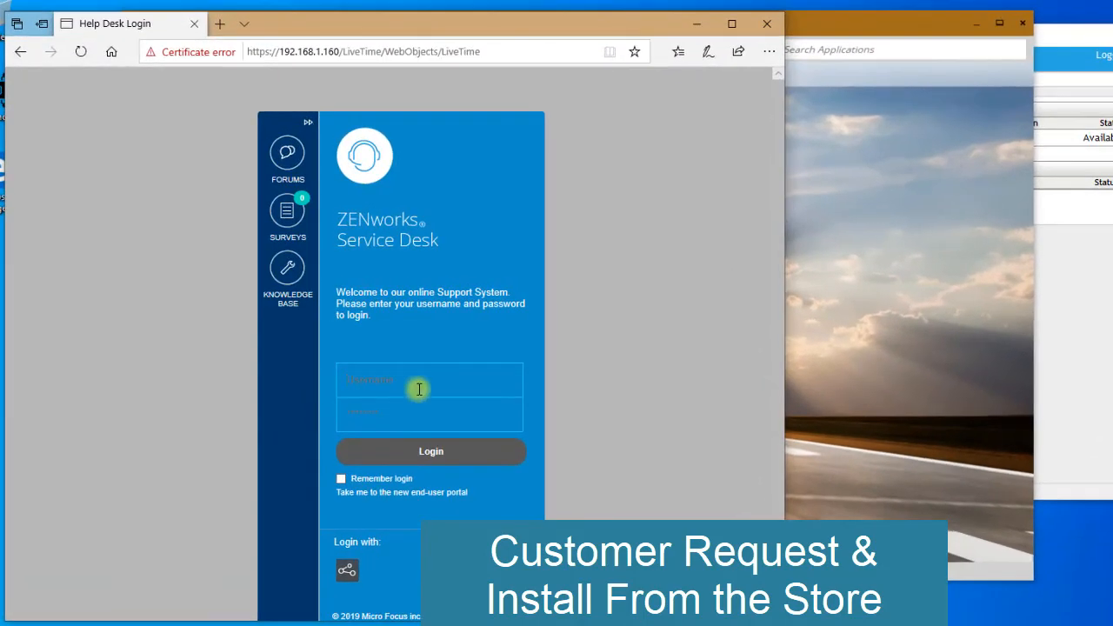
- Log in to the Service Desk with the customer's username and account password
click(356, 358)
click(398, 403)
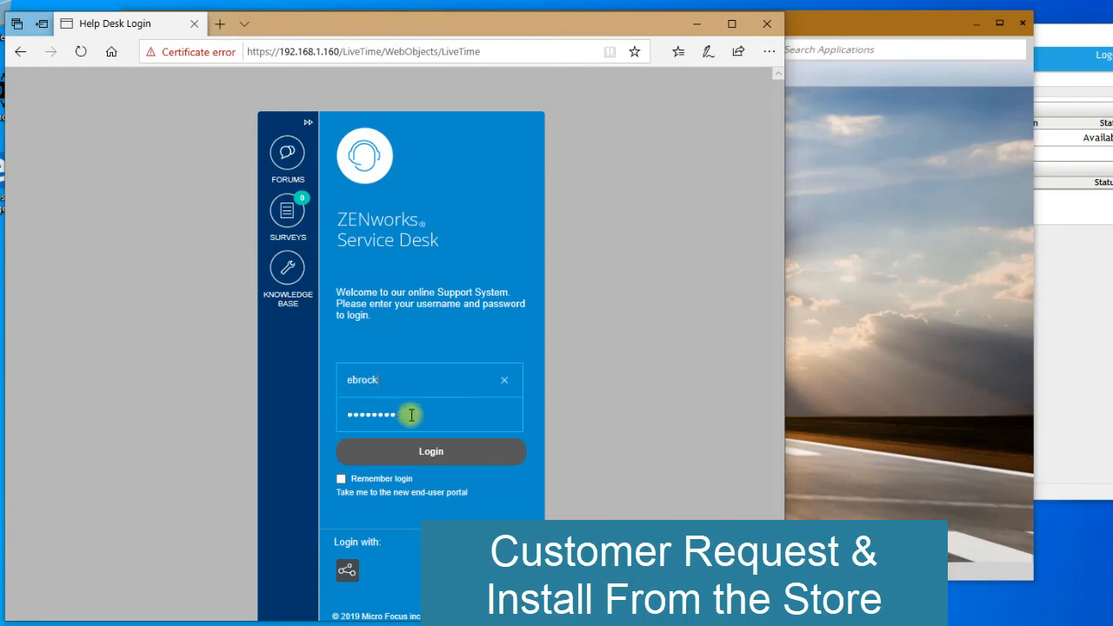
click(426, 459)
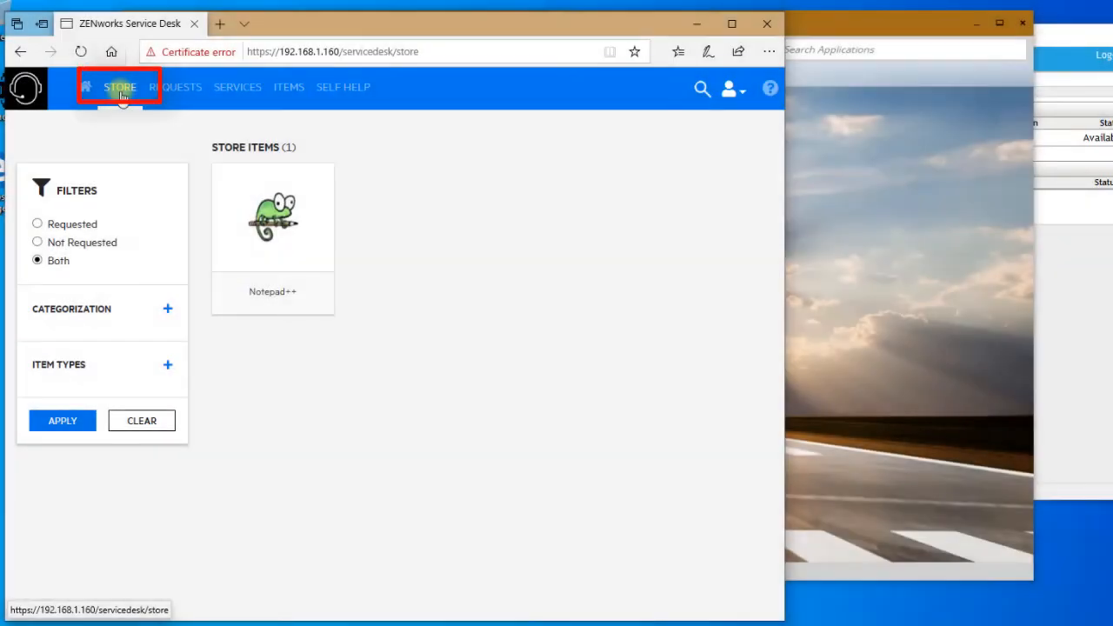
- Request the Notepad++ item from the store
click(284, 229)
scroll(536, 475, down, 5)
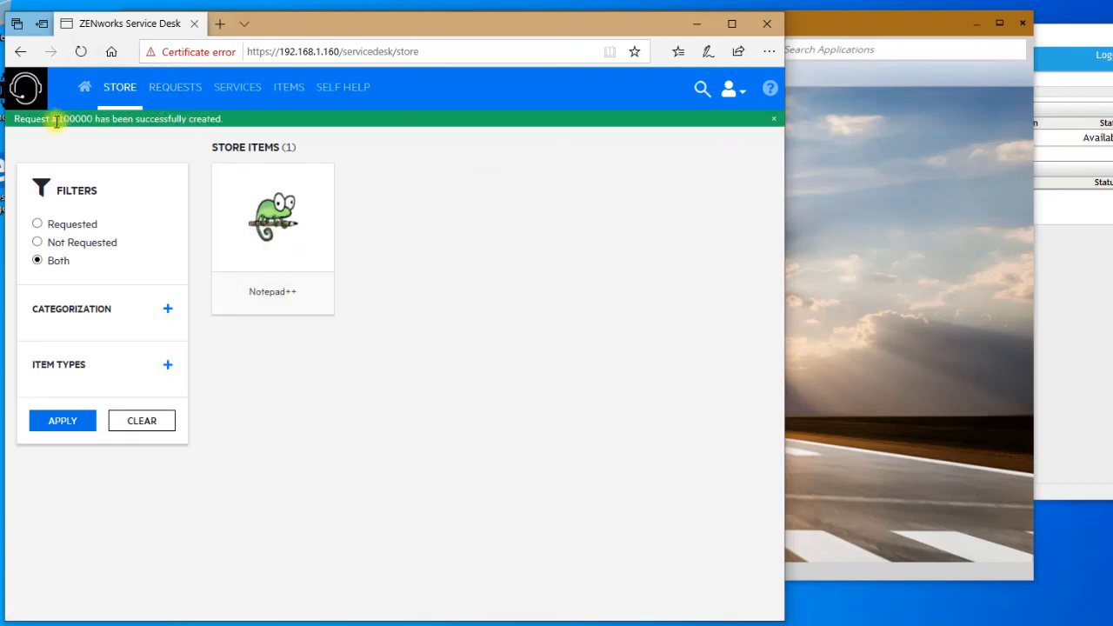
- Check the status of the new Notepad++ request in the customer's request list
drag(51, 118, 118, 125)
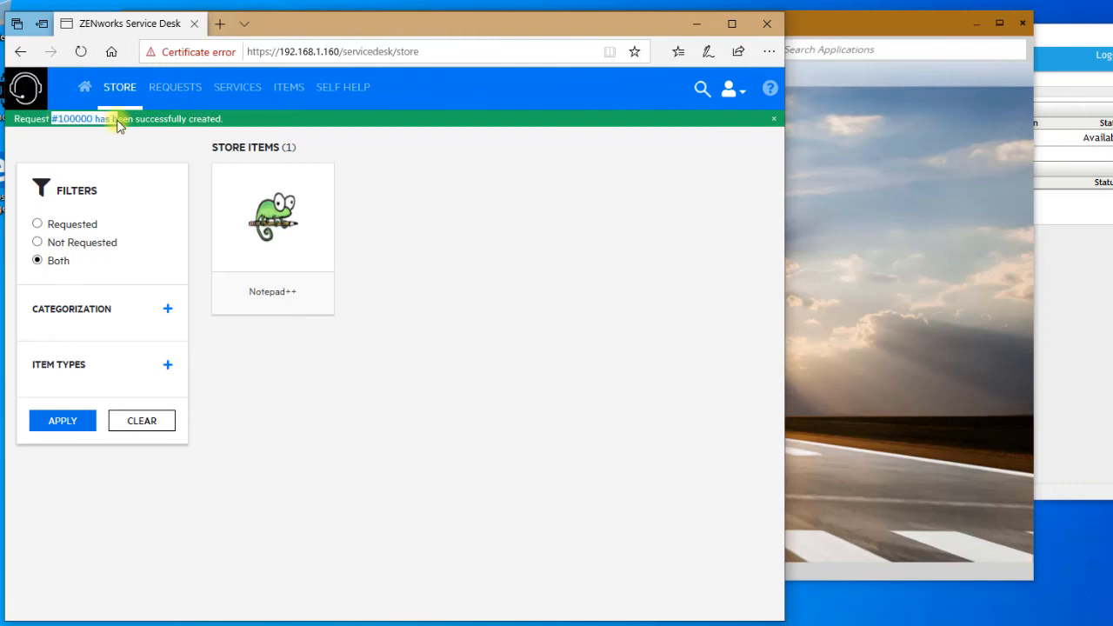
click(175, 90)
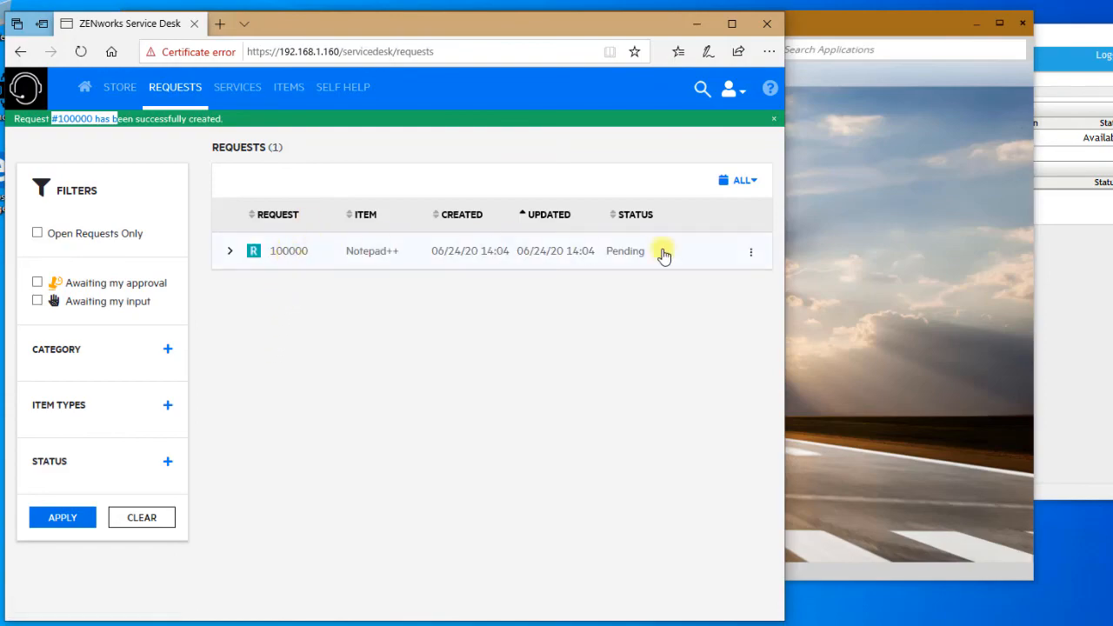
- Refresh the ZENworks application window and check the user-assigned bundles in the ZENworks Agent window
click(874, 414)
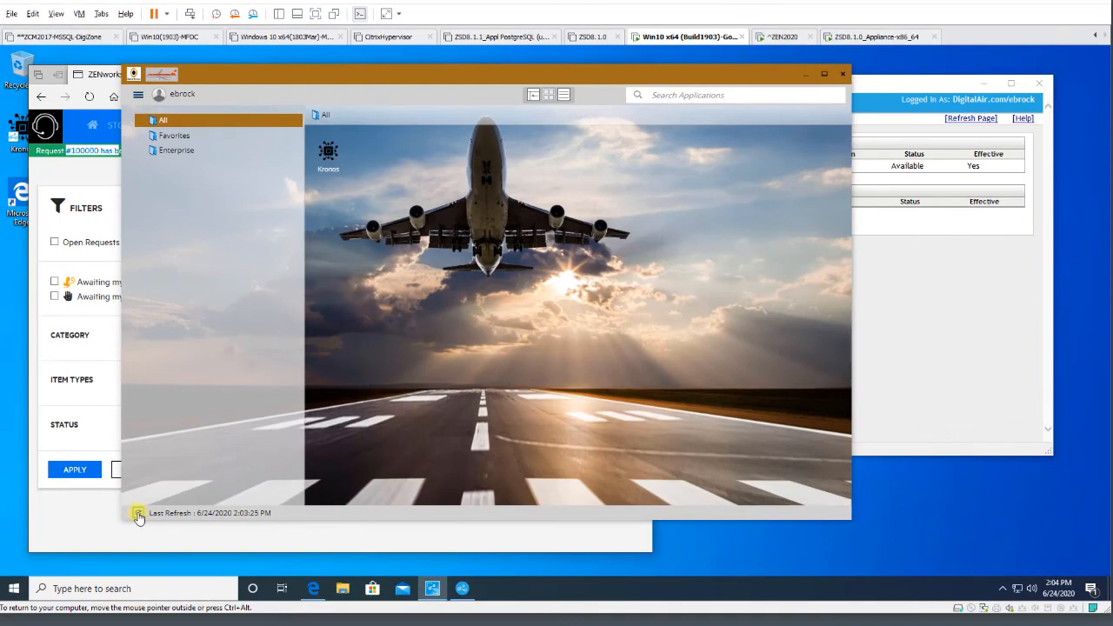
click(139, 514)
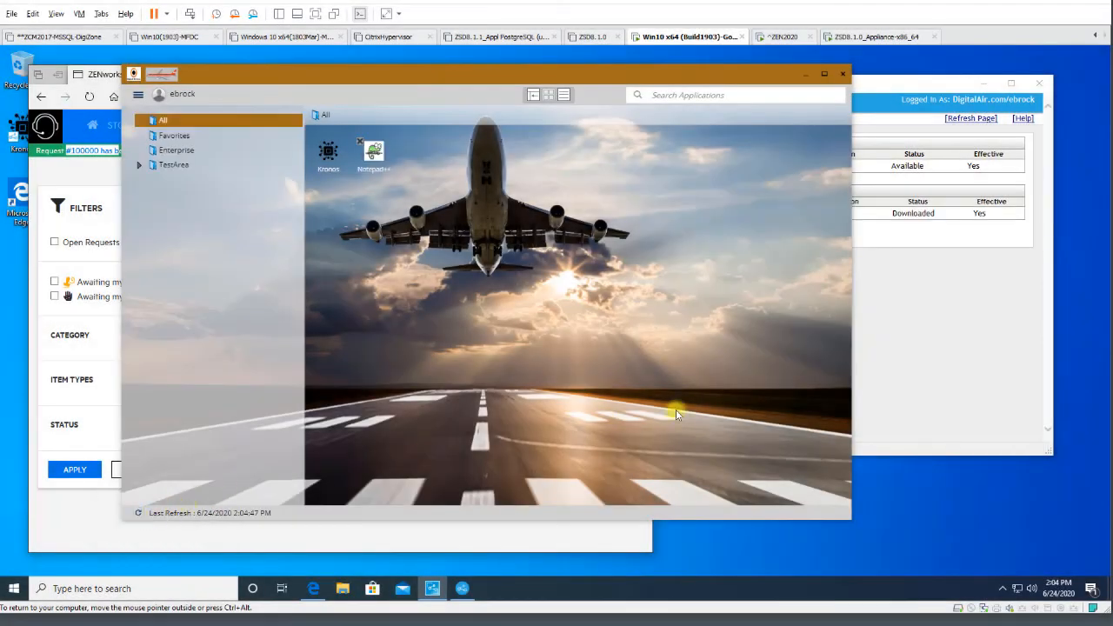
click(922, 362)
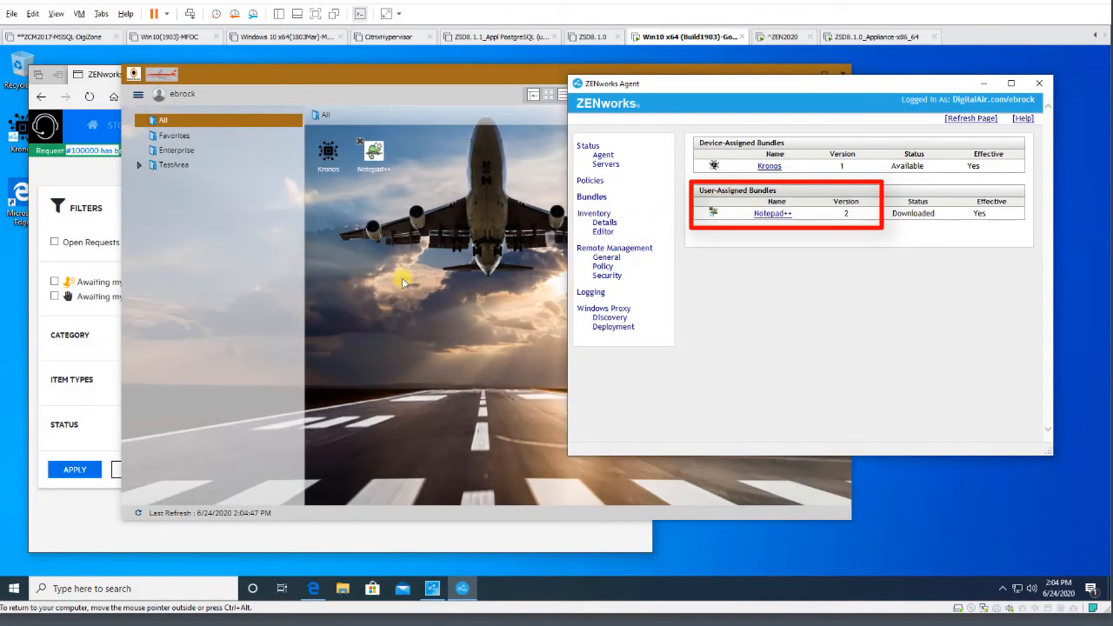
- Launch Notepad++ from the ZENworks application window
click(398, 286)
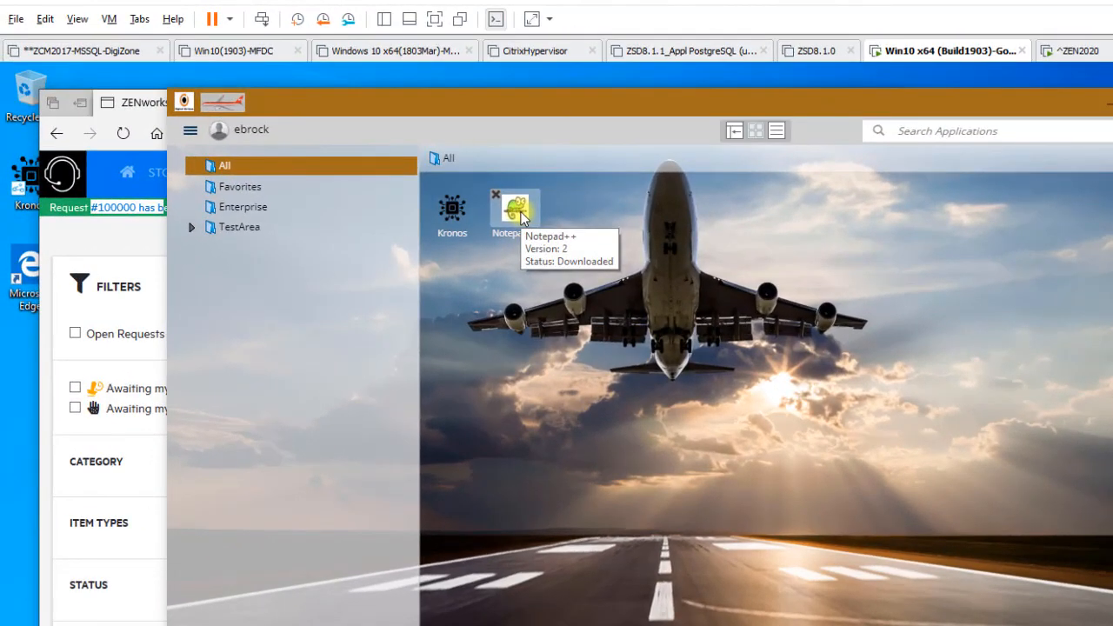
double_click(520, 213)
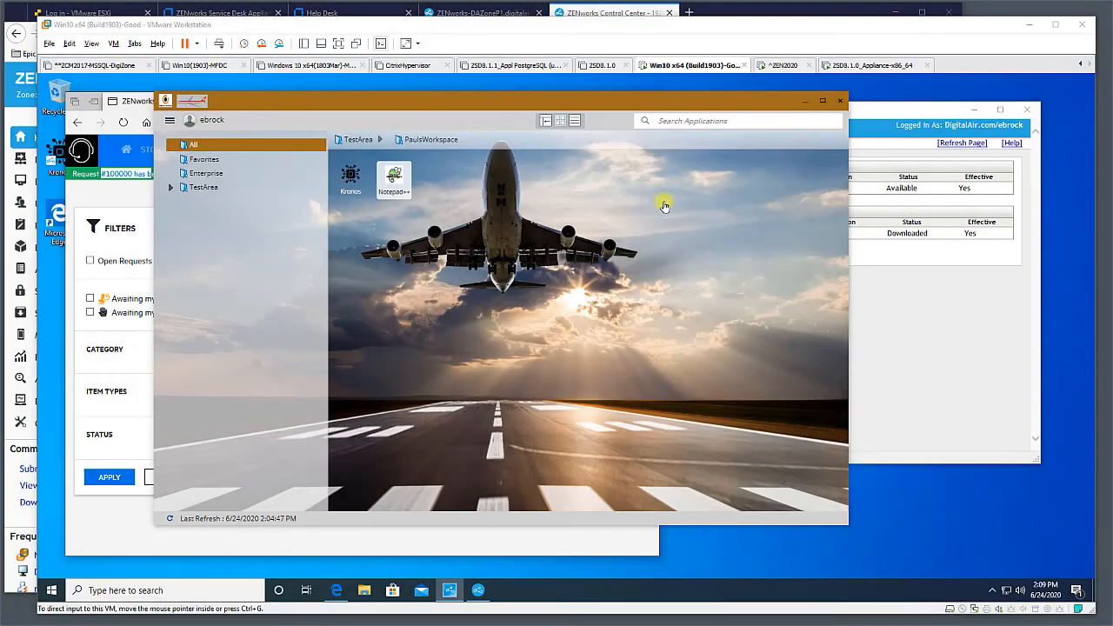
- Switch to ZENworks Control Center and inspect the relationships of the Notepad++ bundle in the Enterprise/ZSDStore folder
click(604, 16)
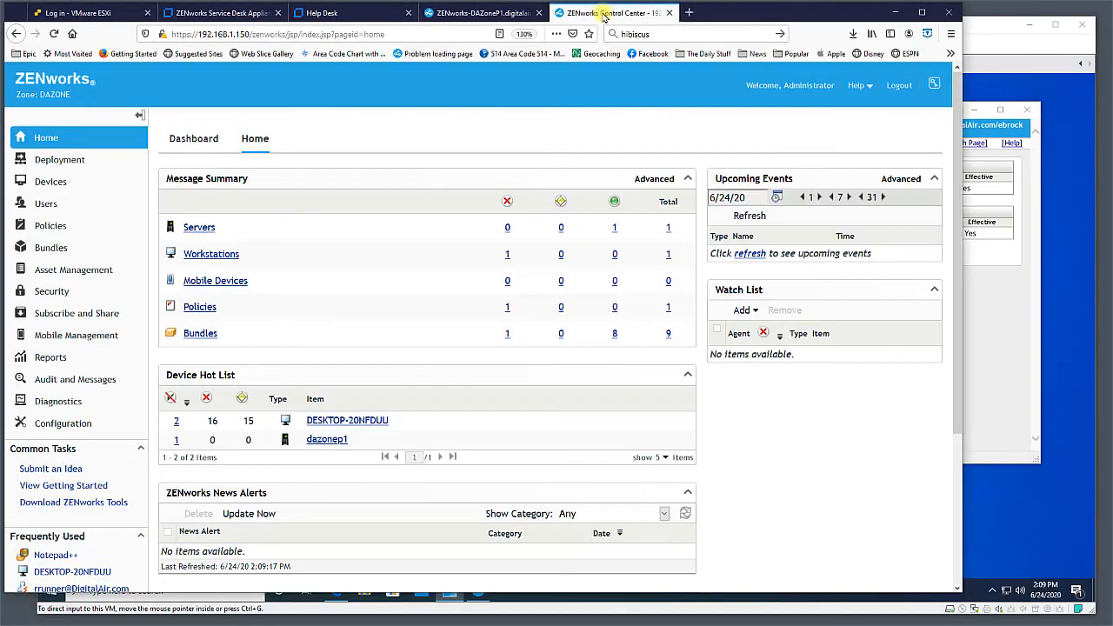
click(55, 159)
click(196, 334)
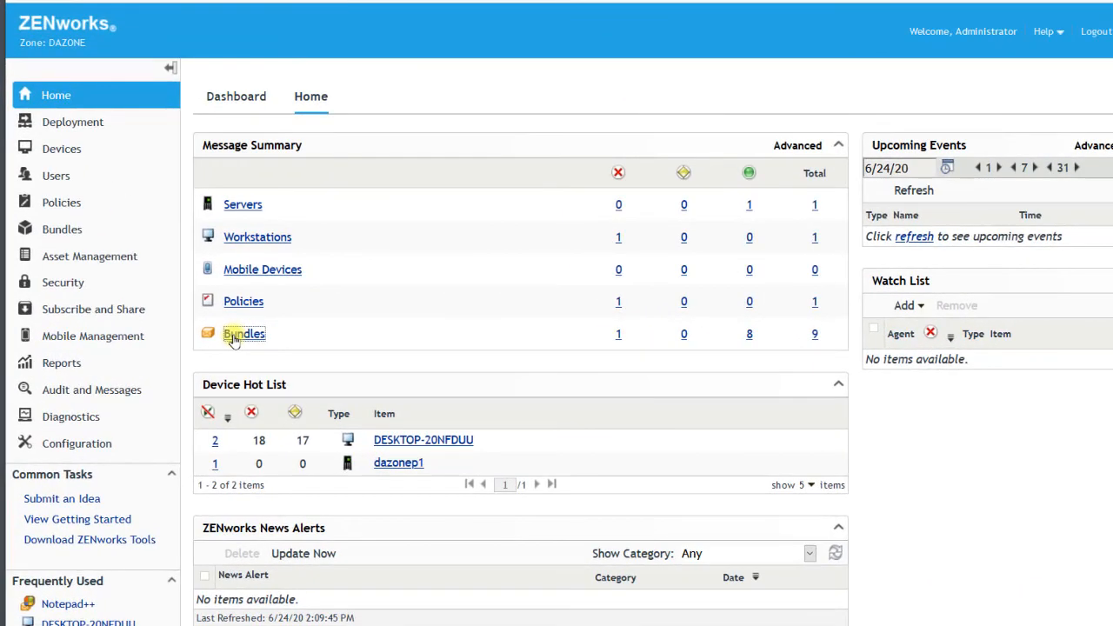
click(309, 304)
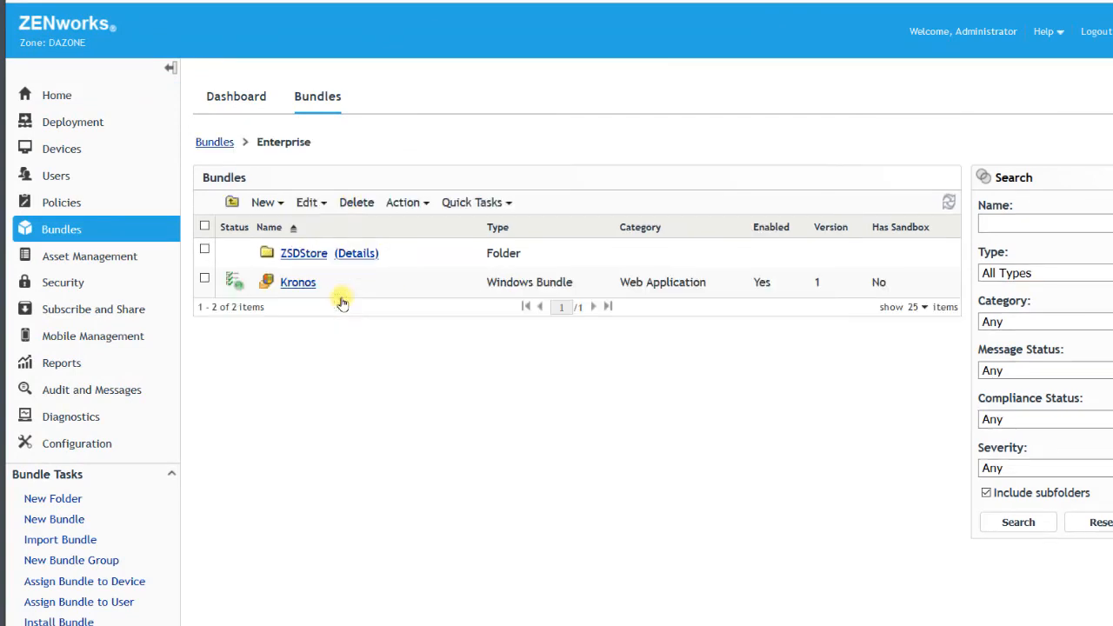
click(304, 256)
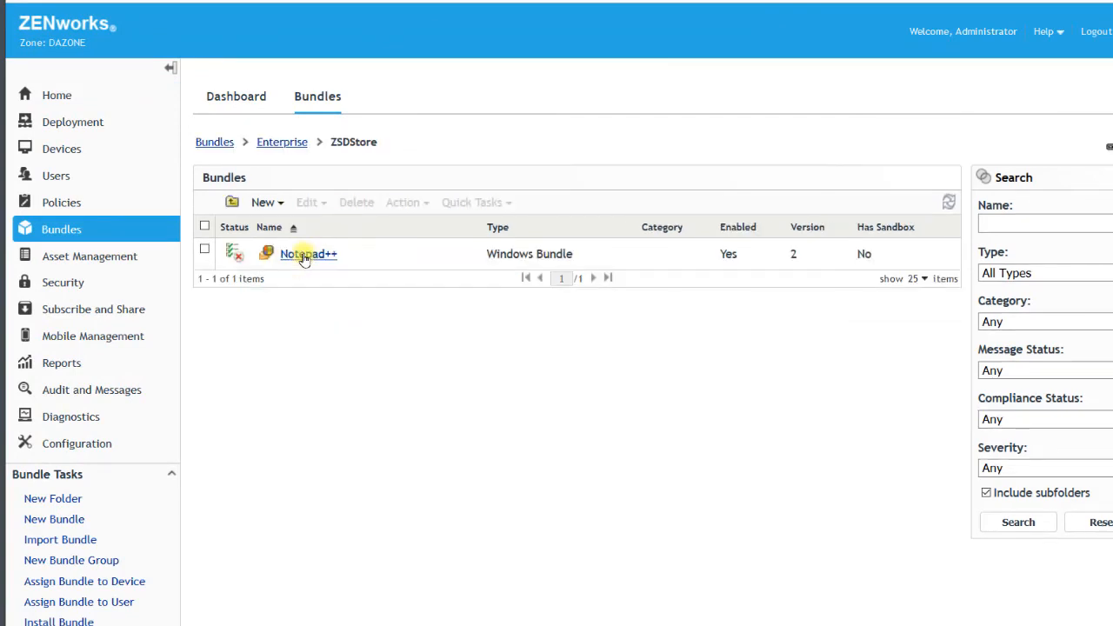
click(304, 255)
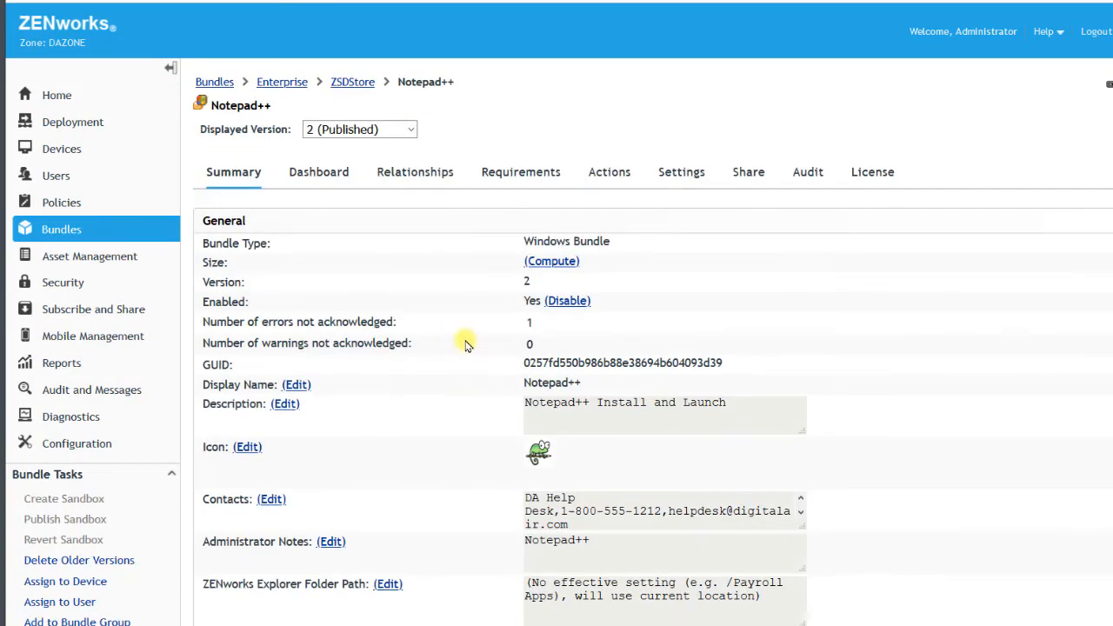
click(422, 184)
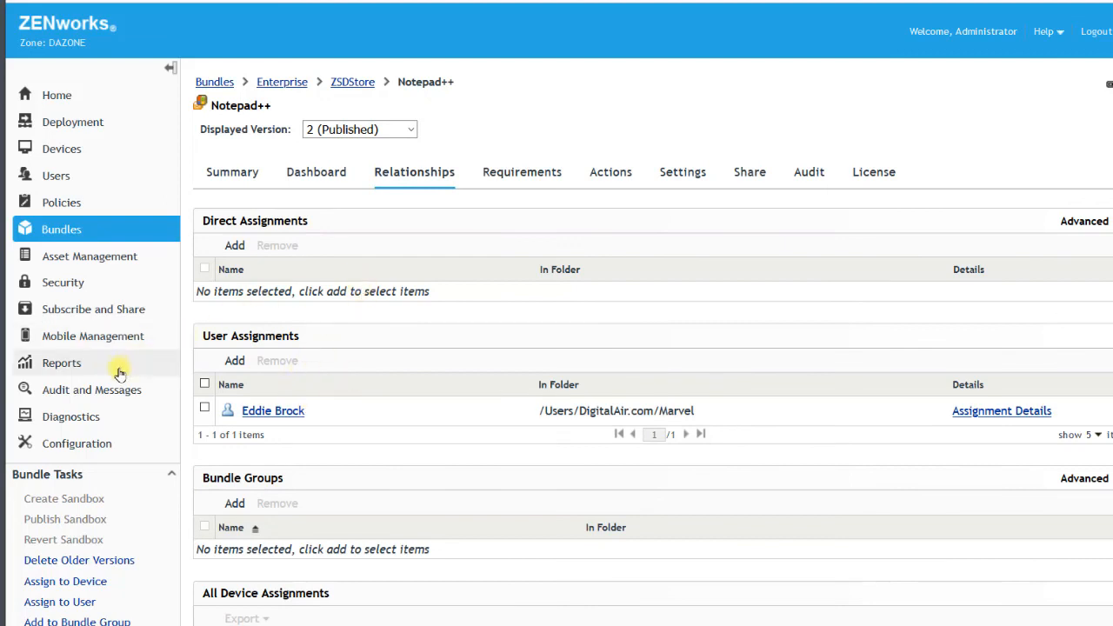
- Open the Audit and Messages area of ZENworks Control Center
click(78, 393)
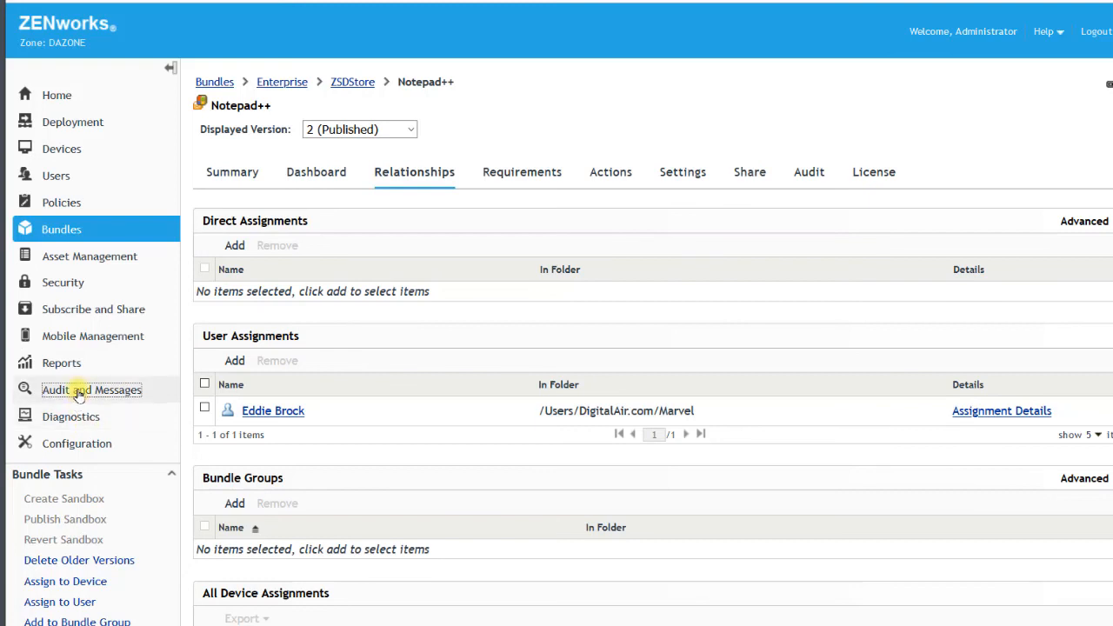